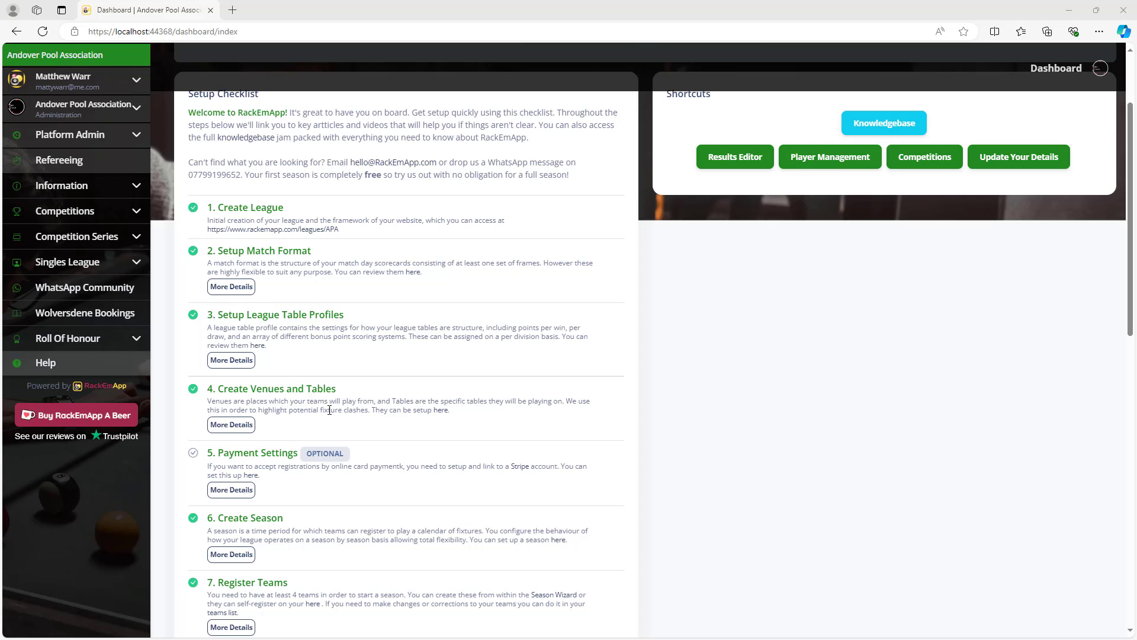
# Expand Andover Pool Association and its League Management options in the sidebar.
pyautogui.scroll(2, 385, 360)
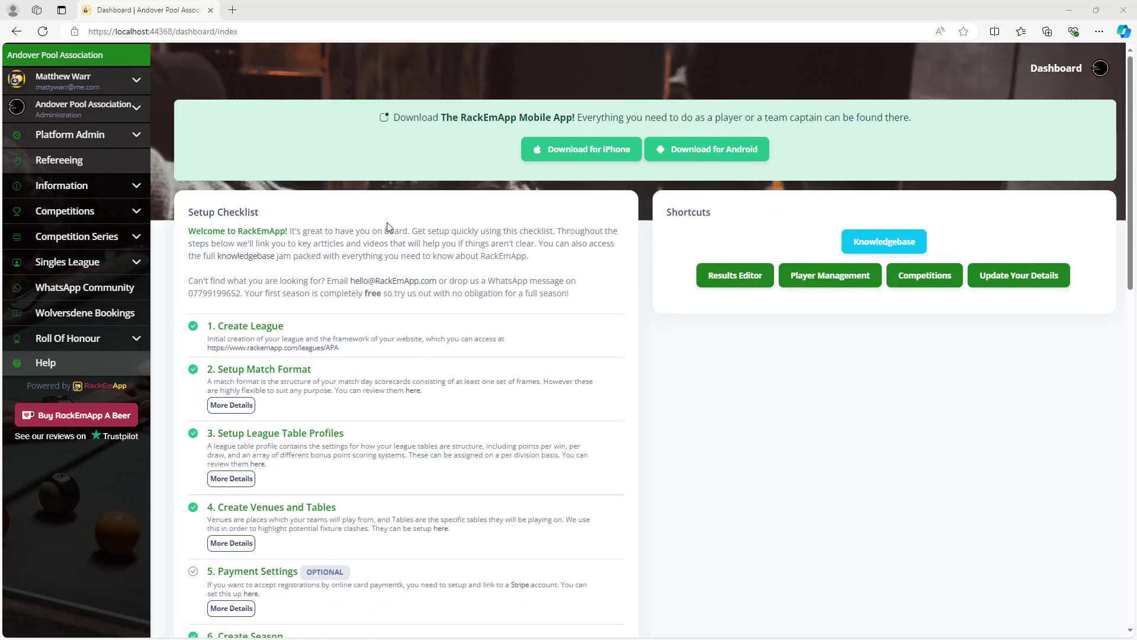
pyautogui.scroll(-3, 361, 194)
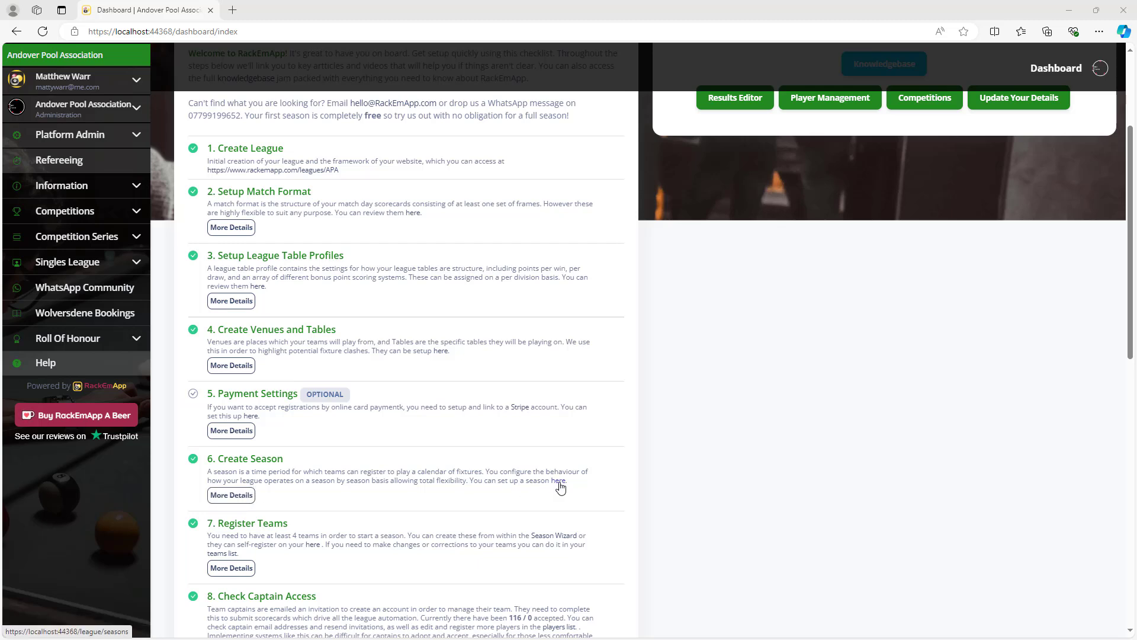
pyautogui.click(93, 113)
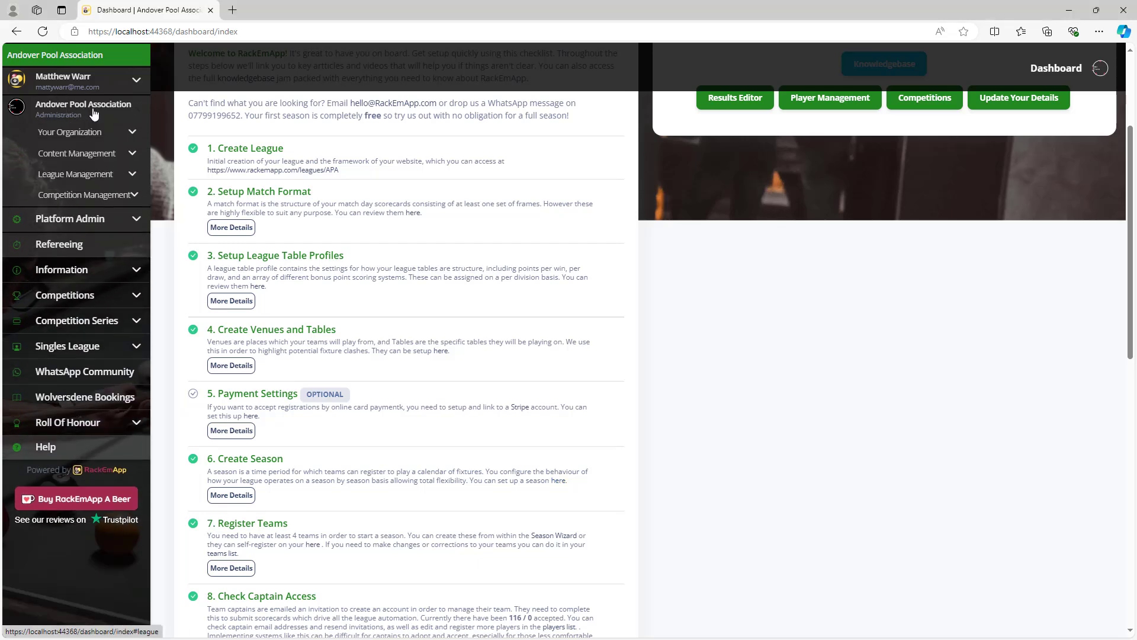
pyautogui.click(110, 175)
# Open the Seasons list under League Management.
pyautogui.click(67, 228)
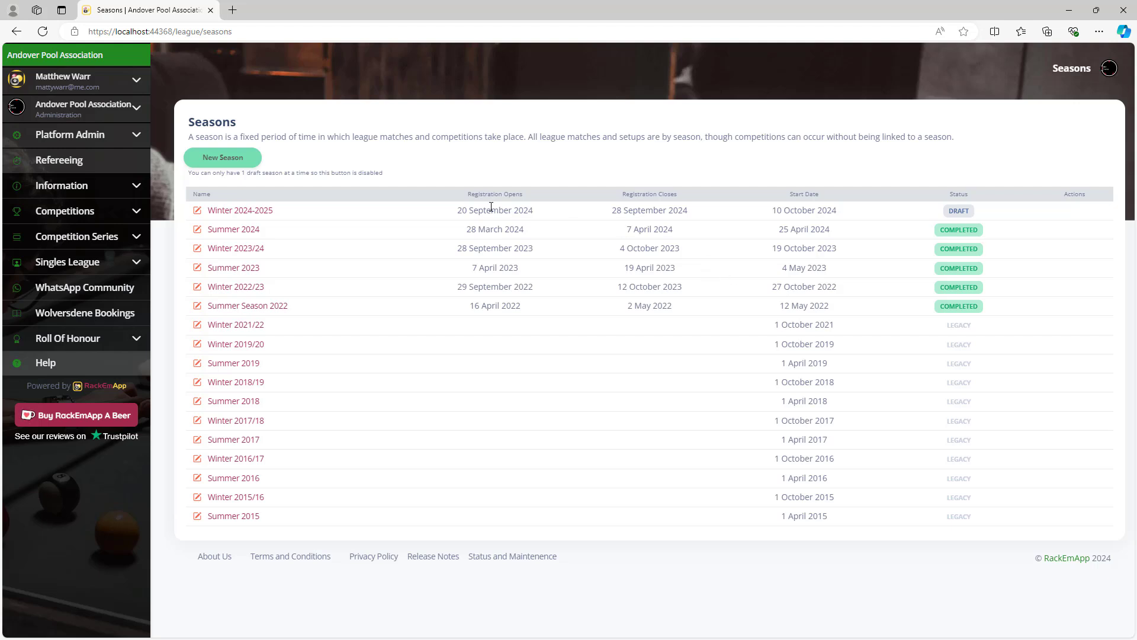
# Open Winter 2024-2025 settings and confirm the Blackball ruleset and Standard match format.
pyautogui.click(246, 211)
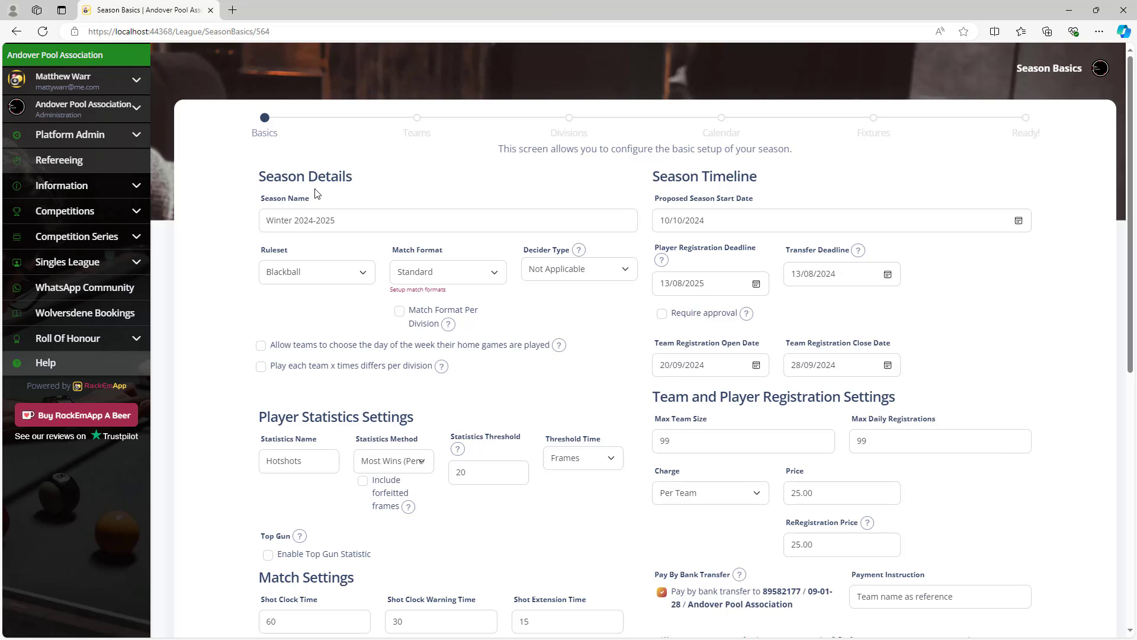
pyautogui.click(340, 276)
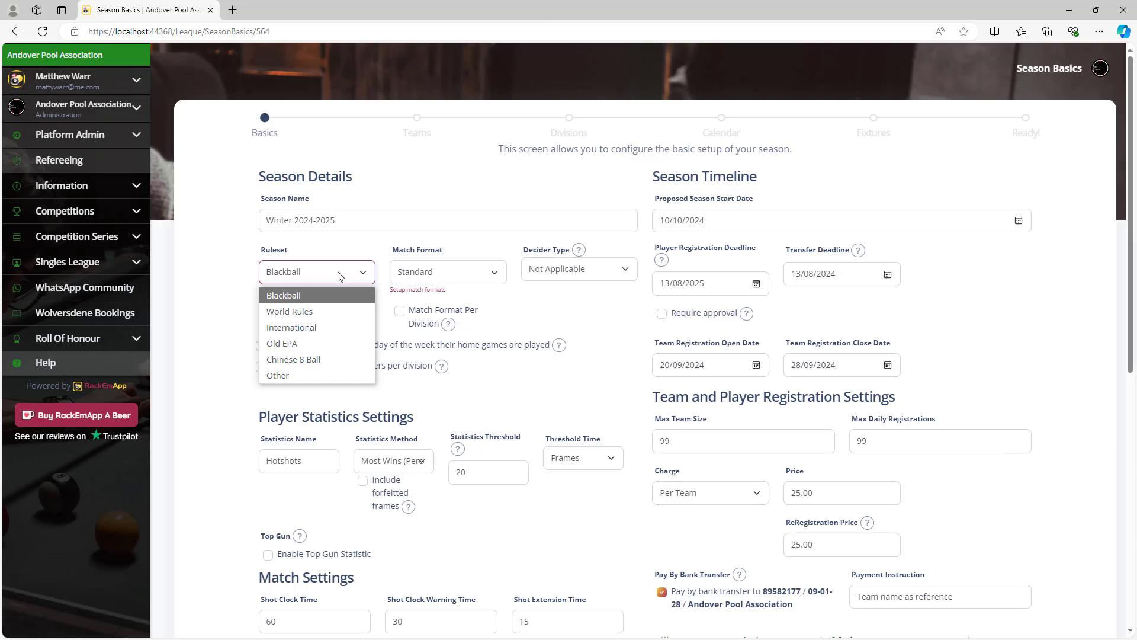
pyautogui.click(320, 249)
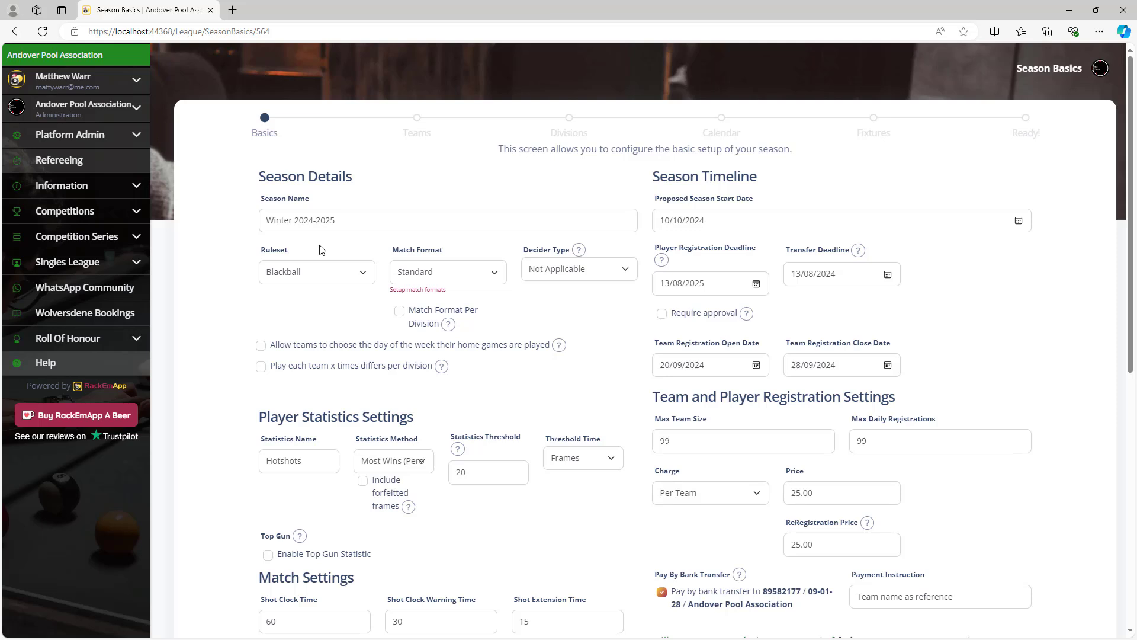
pyautogui.click(490, 279)
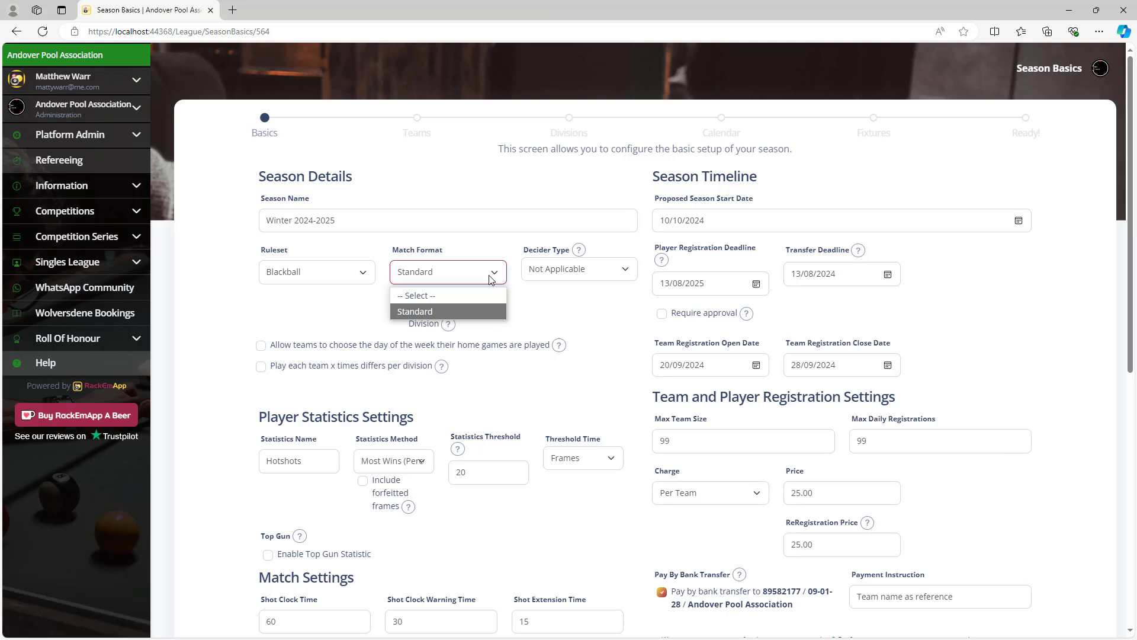
pyautogui.click(497, 247)
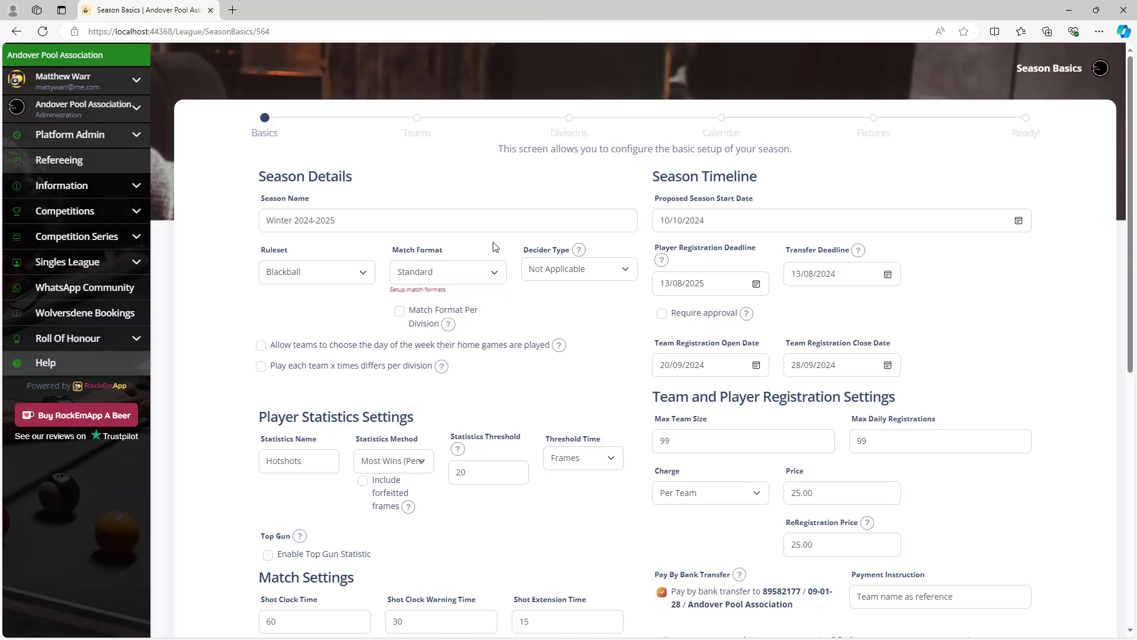
# Check the match format setup and keep the decider type as Not Applicable.
pyautogui.click(429, 292)
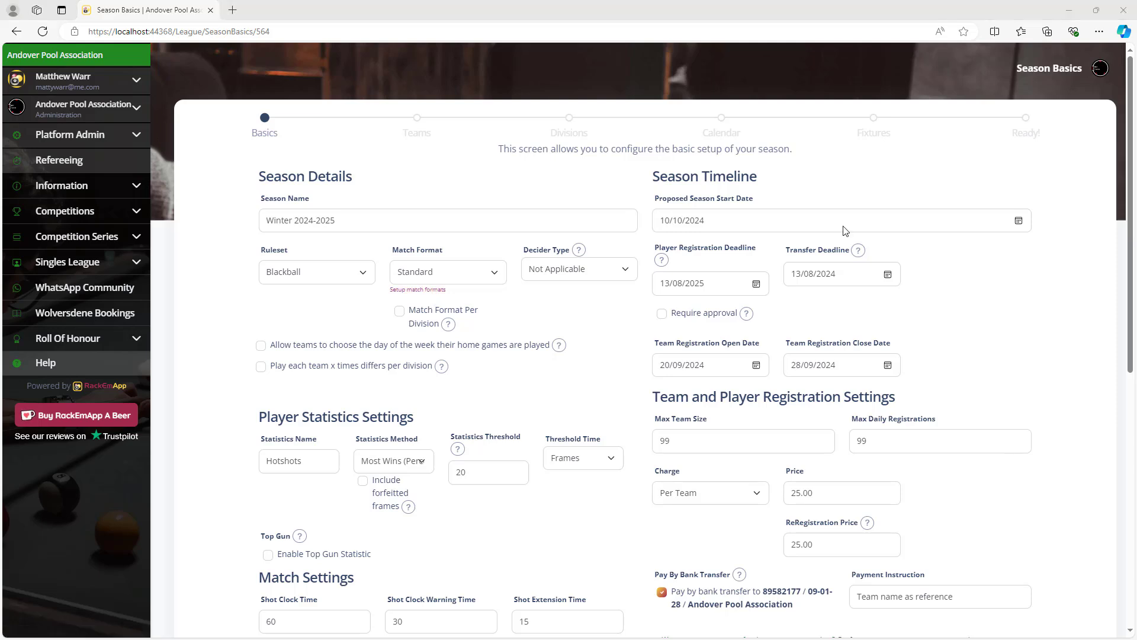
pyautogui.click(626, 272)
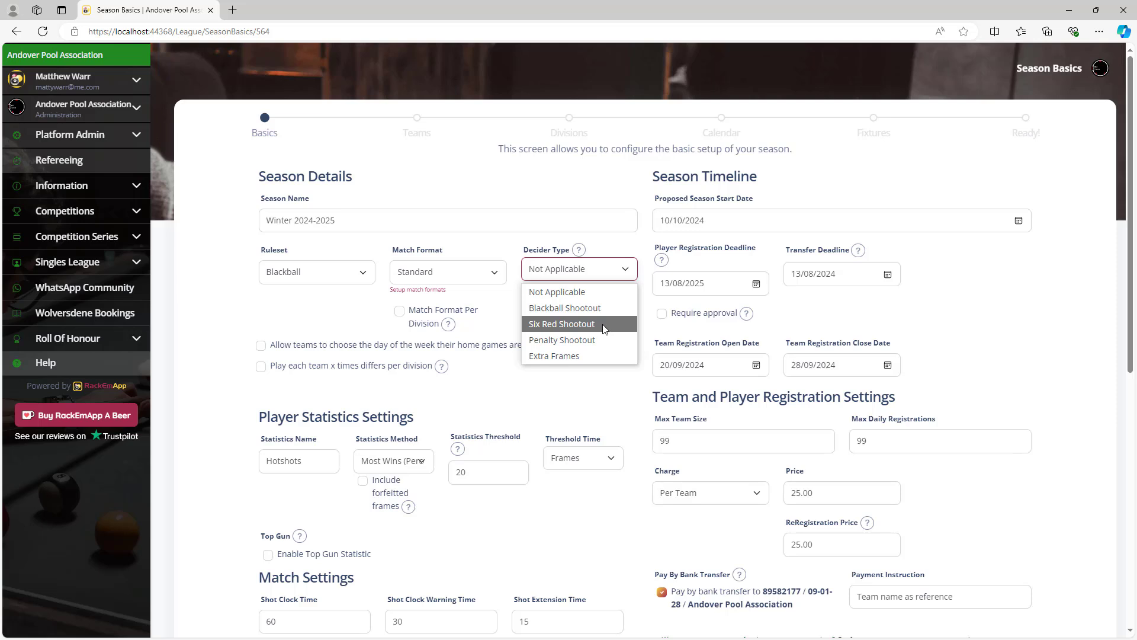
pyautogui.click(513, 322)
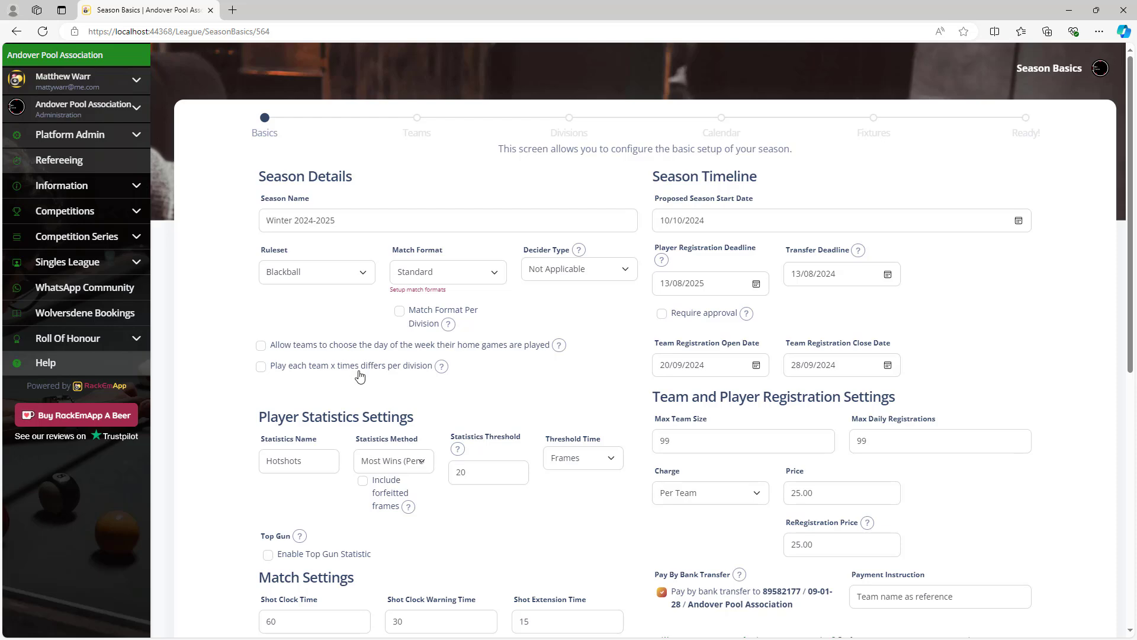
pyautogui.scroll(-4, 604, 361)
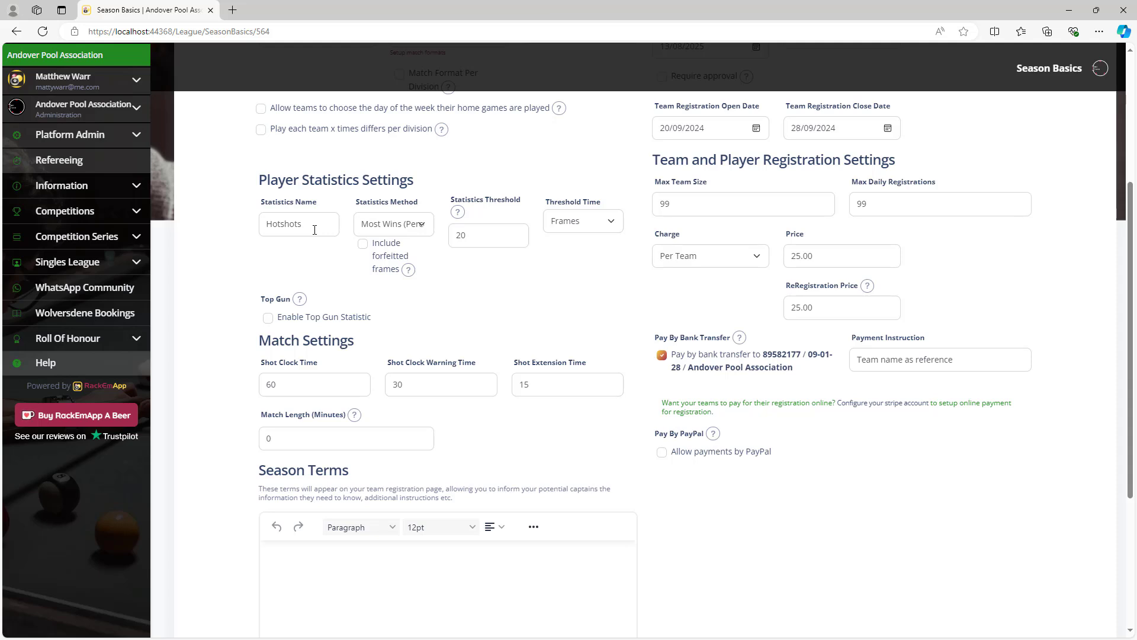
# Set the statistics method to Win Percentage, keeping the threshold time on Frames.
pyautogui.click(421, 228)
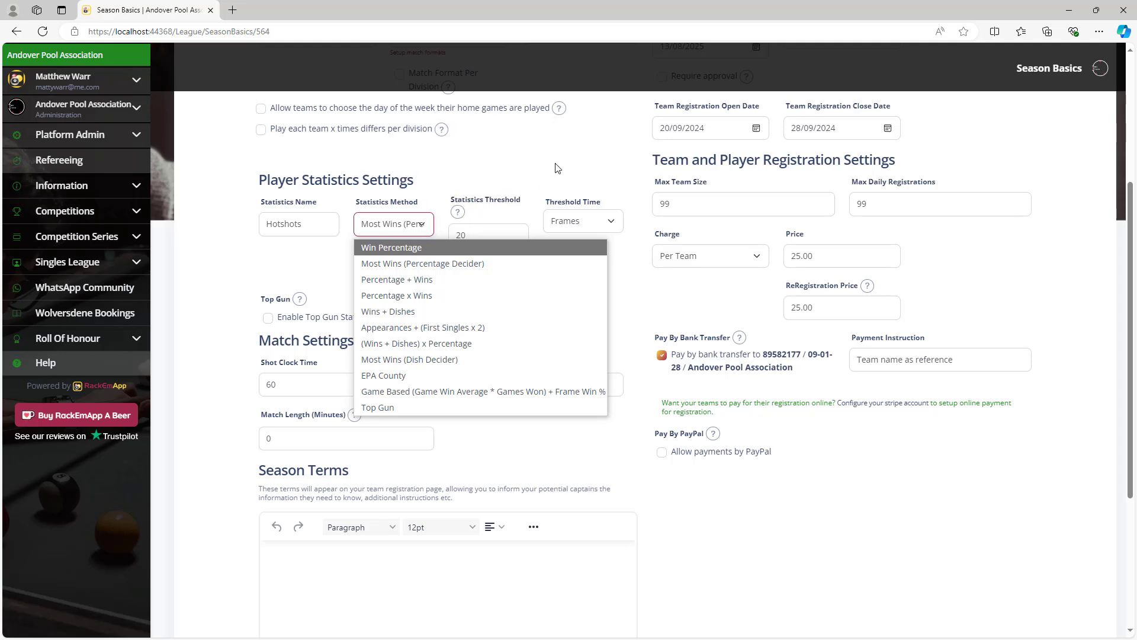
pyautogui.click(491, 208)
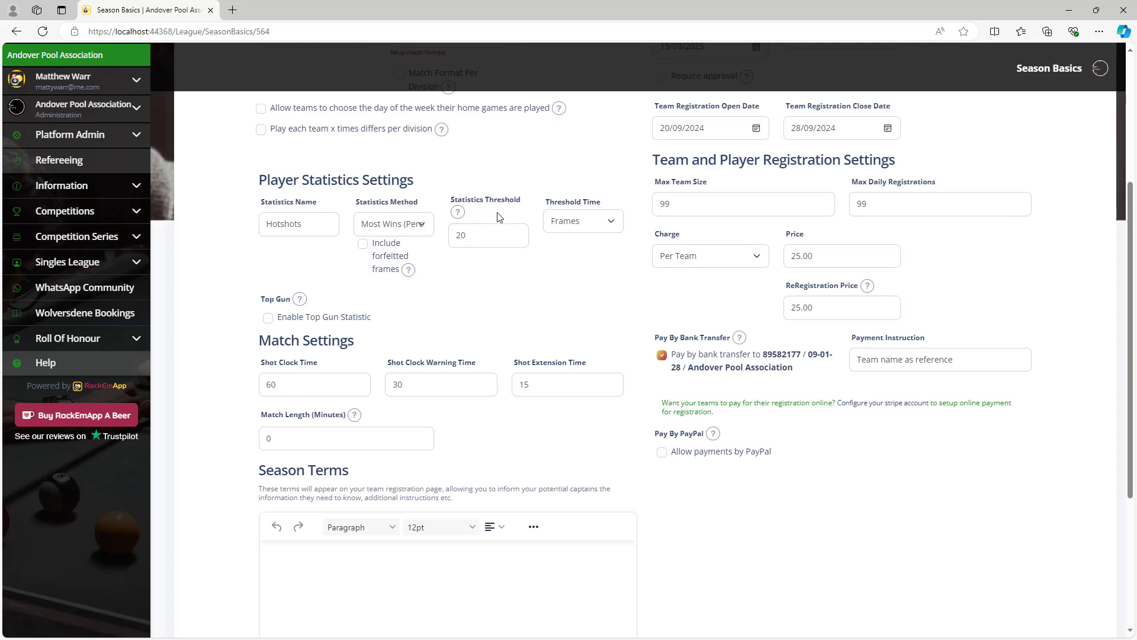
pyautogui.click(579, 222)
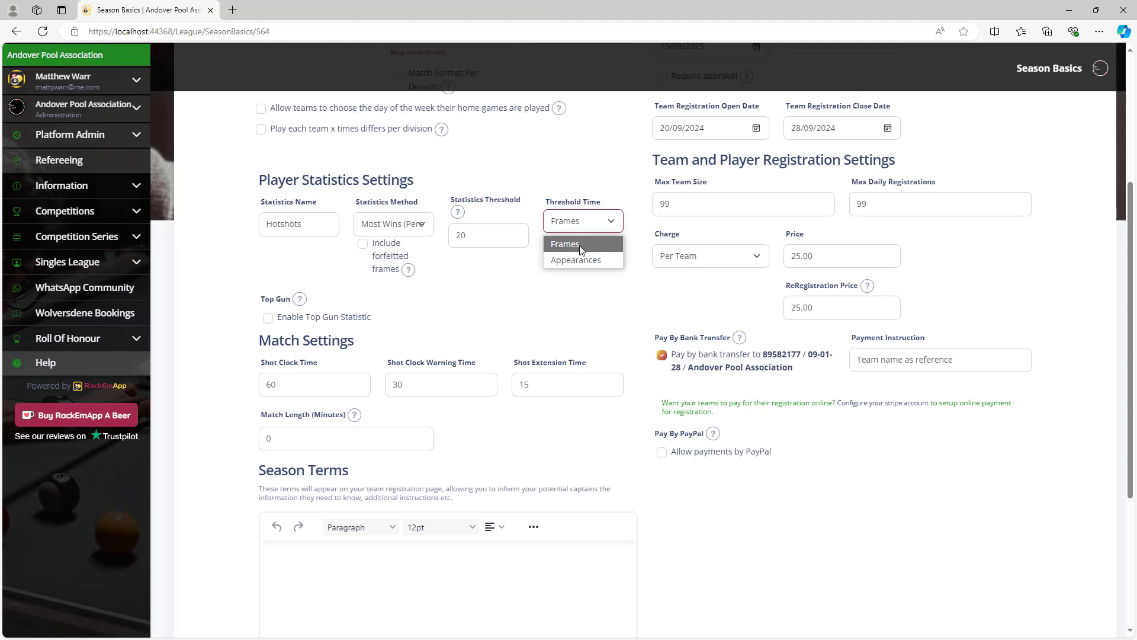
pyautogui.click(508, 286)
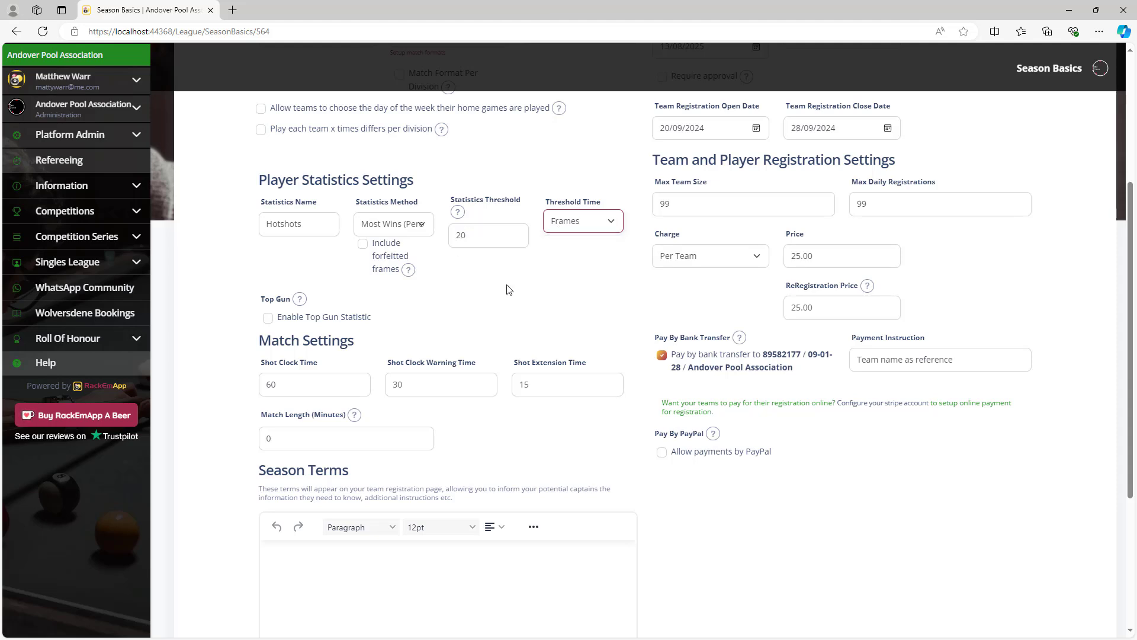
pyautogui.click(394, 224)
pyautogui.click(413, 251)
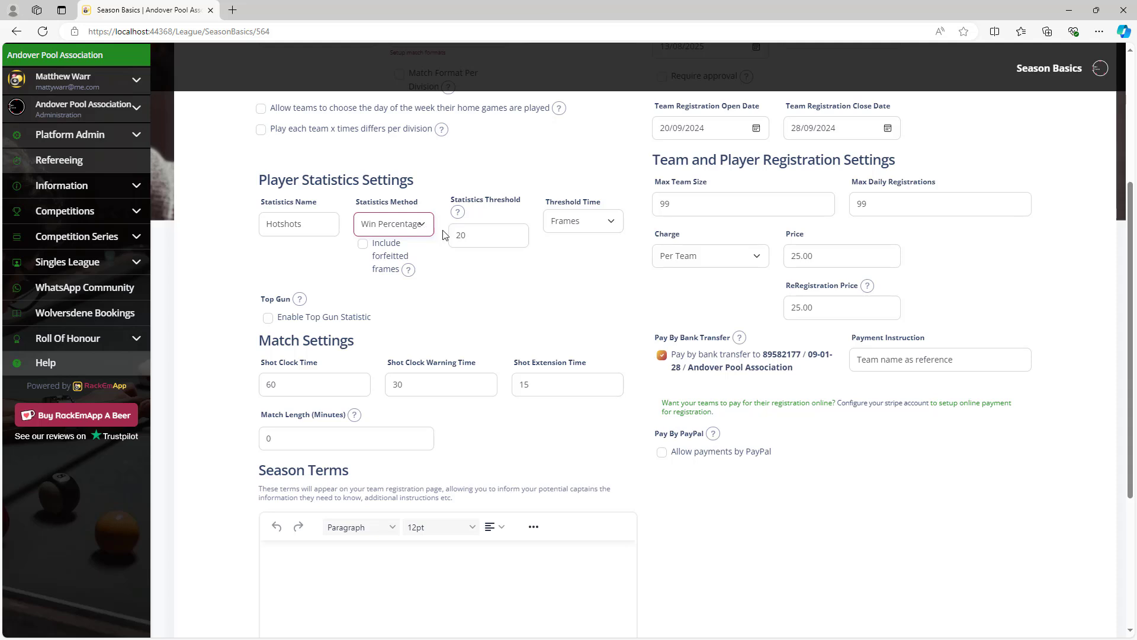
pyautogui.click(430, 228)
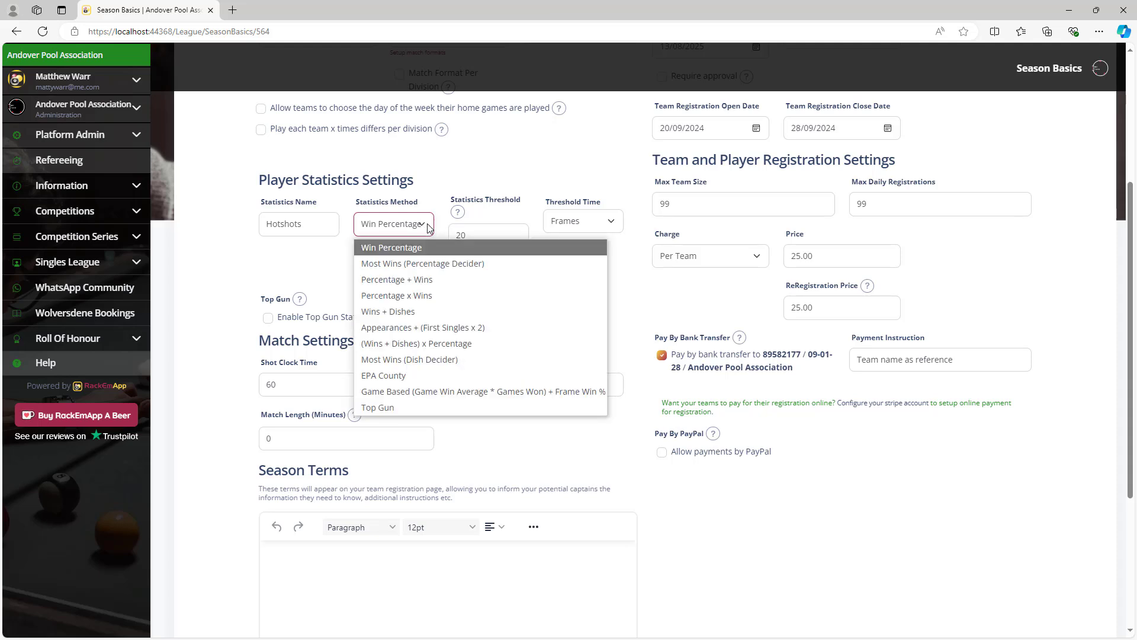
pyautogui.click(477, 179)
pyautogui.moveTo(418, 270)
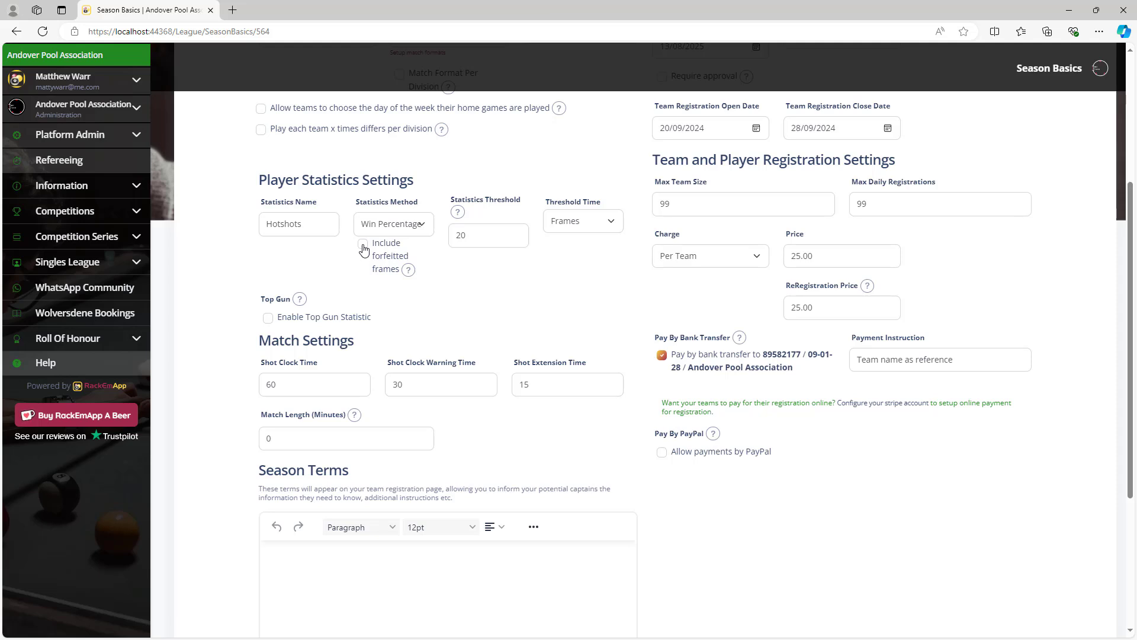
pyautogui.click(414, 223)
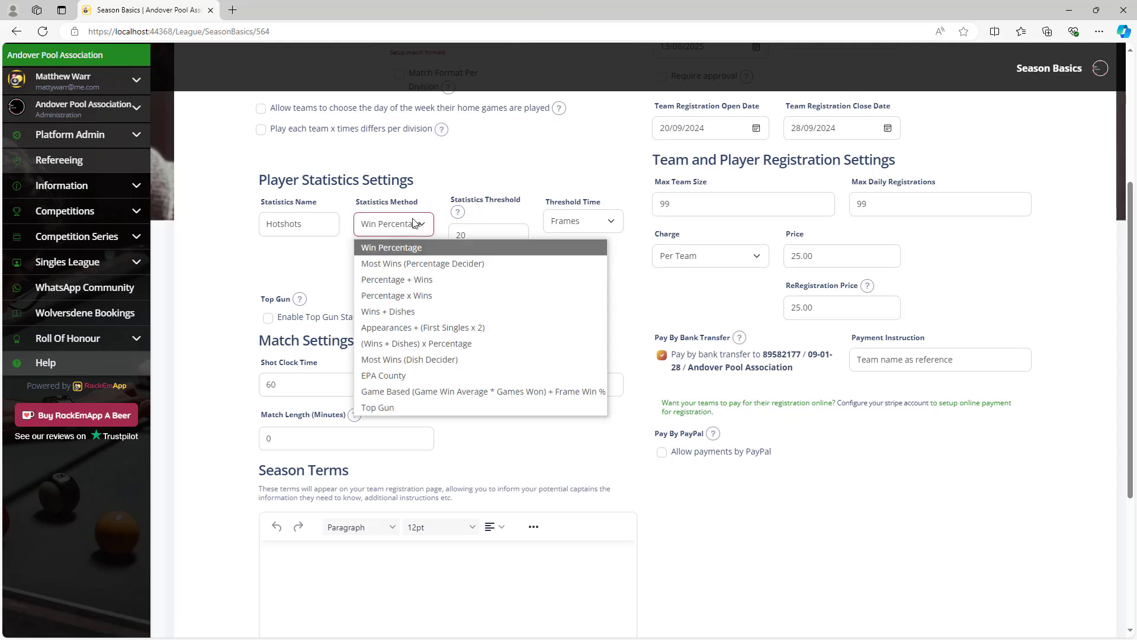
pyautogui.click(416, 223)
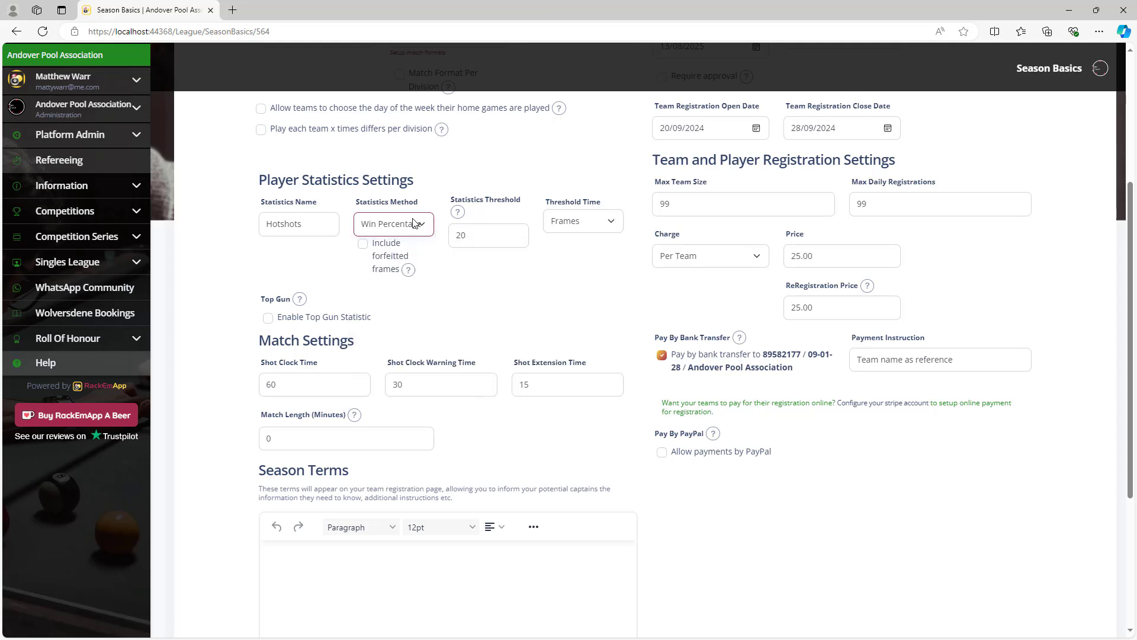
# Enable the Top Gun statistic with its current method, leaving Statistics Method on Win Percentage.
pyautogui.click(272, 323)
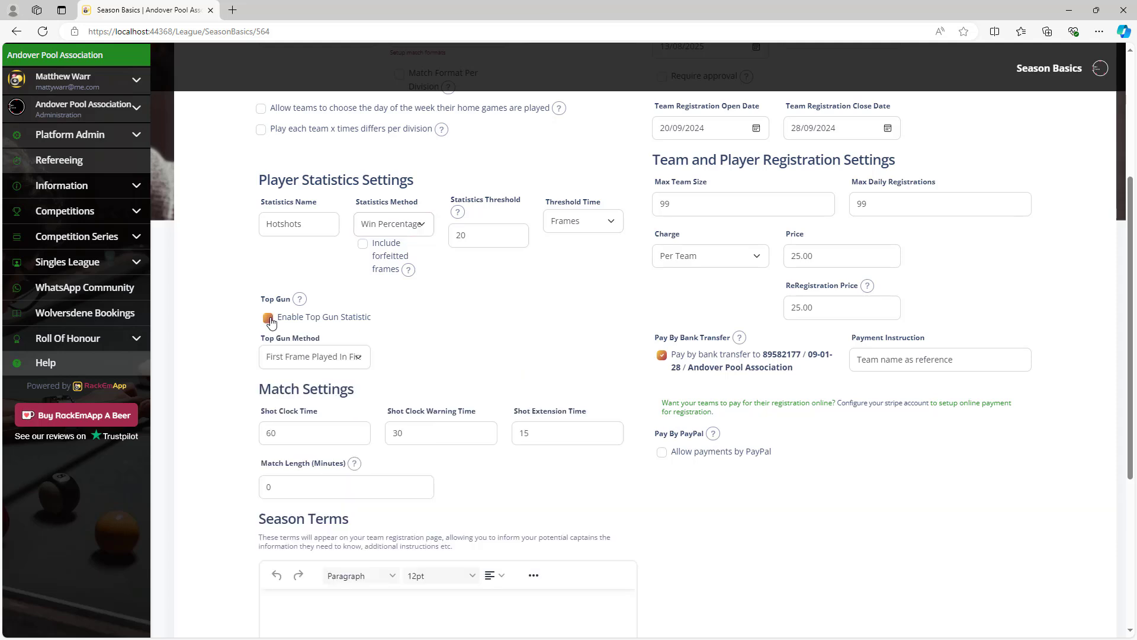
pyautogui.click(353, 361)
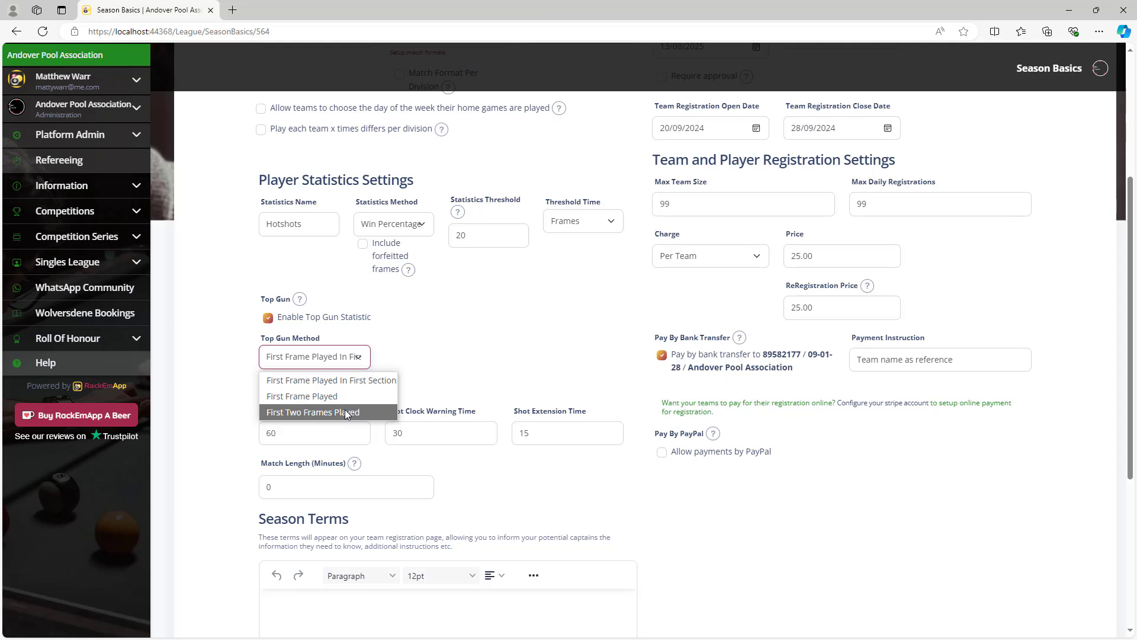
pyautogui.click(506, 335)
pyautogui.click(406, 227)
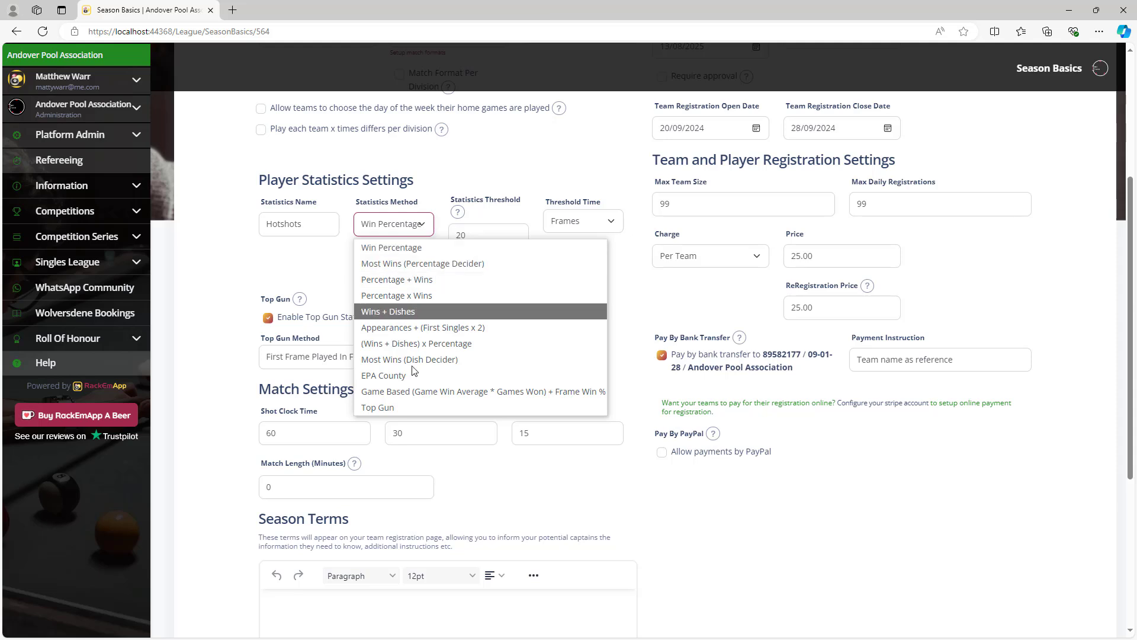
pyautogui.click(399, 406)
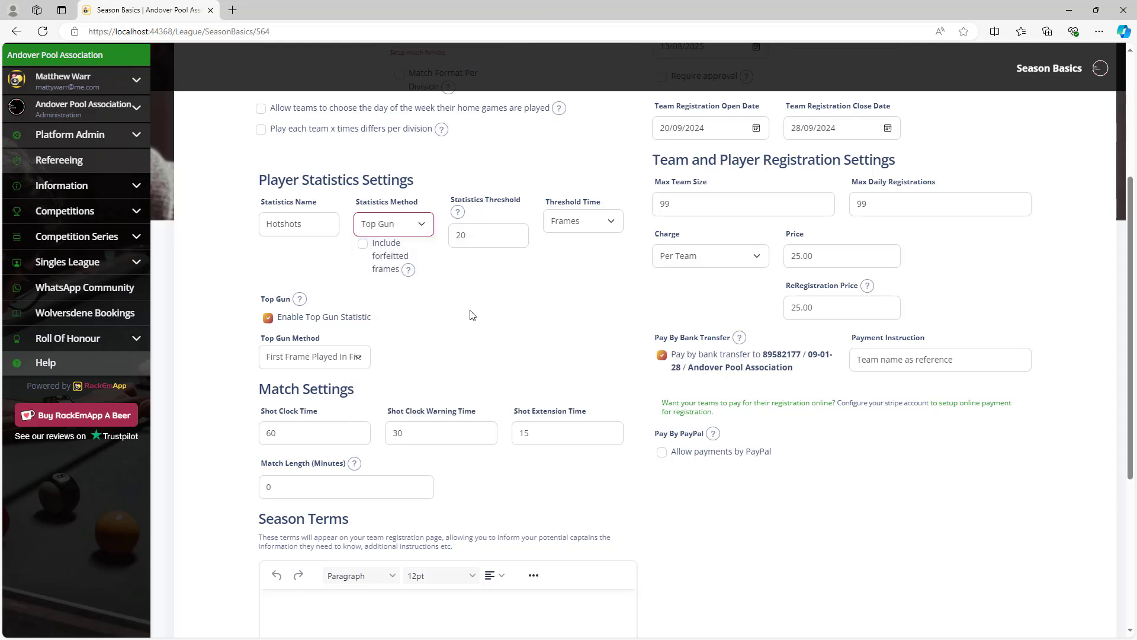
pyautogui.click(421, 230)
pyautogui.click(423, 246)
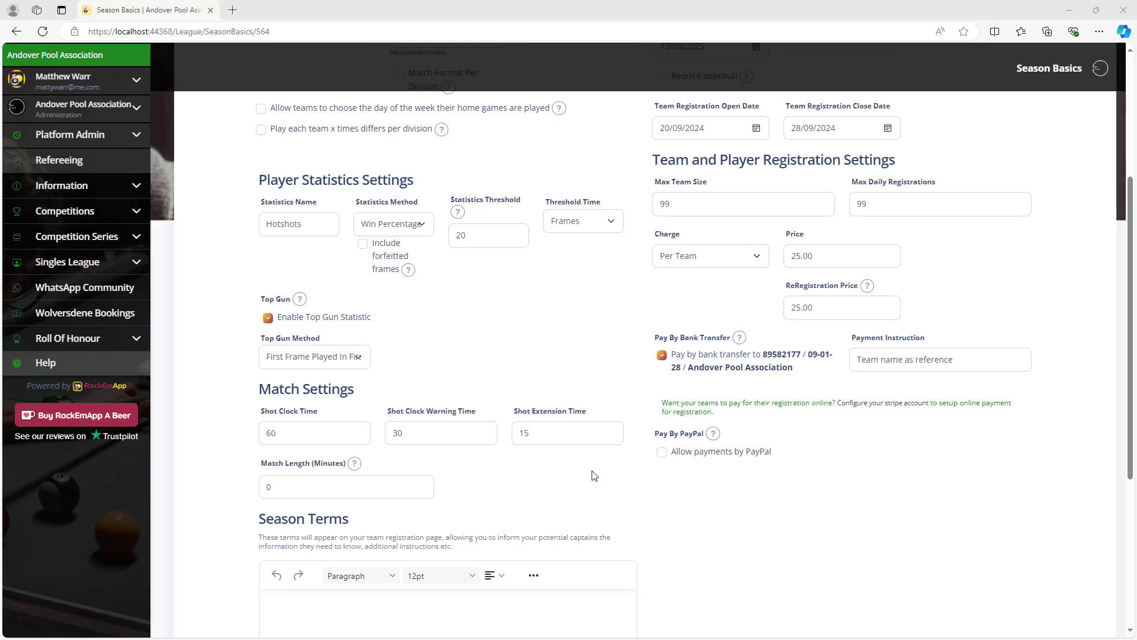
# Write 'Start date is the 10th November' in the Season Terms editor.
pyautogui.scroll(-3, 594, 475)
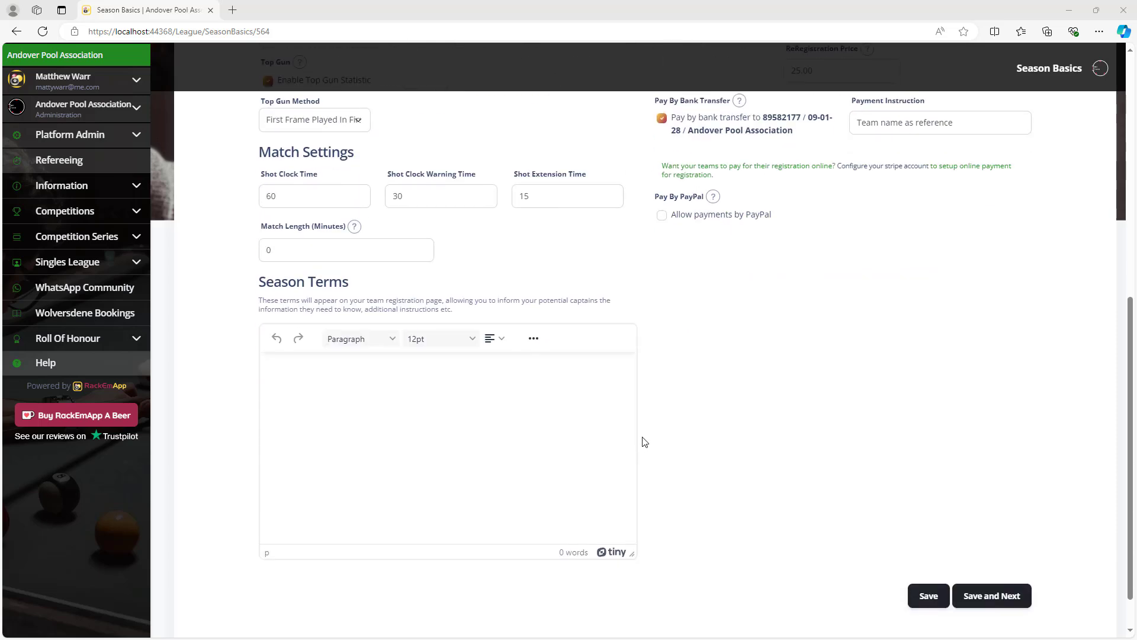
pyautogui.click(393, 400)
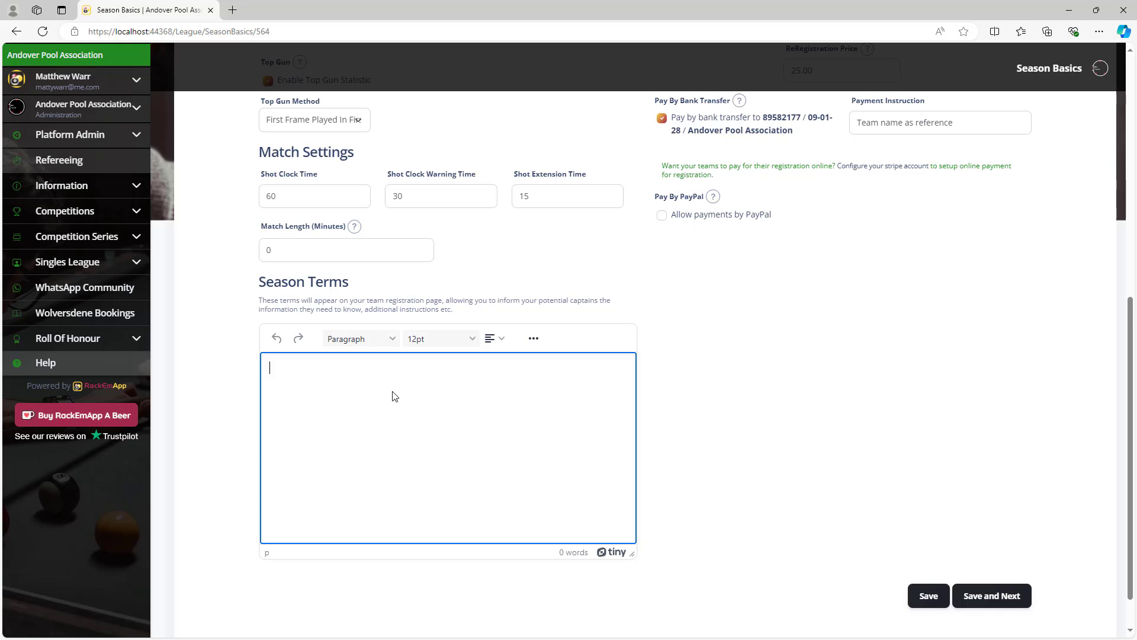
pyautogui.write('Start date is the 10th november')
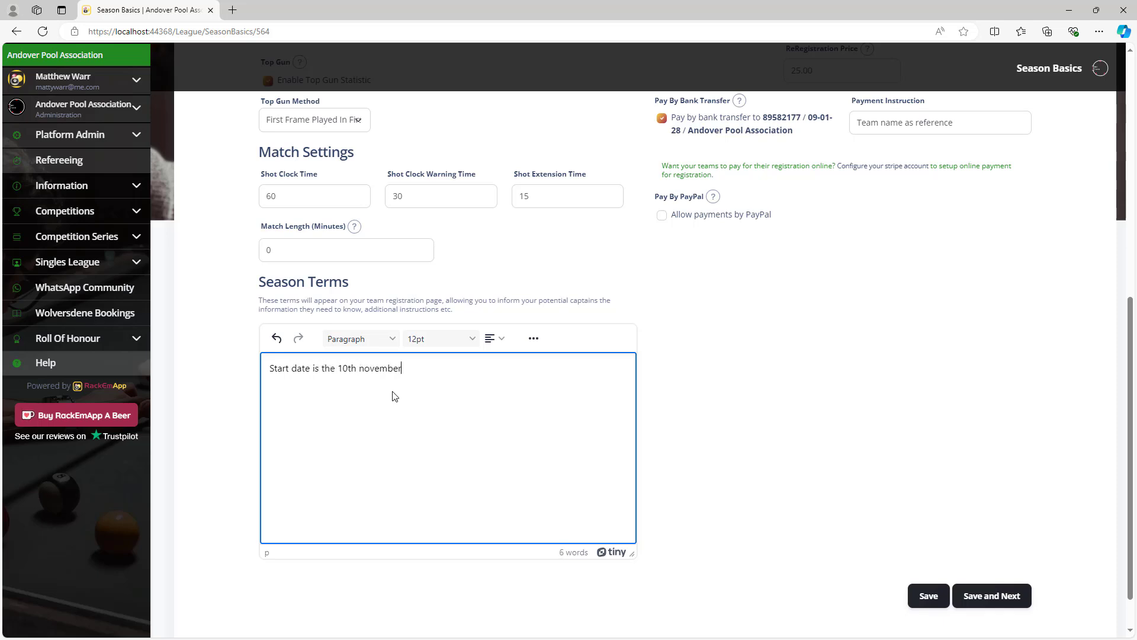
pyautogui.click(365, 368)
pyautogui.press('BackSpace')
pyautogui.write('N')
pyautogui.scroll(8, 655, 439)
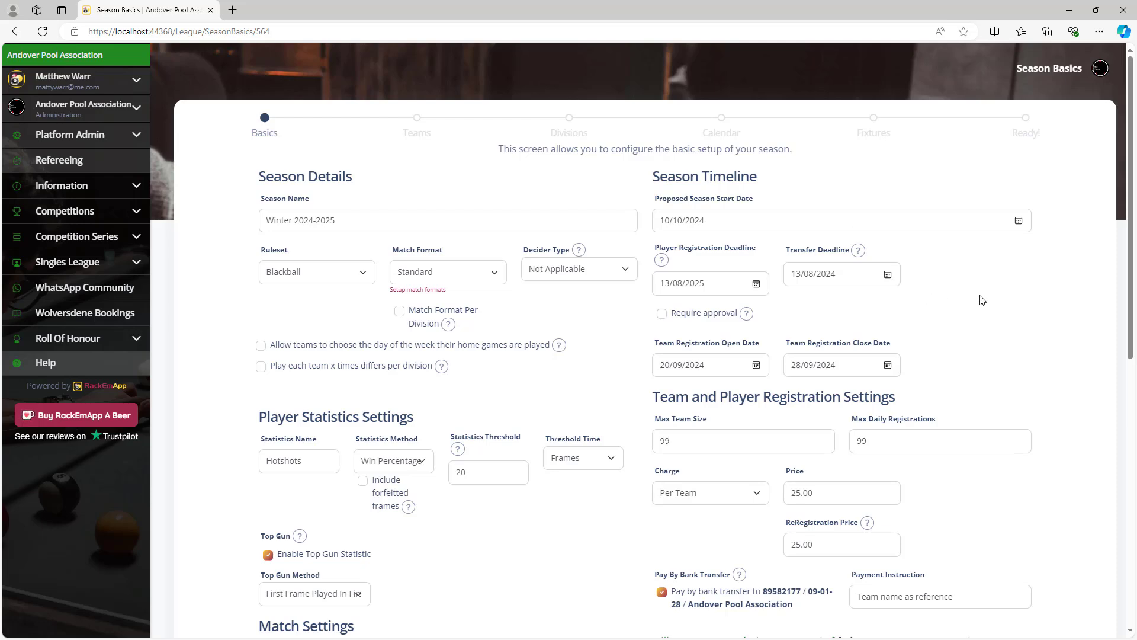
pyautogui.scroll(-4, 982, 301)
pyautogui.scroll(2, 972, 301)
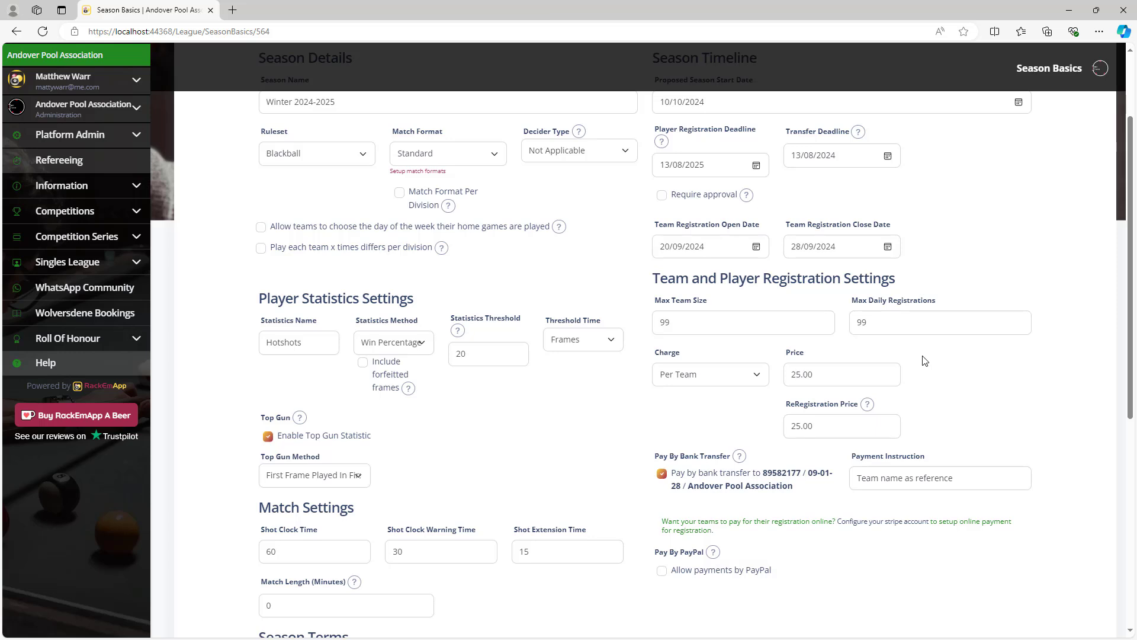
# Change the team registration close date's month to 10, giving 28/10/2024.
pyautogui.click(807, 247)
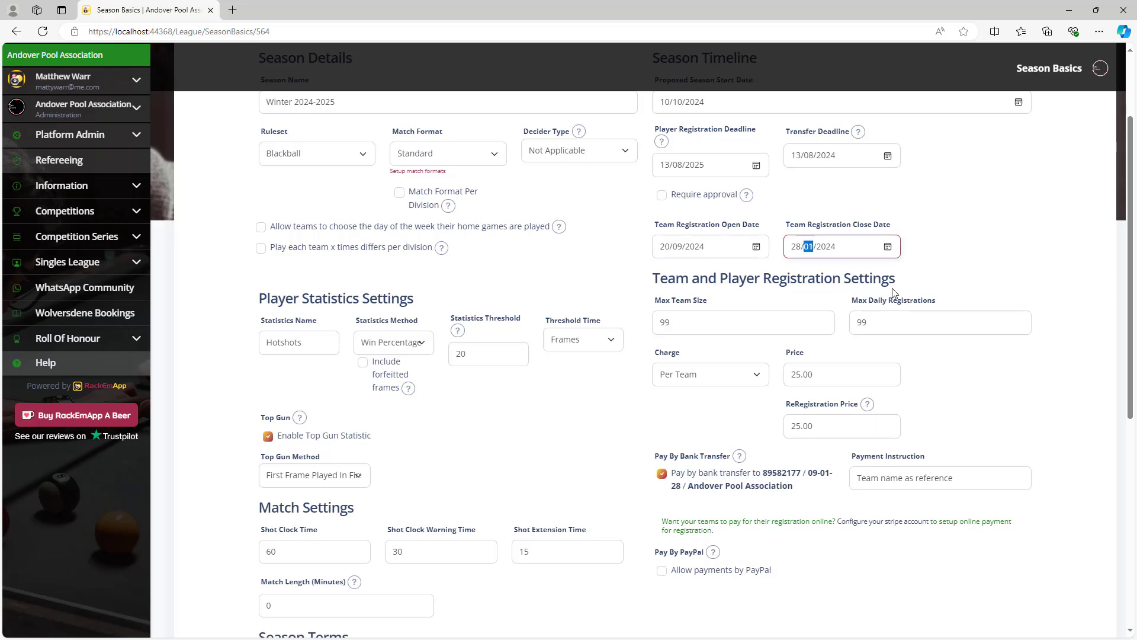
pyautogui.write('10')
pyautogui.click(1009, 253)
pyautogui.scroll(-1, 974, 337)
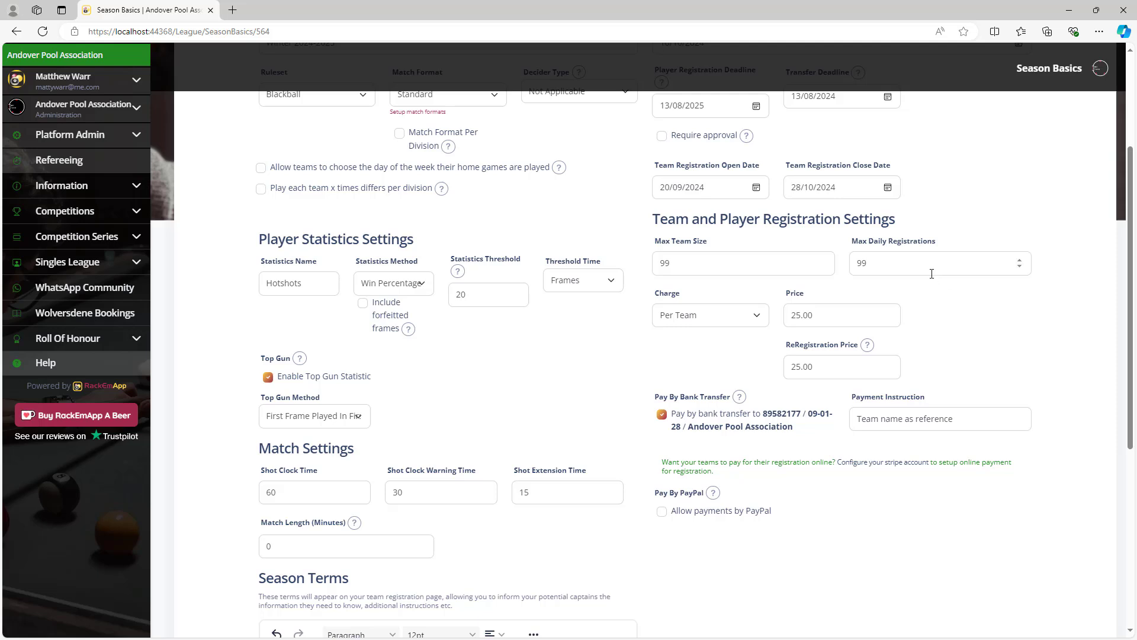
pyautogui.click(718, 320)
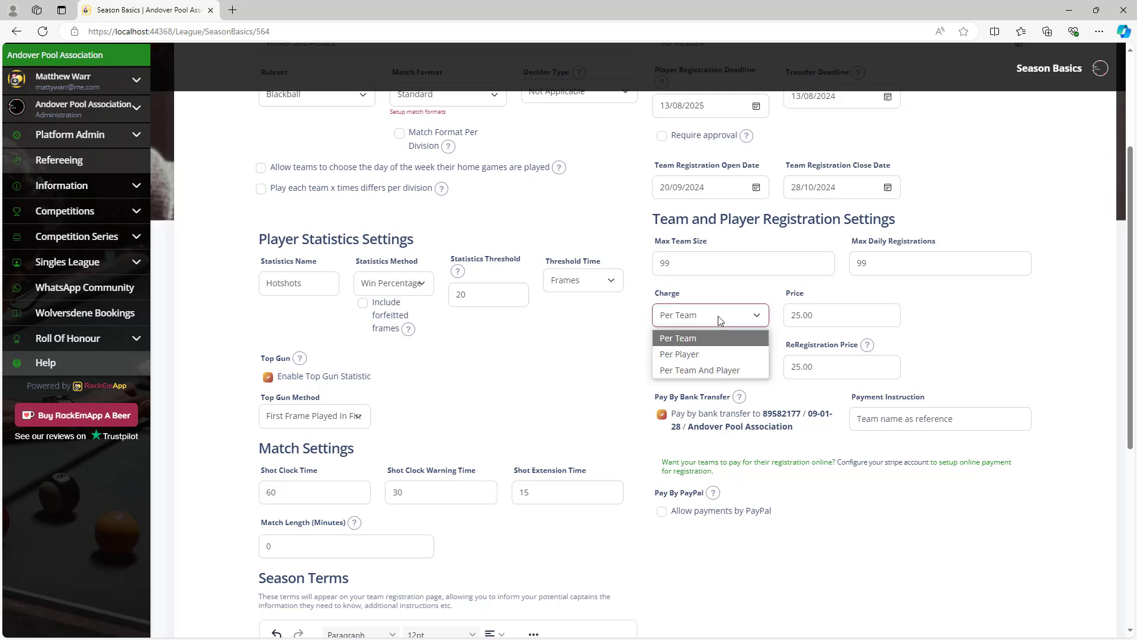
pyautogui.click(714, 371)
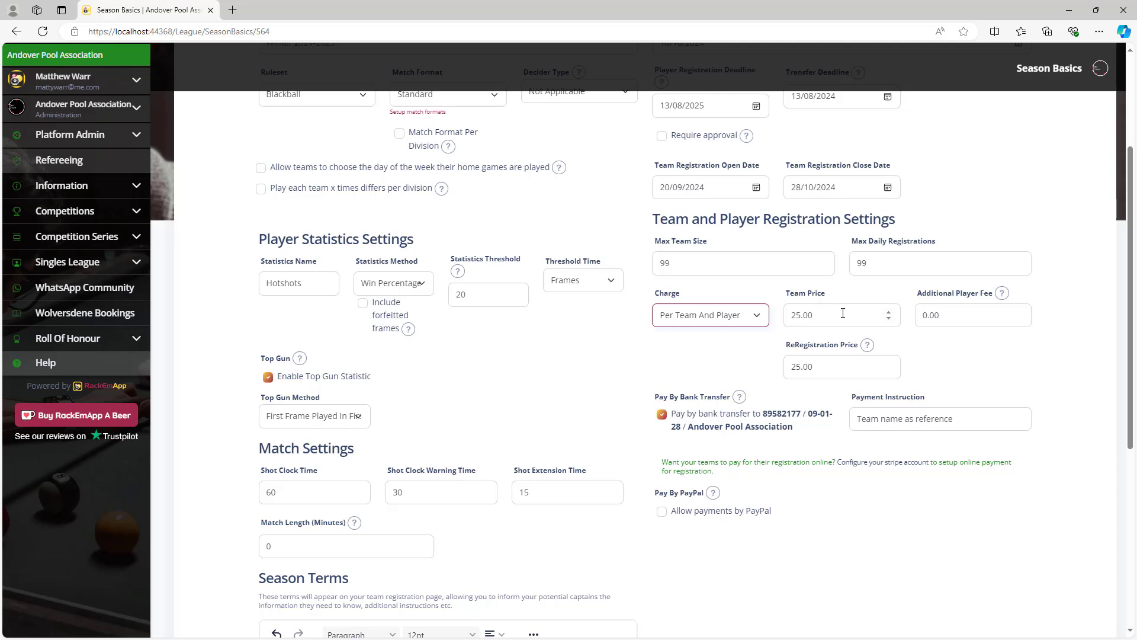
pyautogui.click(735, 318)
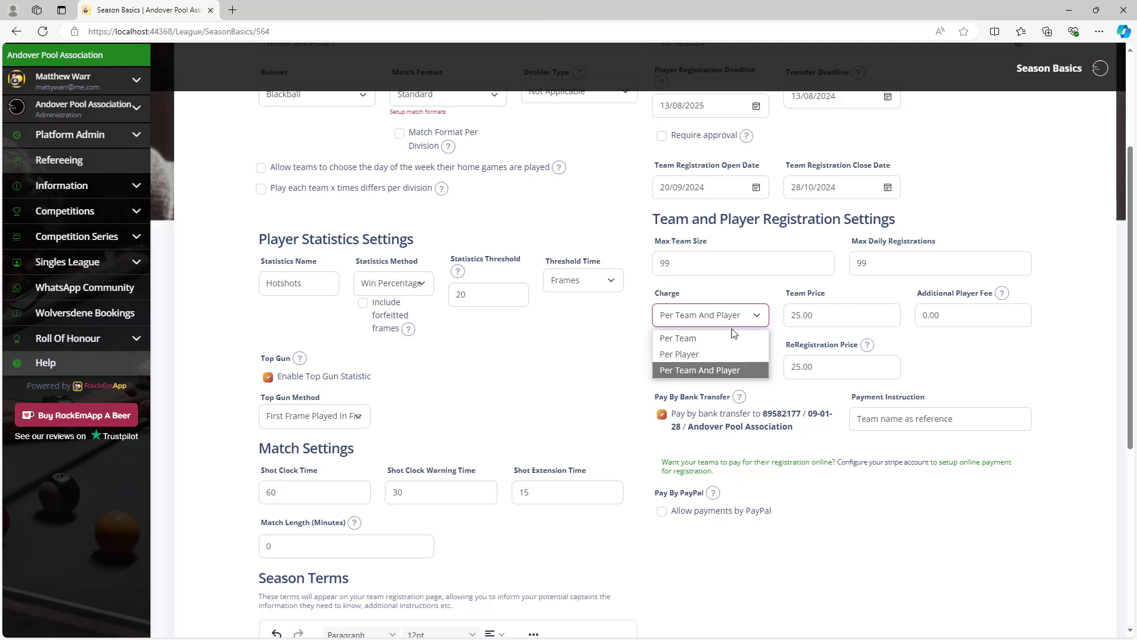
pyautogui.click(732, 335)
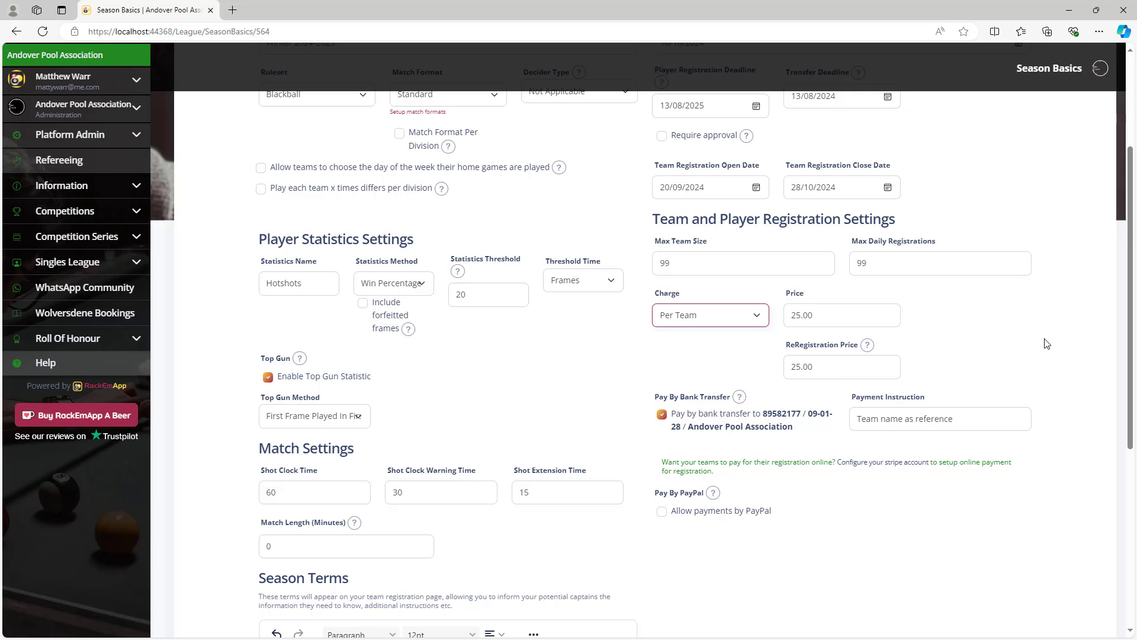
pyautogui.scroll(-2, 1042, 341)
pyautogui.scroll(2, 1046, 343)
pyautogui.click(954, 420)
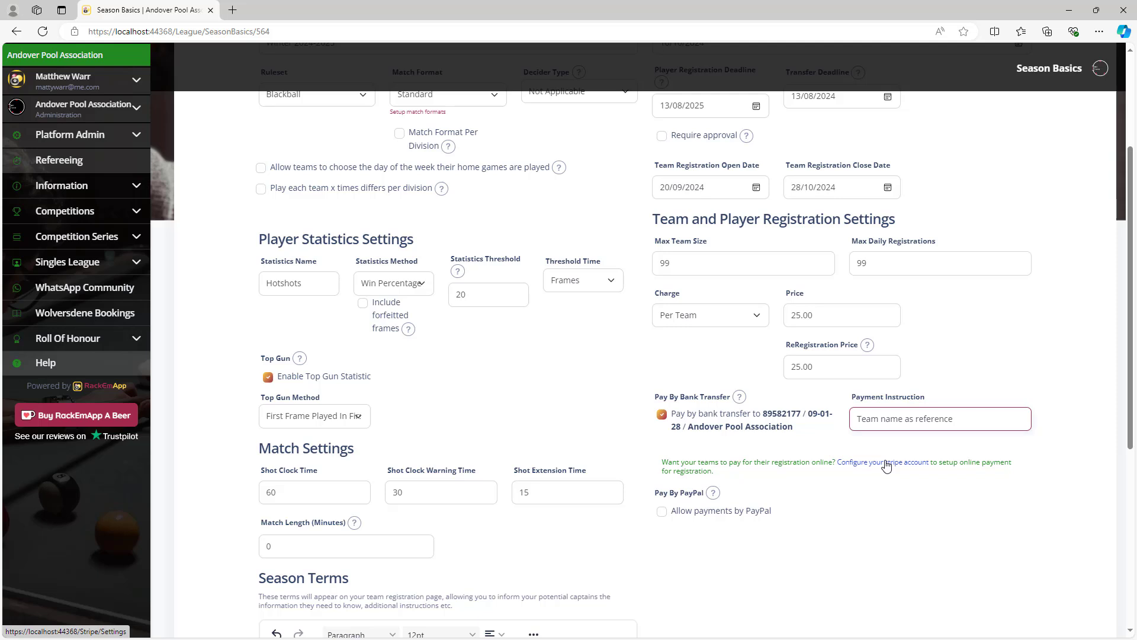
pyautogui.click(661, 511)
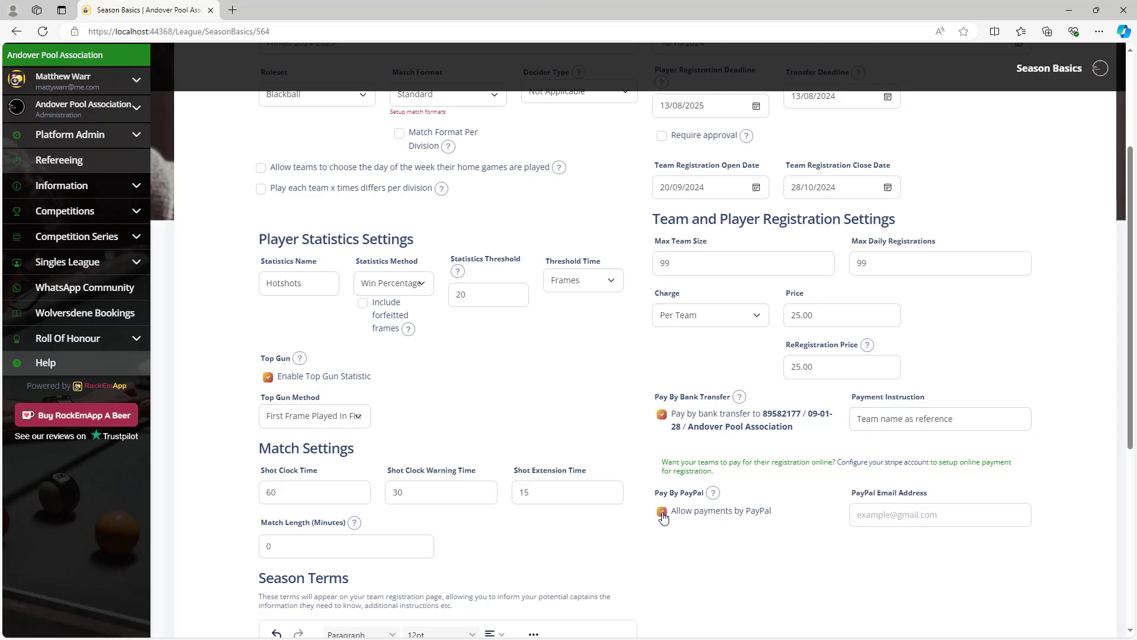
pyautogui.click(951, 525)
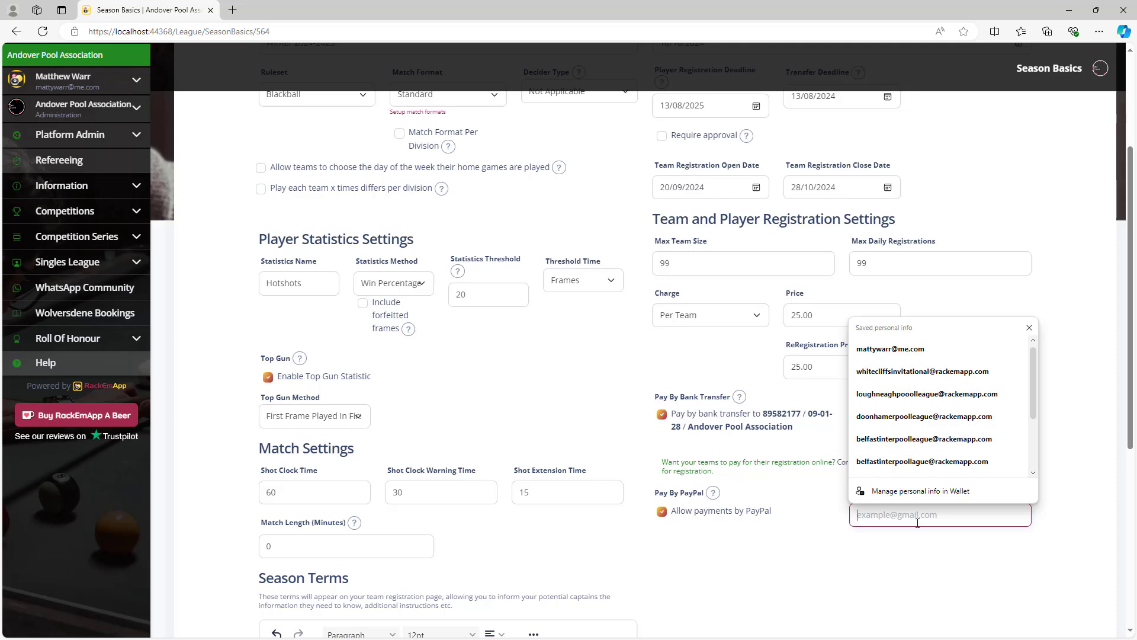
pyautogui.click(992, 546)
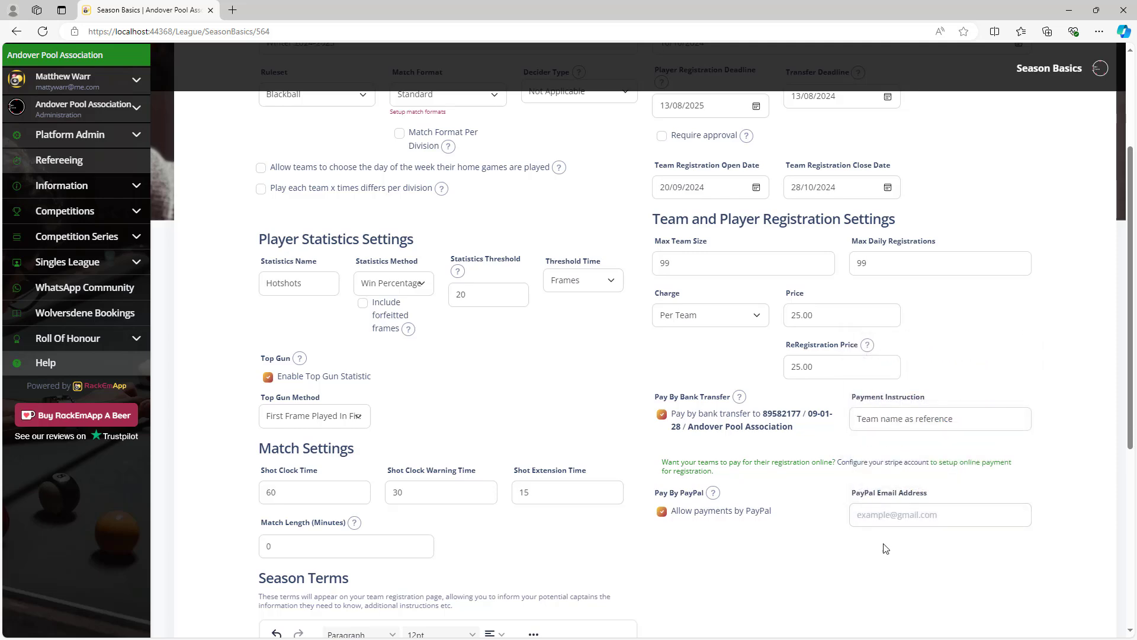
pyautogui.click(661, 511)
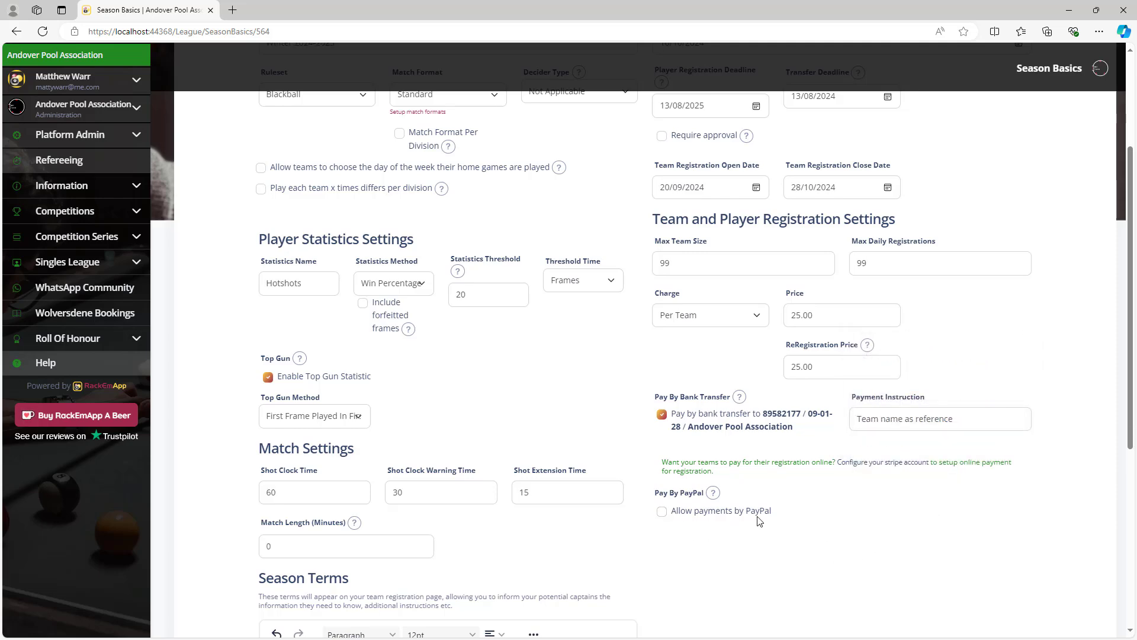
pyautogui.scroll(-5, 831, 498)
pyautogui.scroll(-2, 841, 507)
pyautogui.scroll(9, 864, 514)
pyautogui.scroll(-9, 863, 513)
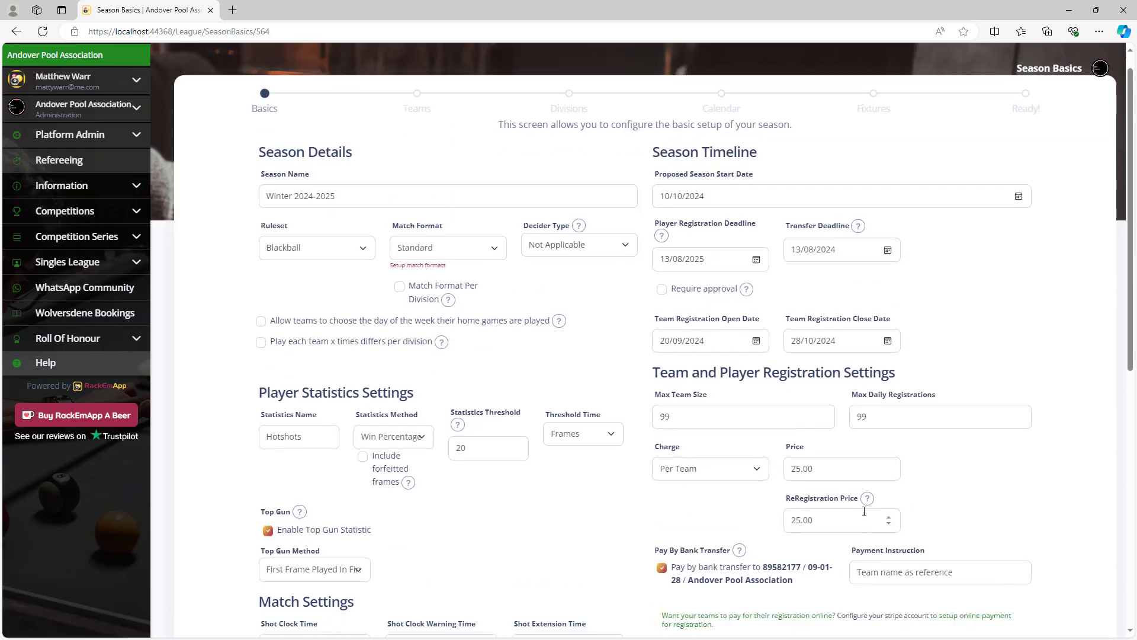
# Save the season basics and review the Registered Teams list, including Andover Golf Club and Anton Harts.
pyautogui.click(989, 548)
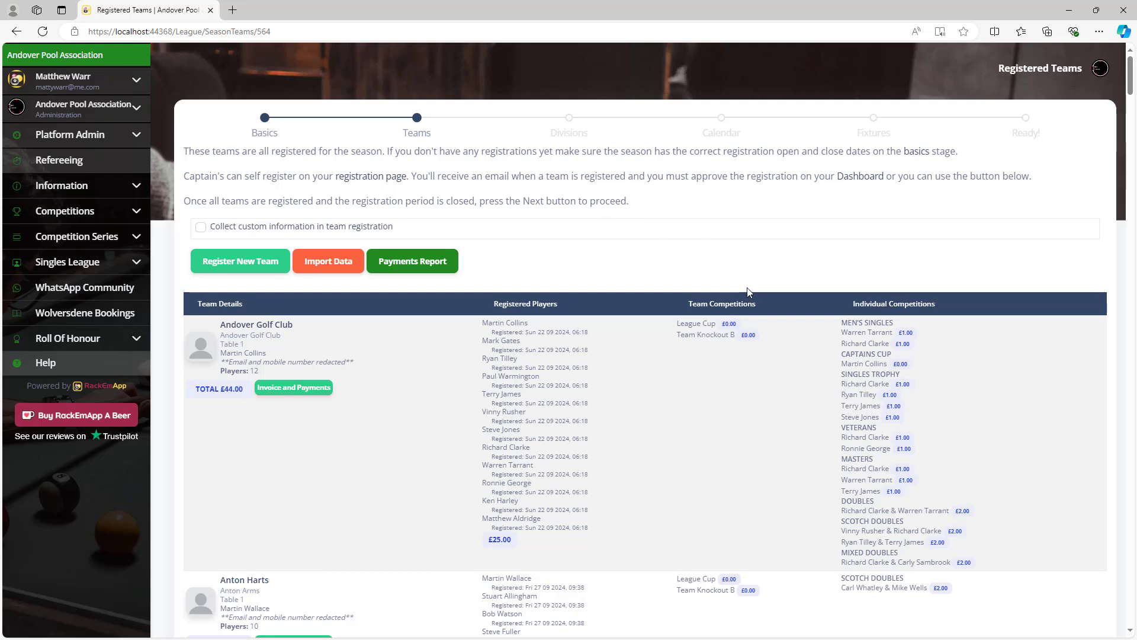
pyautogui.scroll(-1, 748, 292)
pyautogui.scroll(1, 748, 291)
pyautogui.scroll(-5, 442, 413)
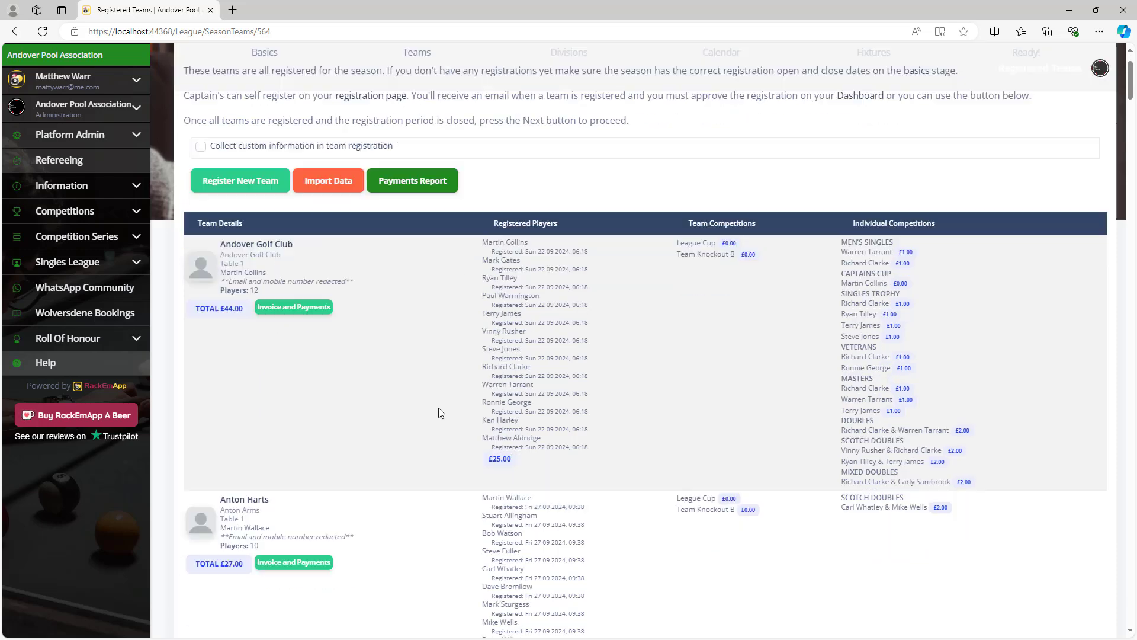
pyautogui.scroll(5, 441, 413)
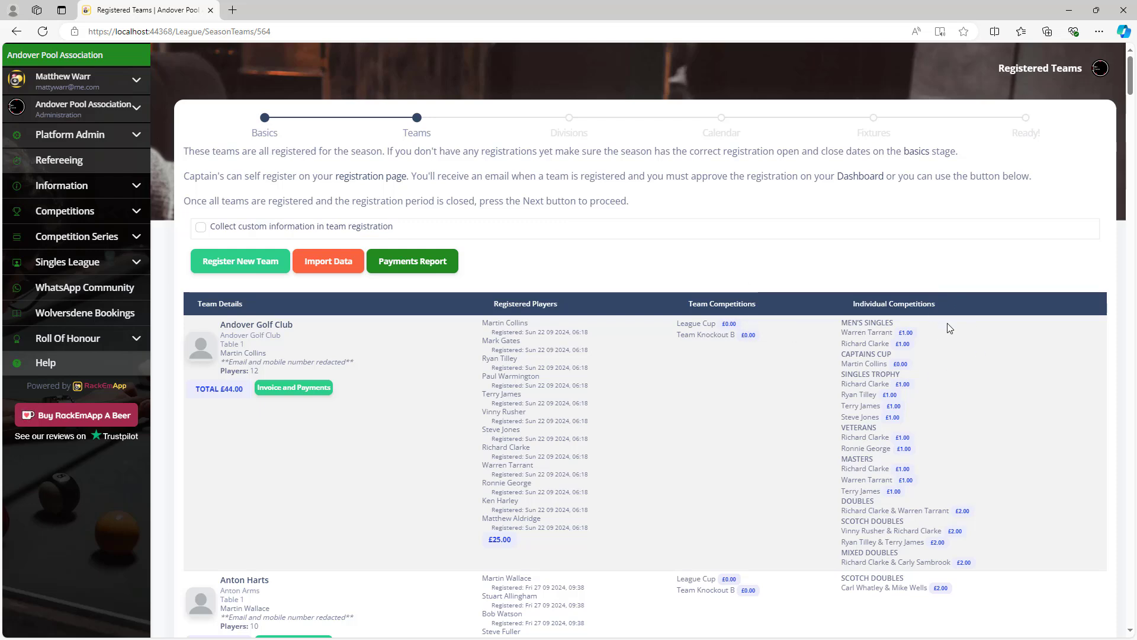
pyautogui.scroll(-2, 947, 323)
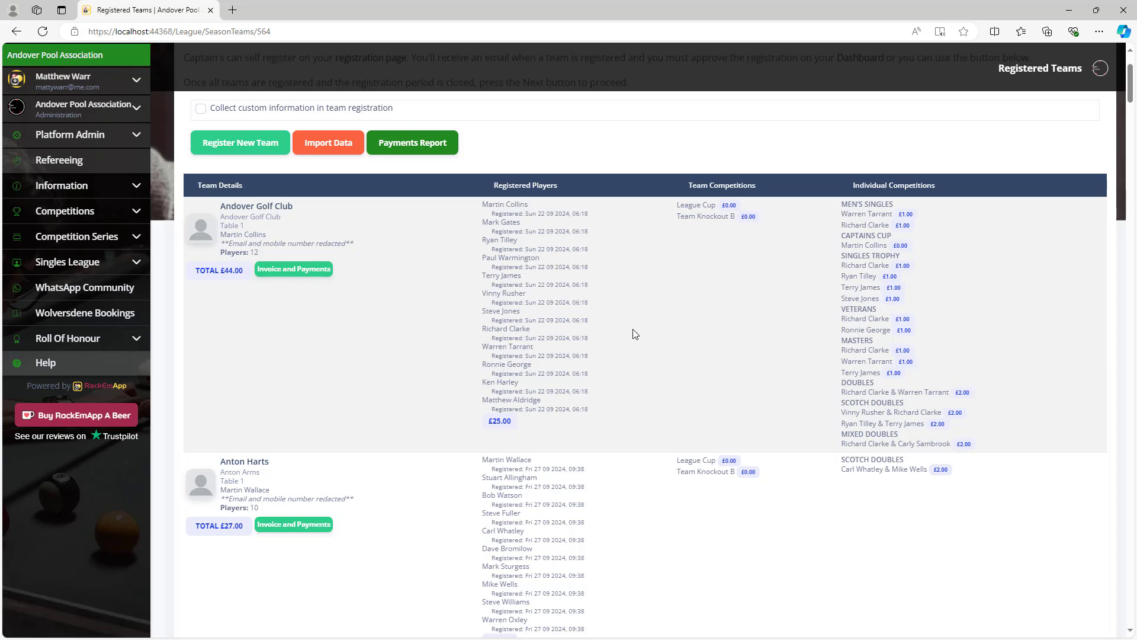
pyautogui.scroll(2, 750, 292)
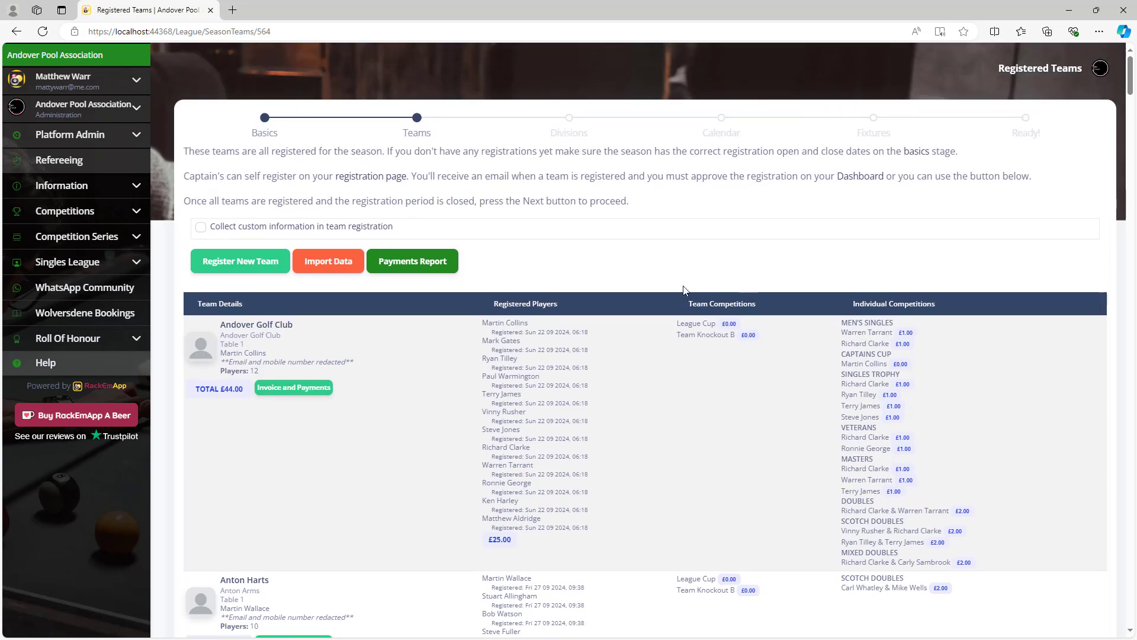
pyautogui.click(309, 389)
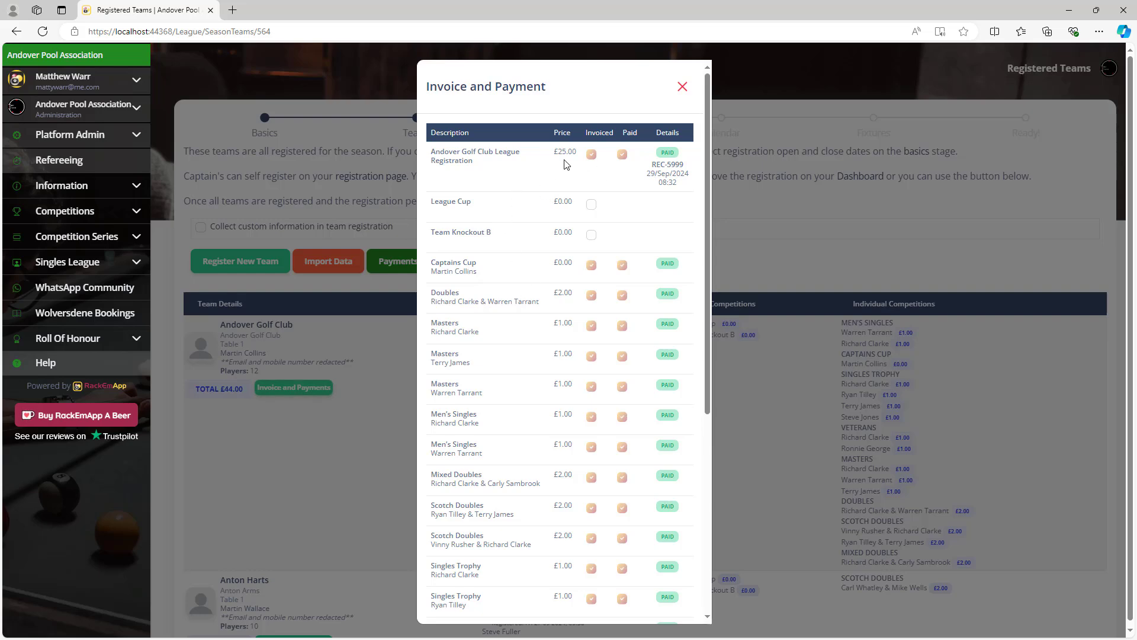
pyautogui.scroll(-5, 672, 287)
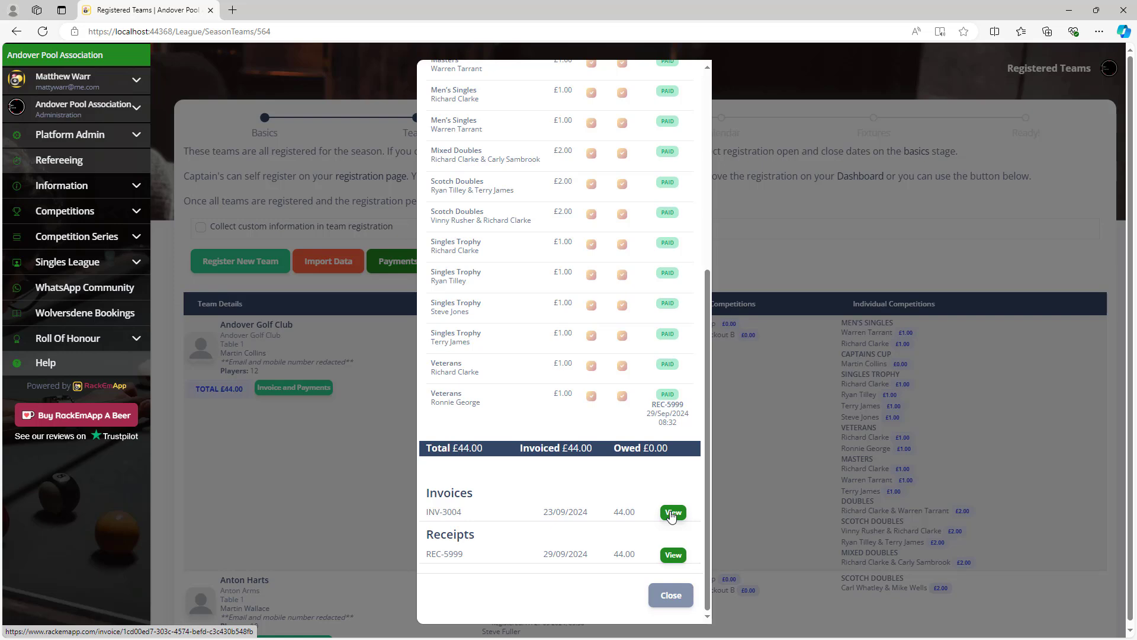
pyautogui.click(672, 515)
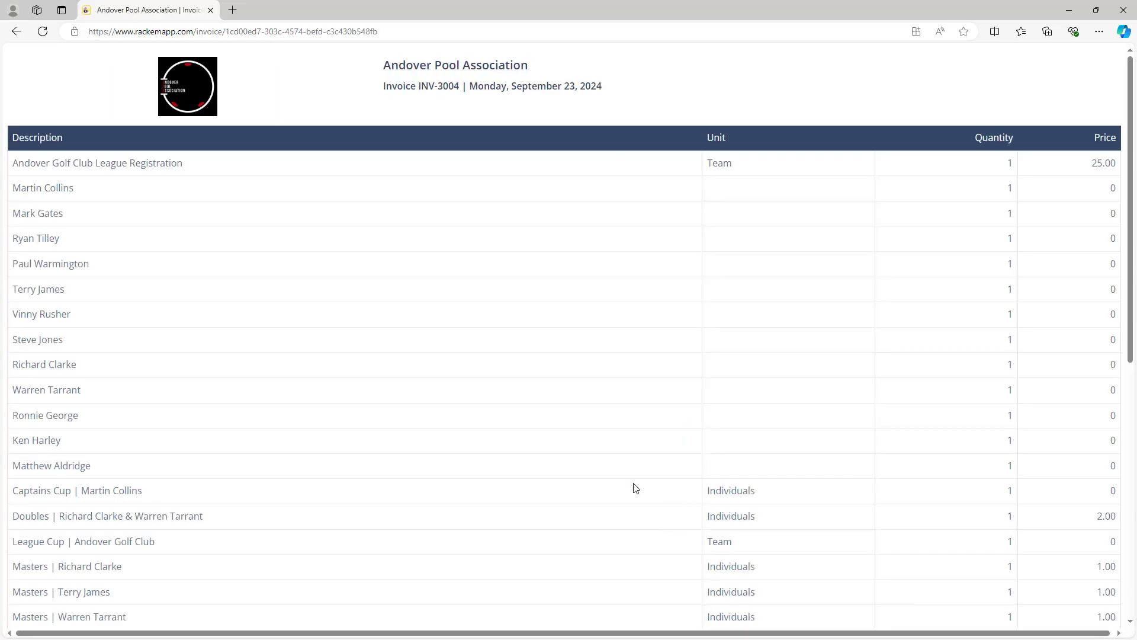
pyautogui.click(17, 34)
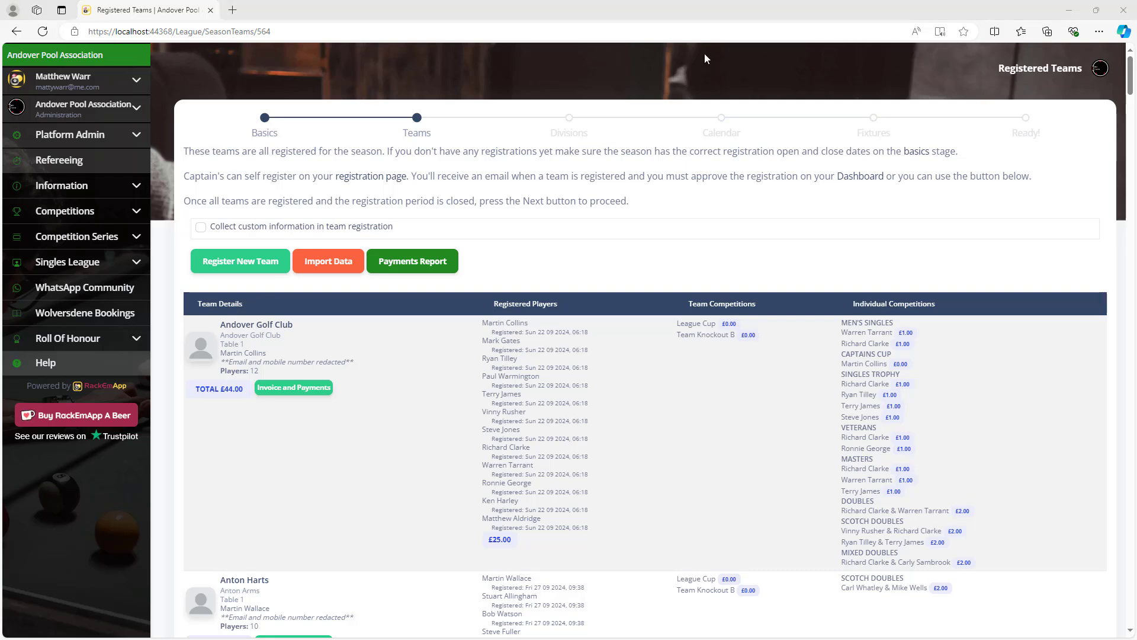
# Start registering a team named 'Demo Team' as a new team with no previous link.
pyautogui.click(247, 263)
pyautogui.click(247, 262)
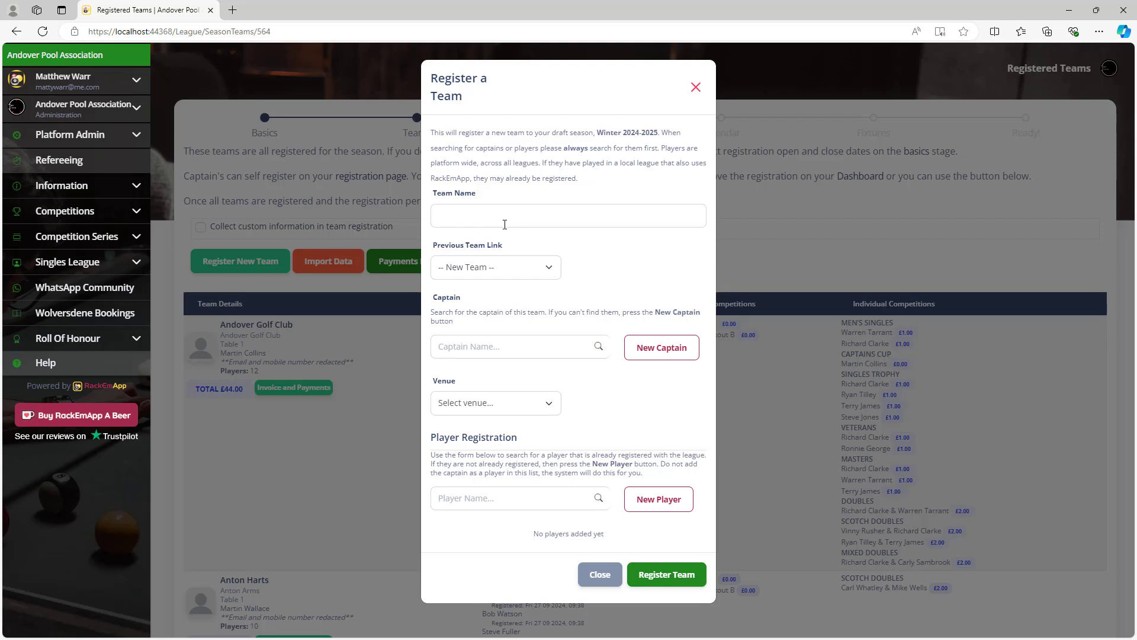
pyautogui.click(568, 219)
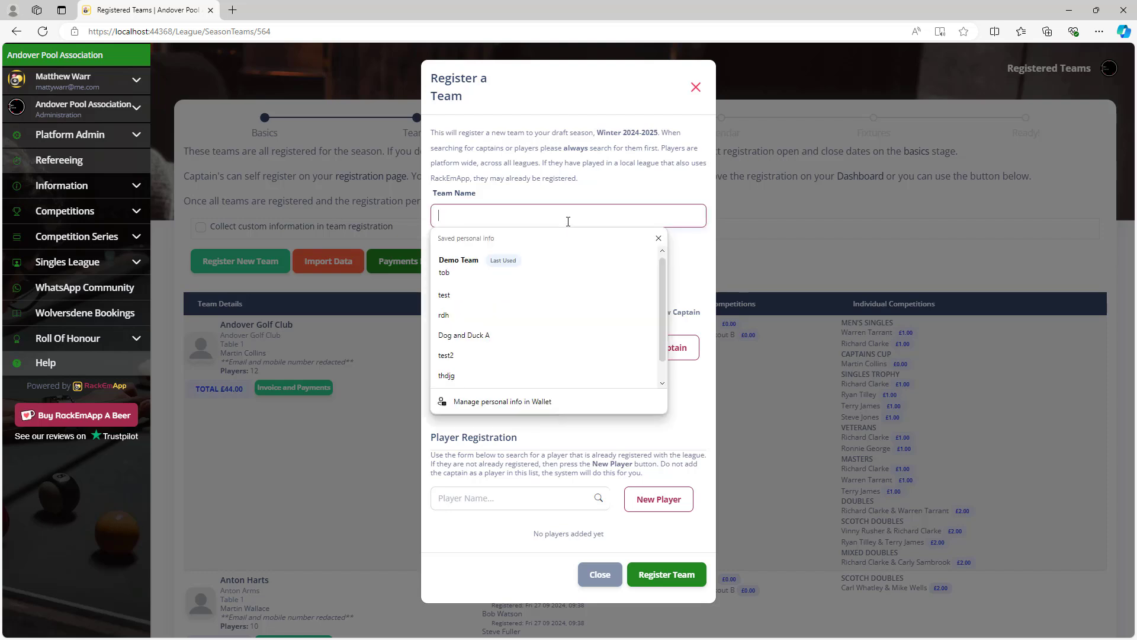
pyautogui.write('Demo')
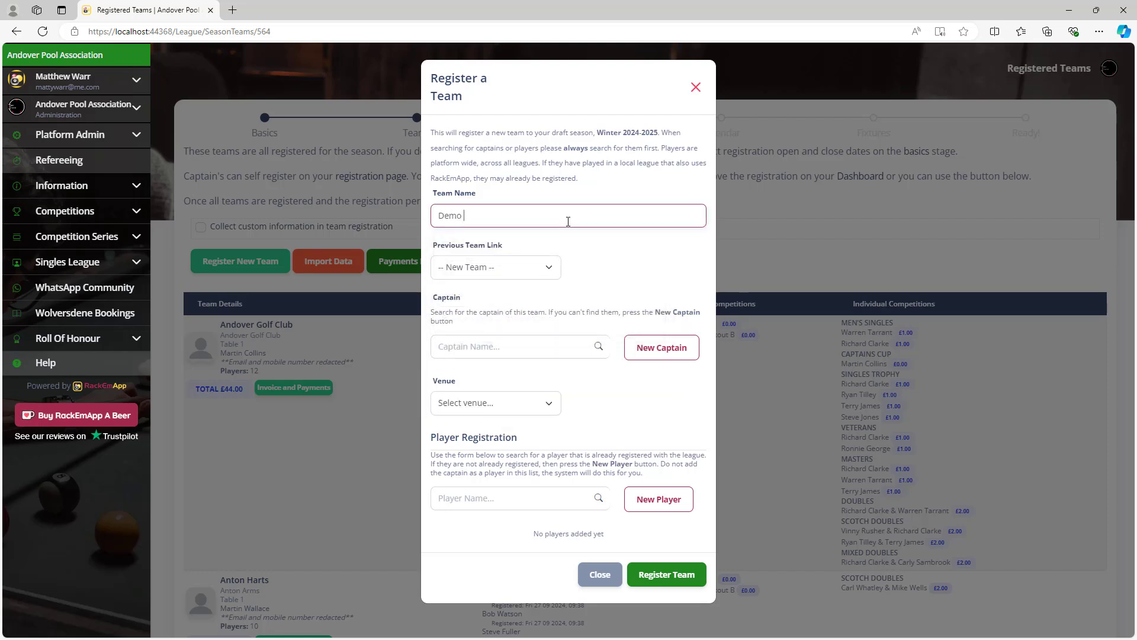
pyautogui.write(' Team')
pyautogui.click(546, 269)
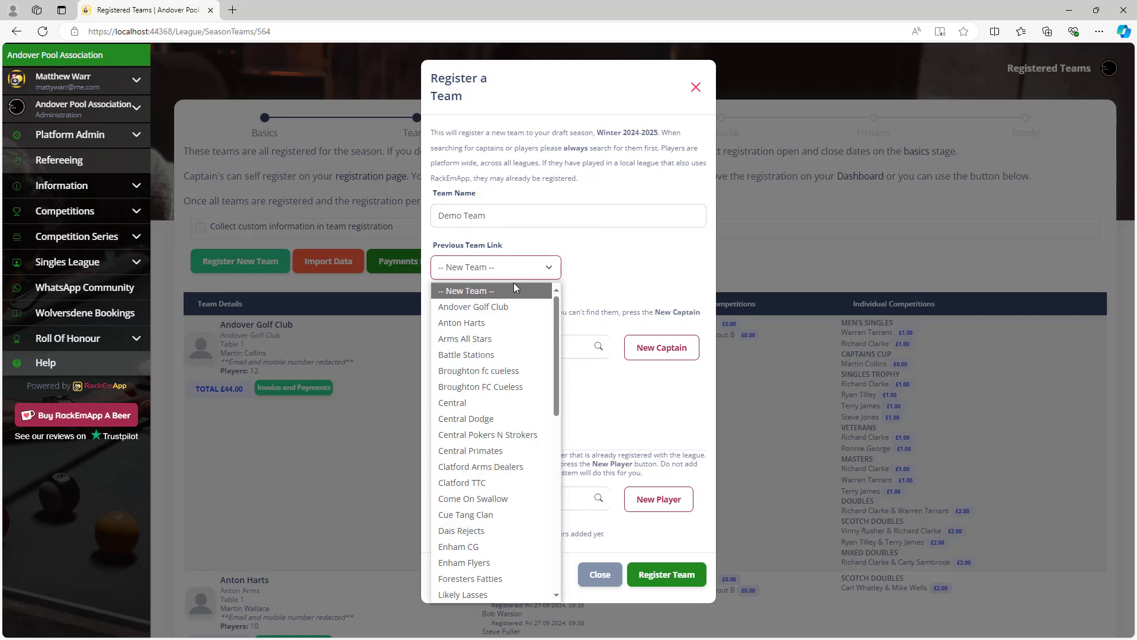
pyautogui.click(579, 240)
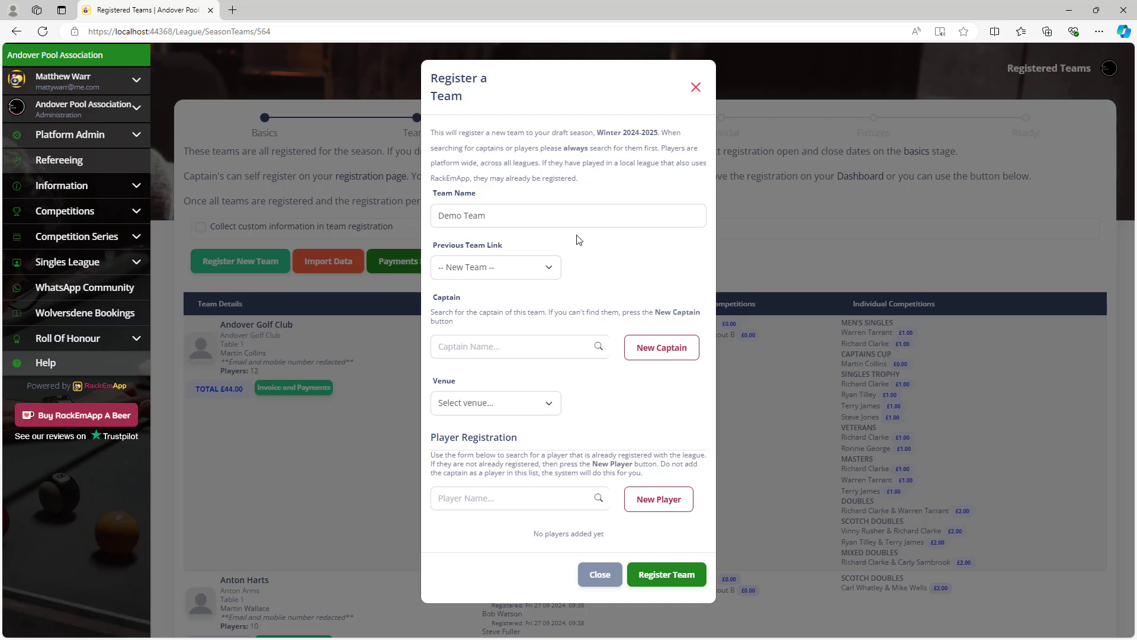
pyautogui.click(507, 345)
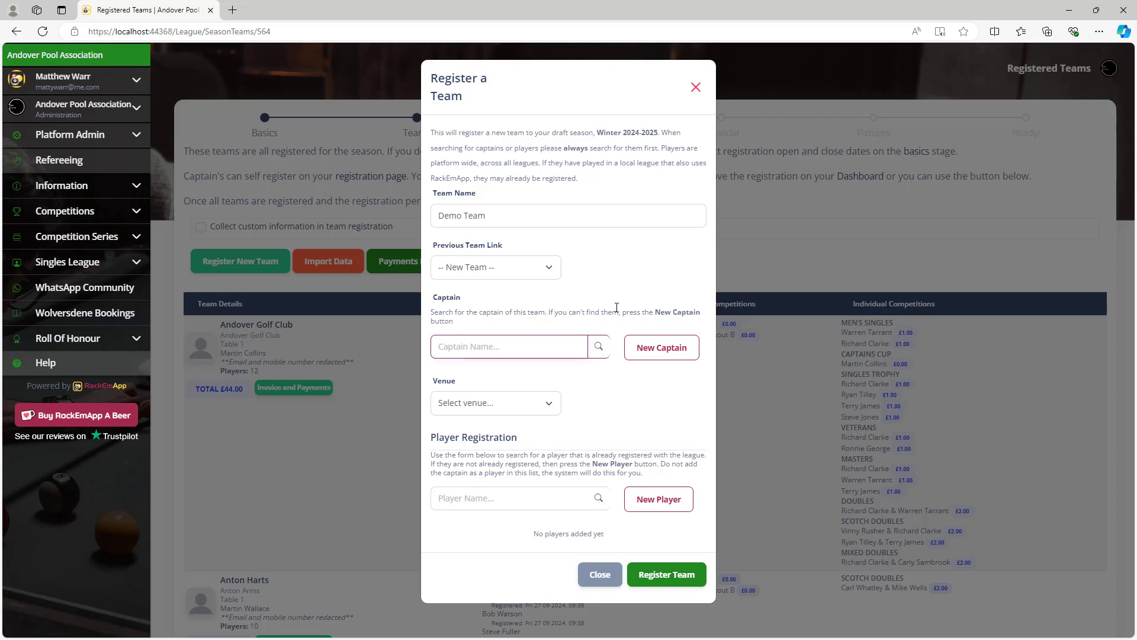
# Pick an existing player from another league as captain and autofill their saved phone number.
pyautogui.write('Toby')
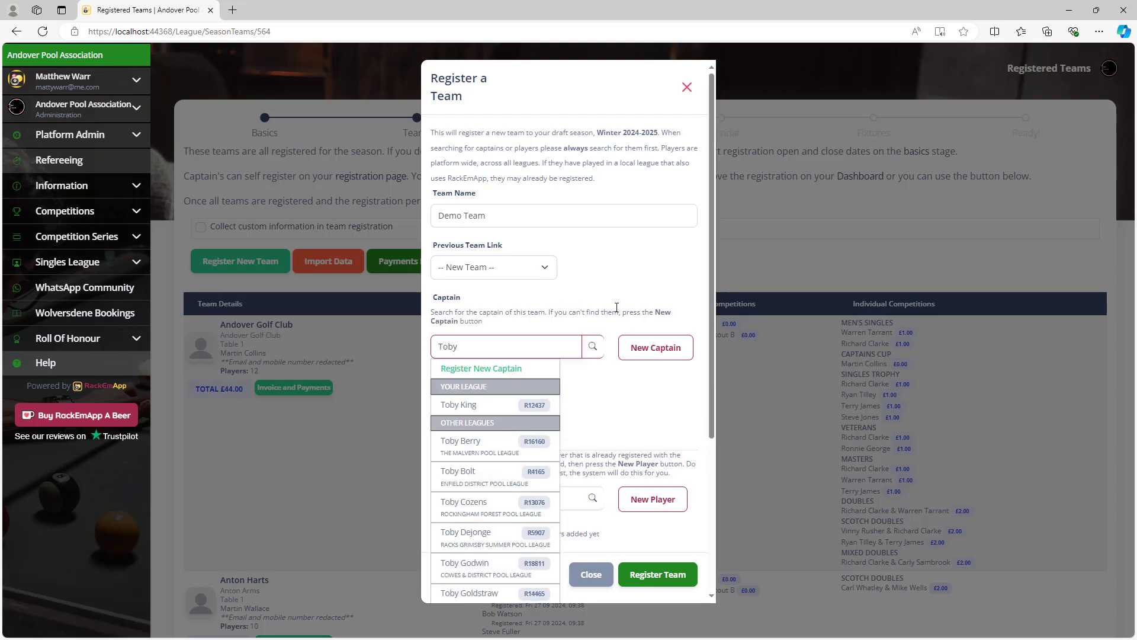
pyautogui.write(' le rone')
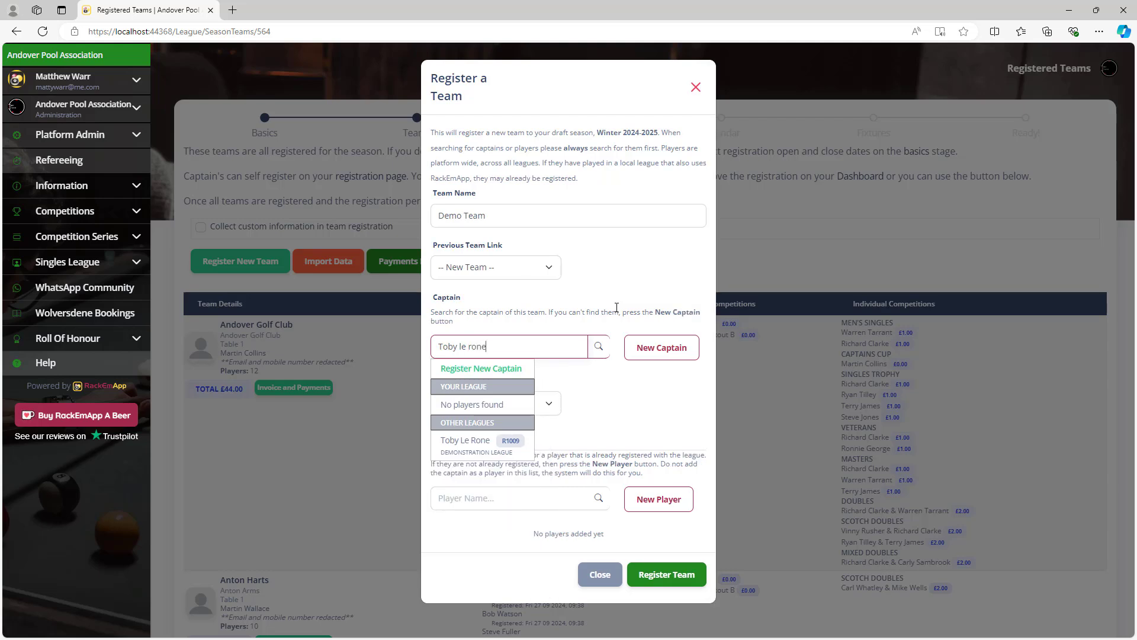
pyautogui.click(465, 441)
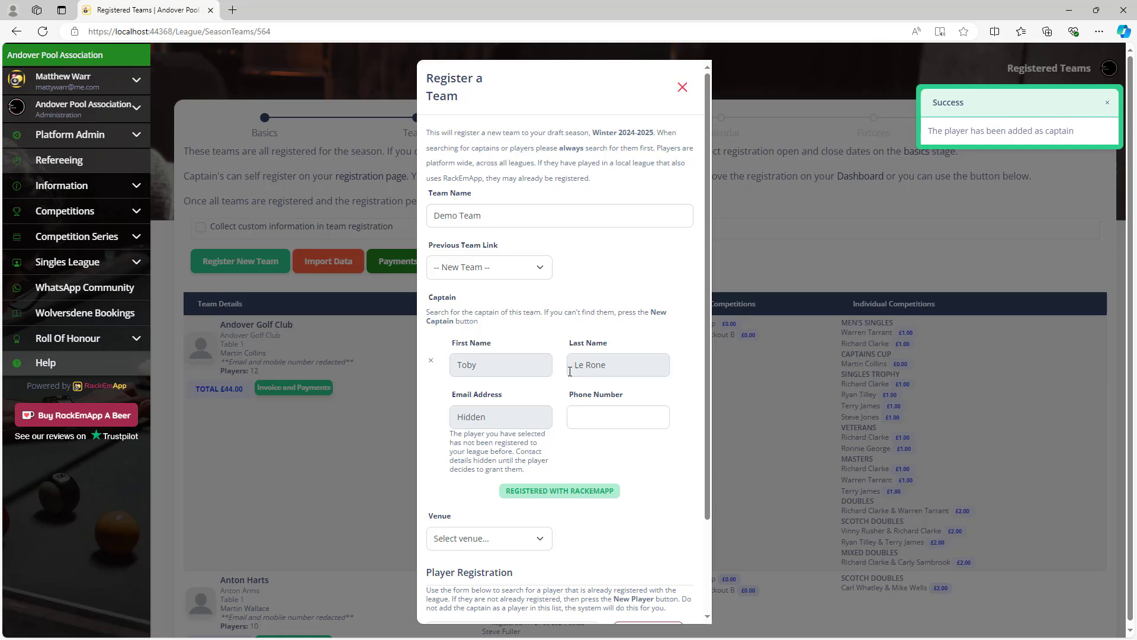
pyautogui.click(603, 416)
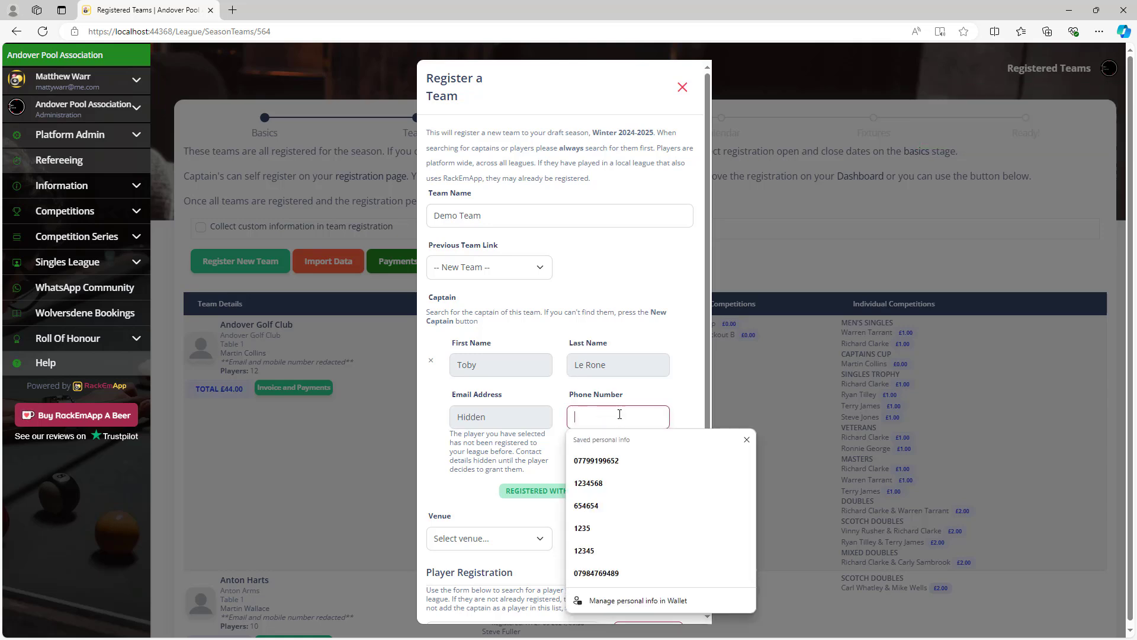
pyautogui.click(623, 481)
pyautogui.click(700, 372)
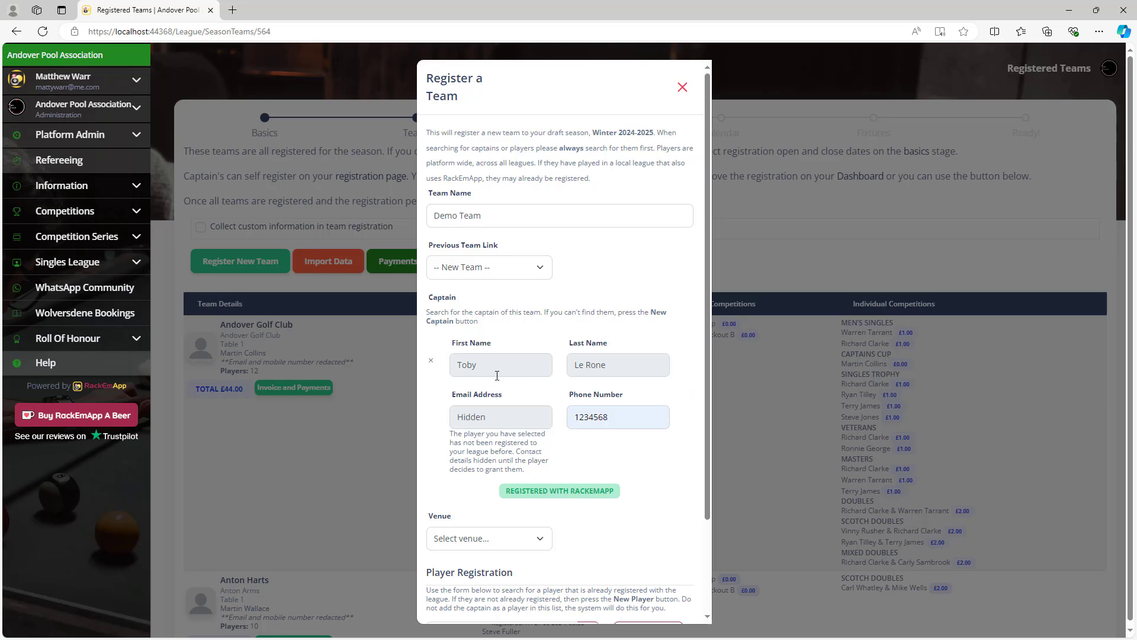
pyautogui.scroll(-2, 524, 361)
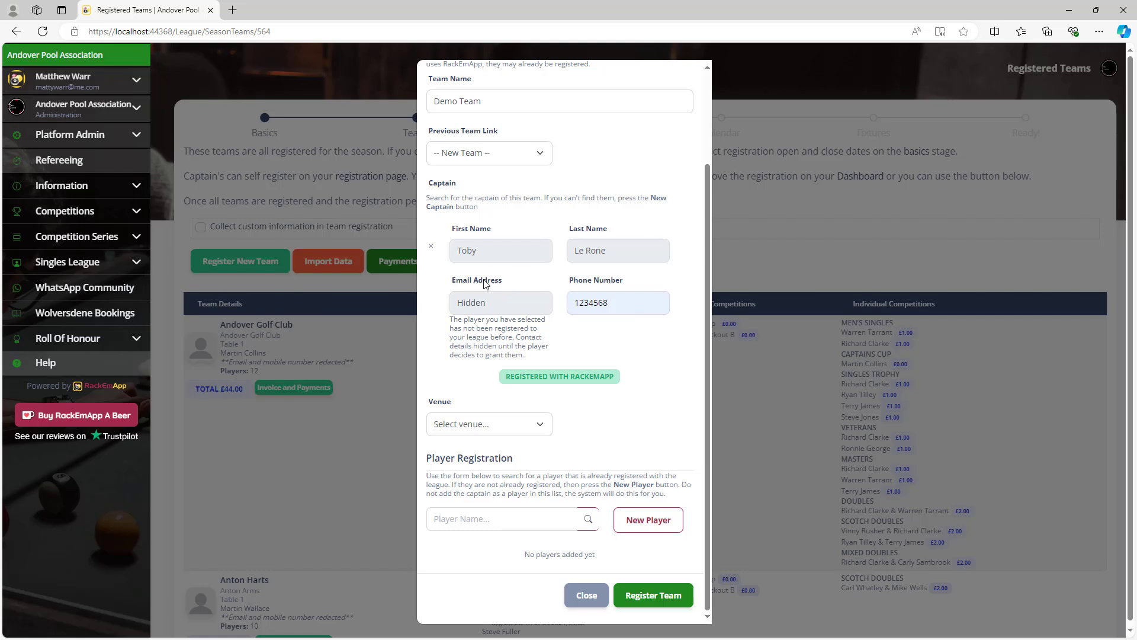
pyautogui.scroll(-1, 540, 331)
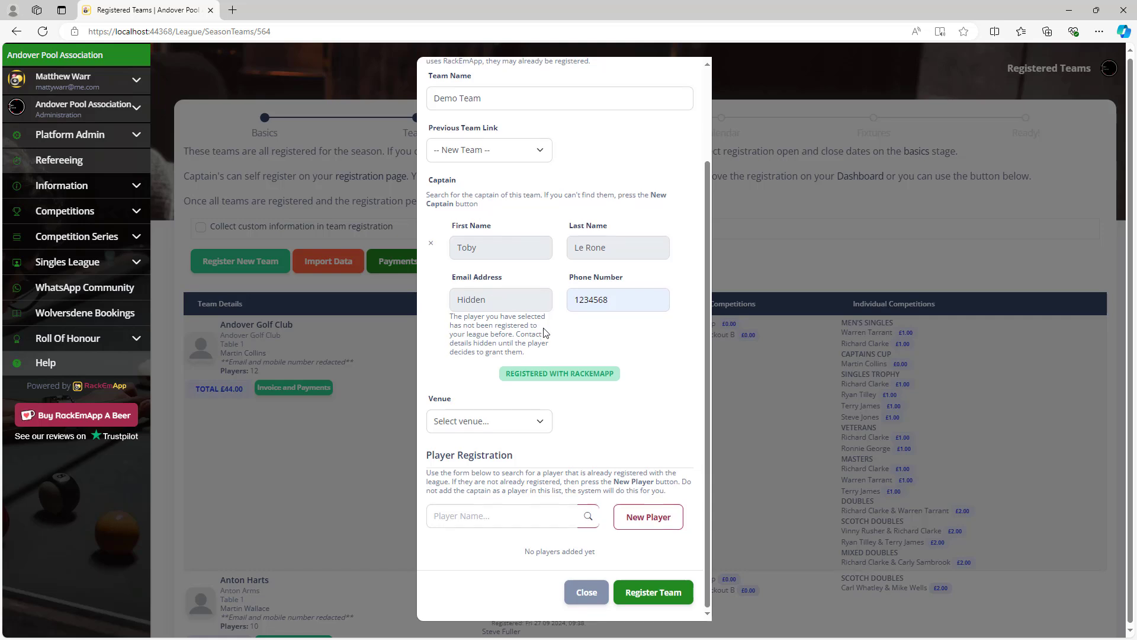
# Give Demo Team the White Hart venue on Table 1, then start a player search.
pyautogui.click(536, 422)
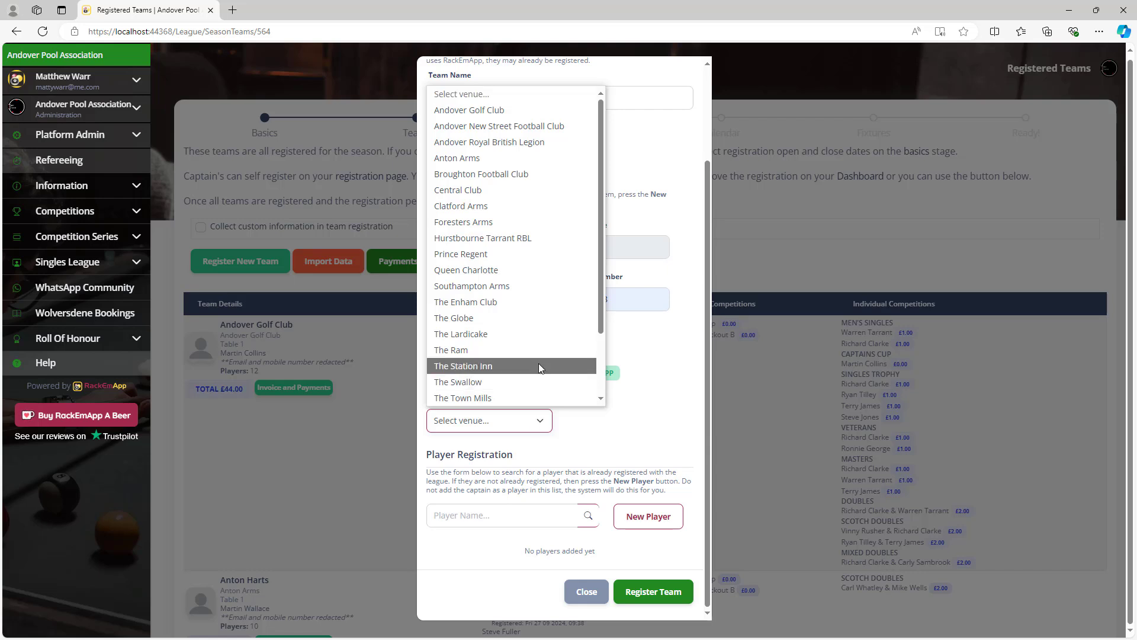
pyautogui.scroll(-2, 538, 363)
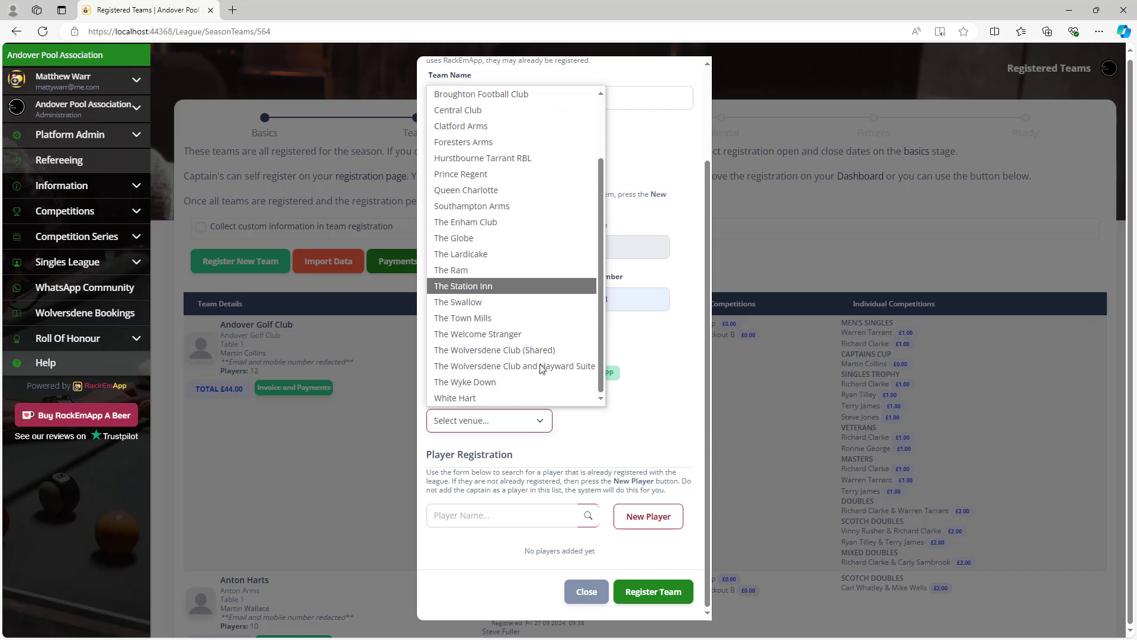
pyautogui.click(528, 393)
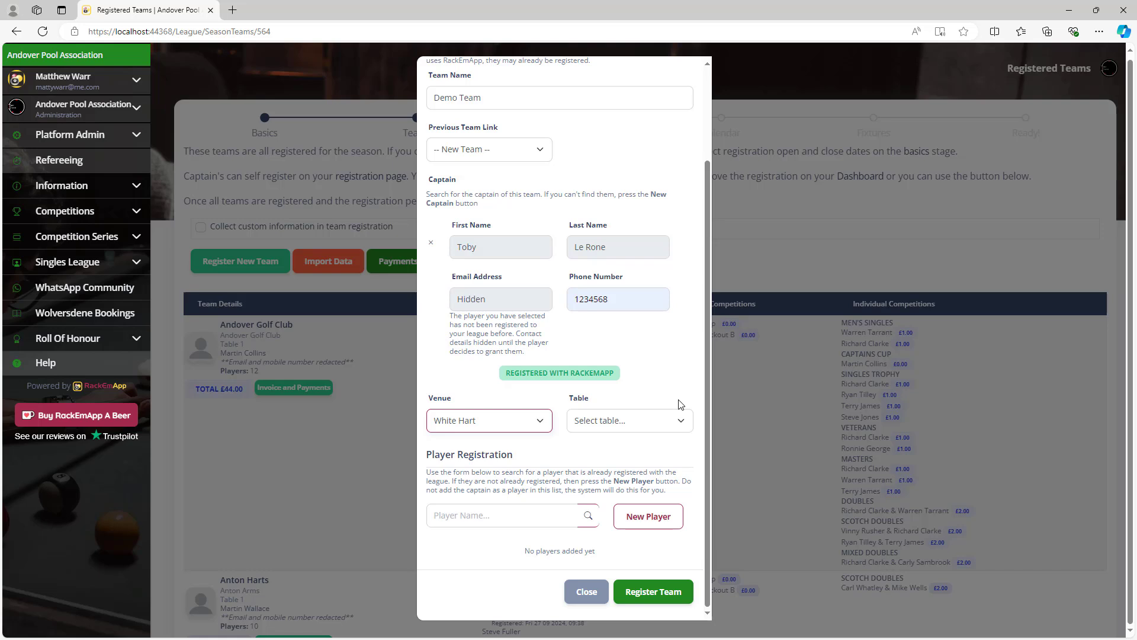
pyautogui.click(623, 425)
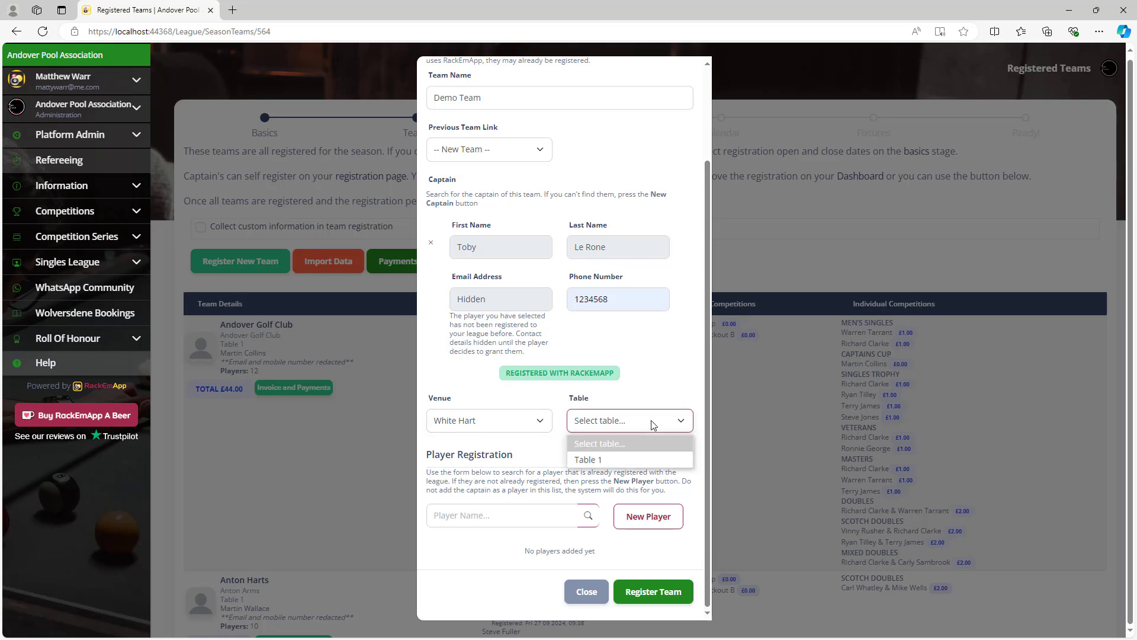
pyautogui.click(636, 460)
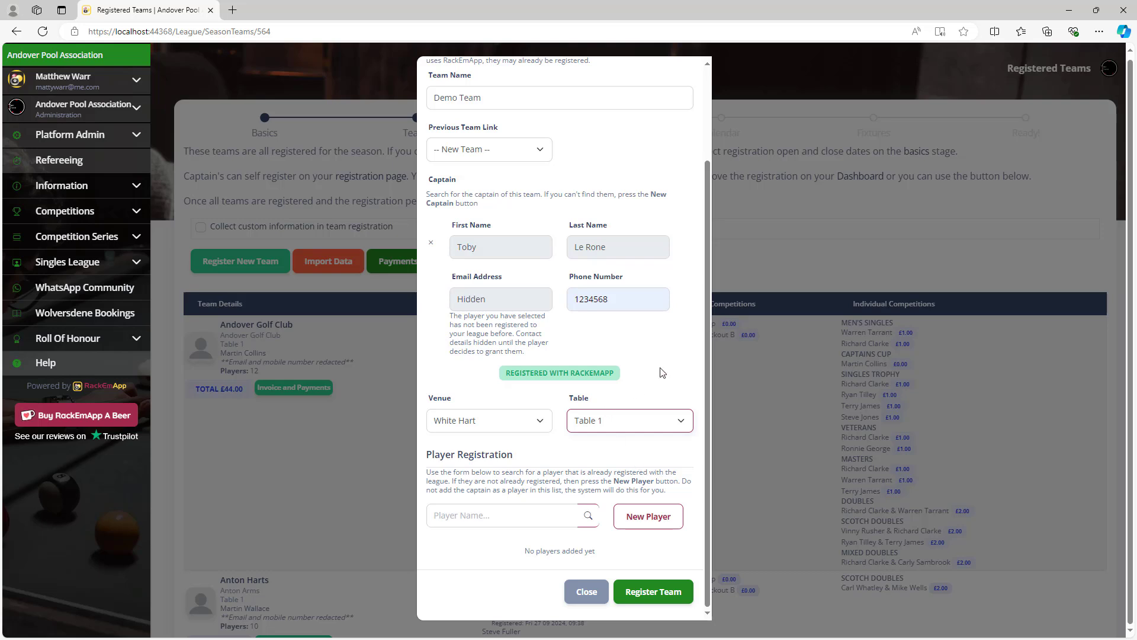
pyautogui.click(499, 514)
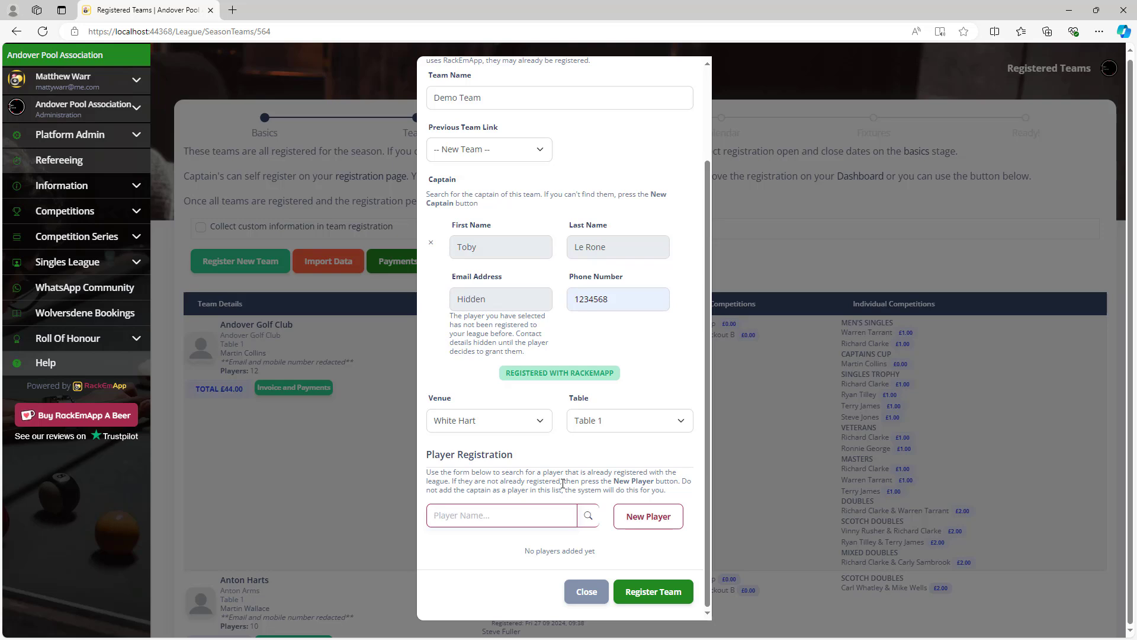
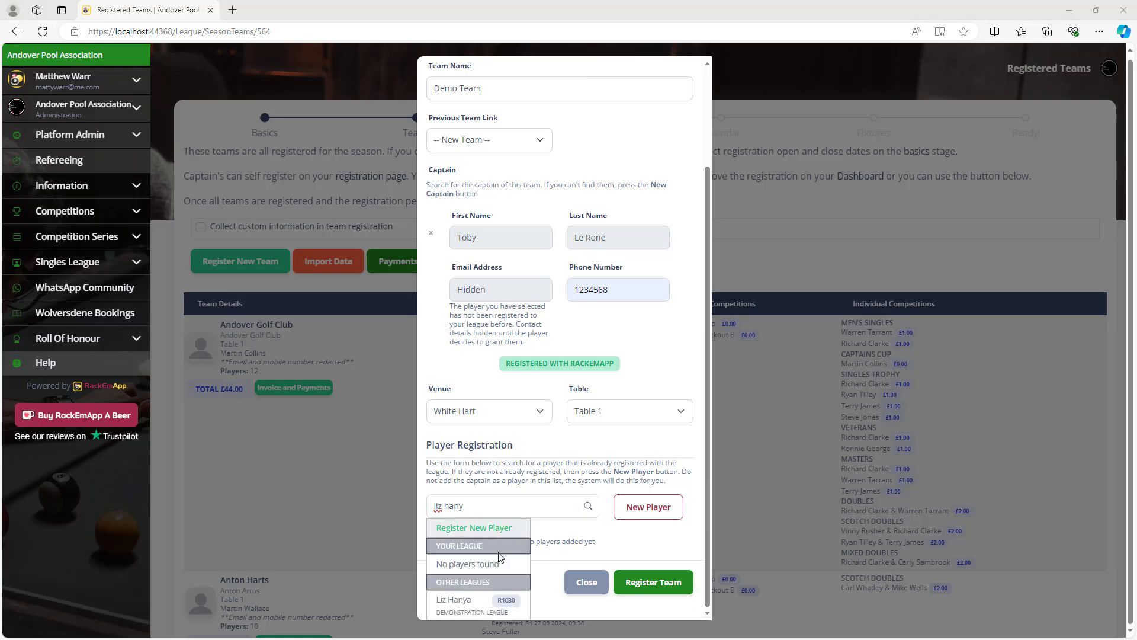
# Search for two existing players by name and add them to Demo Team's roster.
pyautogui.click(475, 605)
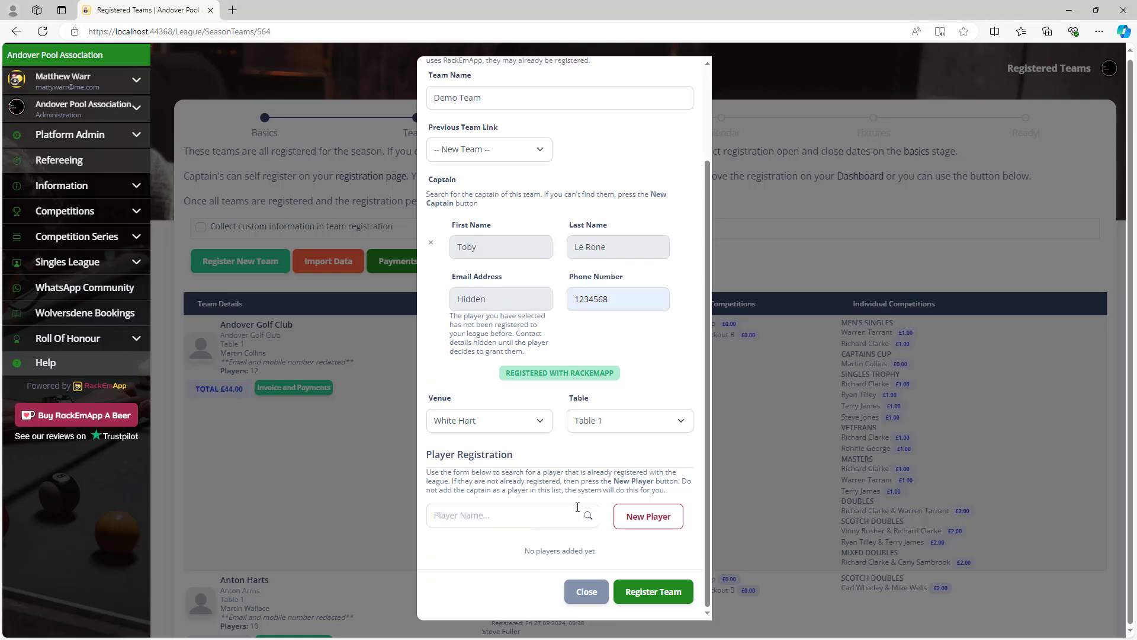
pyautogui.click(490, 511)
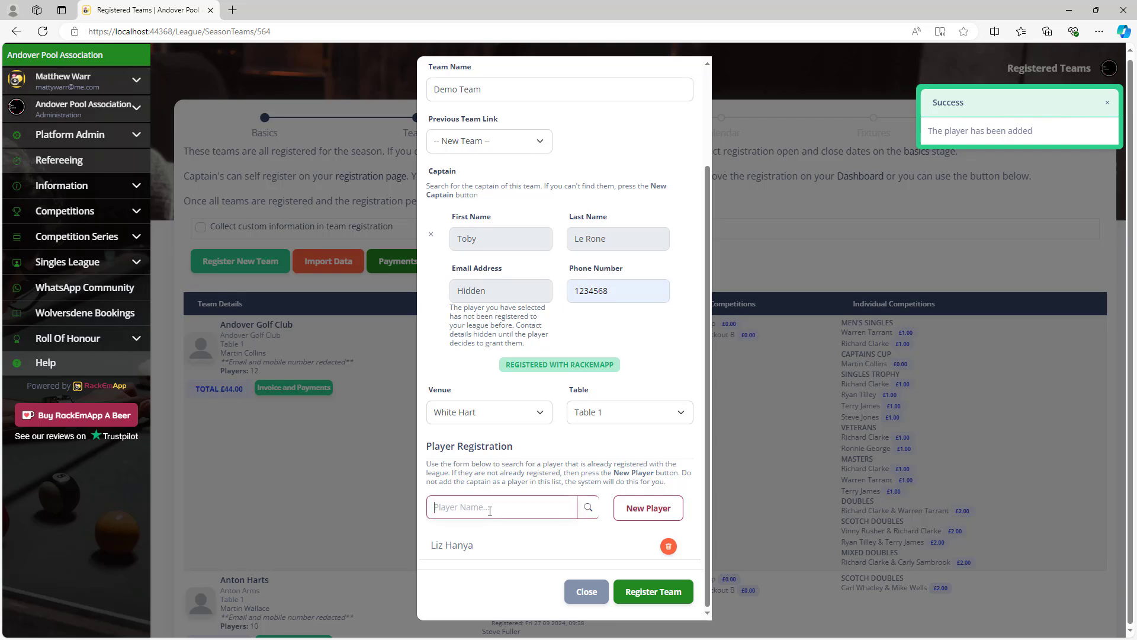
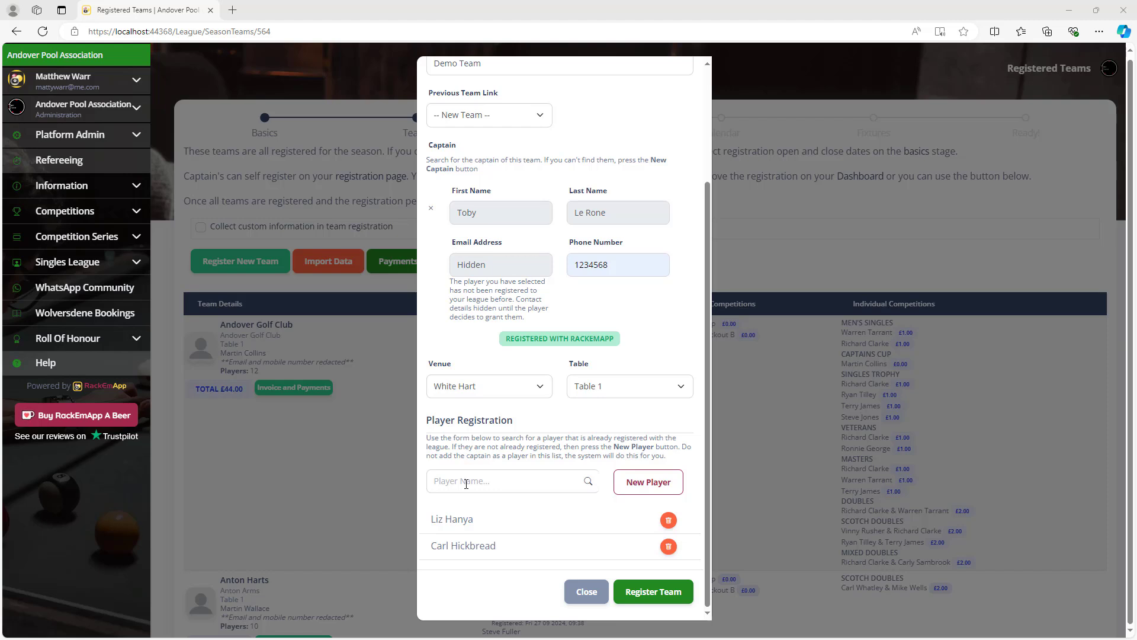
# Search for a third player who isn't listed and add them as a new player with first and last name.
pyautogui.click(464, 480)
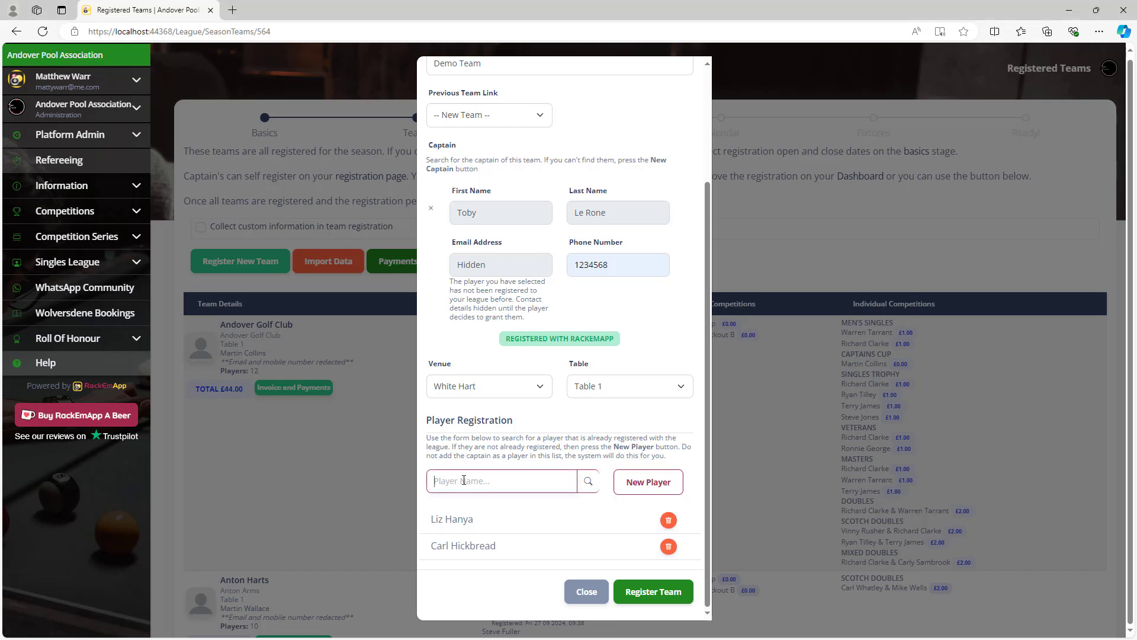
pyautogui.write('Steve Davis')
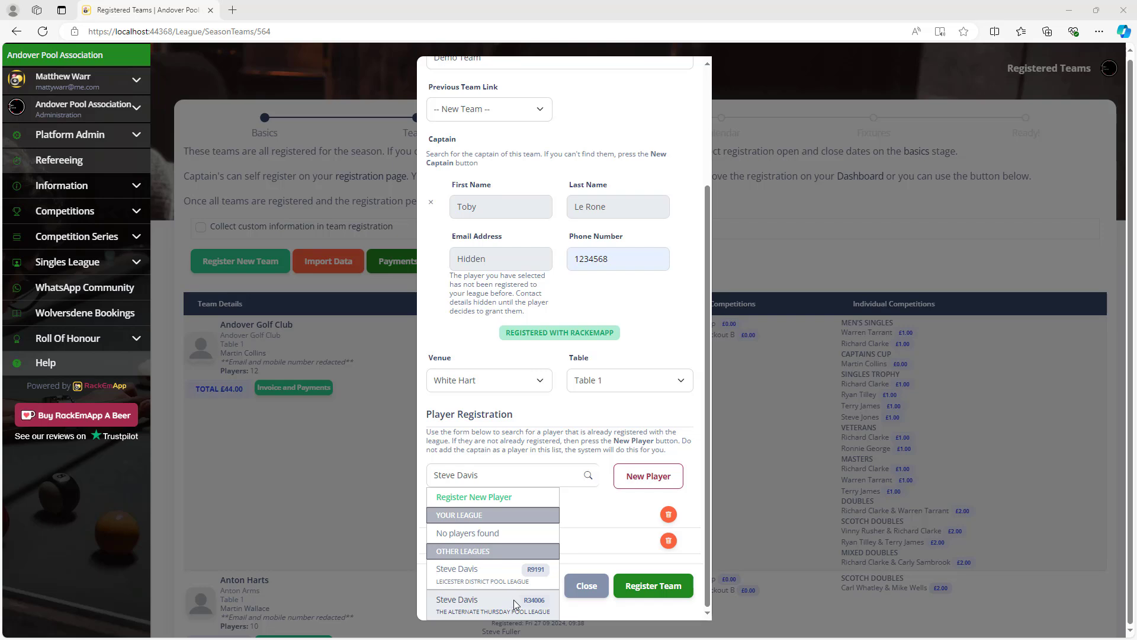
pyautogui.click(509, 498)
pyautogui.click(485, 533)
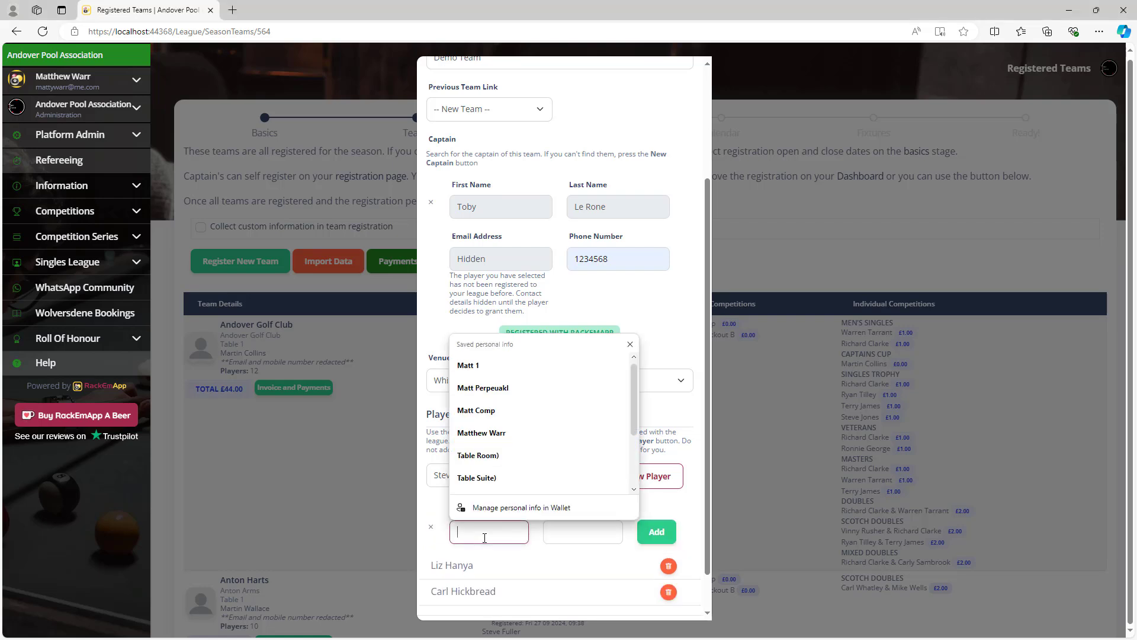
pyautogui.write('Steve Davis')
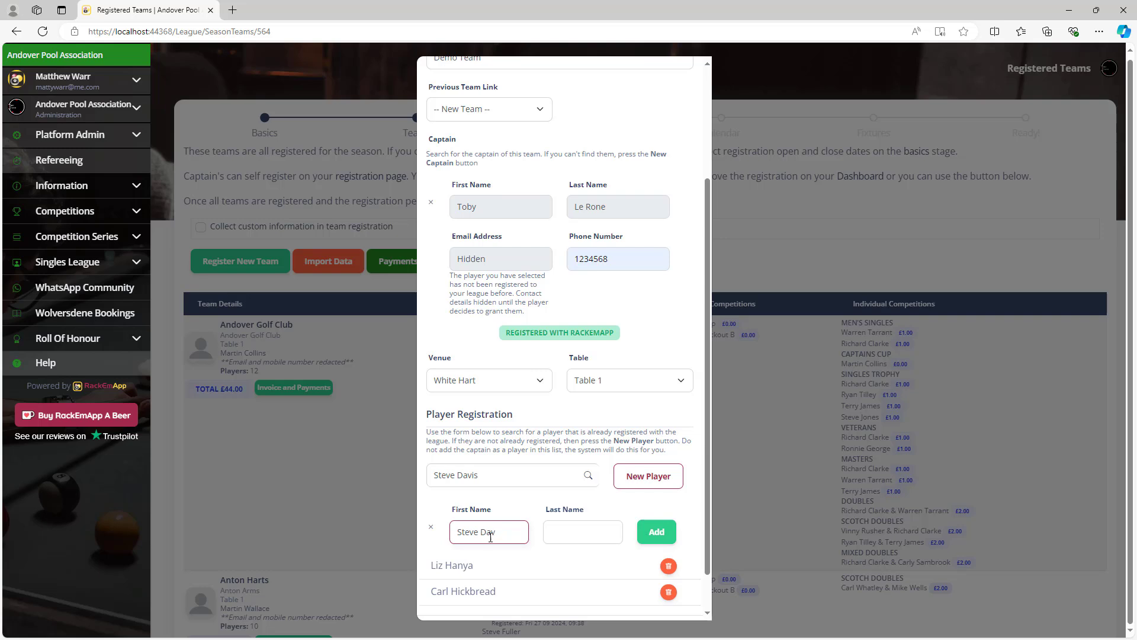
pyautogui.press('Tab')
pyautogui.write('Dav')
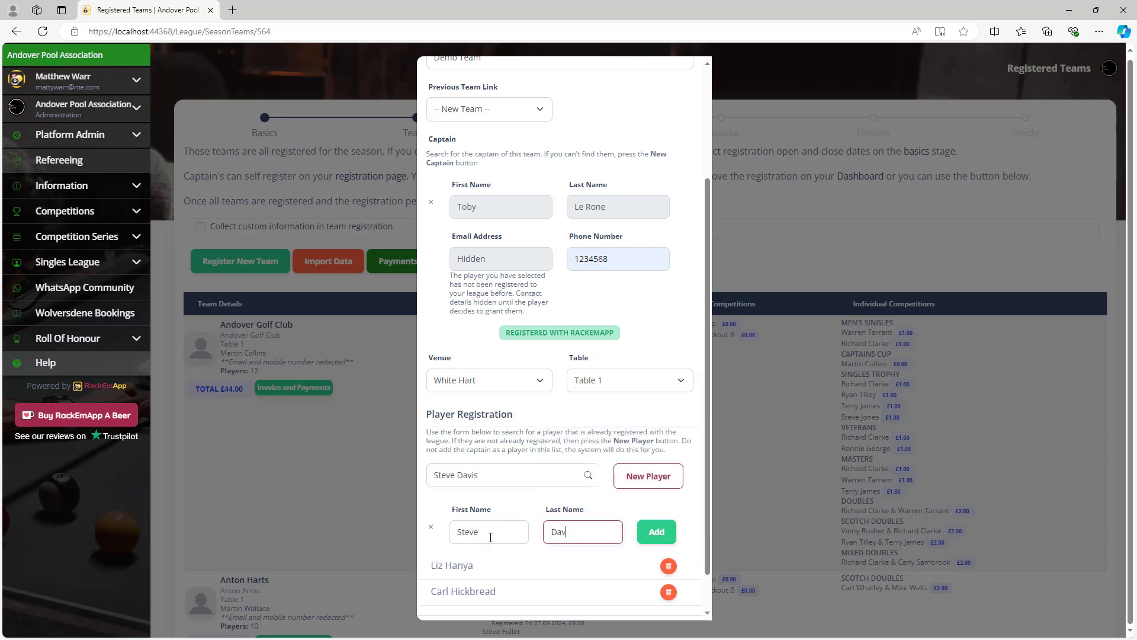
pyautogui.click(656, 531)
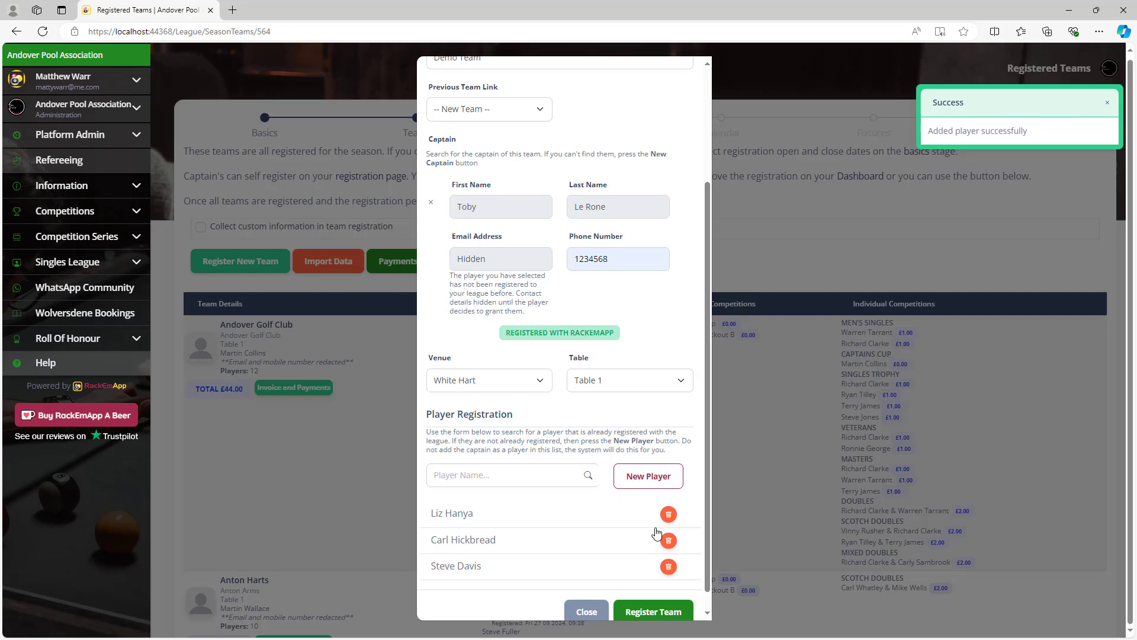
pyautogui.scroll(-1, 613, 491)
pyautogui.scroll(3, 615, 493)
pyautogui.scroll(-3, 614, 493)
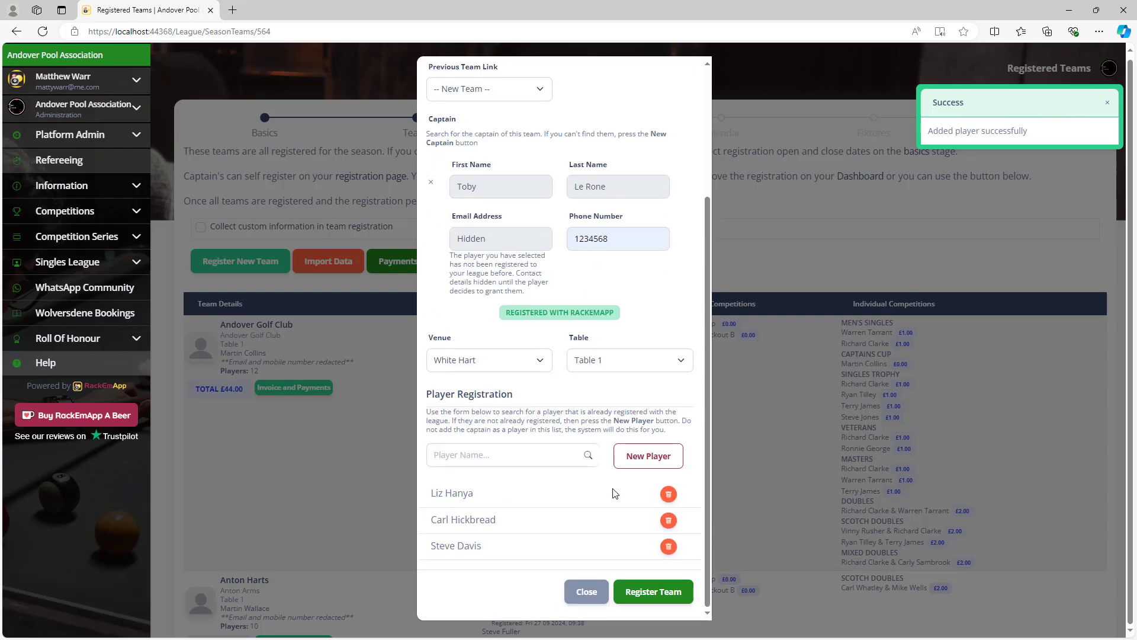
# Submit and confirm Demo Team's registration, then scroll the teams list to check it.
pyautogui.click(654, 591)
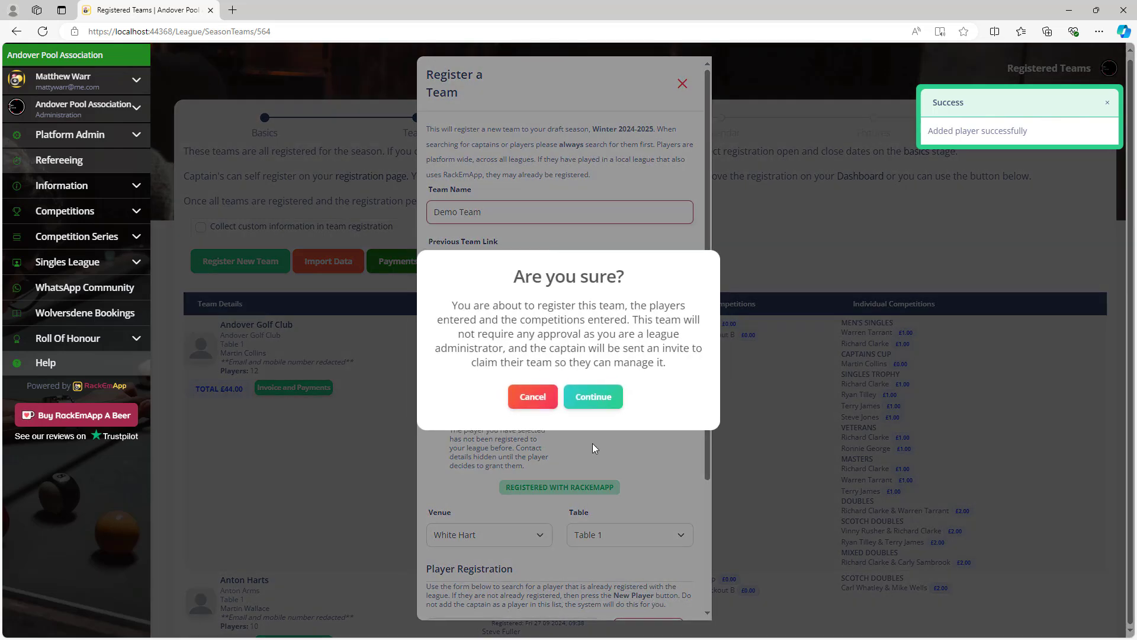
pyautogui.click(598, 398)
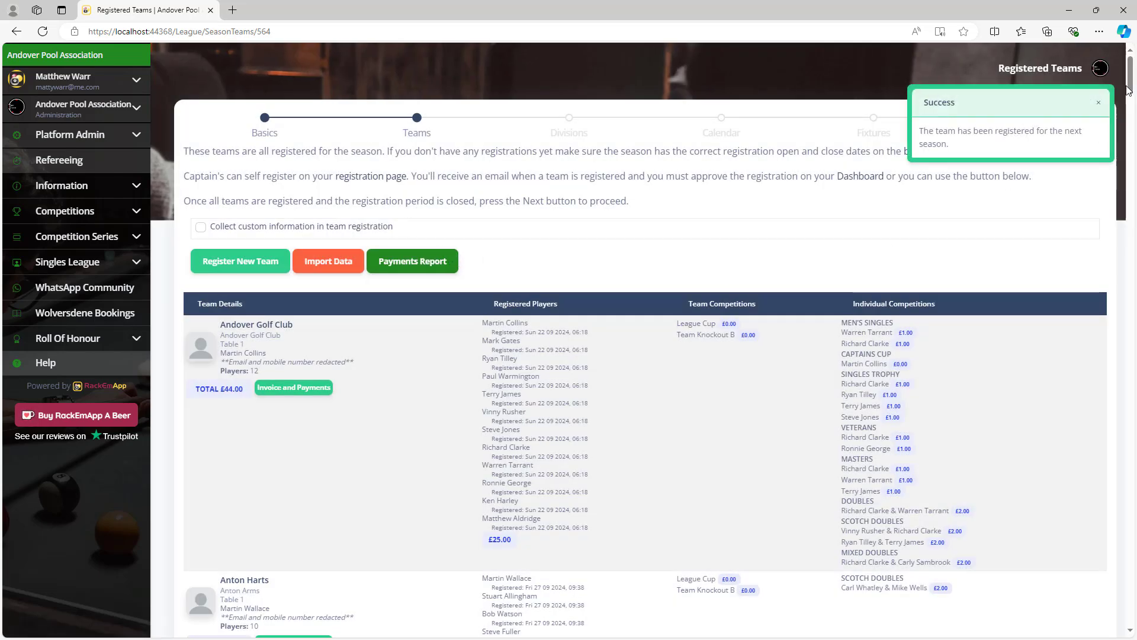
pyautogui.moveTo(1131, 74); pyautogui.dragTo(1131, 247)
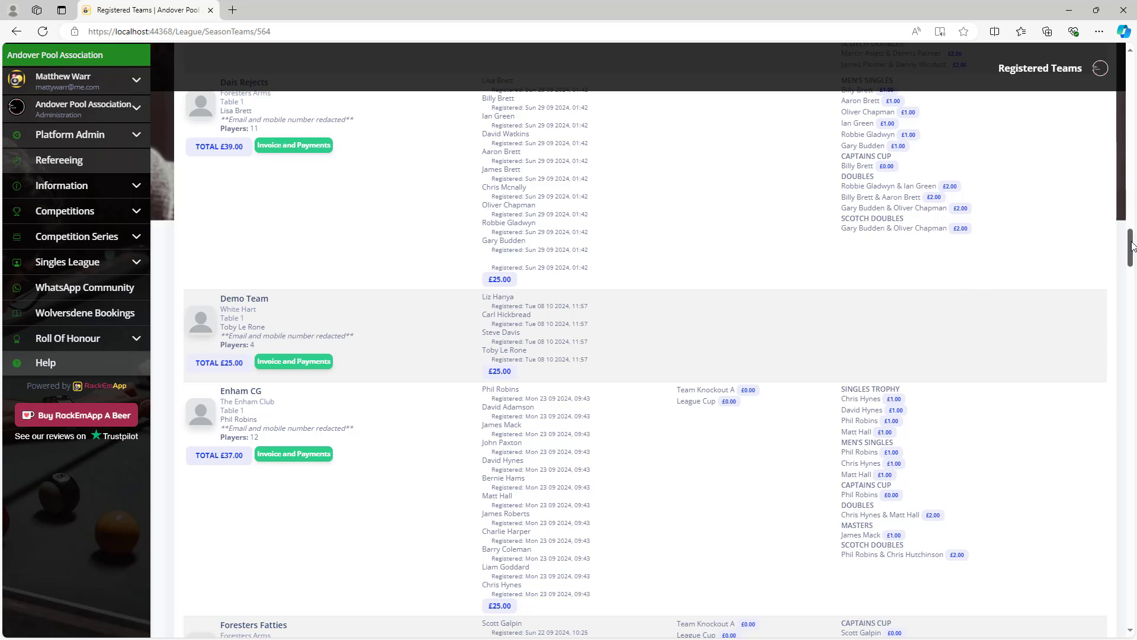
pyautogui.moveTo(1132, 246); pyautogui.dragTo(1130, 71)
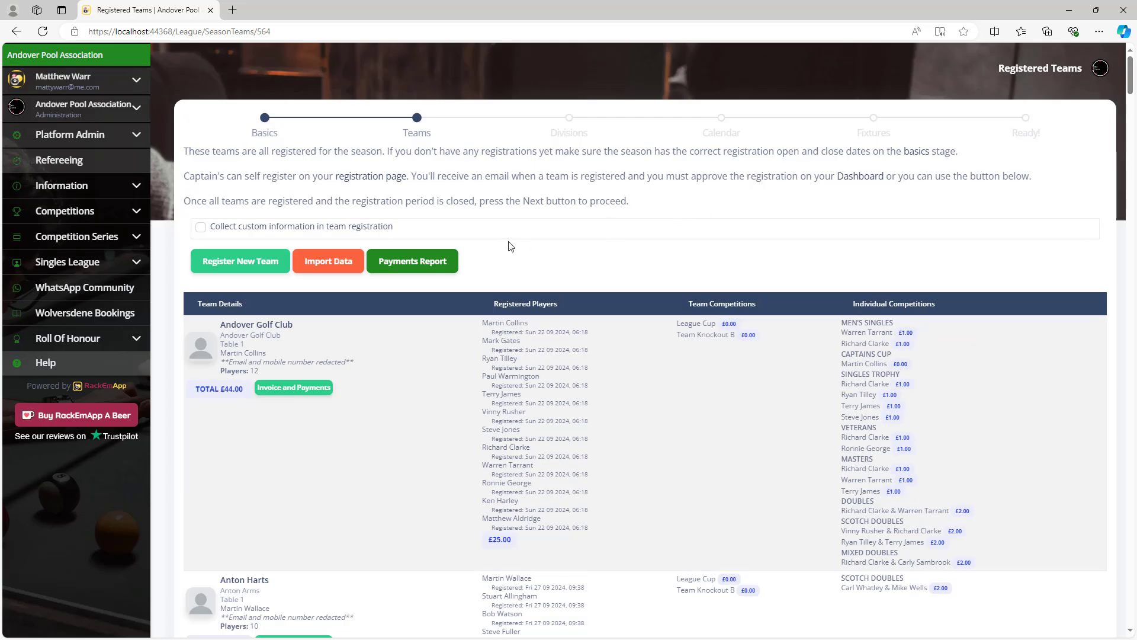
# Download ImportTemplate.xlsx from the Data Import window, then close that window.
pyautogui.click(343, 265)
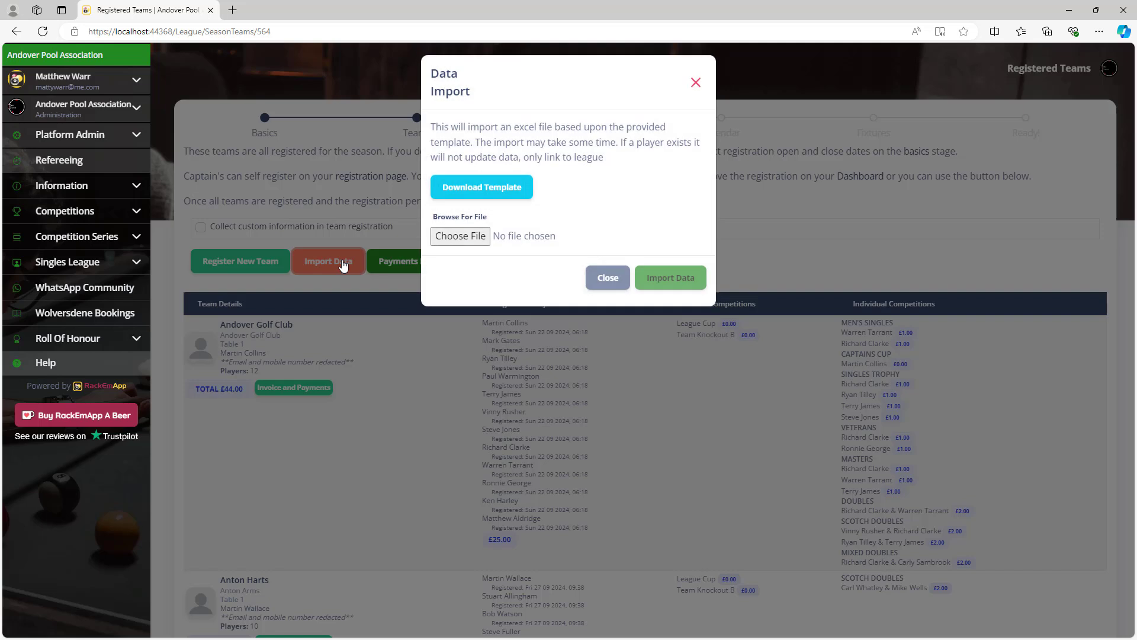
pyautogui.click(487, 198)
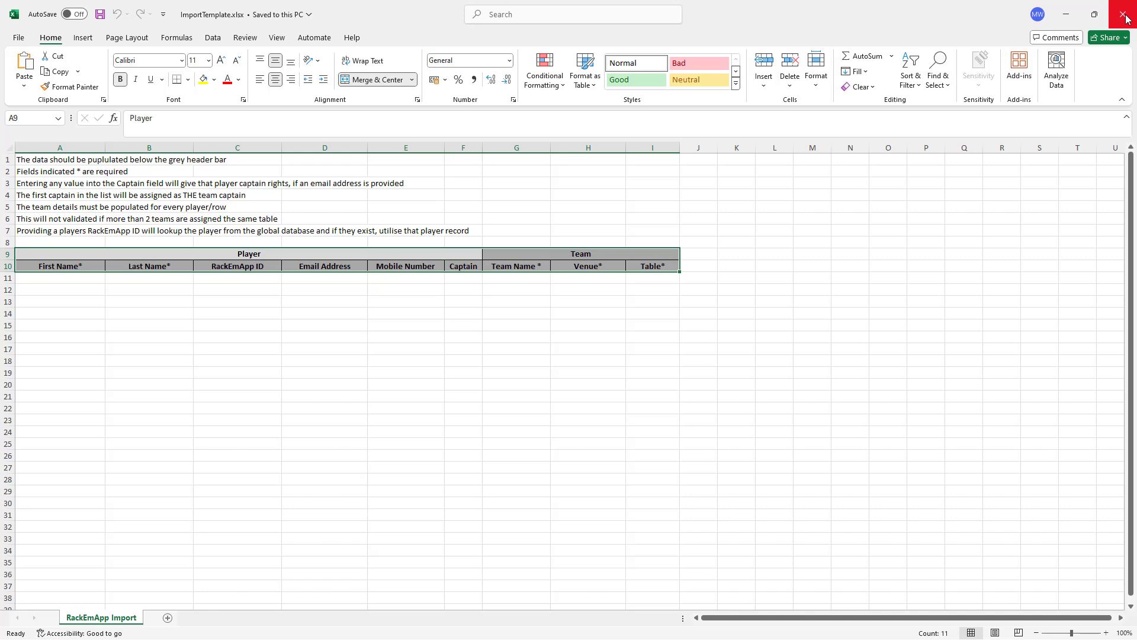
pyautogui.click(1072, 14)
pyautogui.click(616, 276)
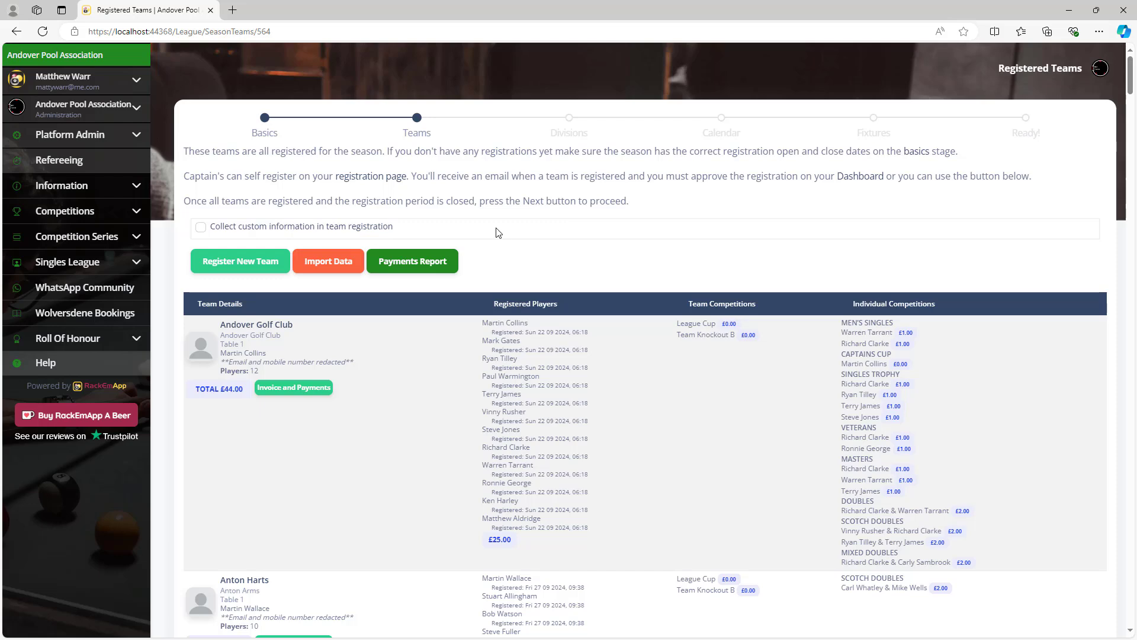
# Open the association home page in a new tab and go to the public team registration page.
pyautogui.rightClick(73, 55)
pyautogui.click(112, 64)
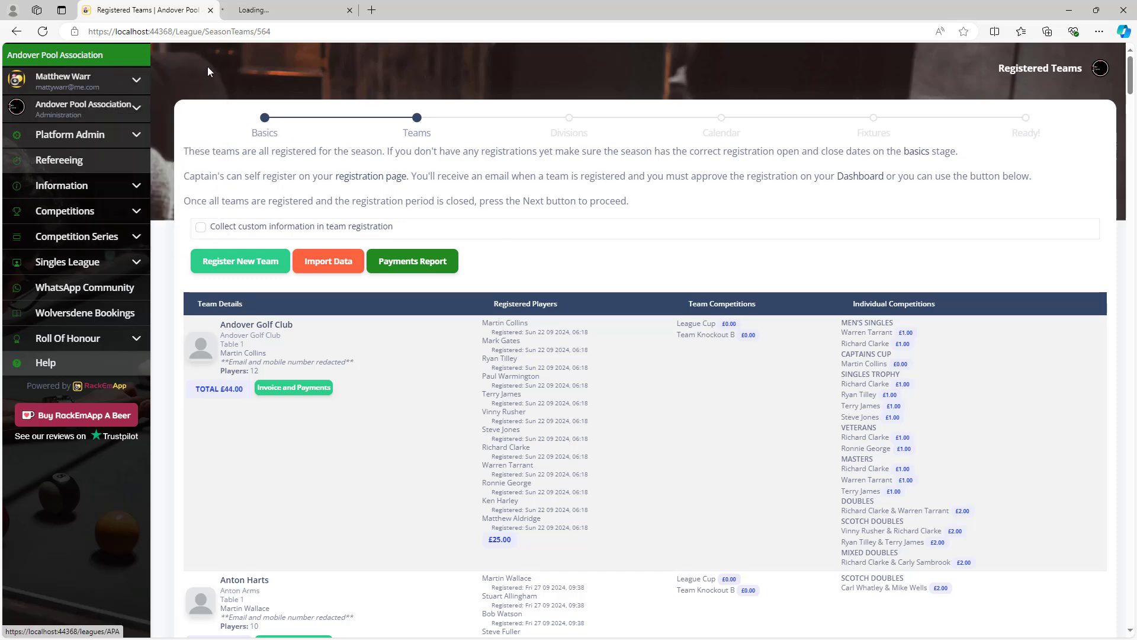
pyautogui.click(268, 13)
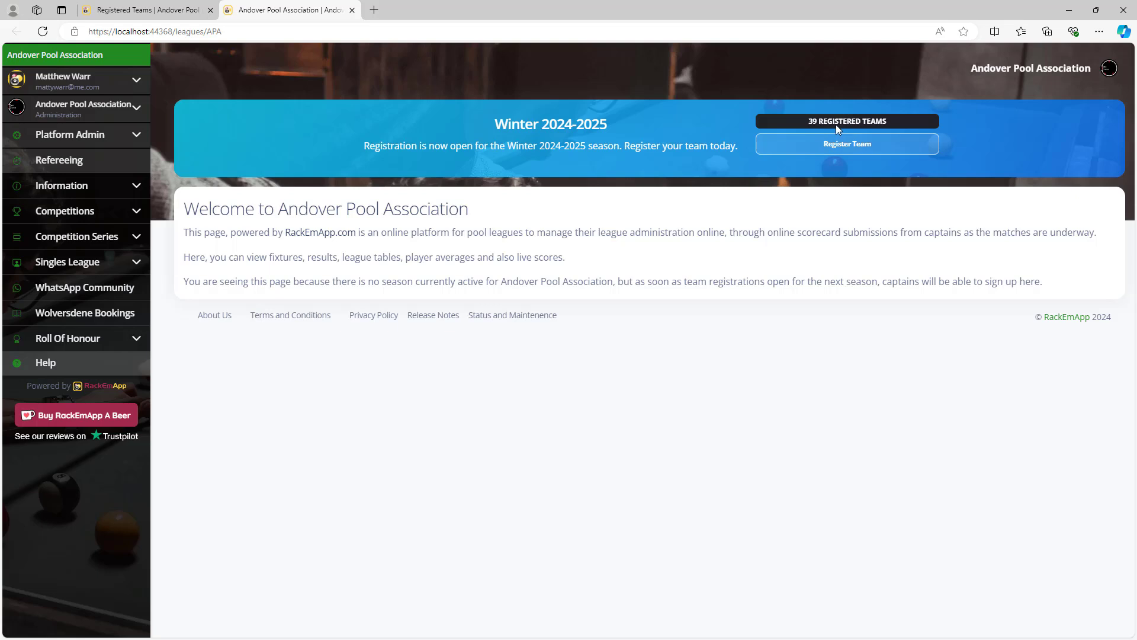
pyautogui.click(874, 144)
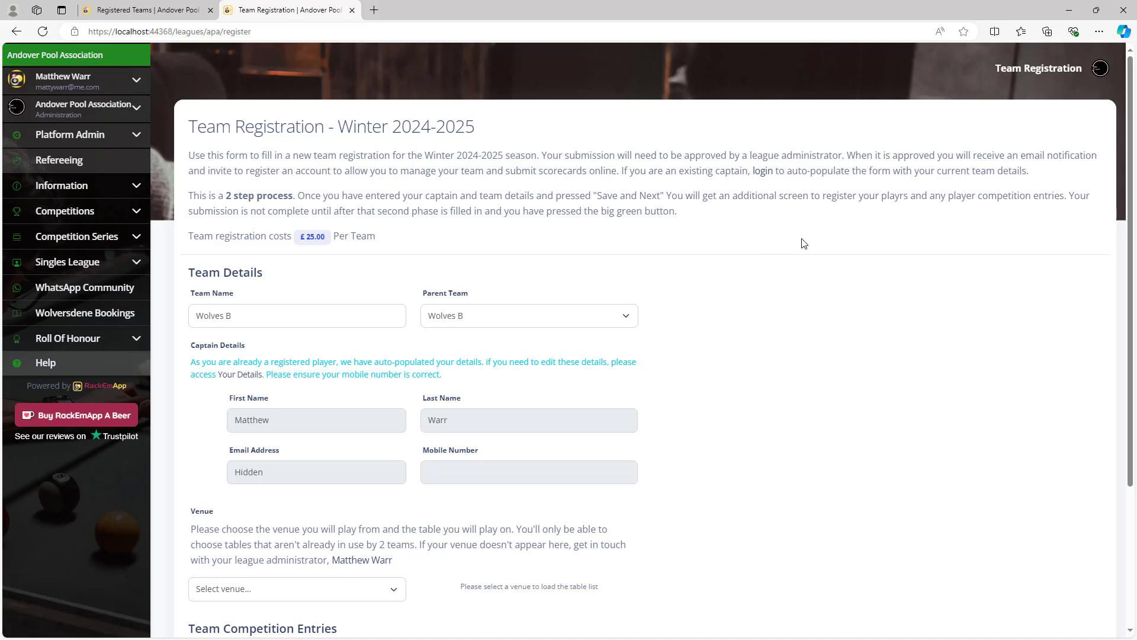
pyautogui.scroll(-3, 808, 249)
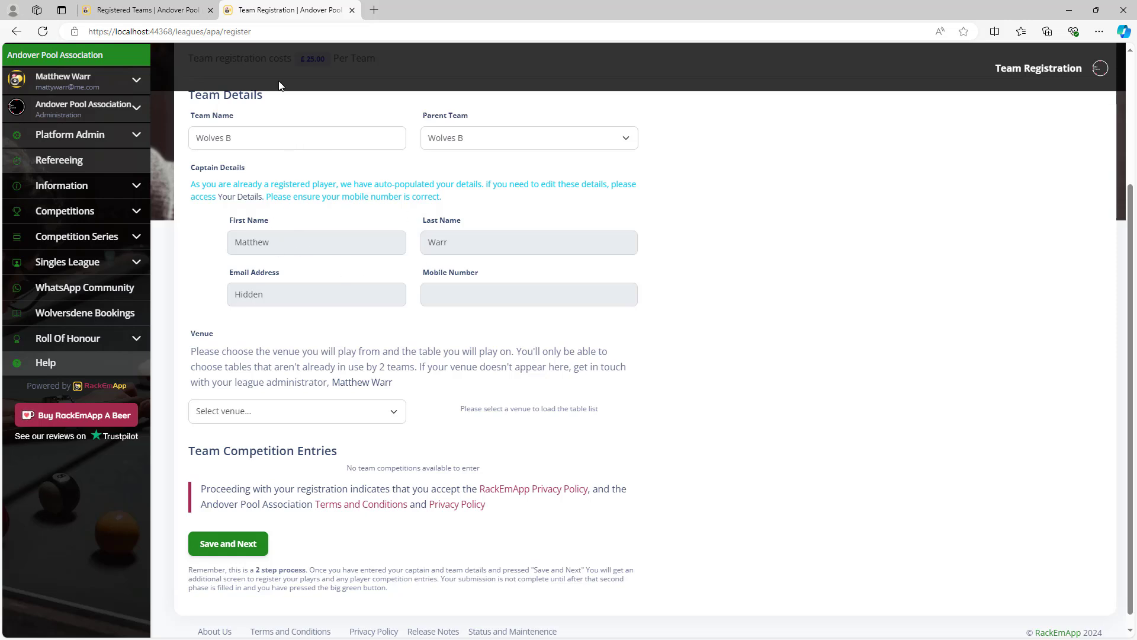
# Copy the registration page's web address and open Edge's main menu.
pyautogui.click(277, 31)
pyautogui.rightClick(279, 32)
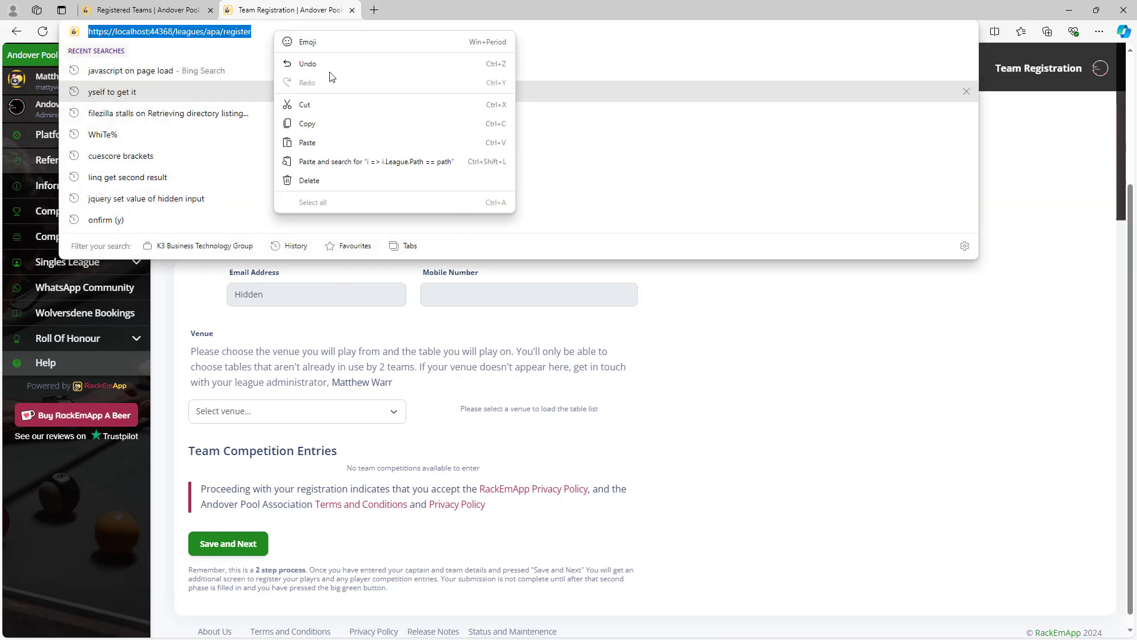
pyautogui.click(342, 126)
pyautogui.click(1099, 31)
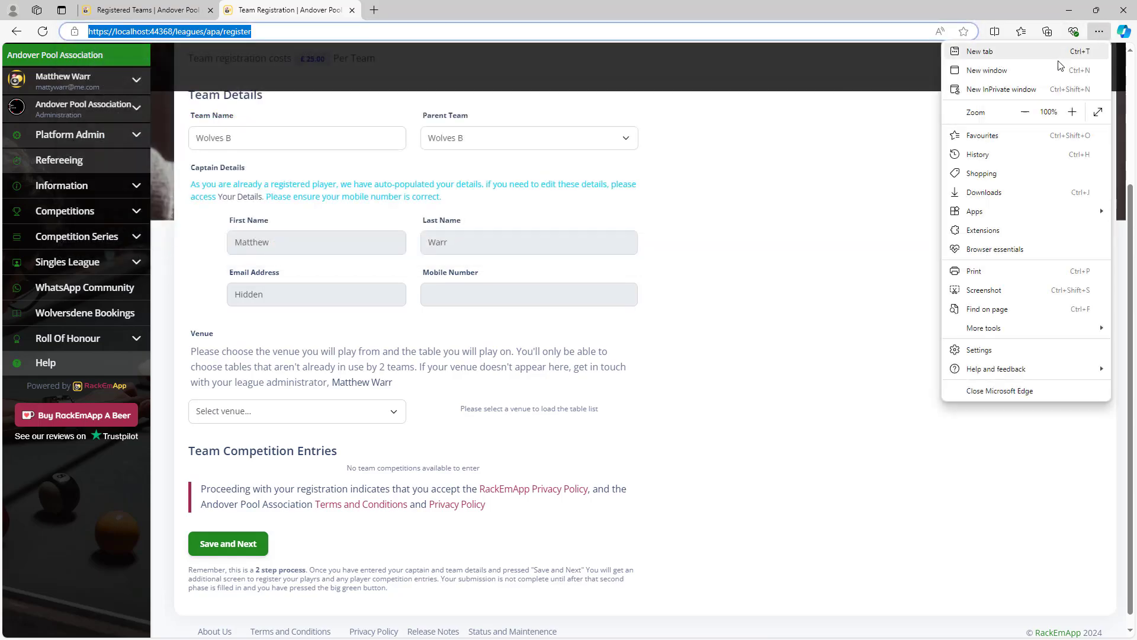
# Load the copied registration address in a new InPrivate window.
pyautogui.click(1017, 92)
pyautogui.hotkey('ctrl', 'v')
pyautogui.press('Return')
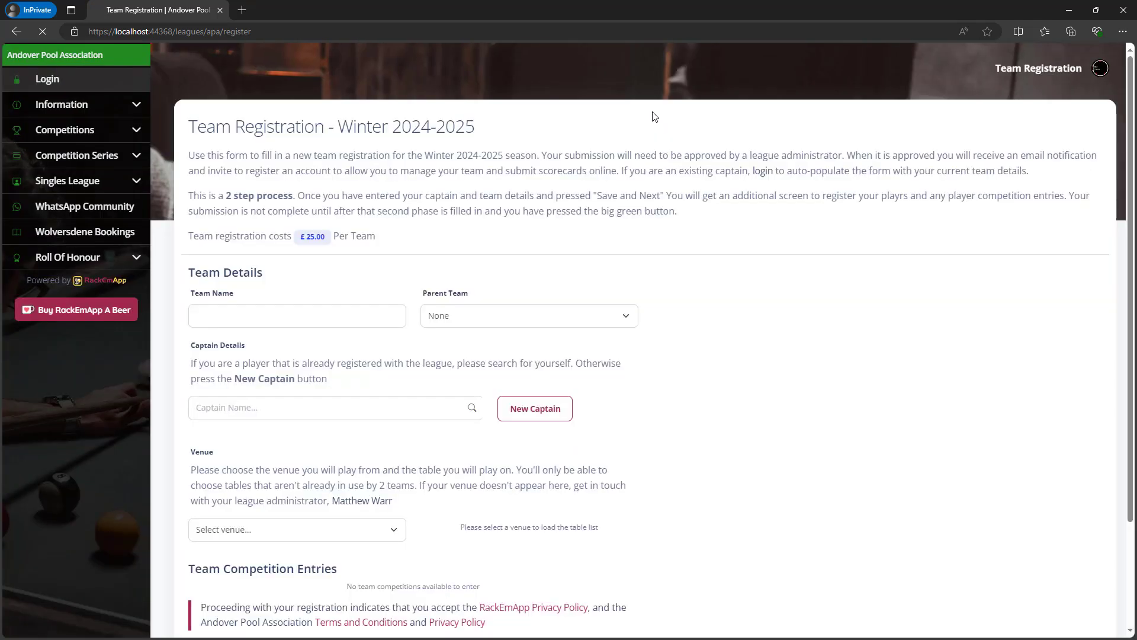
pyautogui.scroll(-3, 773, 239)
pyautogui.scroll(3, 774, 241)
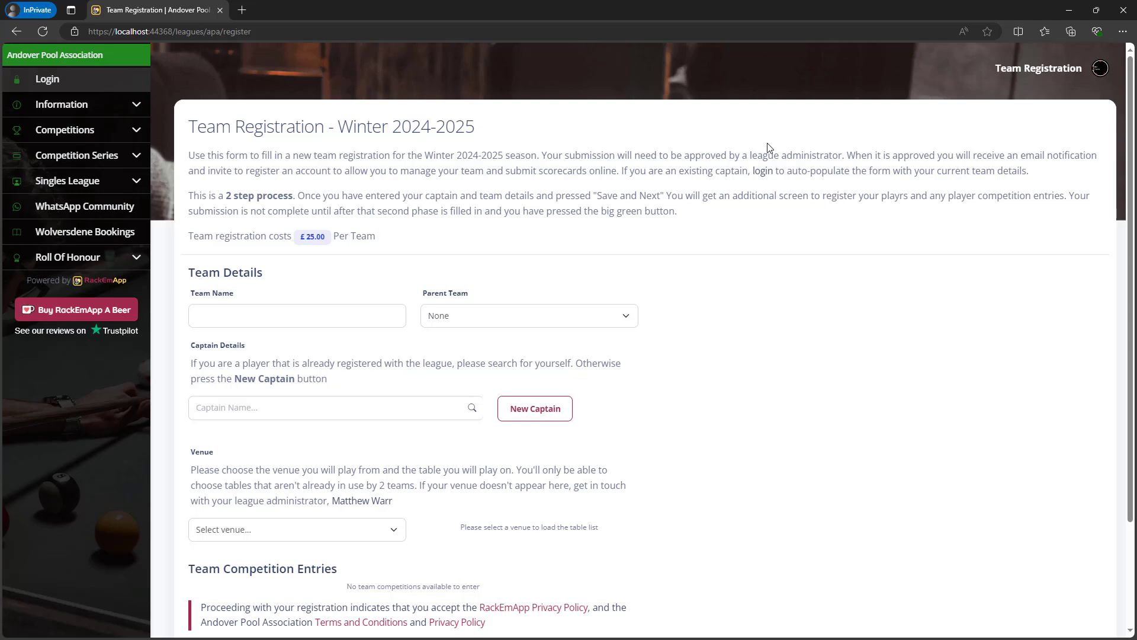
# Name the team 'Demo Team B' and keep Parent Team as None.
pyautogui.click(298, 315)
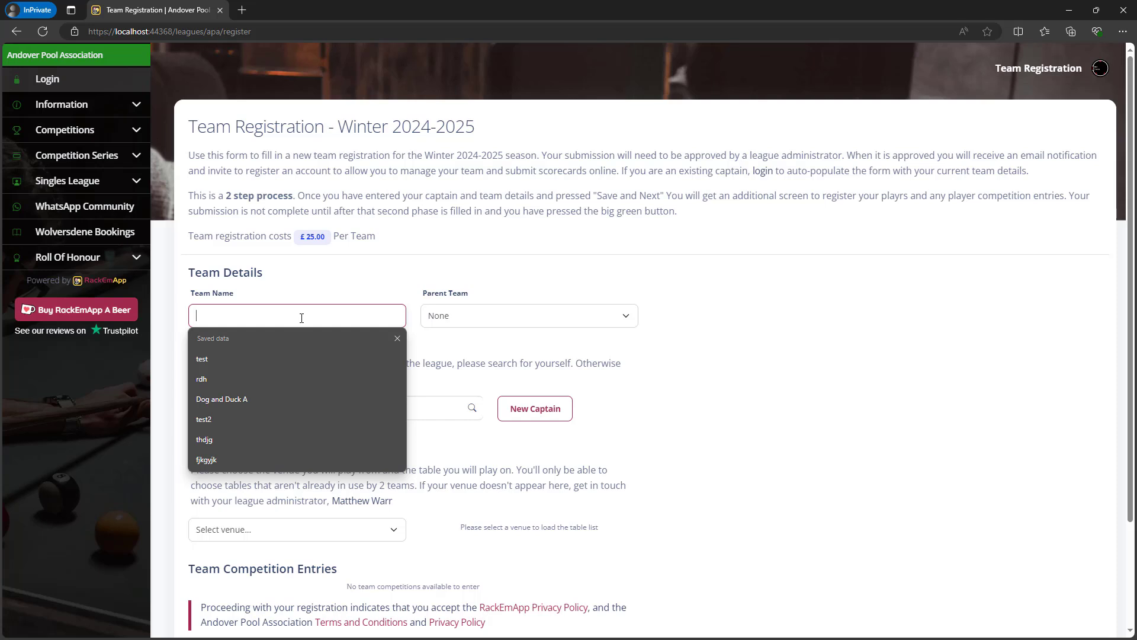
pyautogui.write('Demo ')
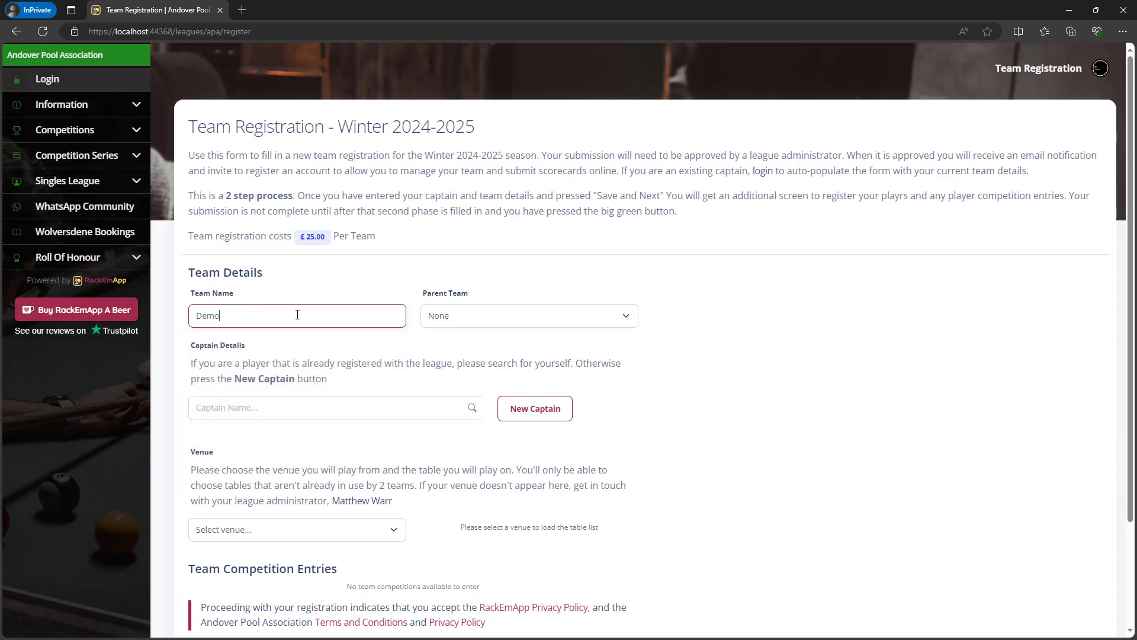
pyautogui.write('Team B')
pyautogui.press('Tab')
pyautogui.click(571, 320)
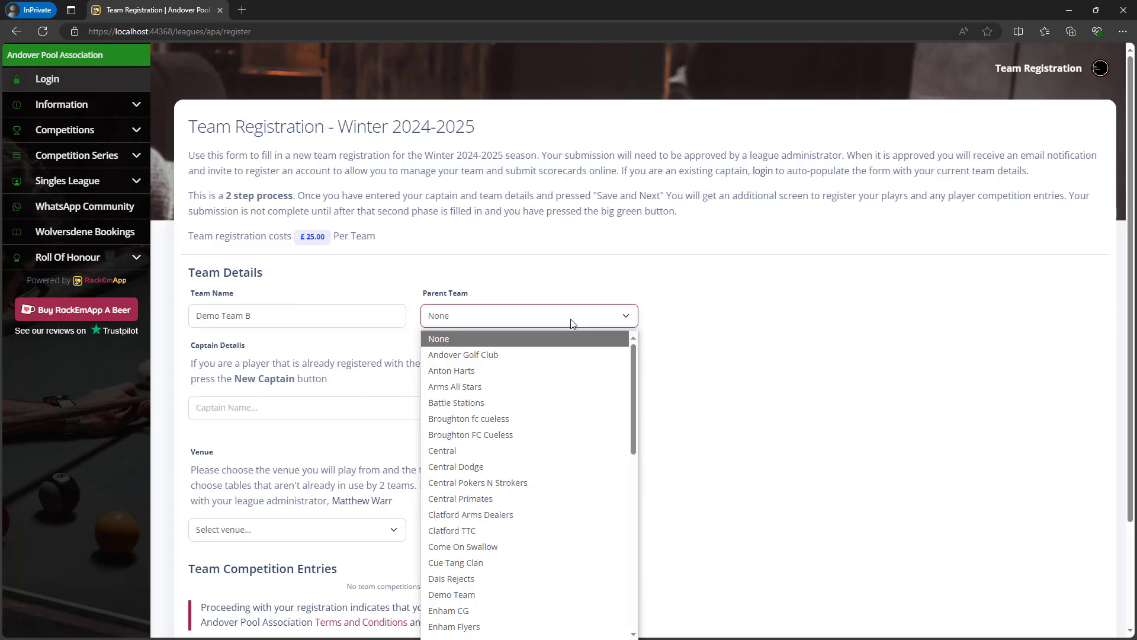
pyautogui.click(572, 320)
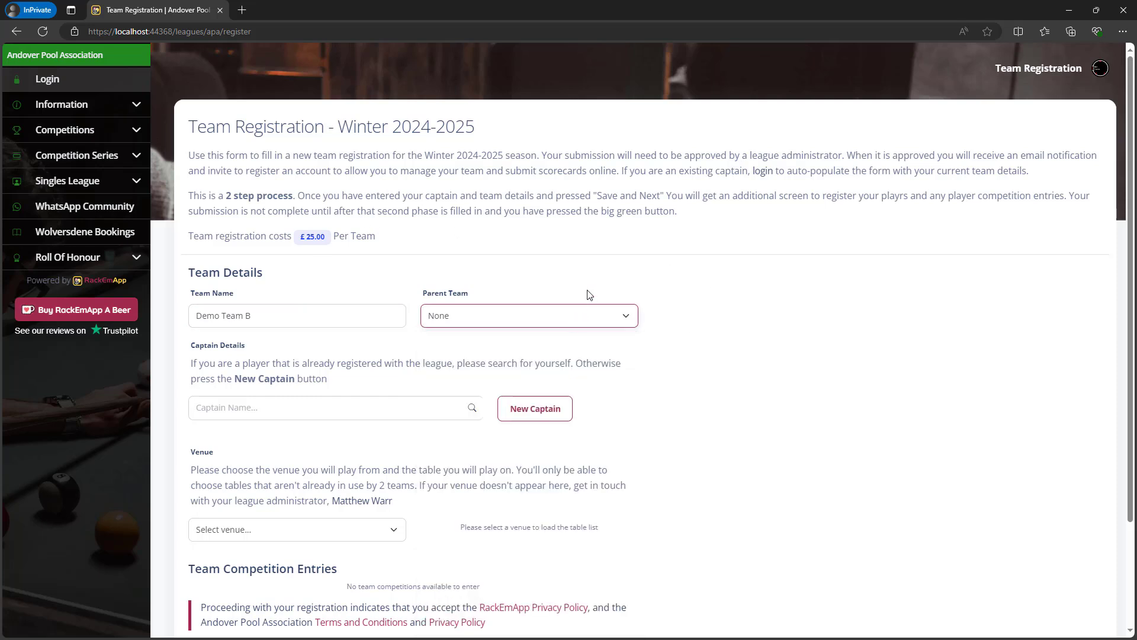
# Search the Captain Name field for an existing player, trying several names.
pyautogui.click(298, 407)
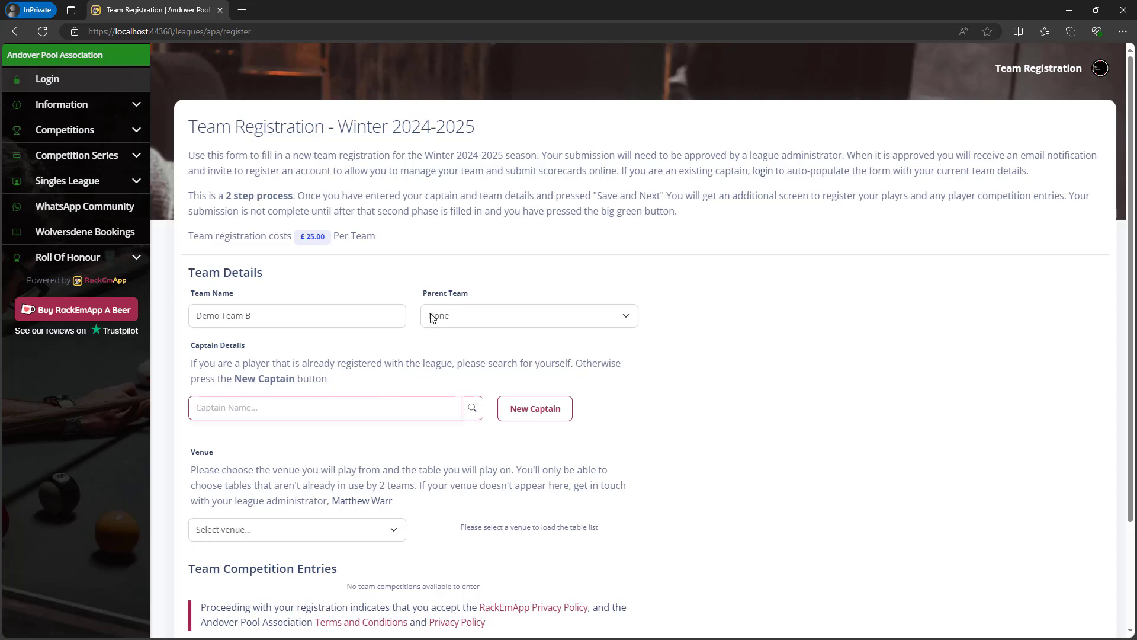
pyautogui.write('Toby Le')
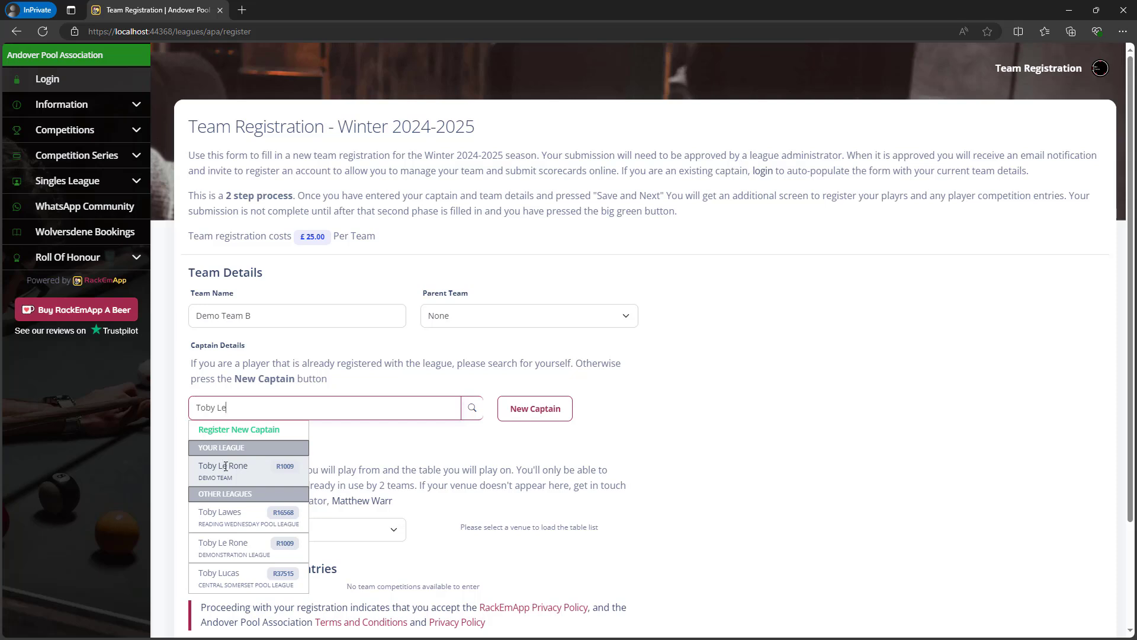
pyautogui.press('BackSpace')
pyautogui.press('BackSpace')
pyautogui.press('BackSpace')
pyautogui.press('BackSpace')
pyautogui.press('BackSpace')
pyautogui.press('BackSpace')
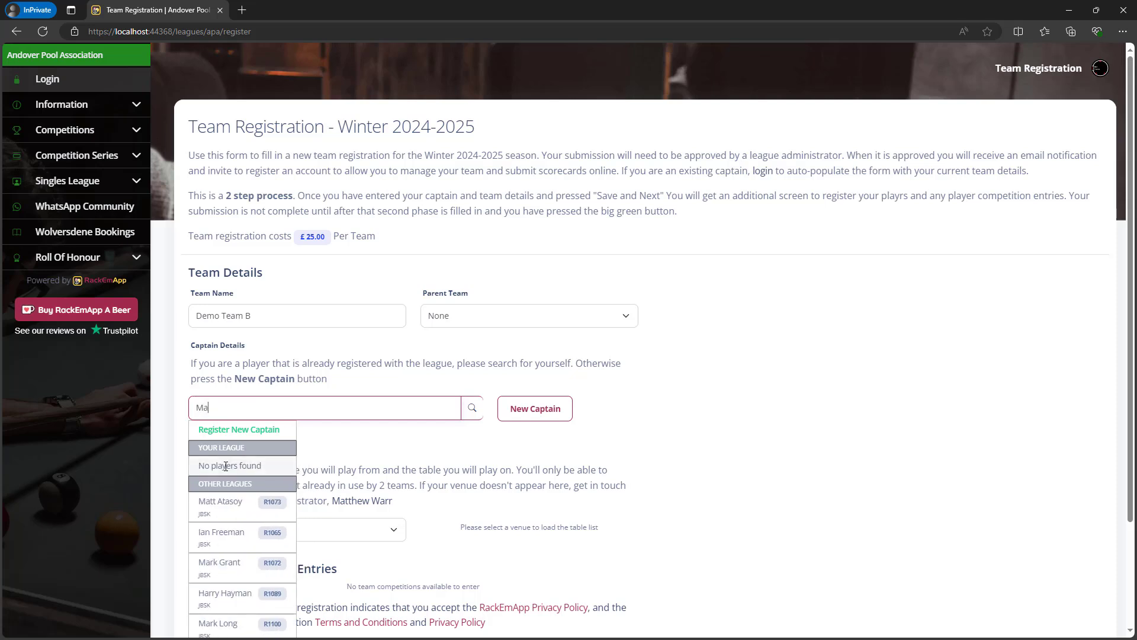
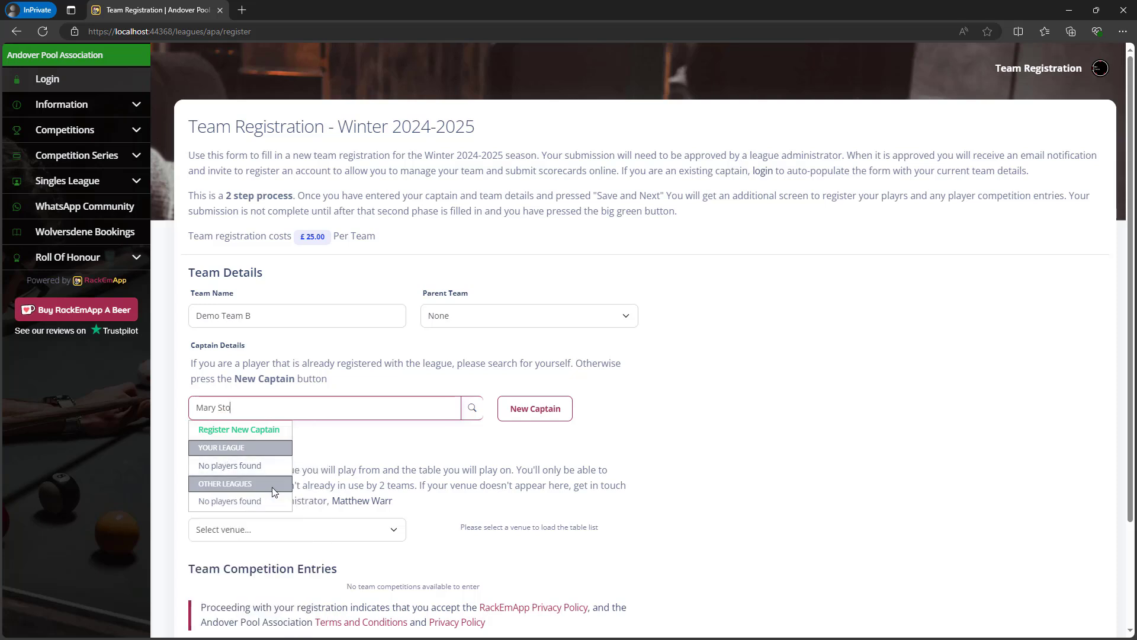
pyautogui.write('Love')
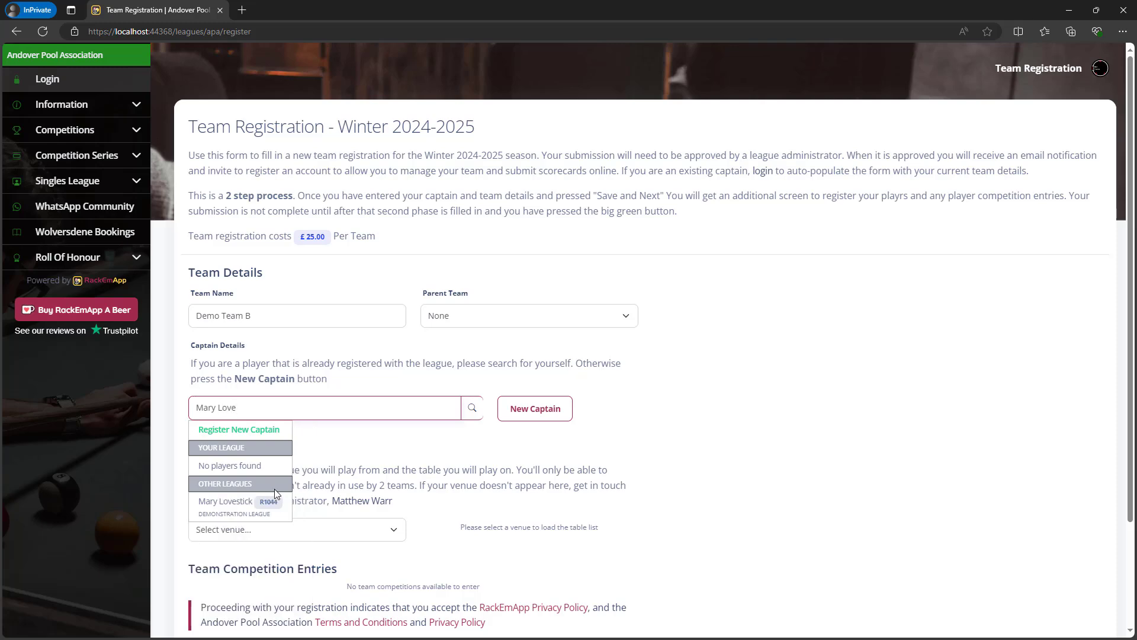
# Select the suggested player as captain, then remove them again.
pyautogui.click(228, 505)
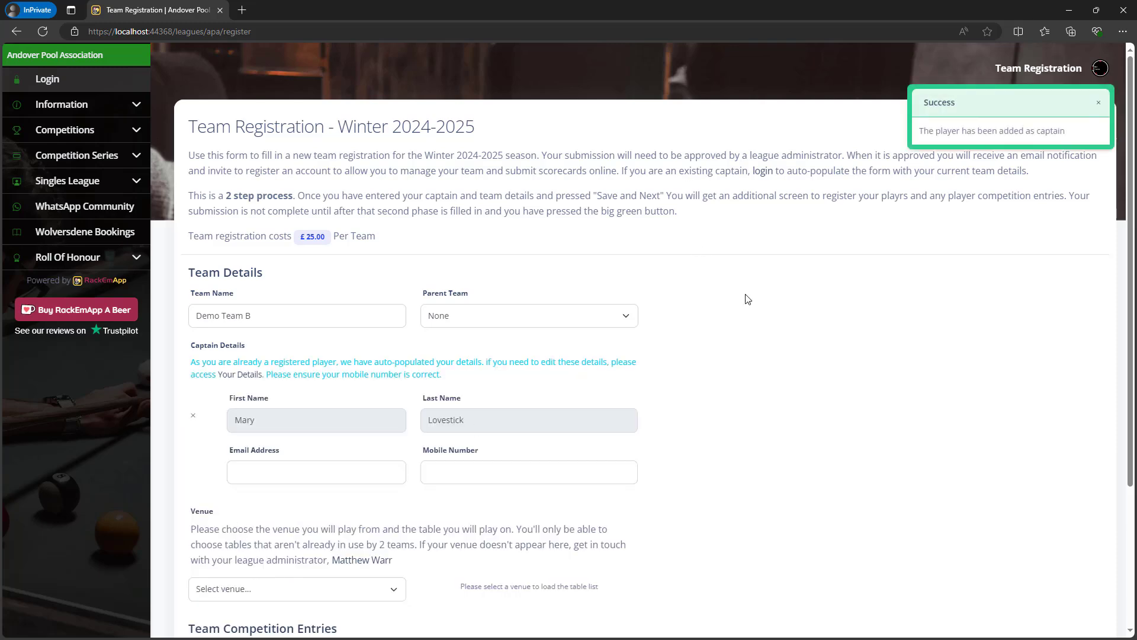
pyautogui.scroll(-2, 744, 297)
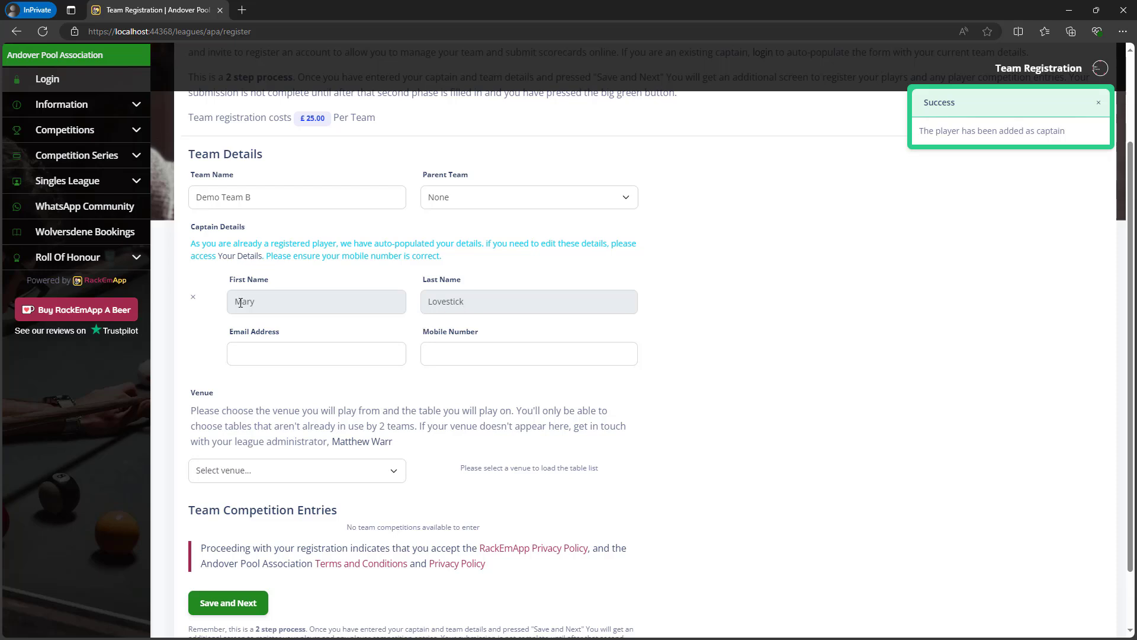
pyautogui.click(193, 297)
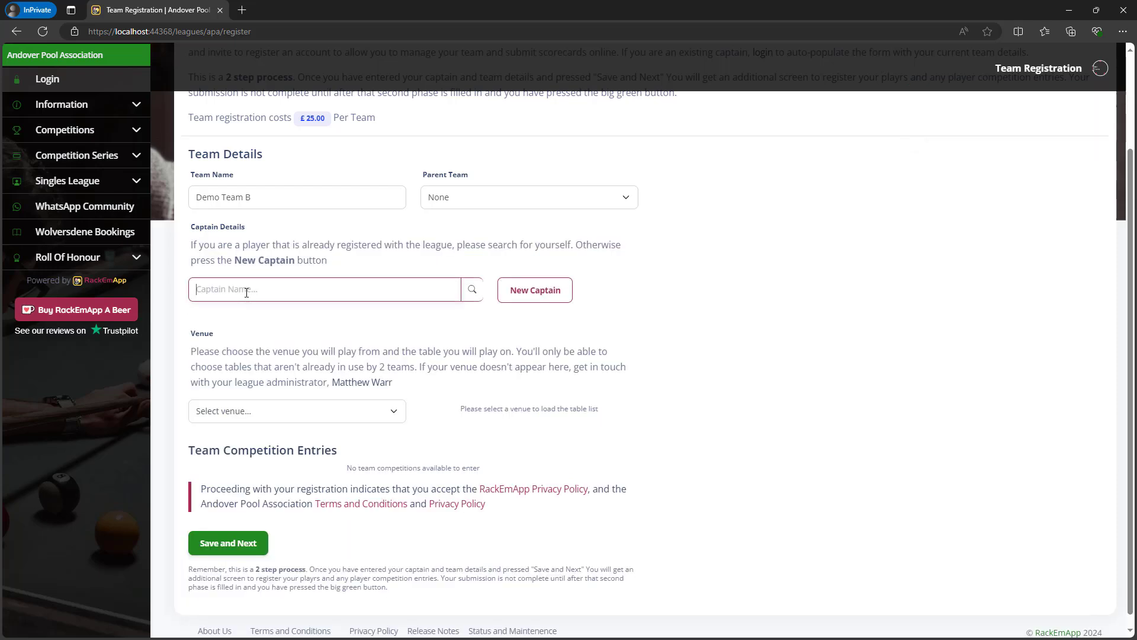
# Create a new captain with first and last name, e-mail address and mobile number.
pyautogui.click(538, 297)
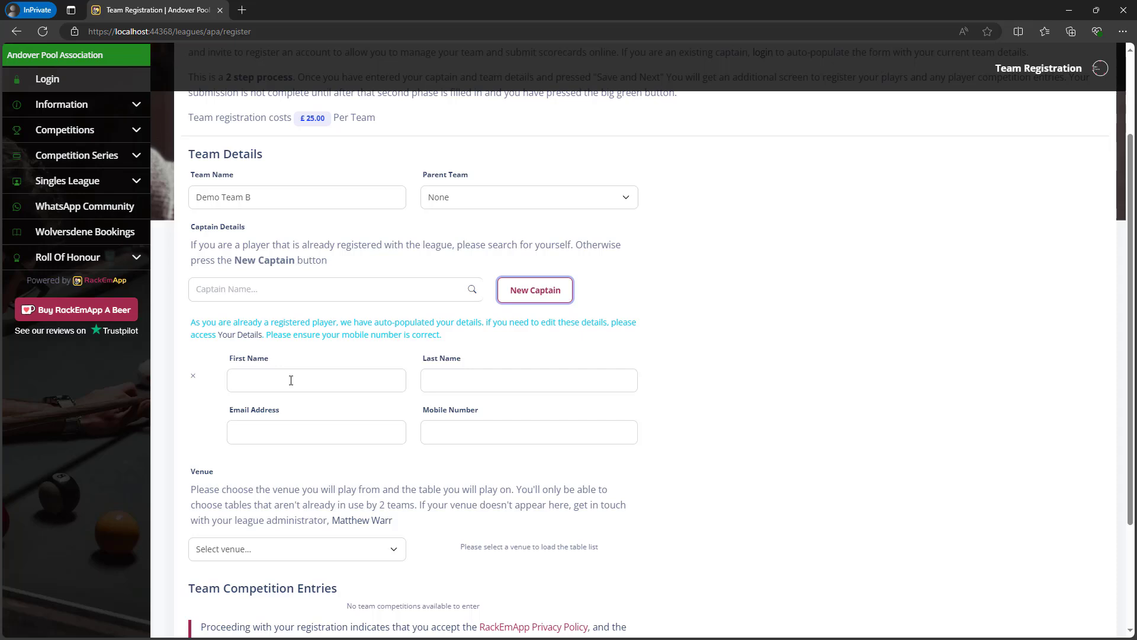
pyautogui.click(323, 375)
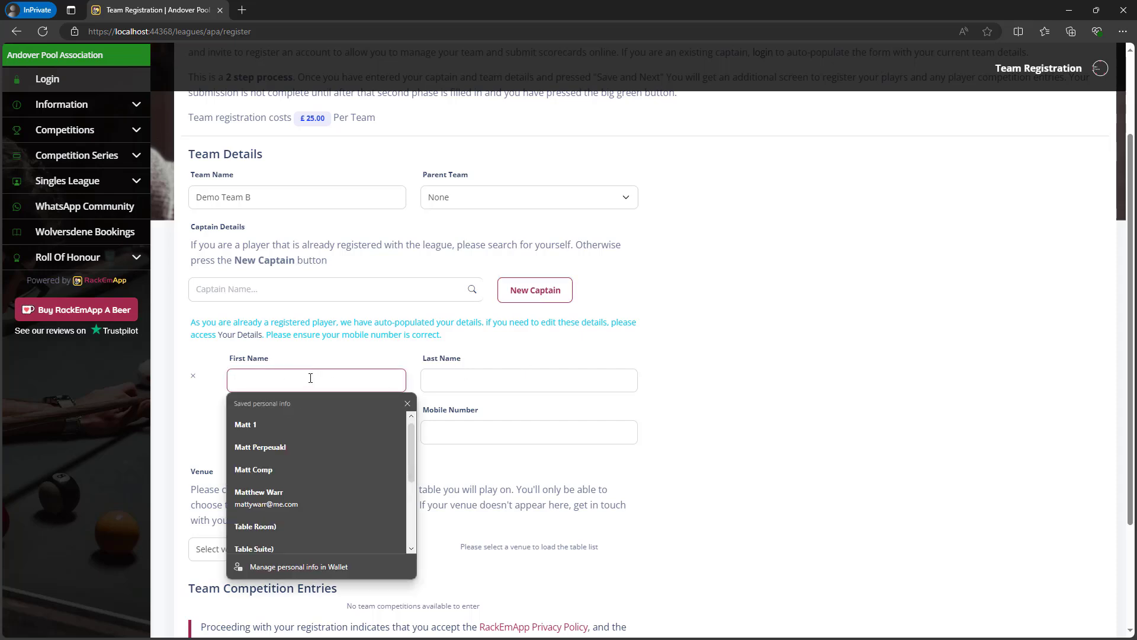
pyautogui.write('Demo')
pyautogui.press('Tab')
pyautogui.write('Capta')
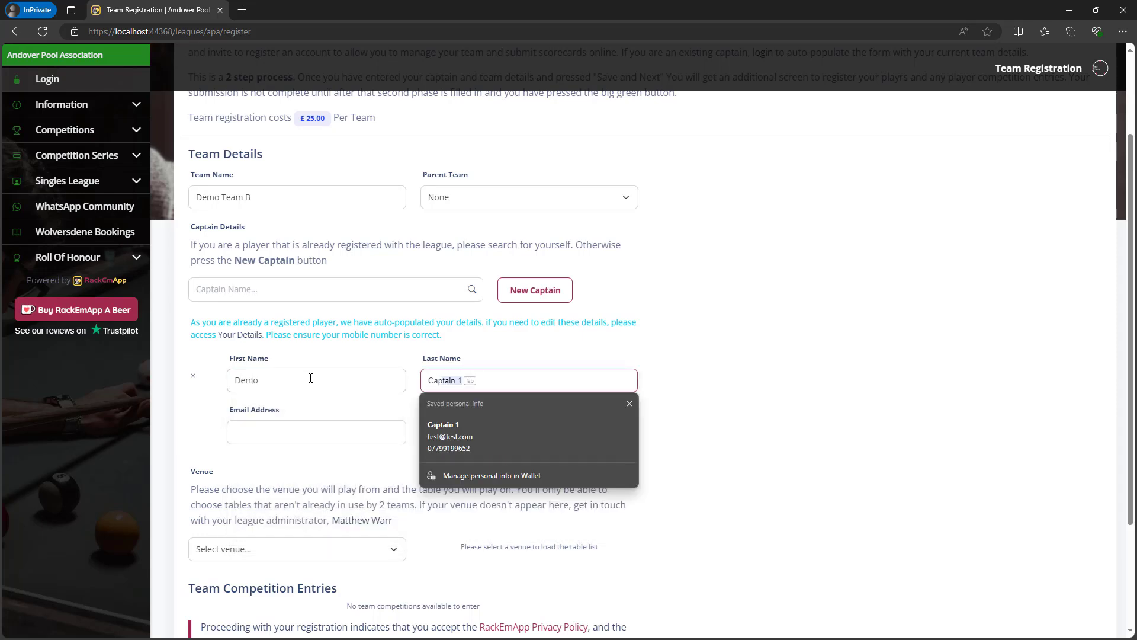
pyautogui.press('Tab')
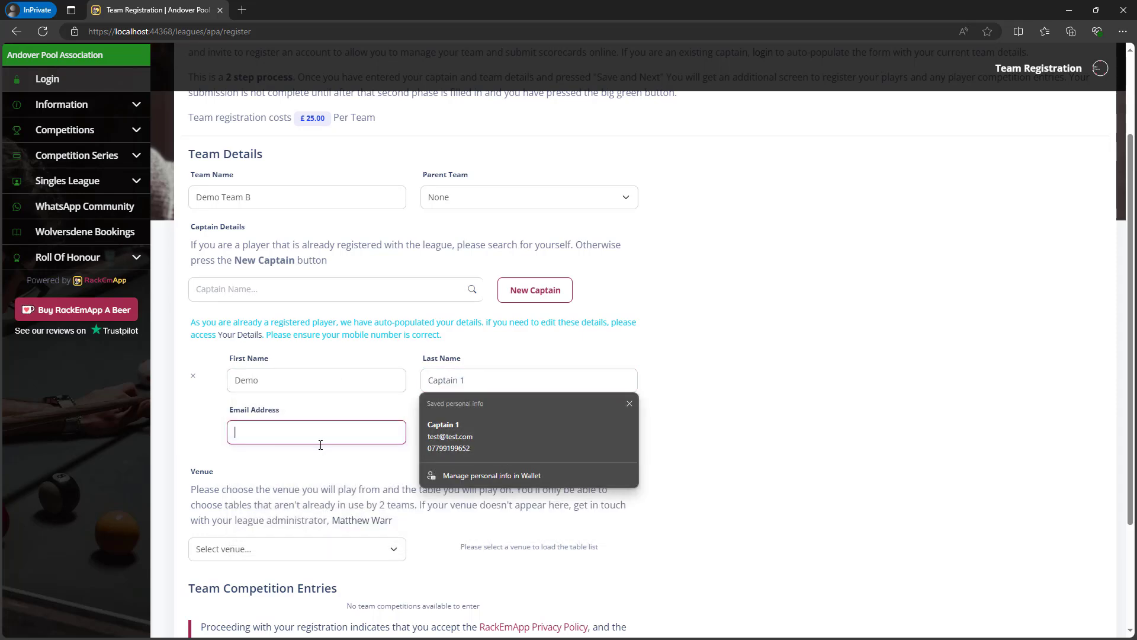
pyautogui.click(300, 431)
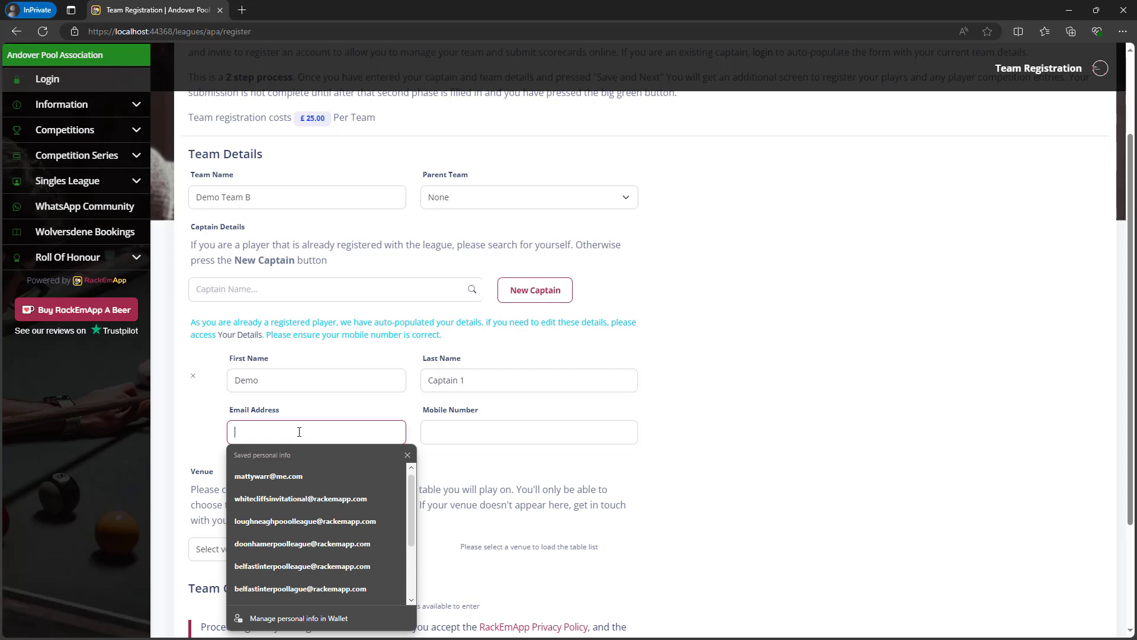
pyautogui.write('demo@demo.co')
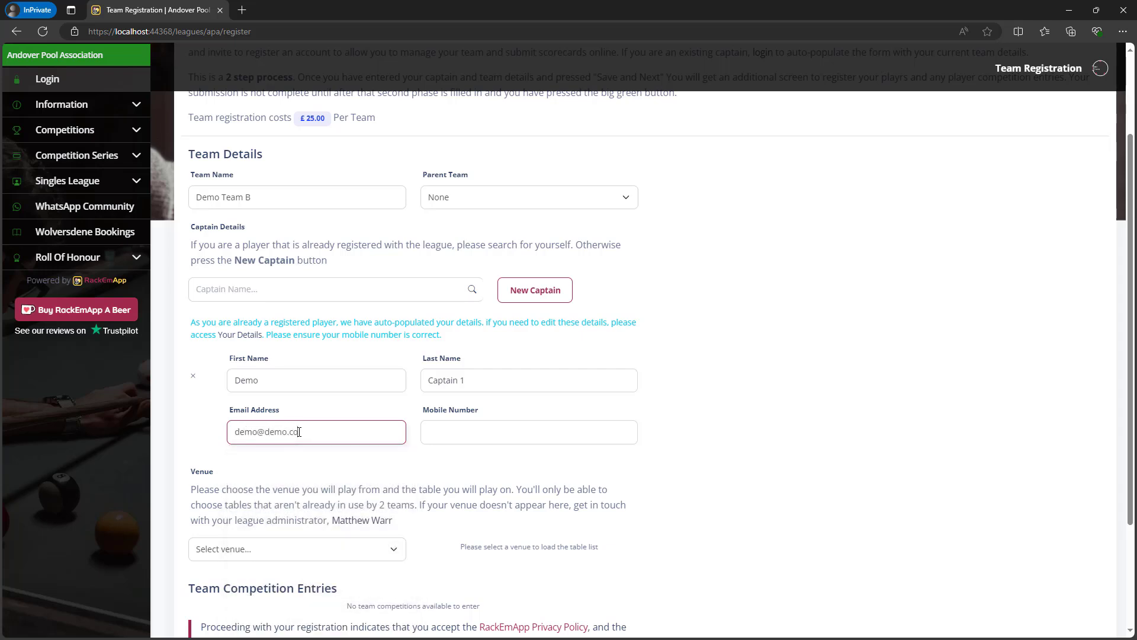
pyautogui.write('m')
pyautogui.press('Tab')
pyautogui.write('01234')
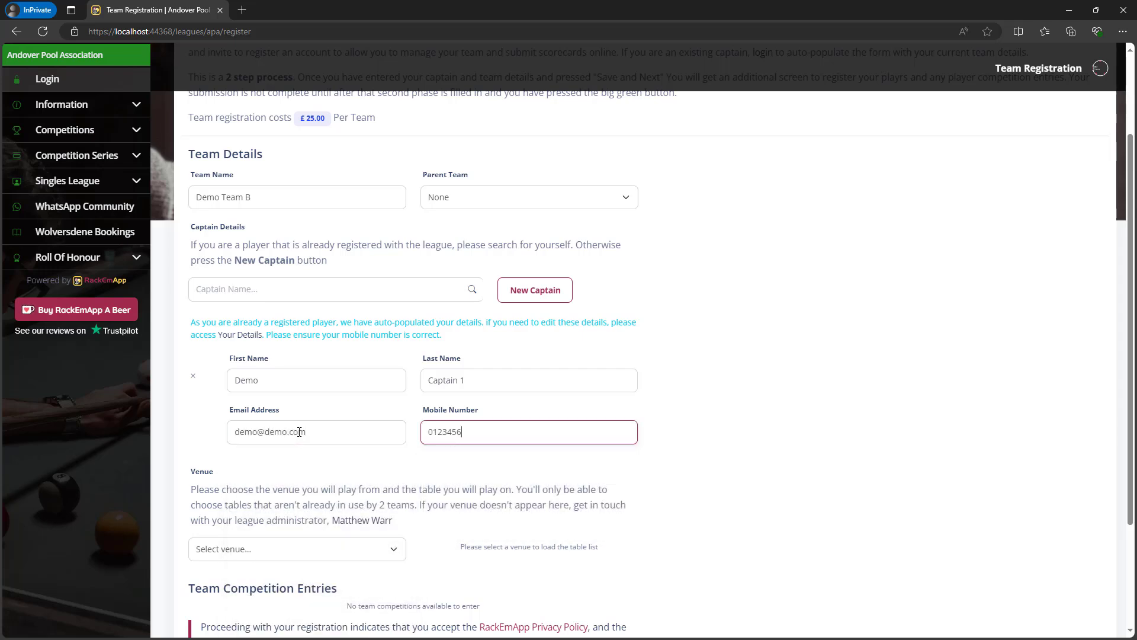
pyautogui.press('Tab')
# Set the venue to The Ram on Table 1 and save this first registration step.
pyautogui.scroll(-3, 354, 398)
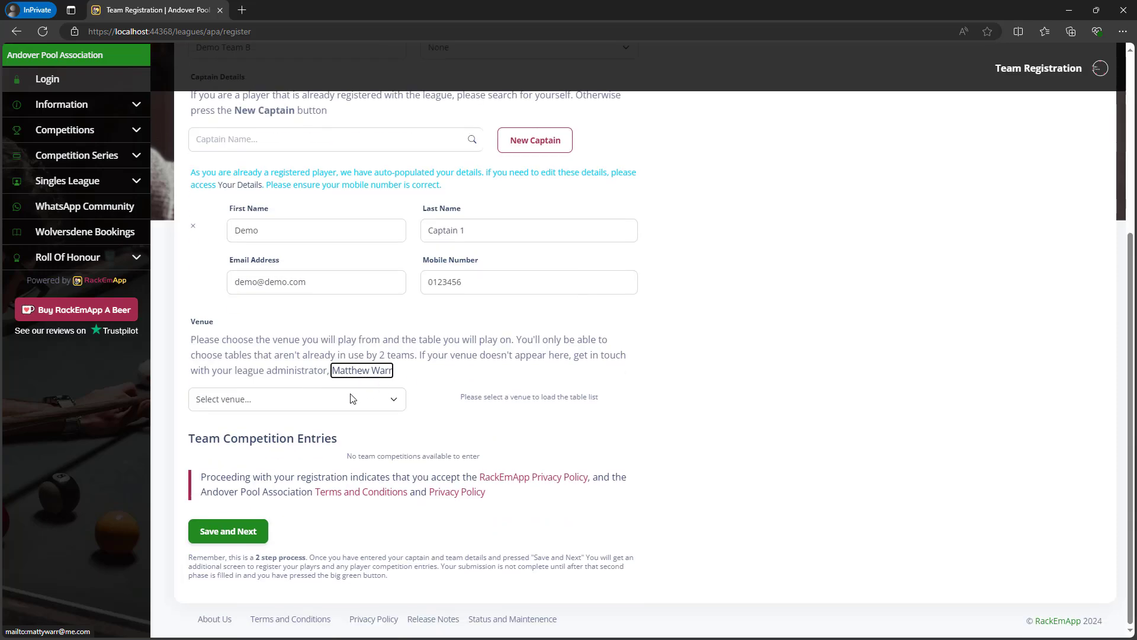
pyautogui.click(352, 398)
pyautogui.click(314, 325)
pyautogui.click(478, 409)
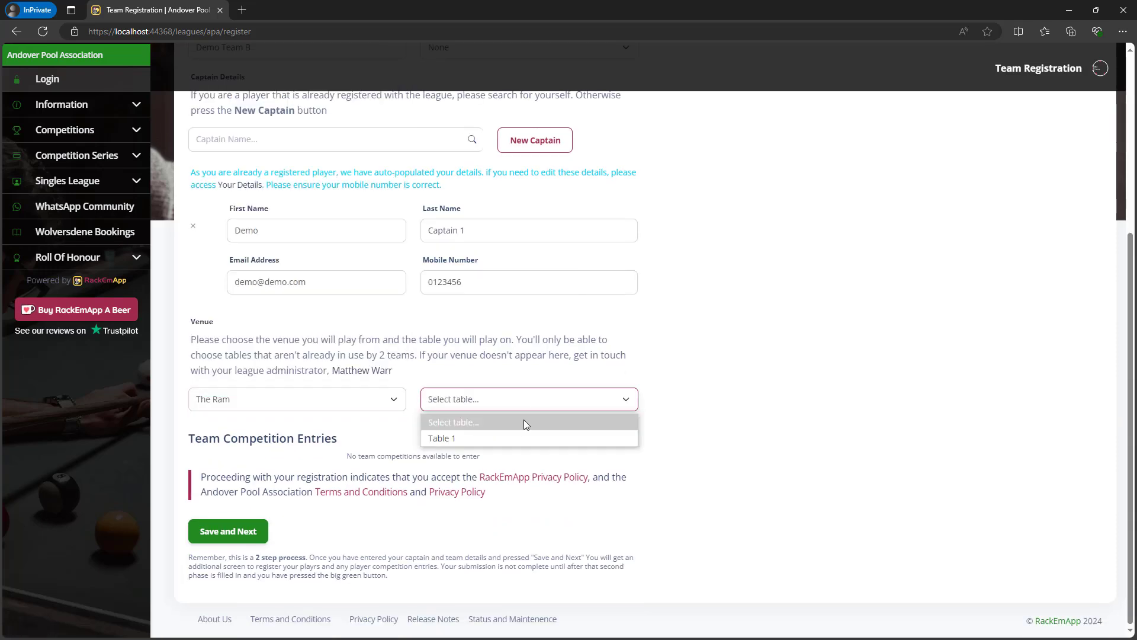
pyautogui.click(510, 438)
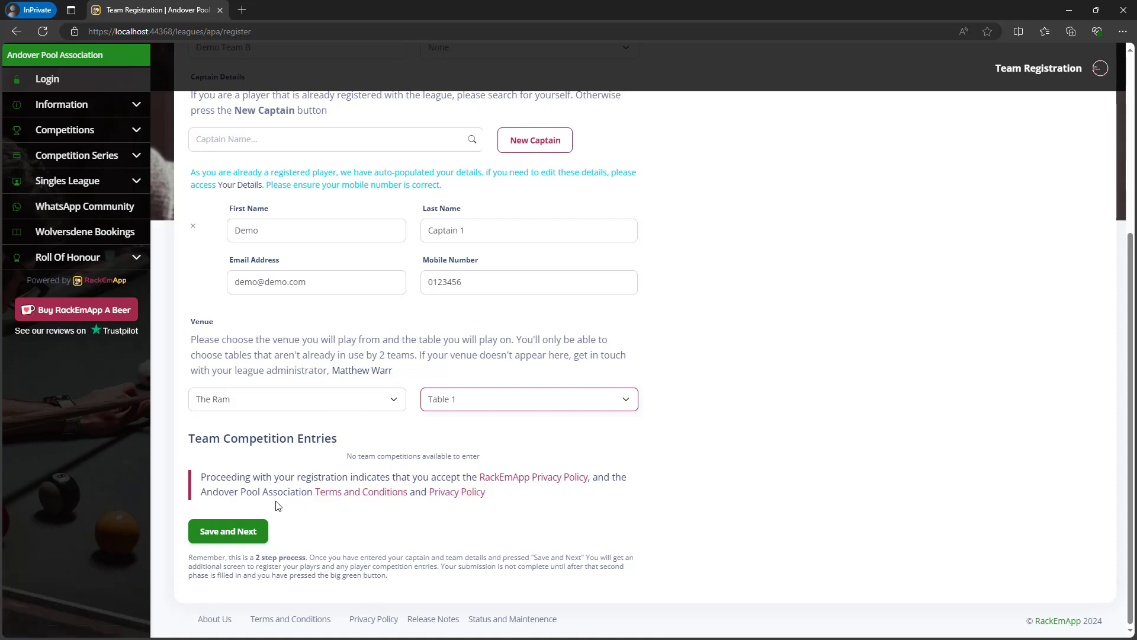
pyautogui.click(242, 532)
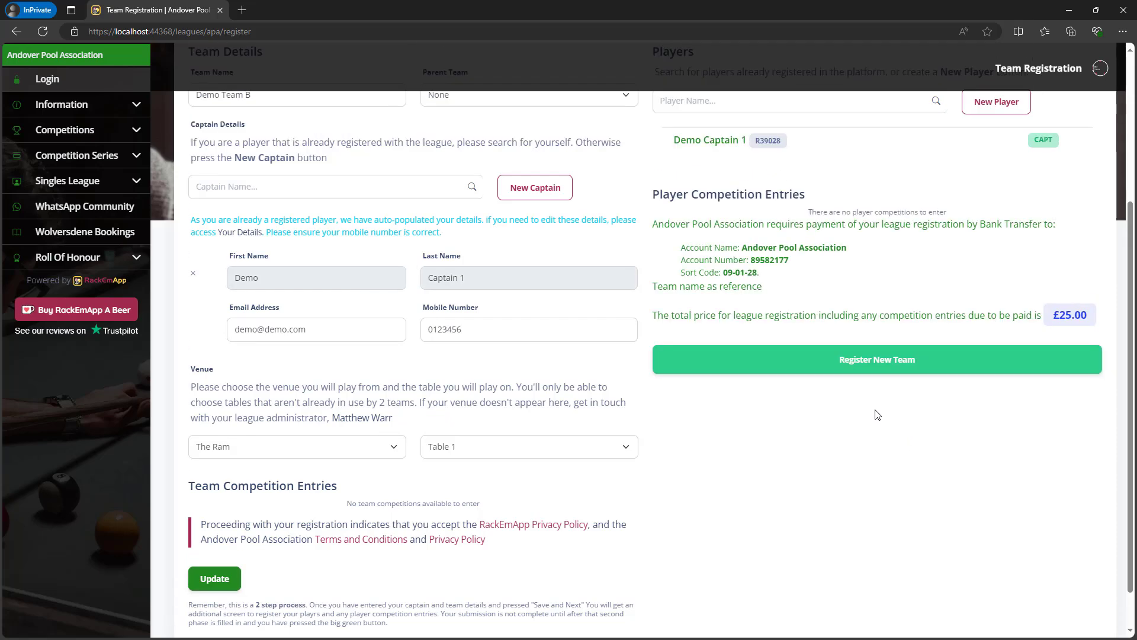
# Try adding an existing player by name, who turns out to be already registered.
pyautogui.scroll(4, 892, 445)
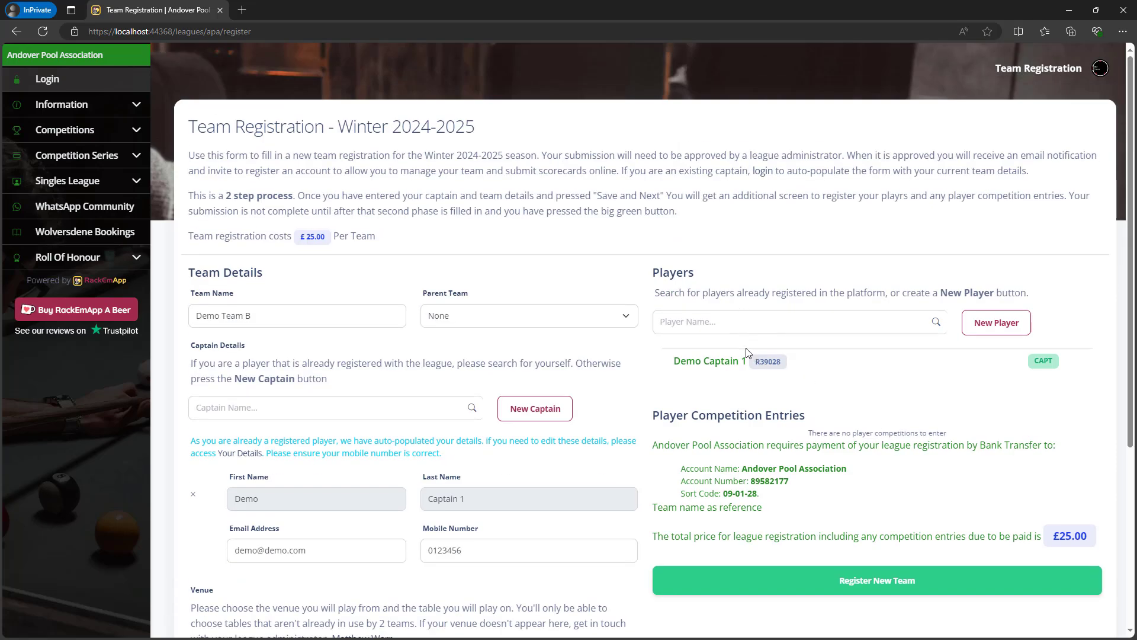
pyautogui.click(706, 316)
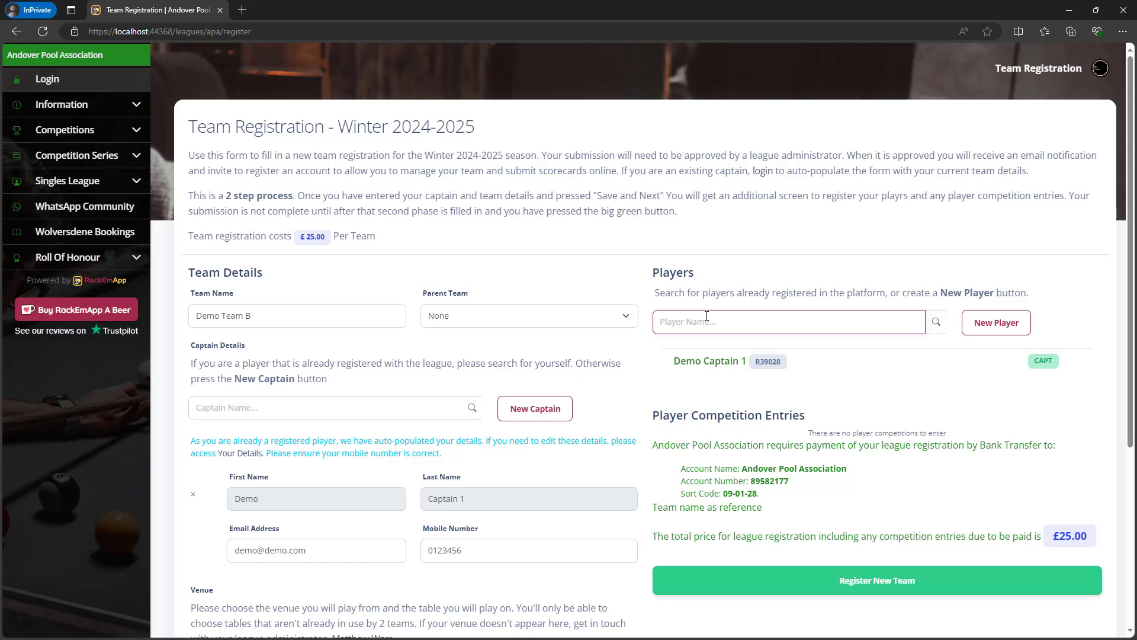
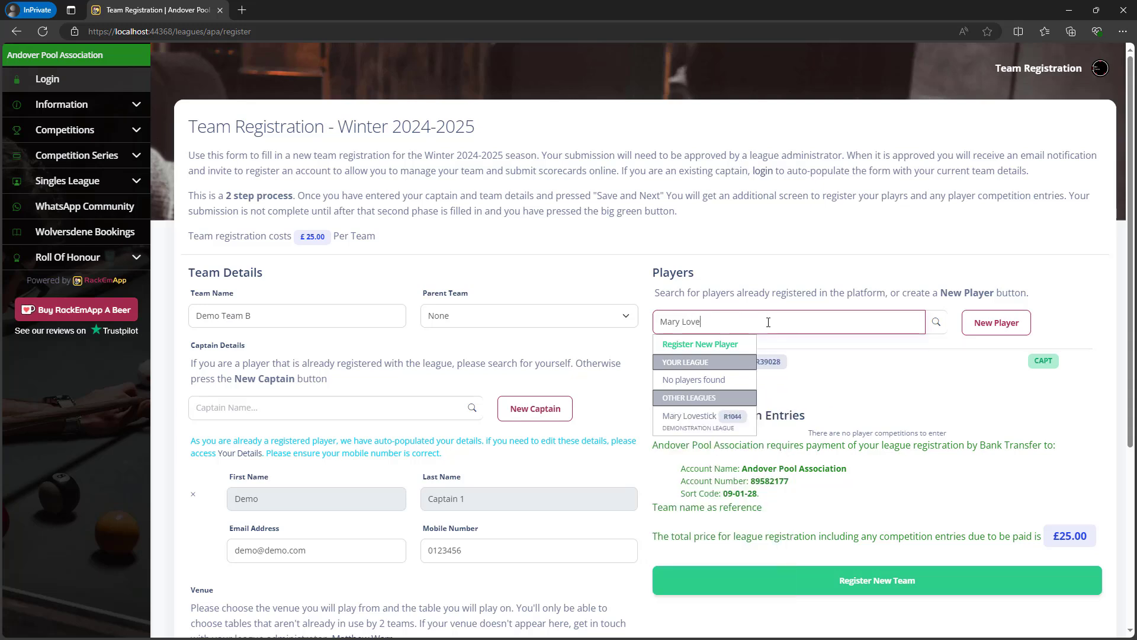
pyautogui.click(720, 414)
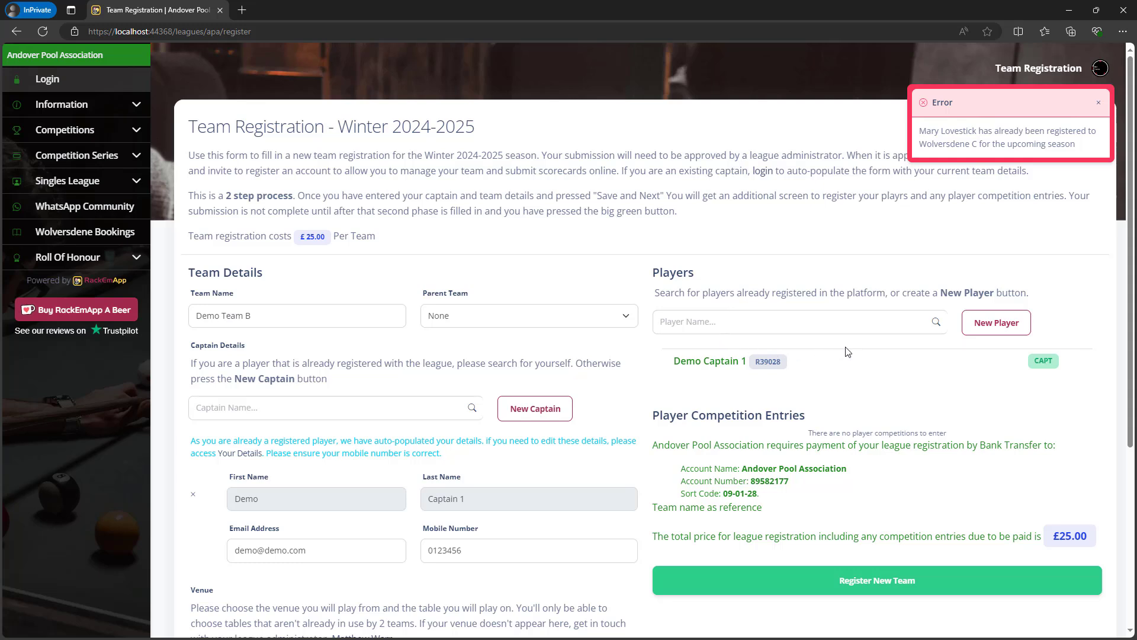
# Add a new player 'Demo Player' to the roster and submit the Demo Team B registration.
pyautogui.click(737, 323)
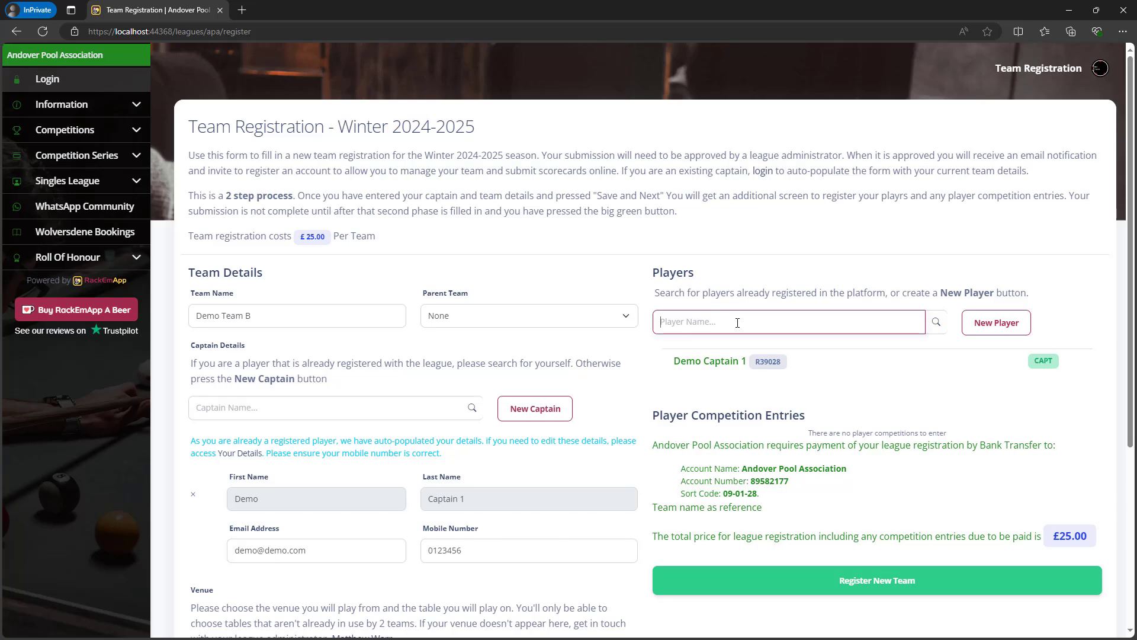
pyautogui.click(999, 323)
pyautogui.click(780, 385)
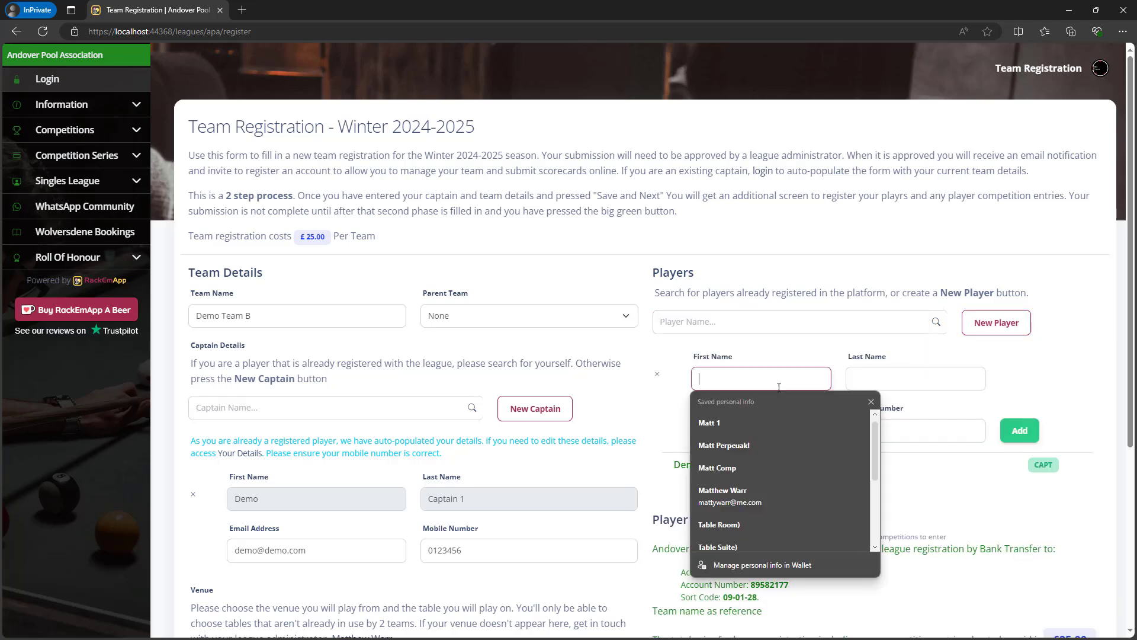
pyautogui.write('Demo')
pyautogui.press('Tab')
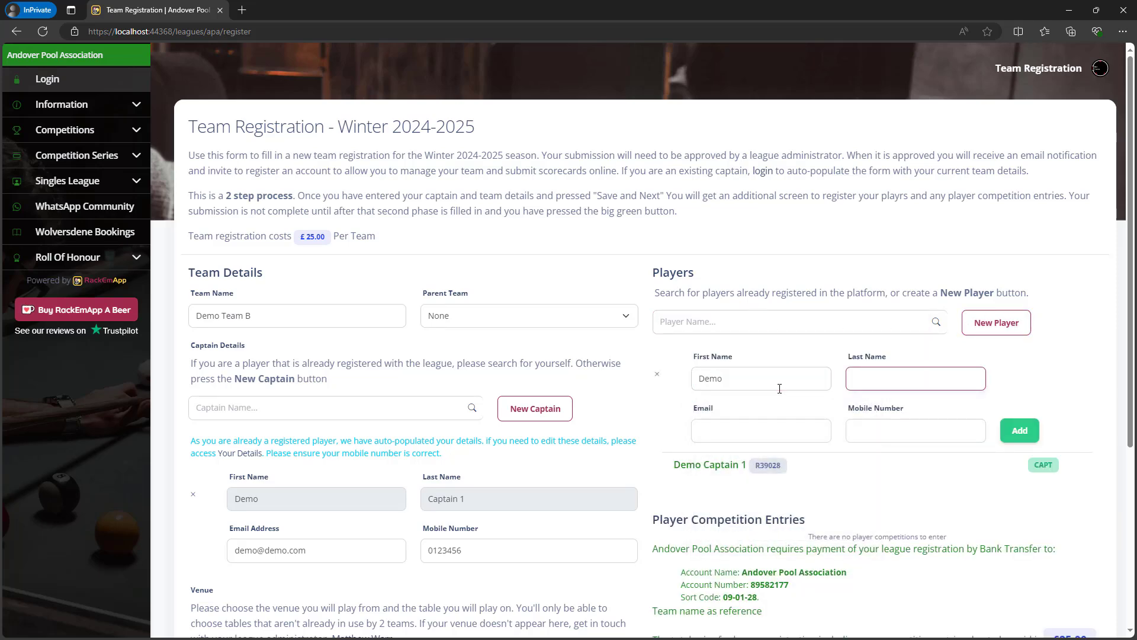
pyautogui.write('Player')
pyautogui.click(1037, 394)
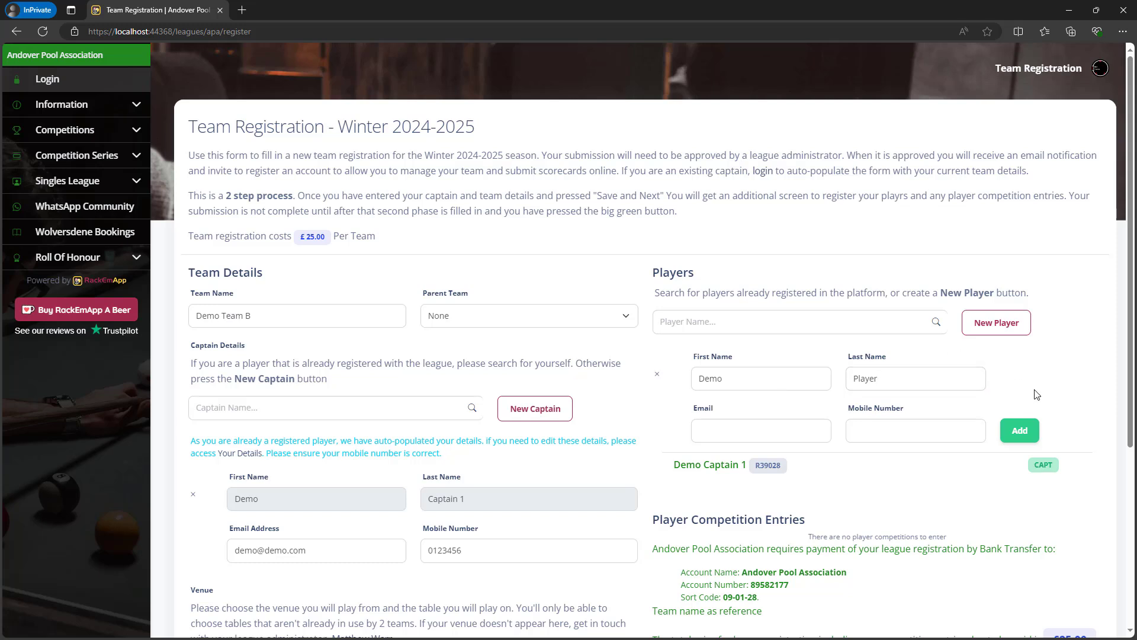
pyautogui.click(1029, 430)
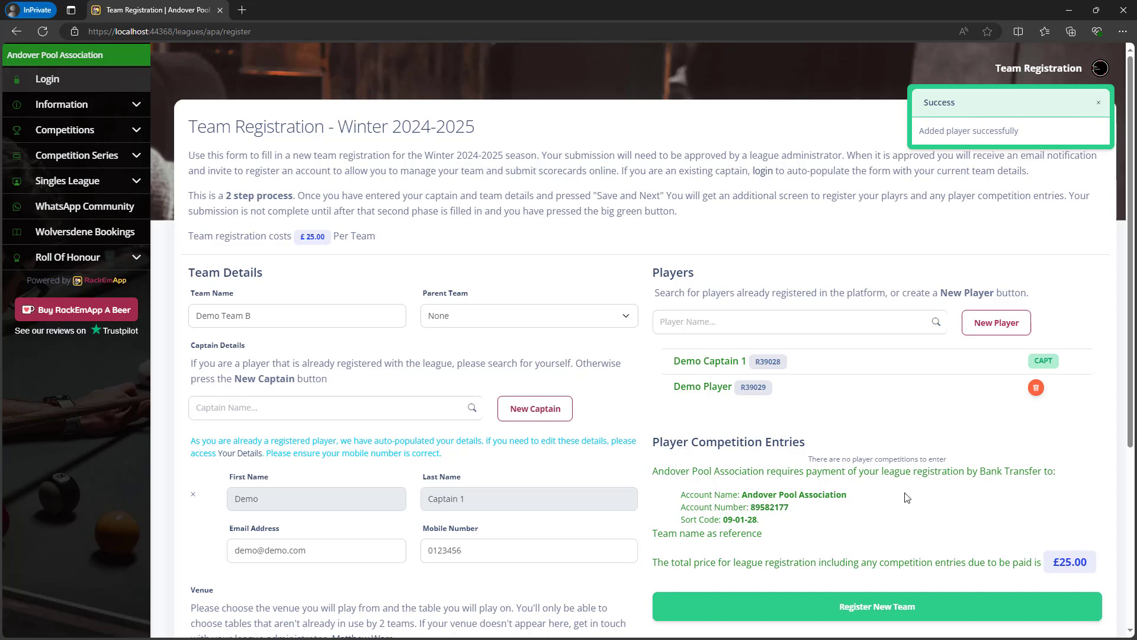
pyautogui.scroll(-3, 900, 486)
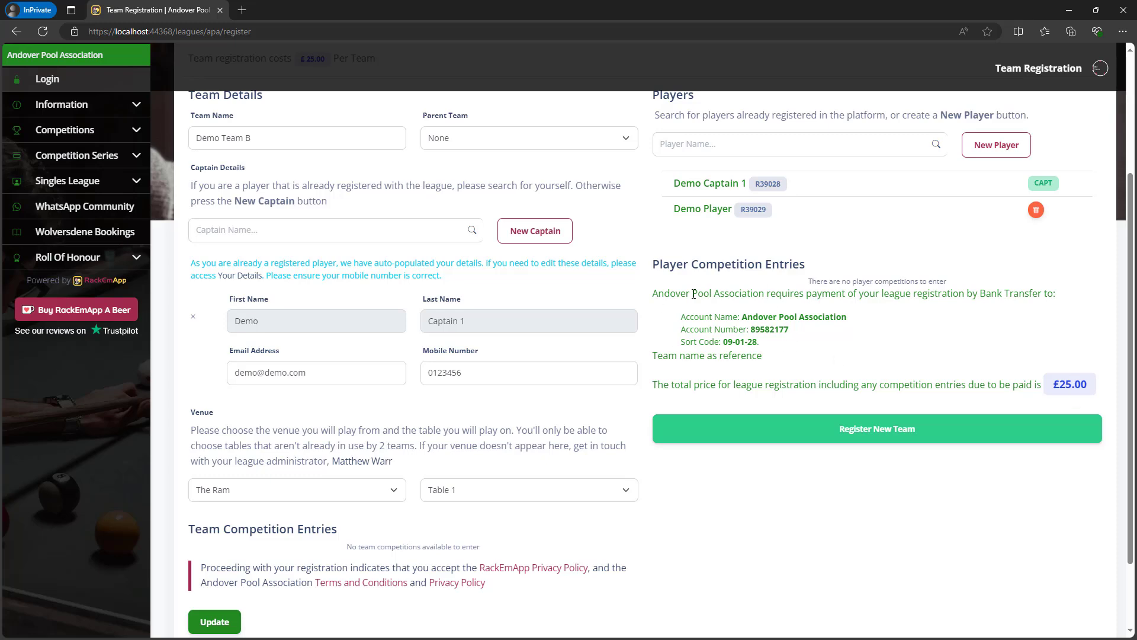
pyautogui.click(883, 428)
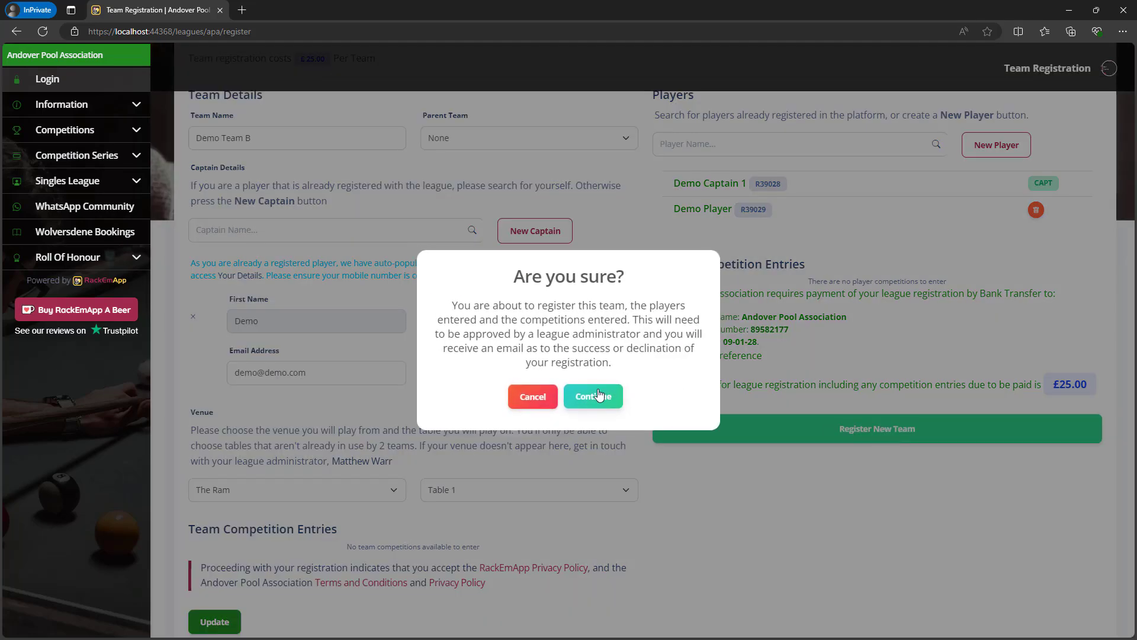
# Confirm Demo Team B's registration and minimise the InPrivate window.
pyautogui.click(597, 401)
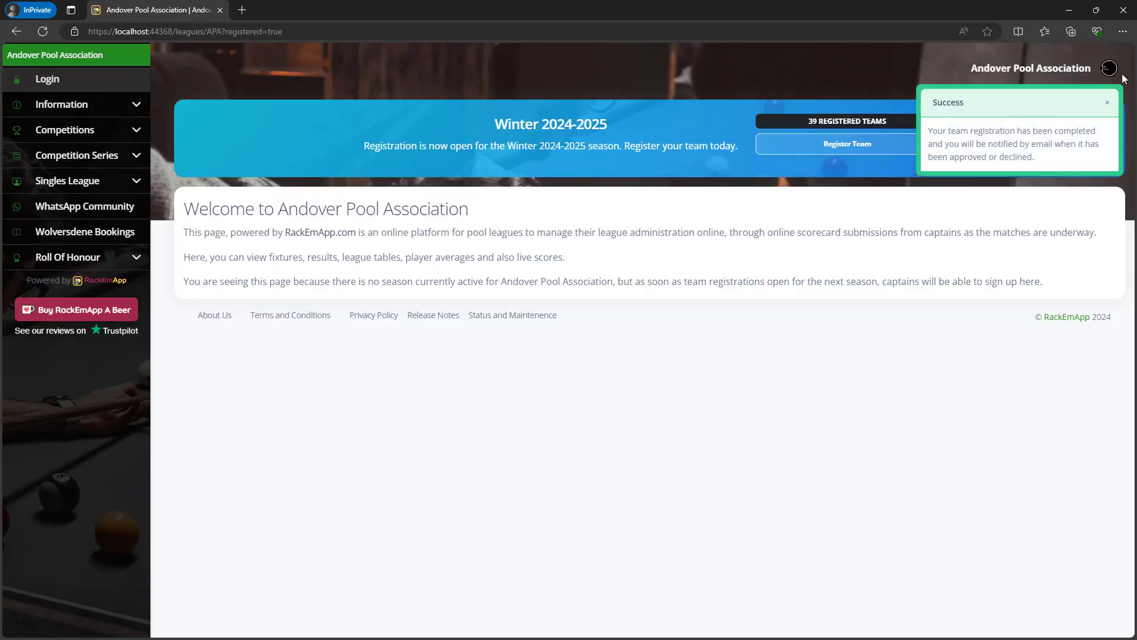
pyautogui.click(1069, 10)
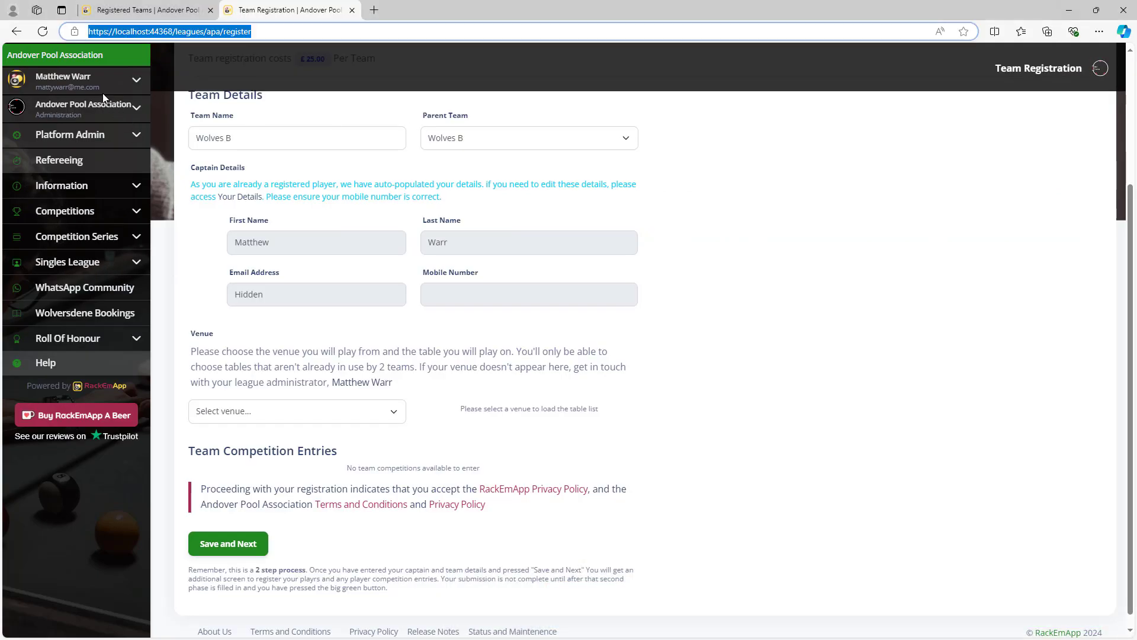
# Go to the administrator dashboard and review Demo Team B's player list.
pyautogui.click(89, 81)
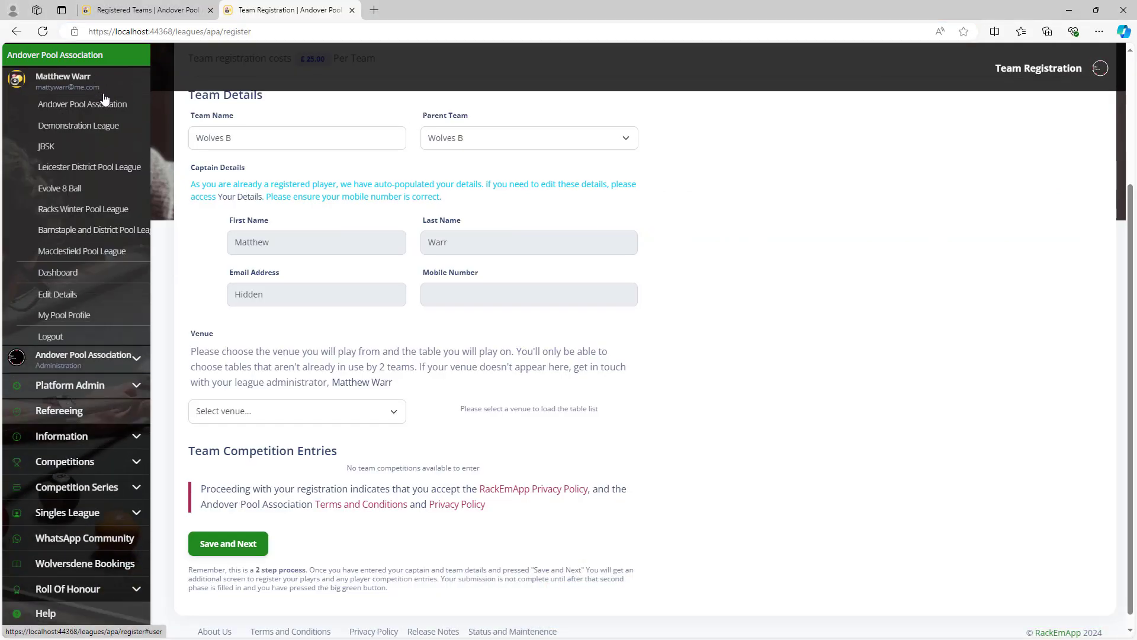
pyautogui.click(70, 272)
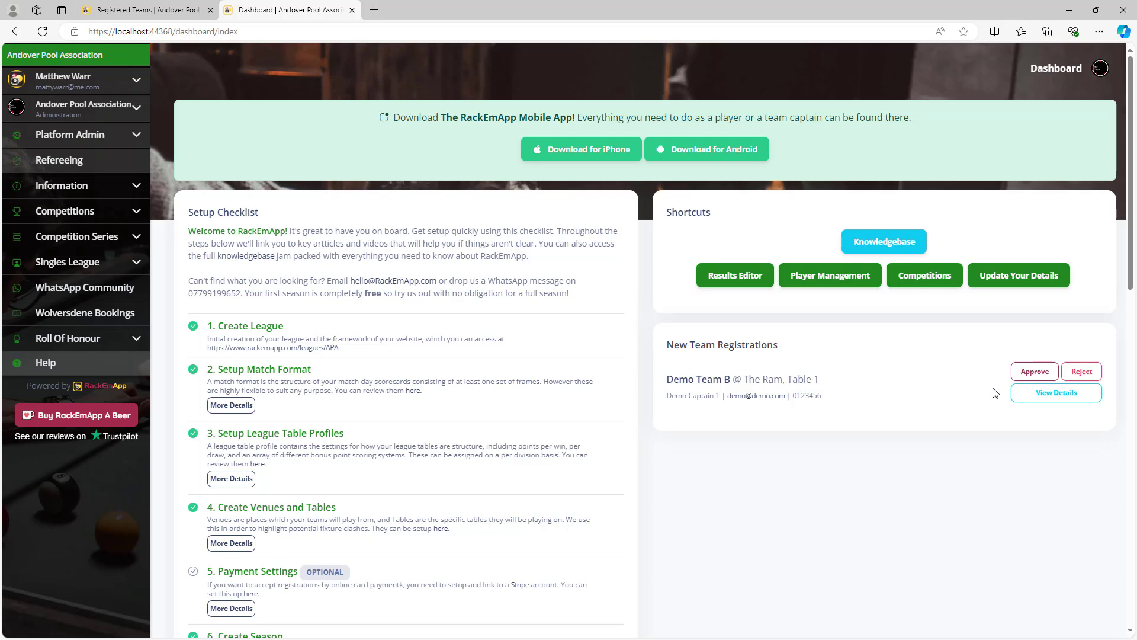
pyautogui.click(1061, 395)
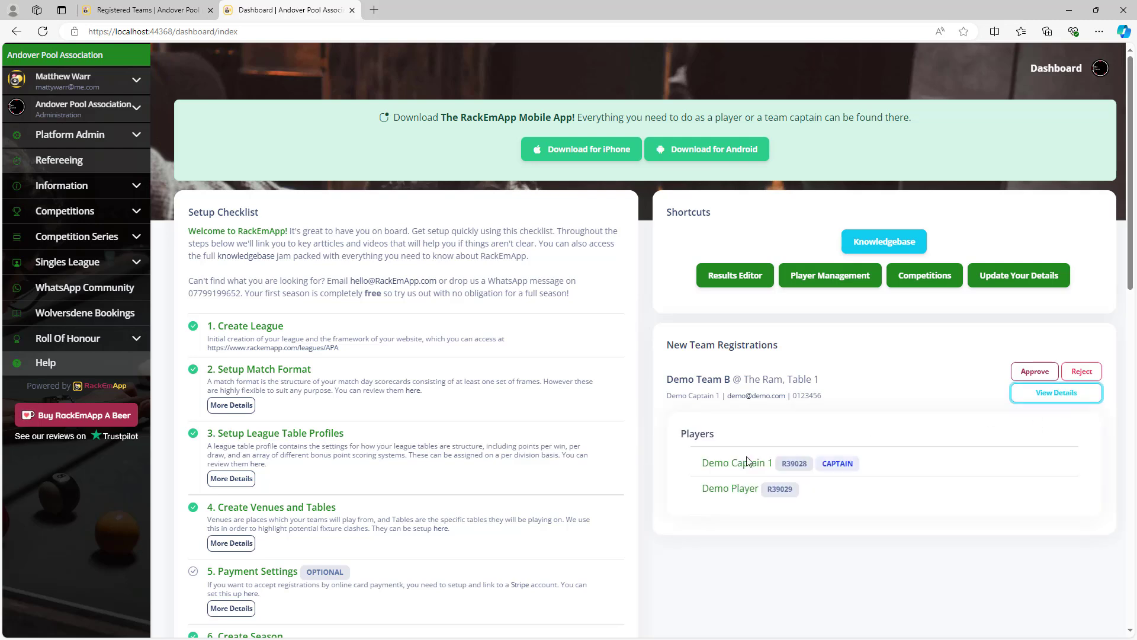
pyautogui.click(1072, 395)
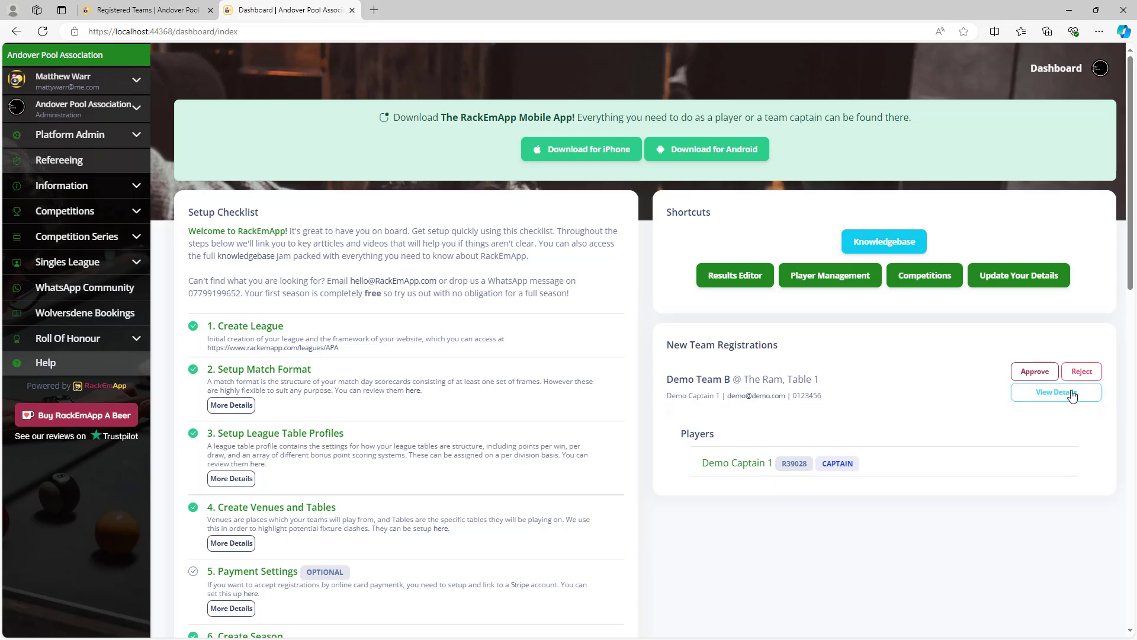
# Approve and confirm Demo Team B's registration, then switch to Gmail.
pyautogui.click(1035, 371)
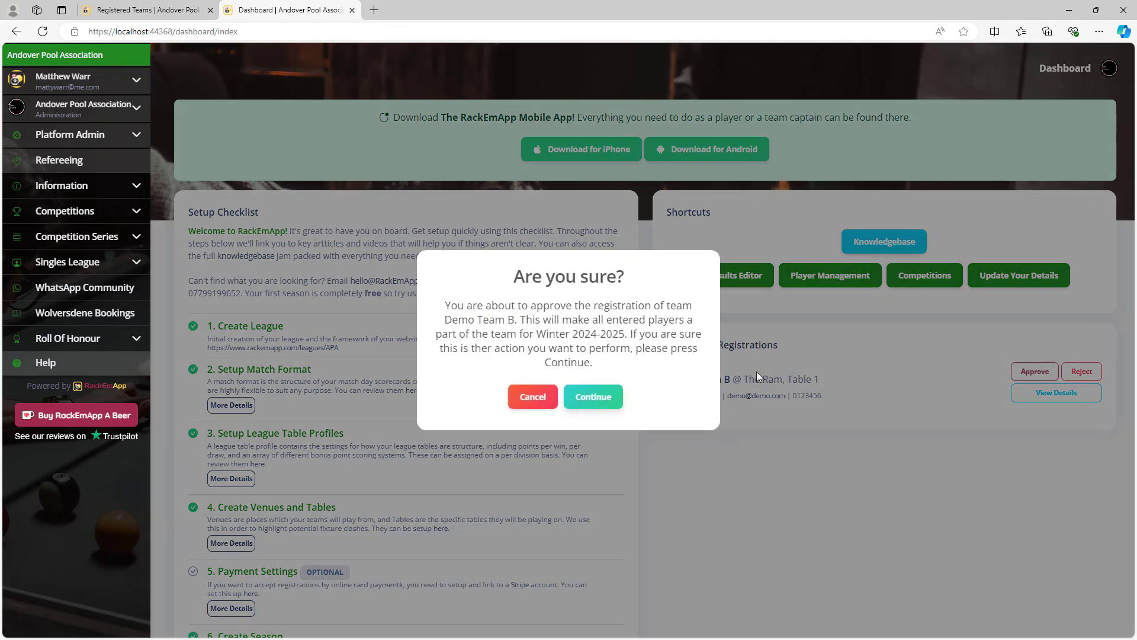
pyautogui.click(610, 400)
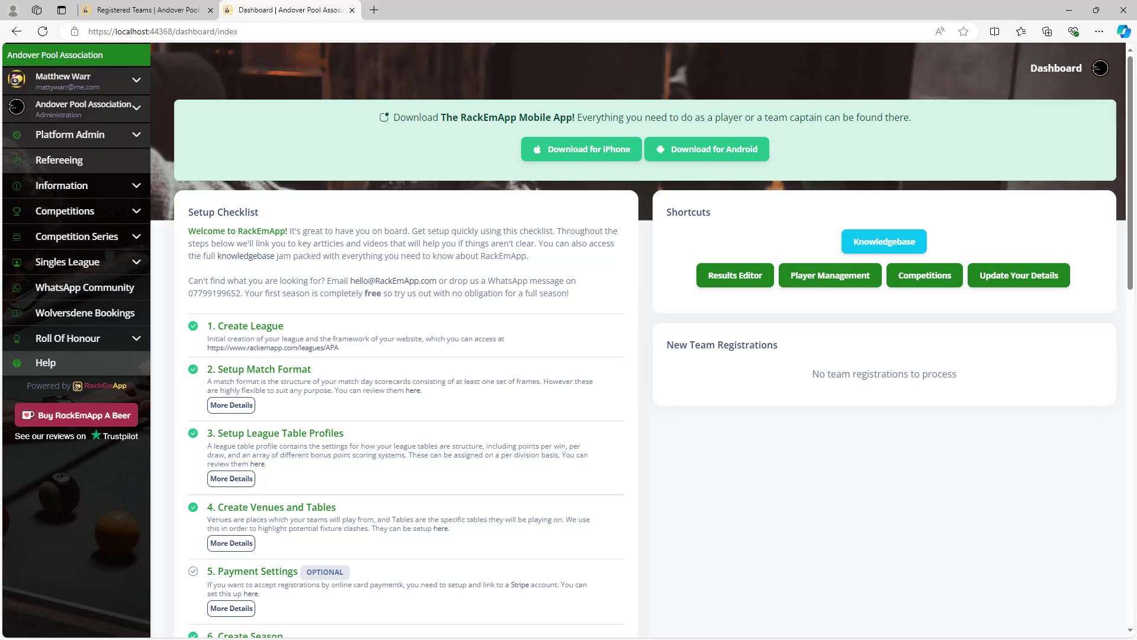
pyautogui.hotkey('alt', 'Tab')
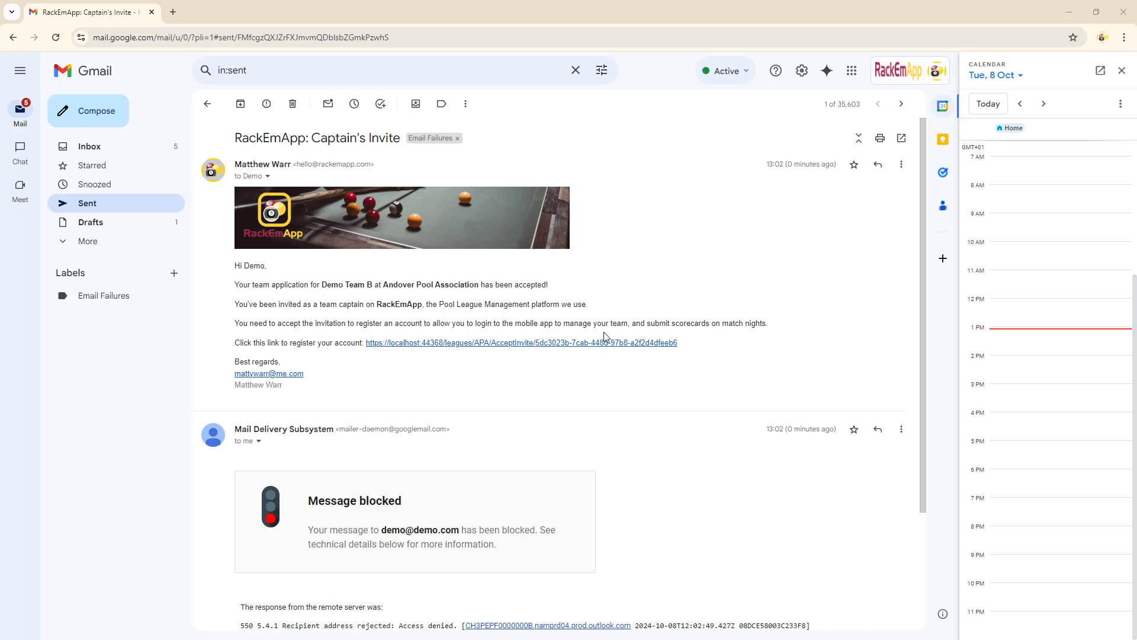
# Open the AcceptInvite link in the sent Captain's Invite email for Demo Team B.
pyautogui.click(439, 350)
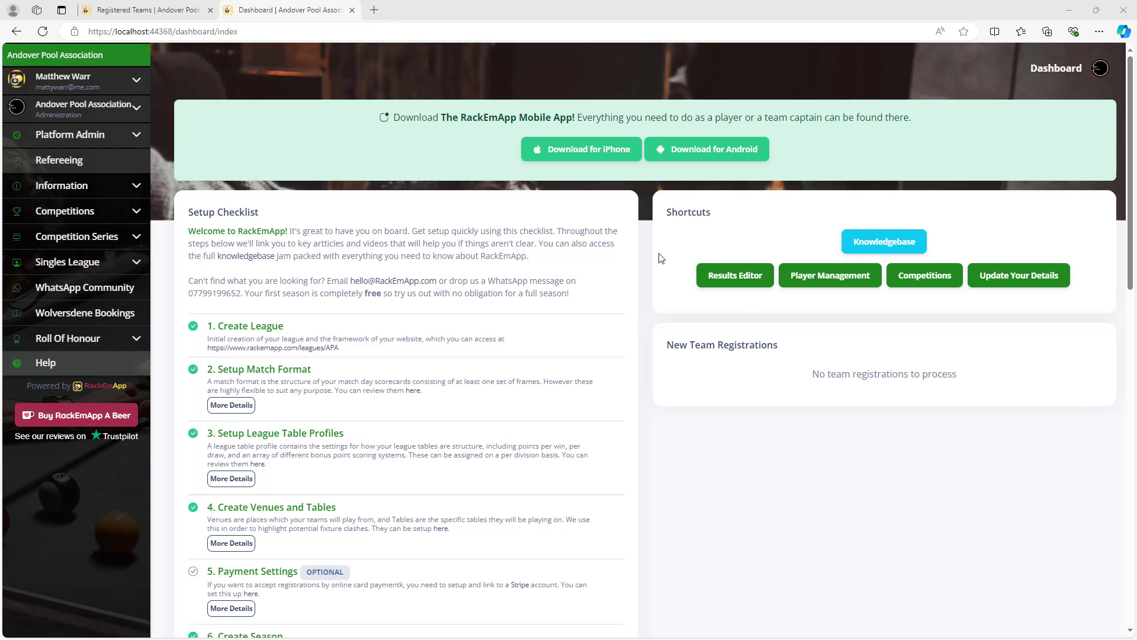
# Go to Winter 2024-2025's Registered Teams via League Management > Seasons and find Demo Team B.
pyautogui.click(126, 114)
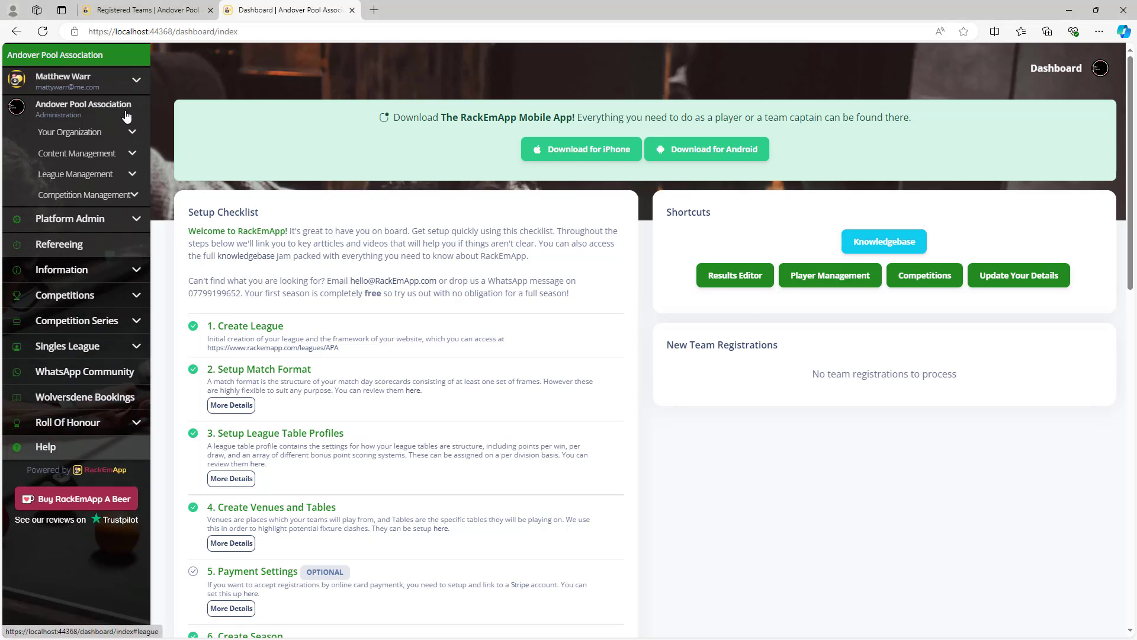
pyautogui.click(127, 173)
pyautogui.click(83, 231)
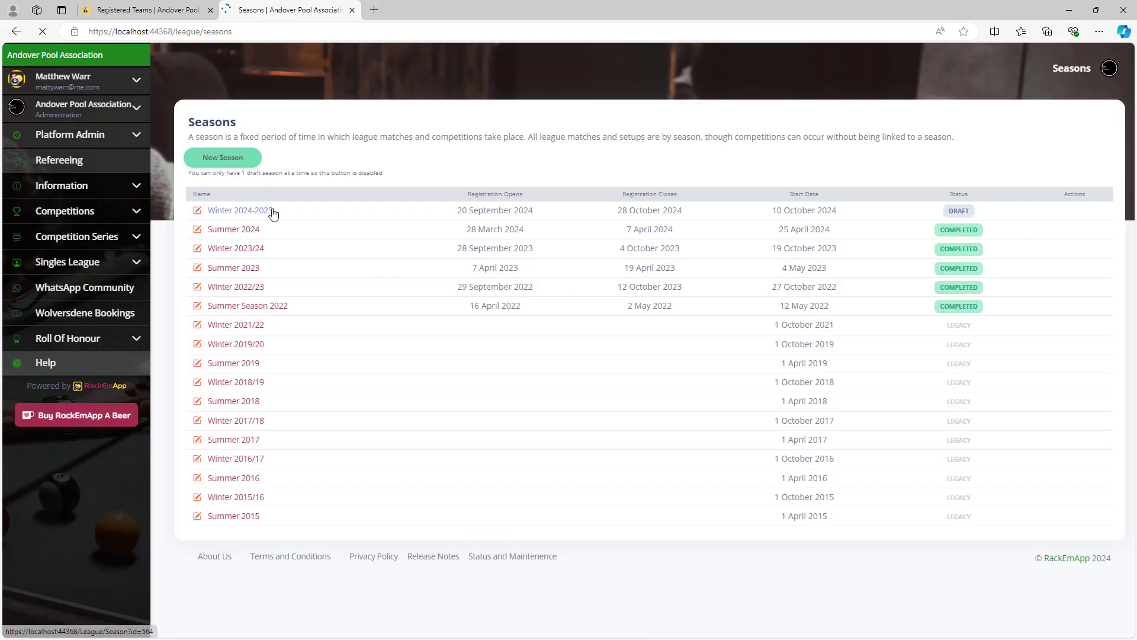
pyautogui.click(265, 211)
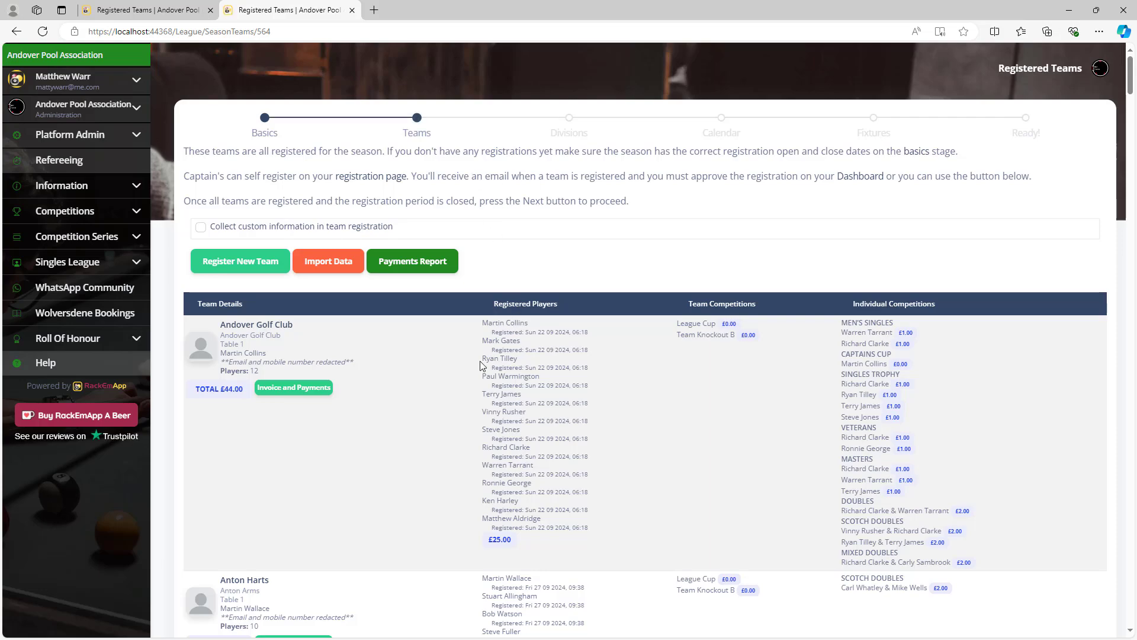
pyautogui.scroll(-15, 464, 354)
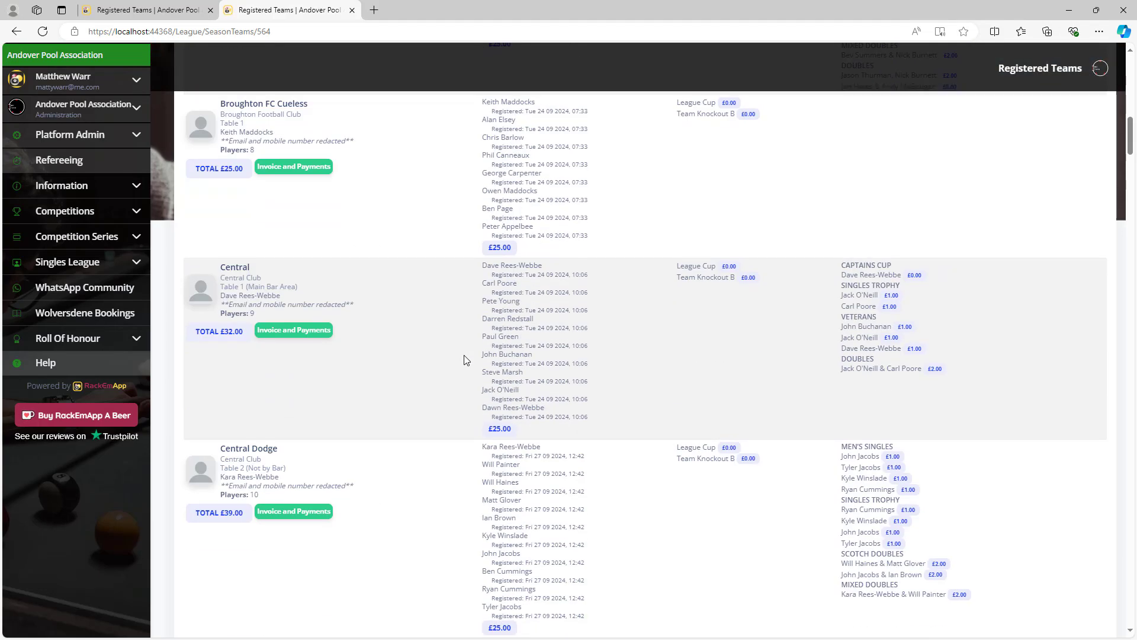
pyautogui.scroll(-15, 464, 356)
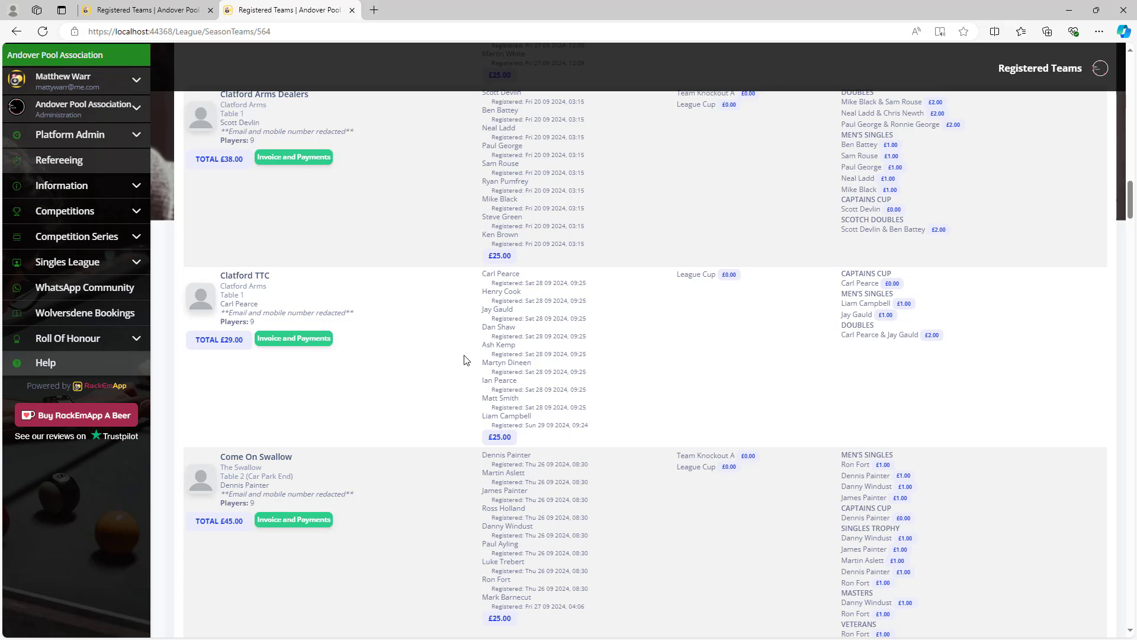
pyautogui.scroll(-15, 465, 359)
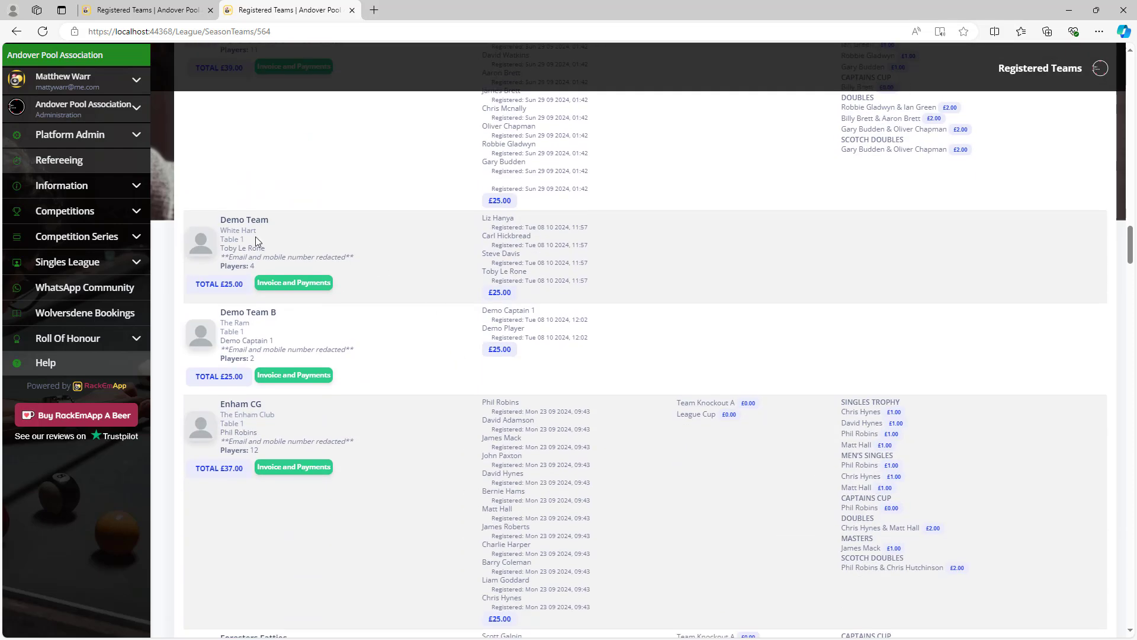
# Generate an invoice for Demo Team's £25 registration fee.
pyautogui.click(320, 283)
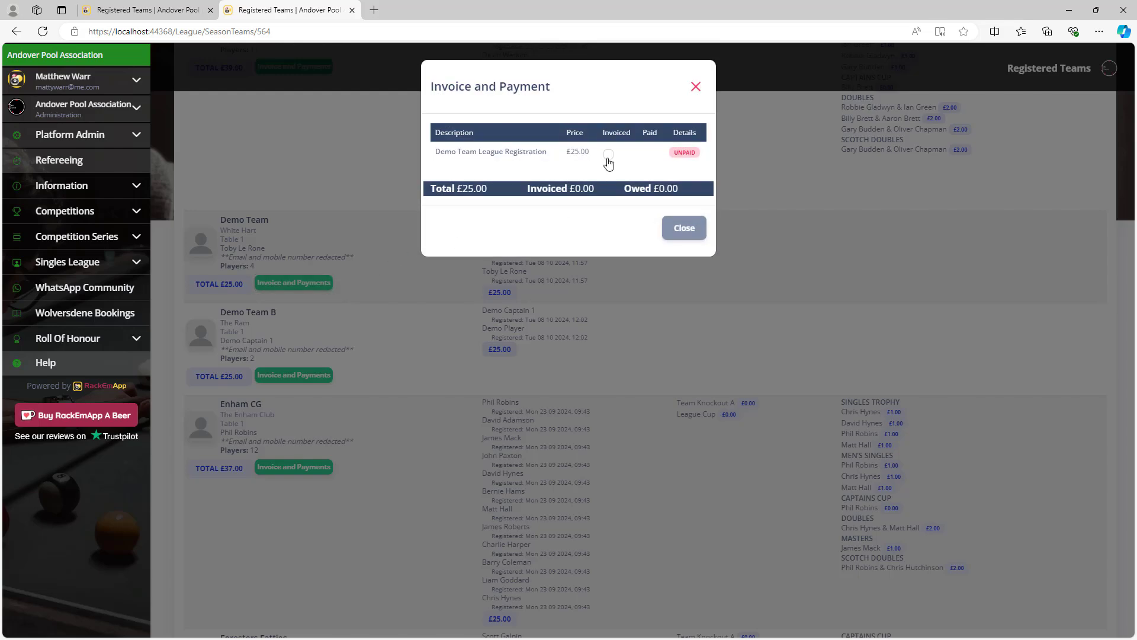
pyautogui.click(608, 155)
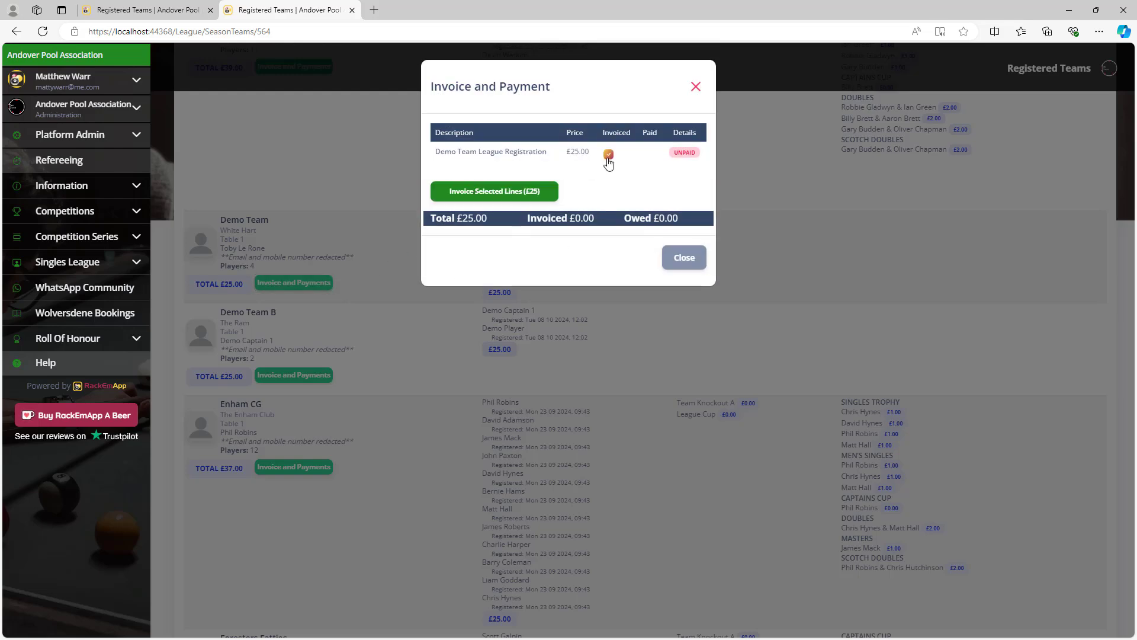
pyautogui.click(537, 191)
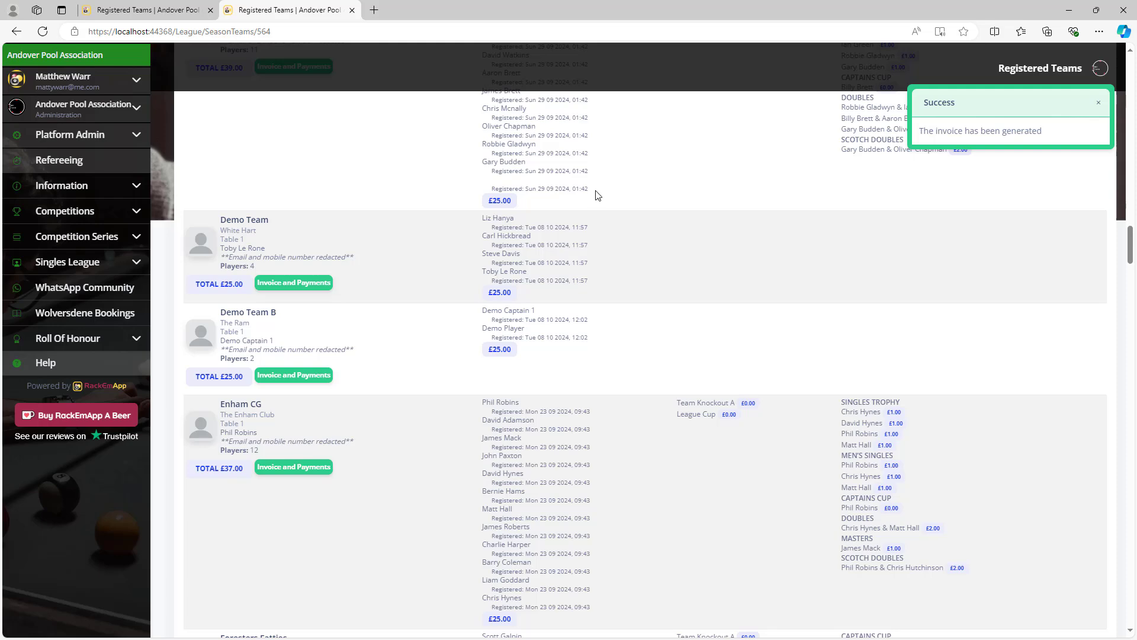
# Mark Demo Team's £25 registration line as paid, producing a receipt.
pyautogui.click(305, 284)
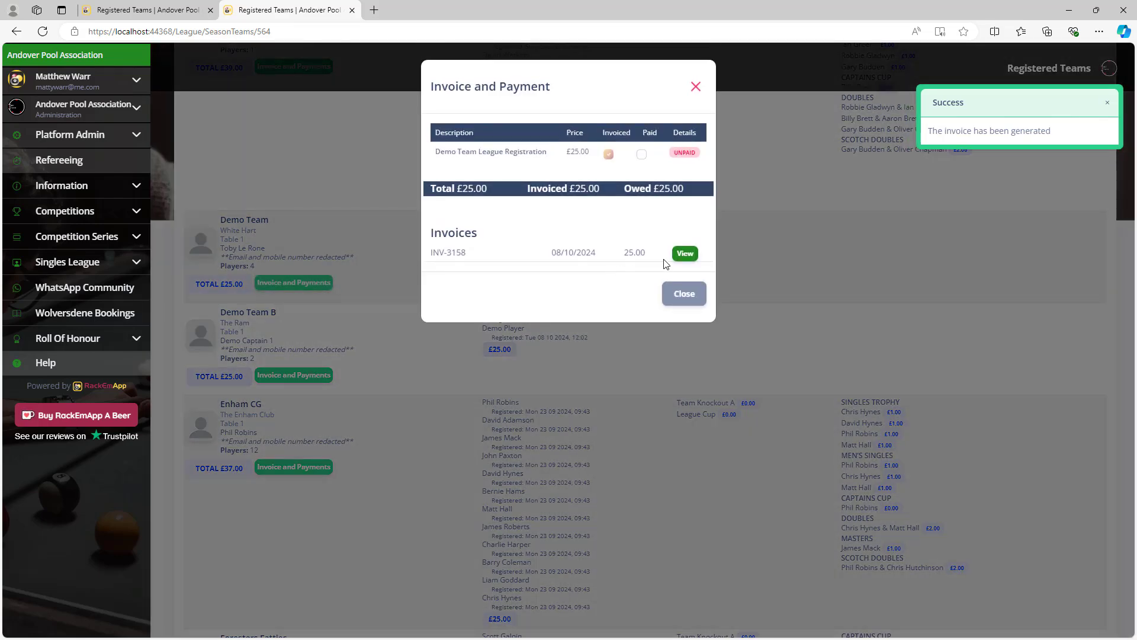
pyautogui.click(642, 154)
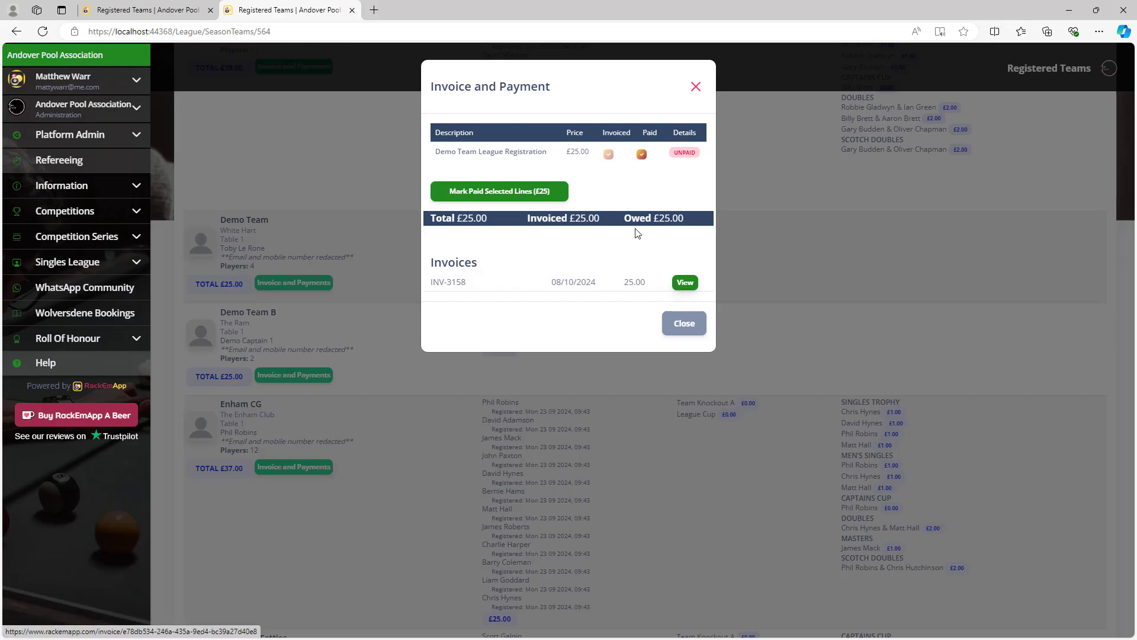
pyautogui.click(542, 191)
pyautogui.click(612, 383)
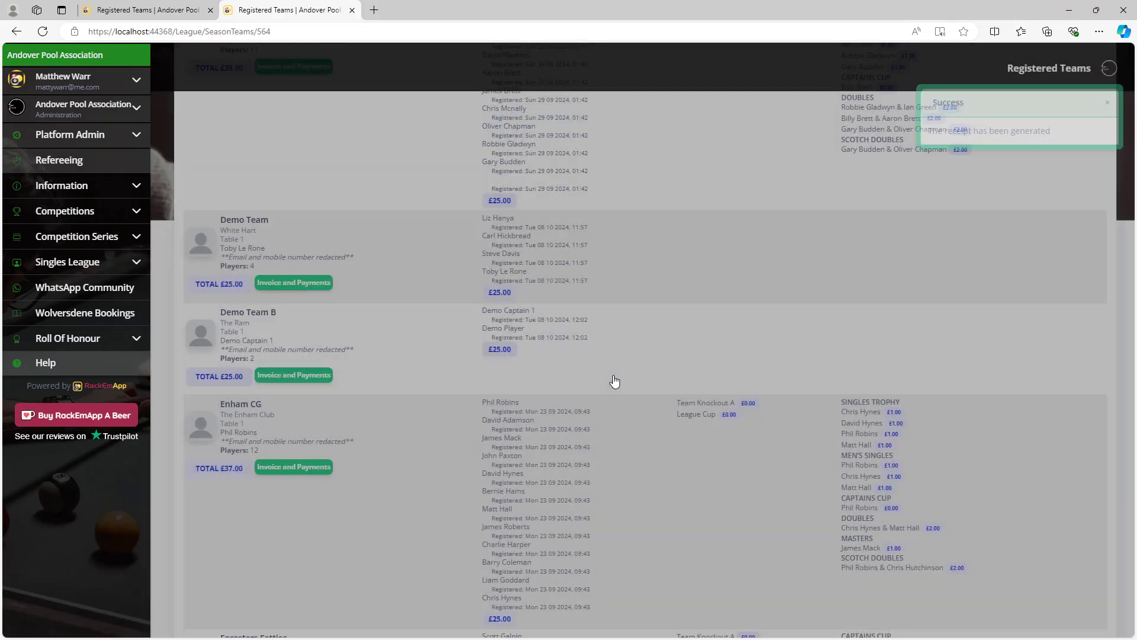
pyautogui.scroll(20, 615, 380)
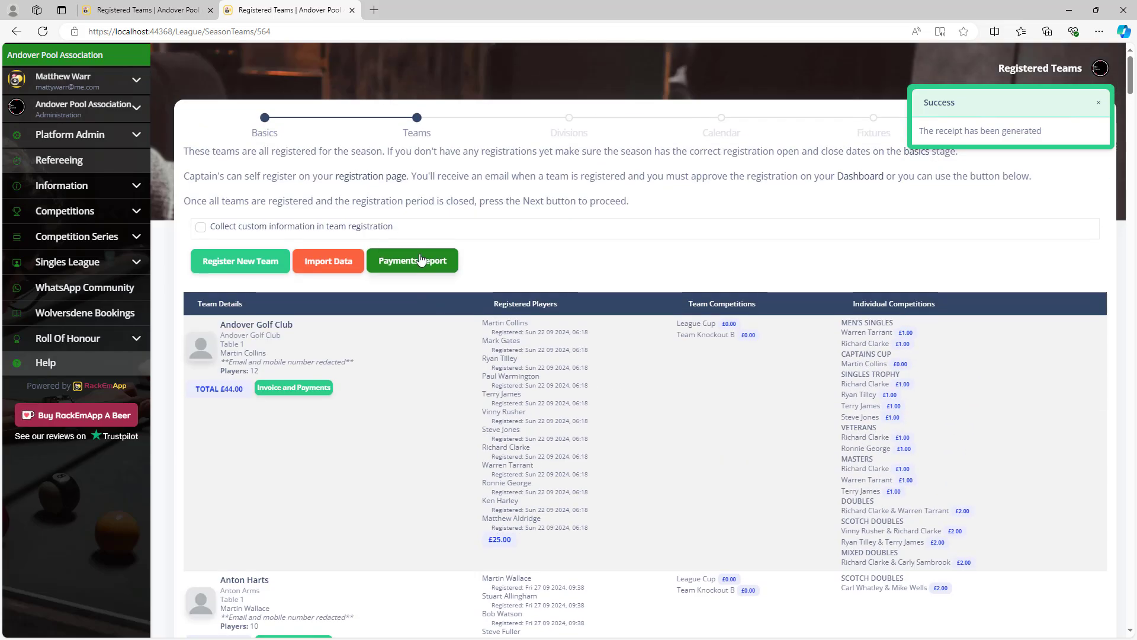
# Review the Winter 2024-2025 Payments Report down to its totals: 1502.00 price, 1475.00 paid.
pyautogui.click(413, 256)
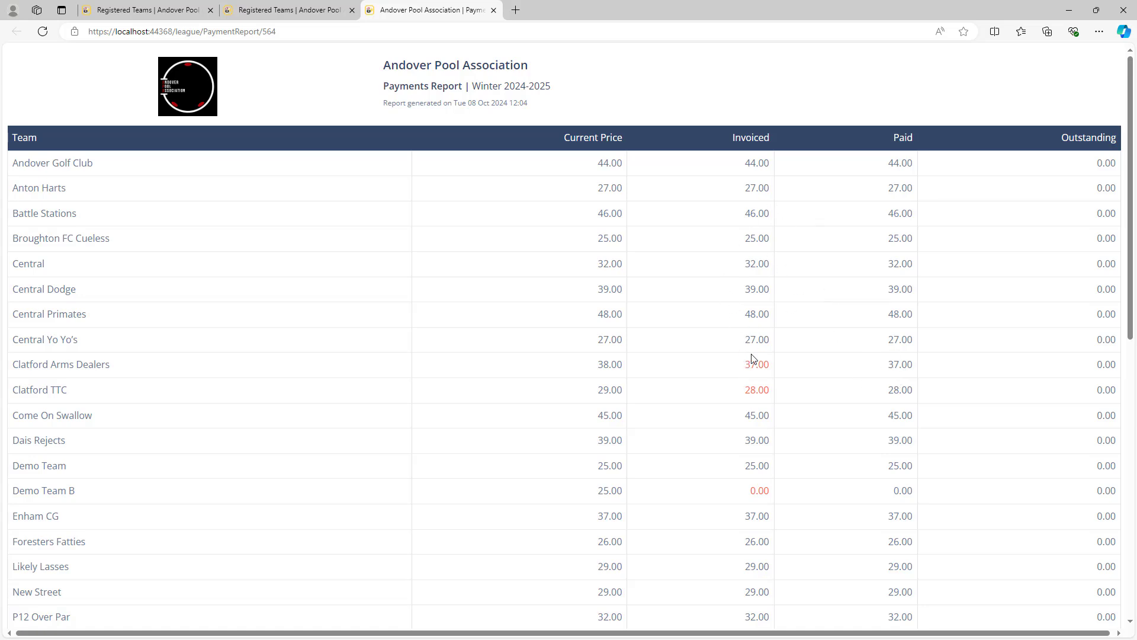
pyautogui.scroll(-10, 756, 317)
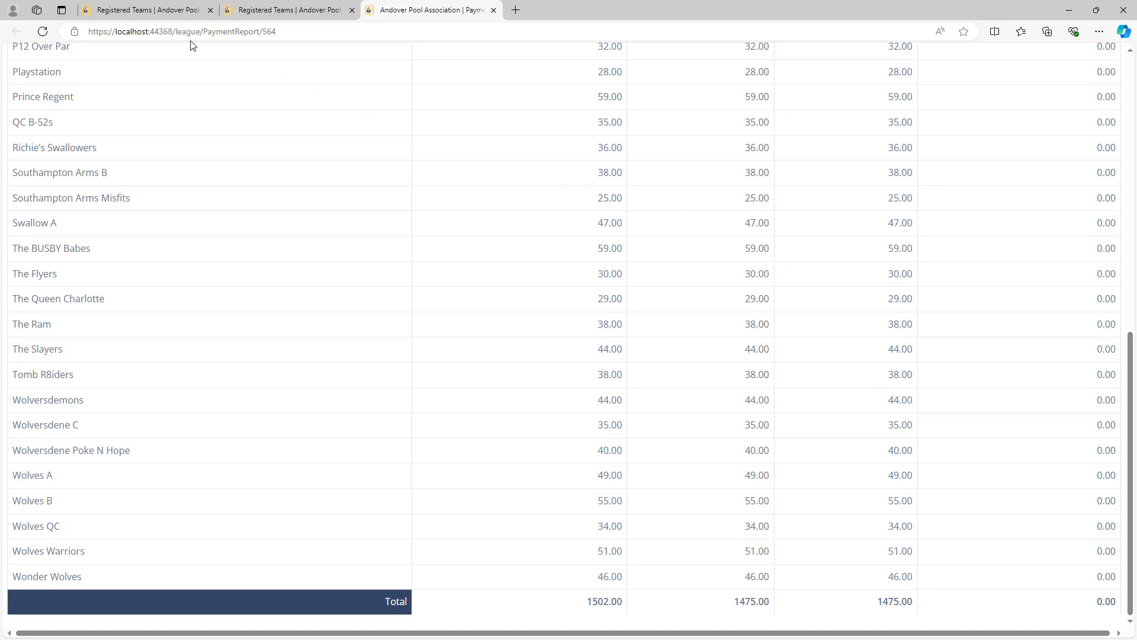
# Return to Registered Teams with Collect custom information left off, scrolling to Wonder Wolves at the end.
pyautogui.click(164, 10)
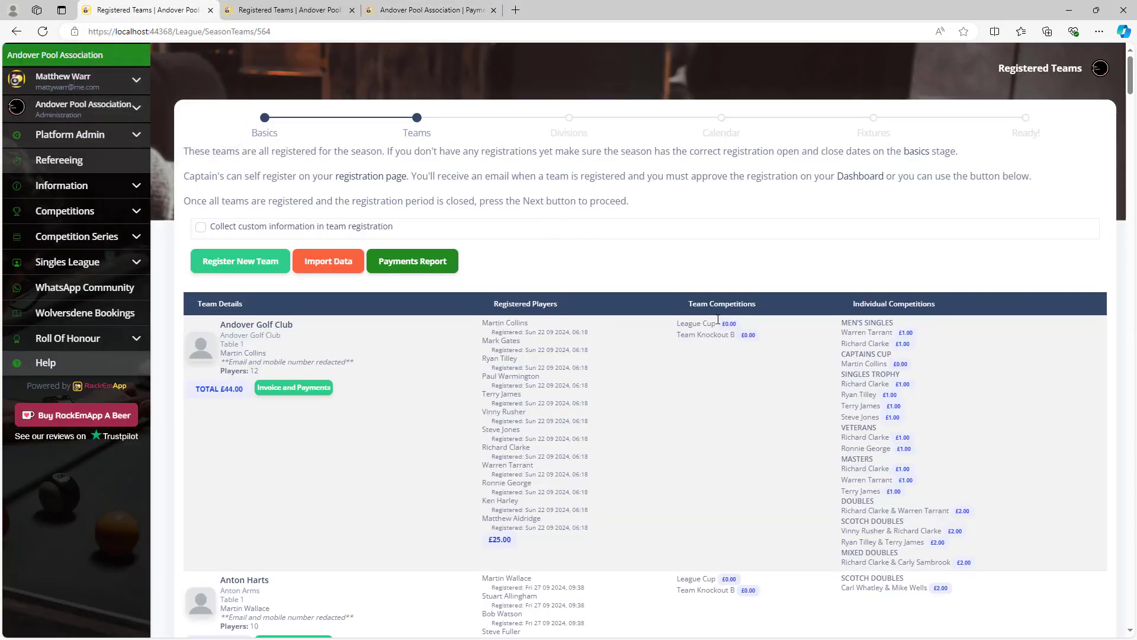
pyautogui.click(201, 228)
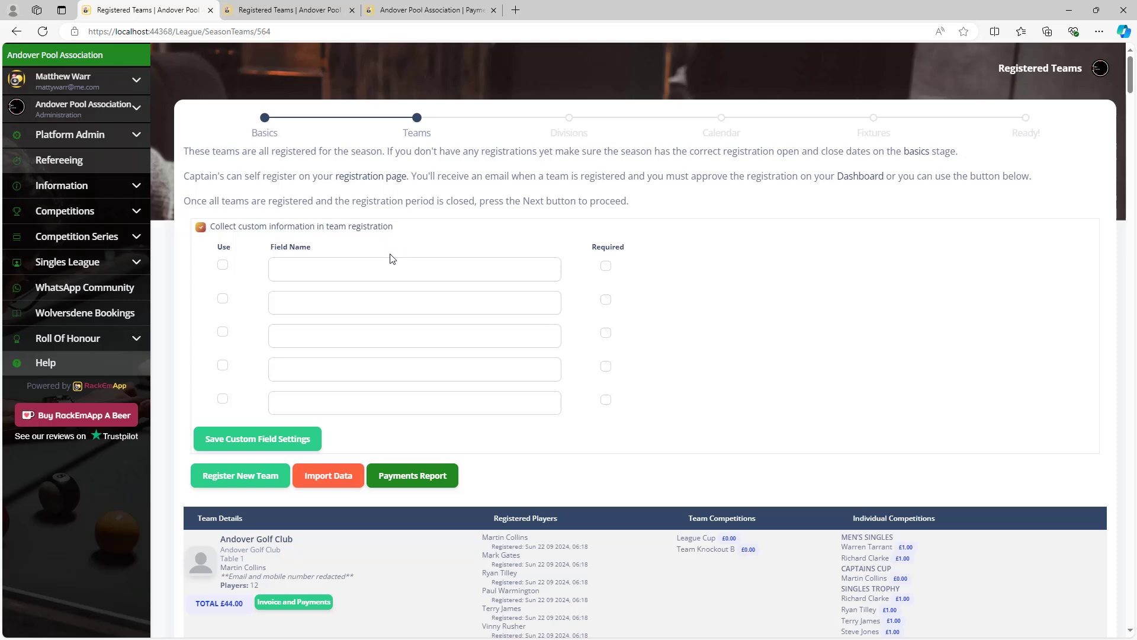
pyautogui.click(329, 267)
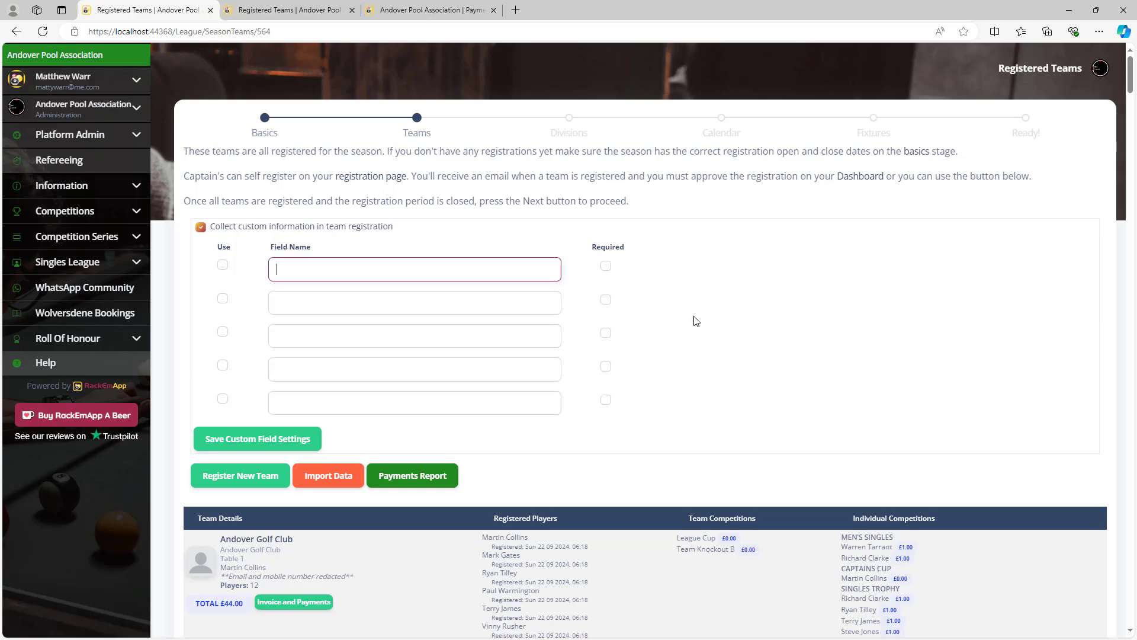
pyautogui.click(201, 227)
pyautogui.scroll(-20, 776, 352)
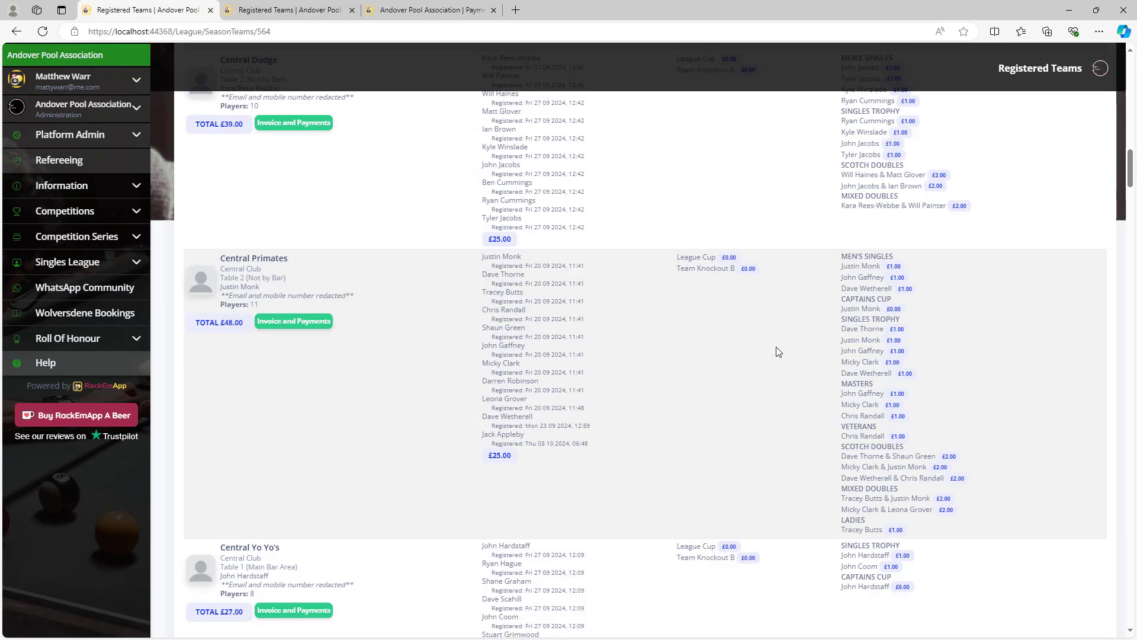
pyautogui.scroll(-15, 848, 352)
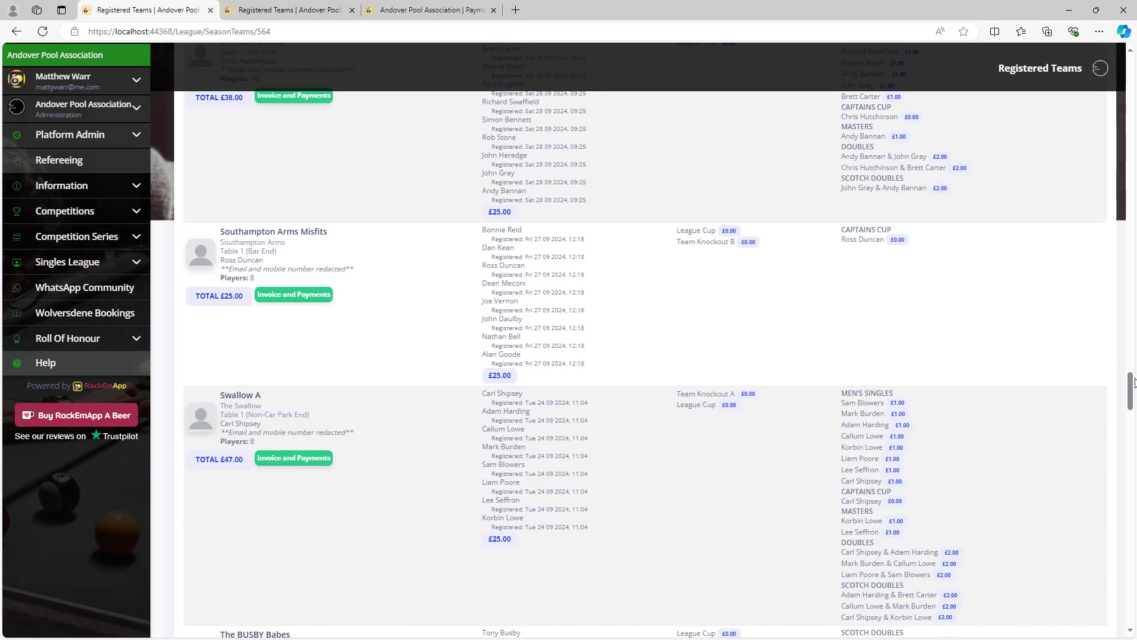
pyautogui.moveTo(1133, 382); pyautogui.dragTo(1132, 599)
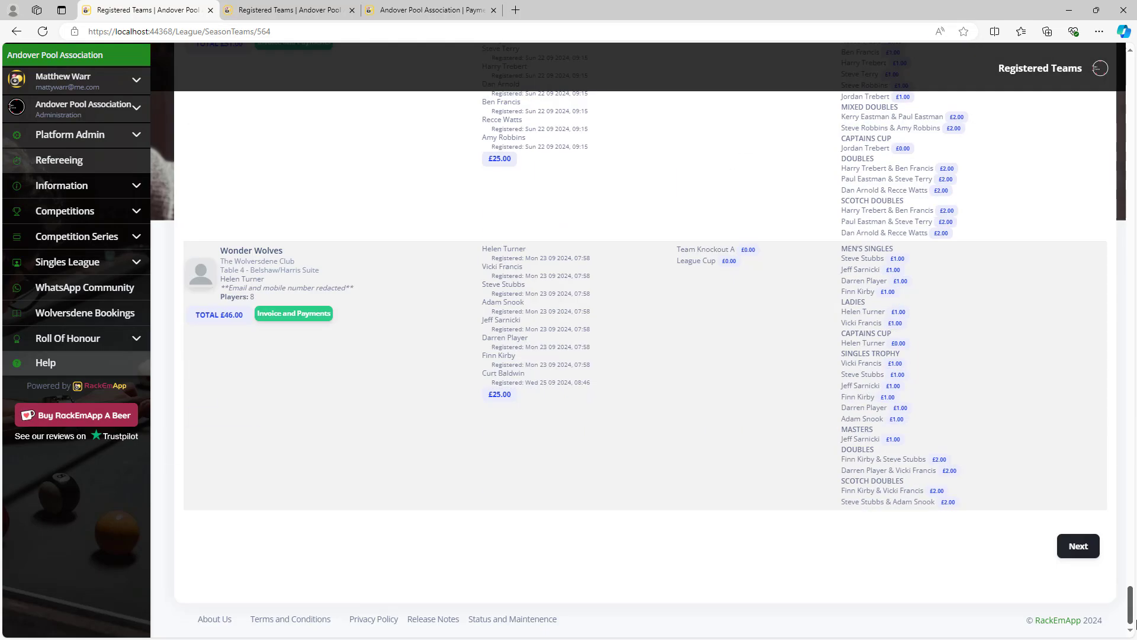
# Advance to Season Division Setup and check Premier's standard options, keeping Category A.
pyautogui.click(1087, 548)
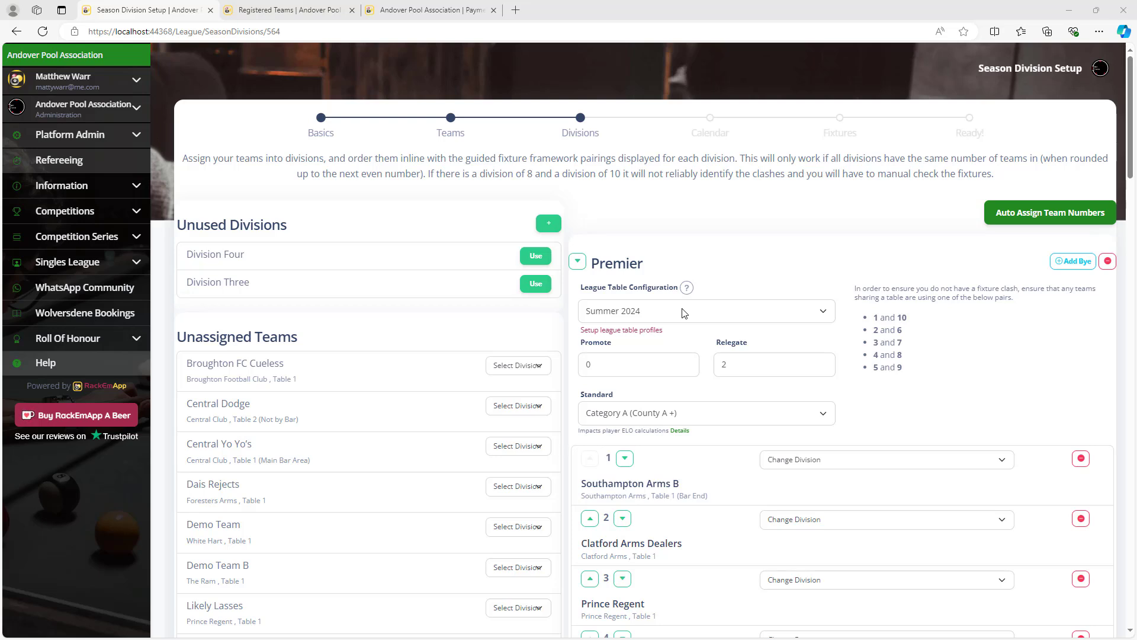
pyautogui.click(653, 331)
pyautogui.click(823, 411)
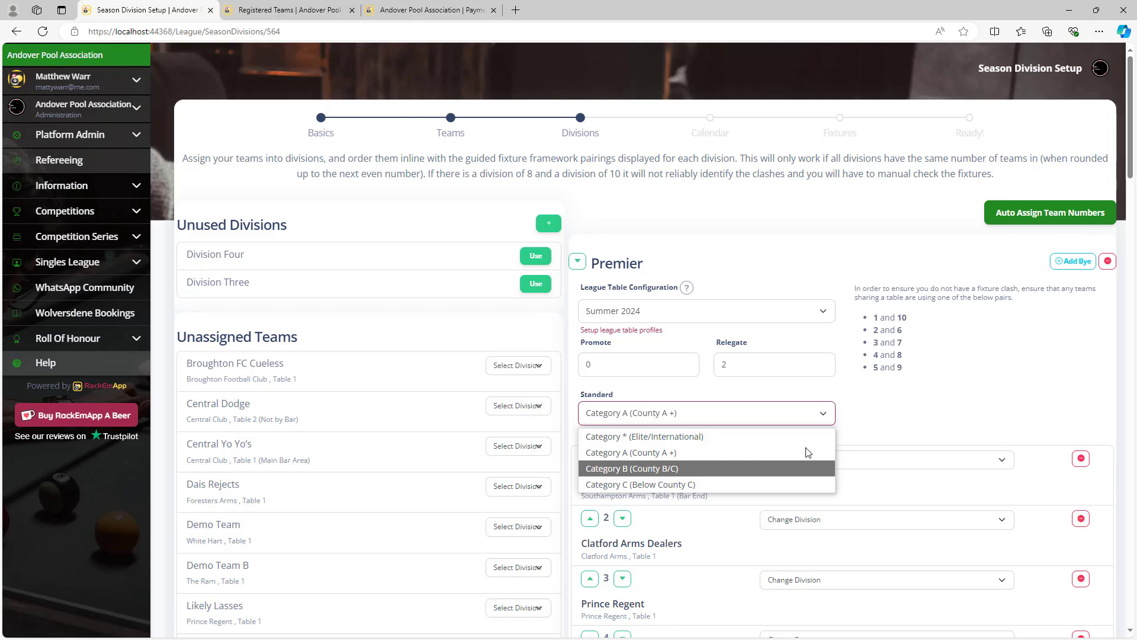
pyautogui.click(914, 420)
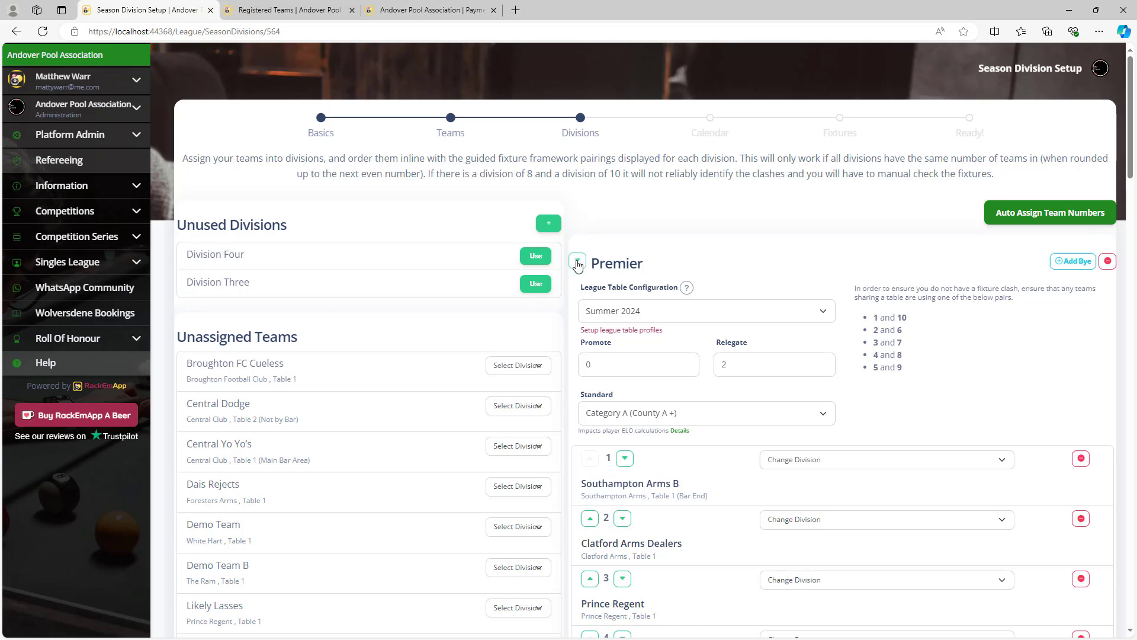
# Move Division One above Premier, then restore Premier to first place.
pyautogui.scroll(-12, 575, 308)
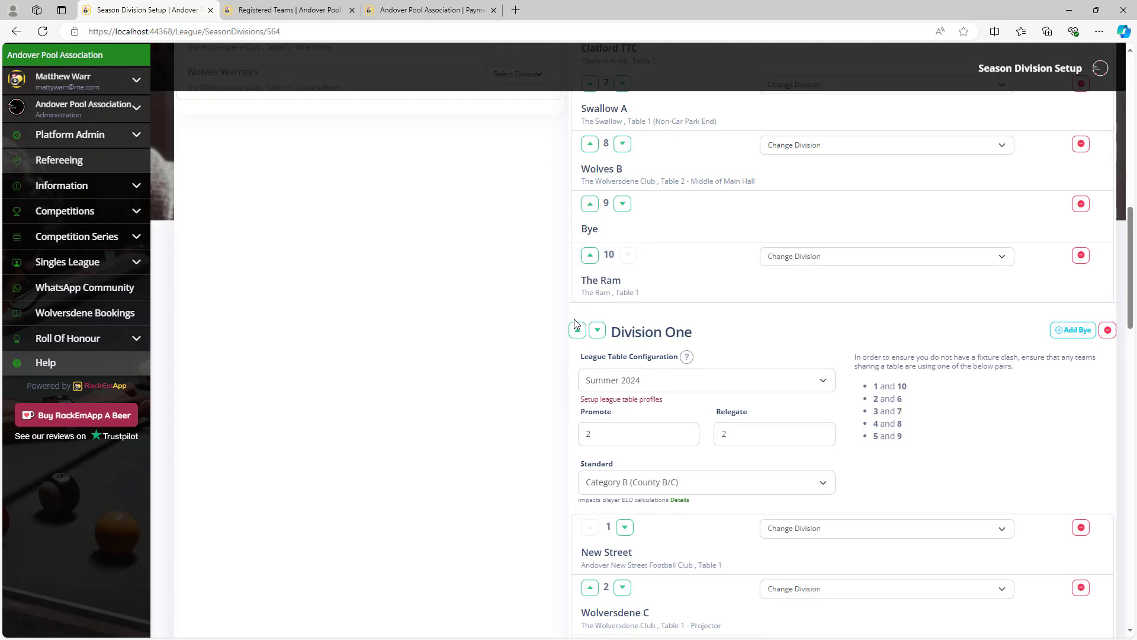
pyautogui.click(577, 300)
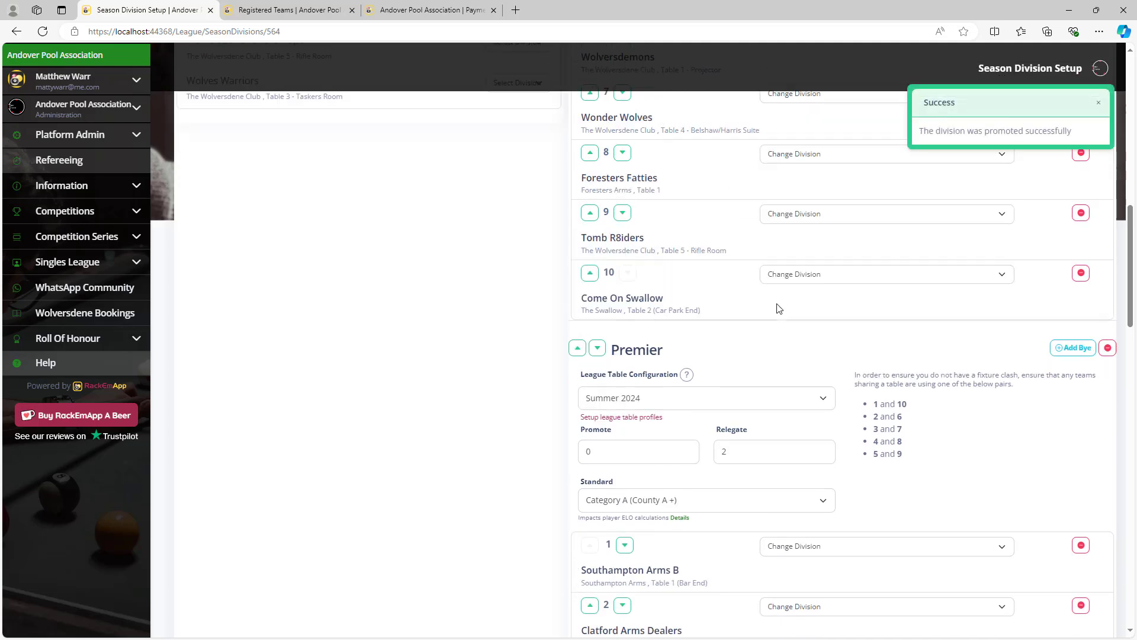
pyautogui.scroll(12, 778, 310)
pyautogui.scroll(-8, 749, 336)
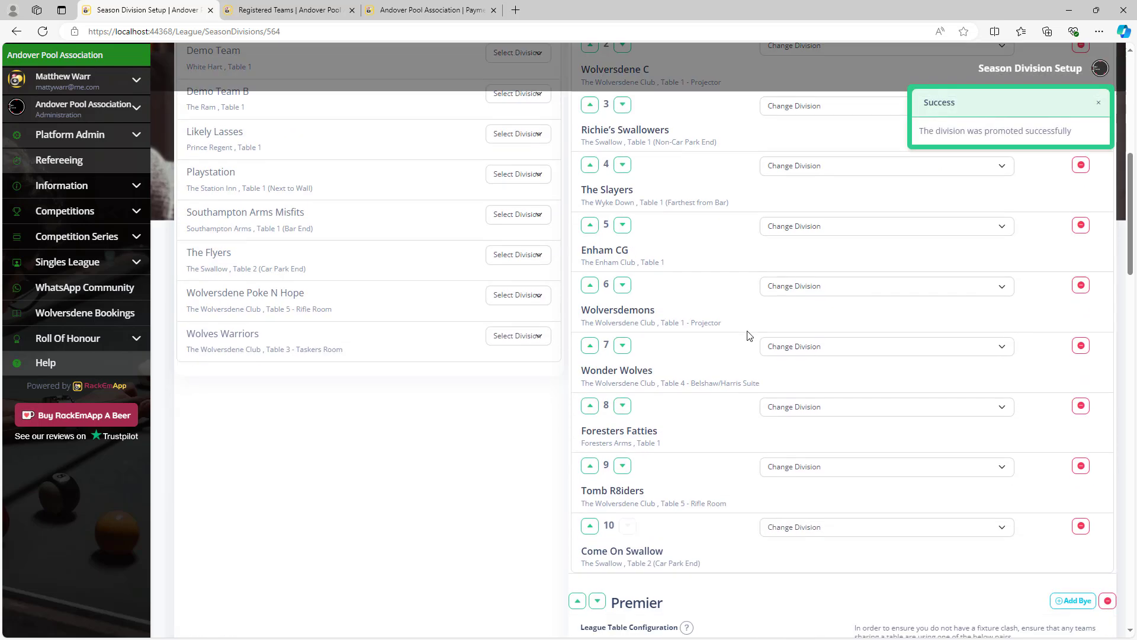
pyautogui.scroll(-4, 750, 336)
pyautogui.click(578, 357)
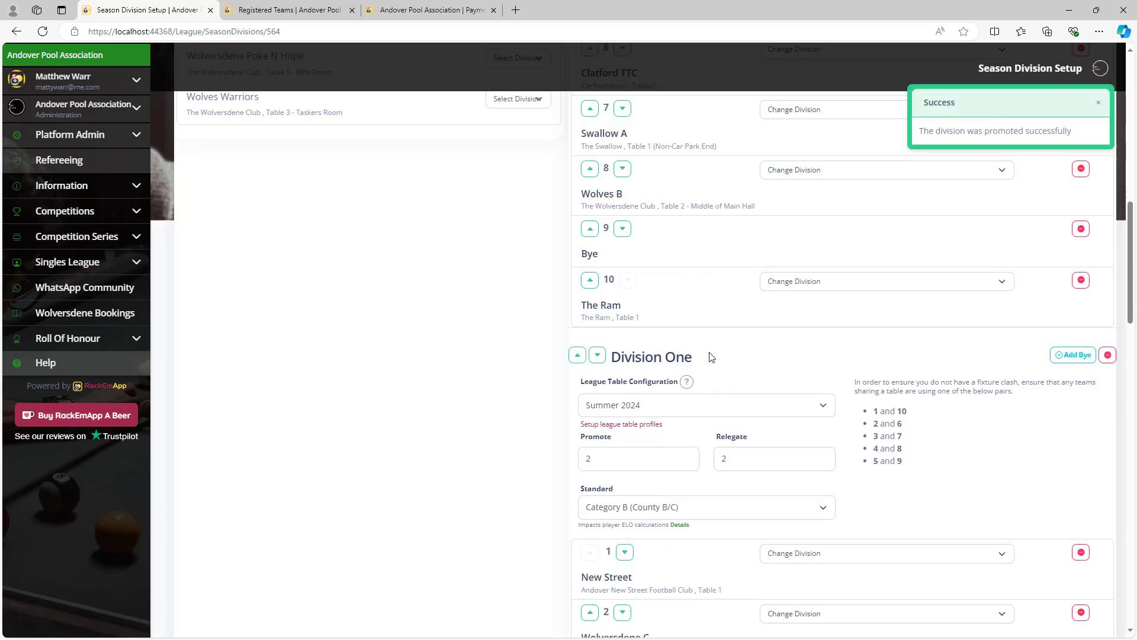
pyautogui.scroll(13, 711, 356)
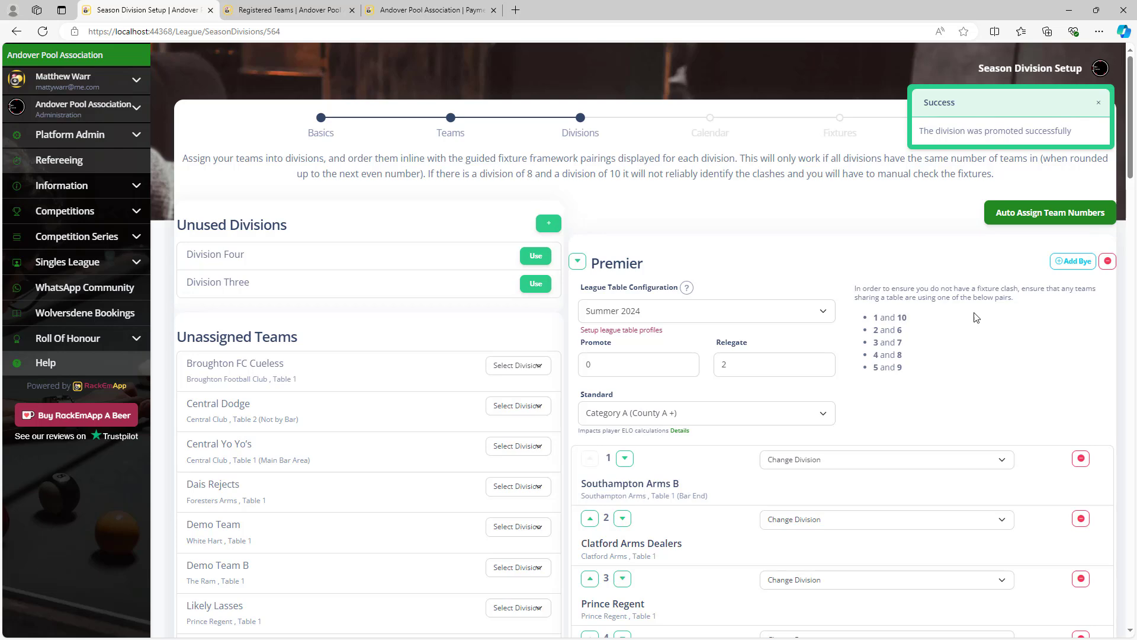
# Remove the Premier division's existing bye, then add a new bye and confirm.
pyautogui.click(1084, 264)
pyautogui.scroll(-7, 787, 330)
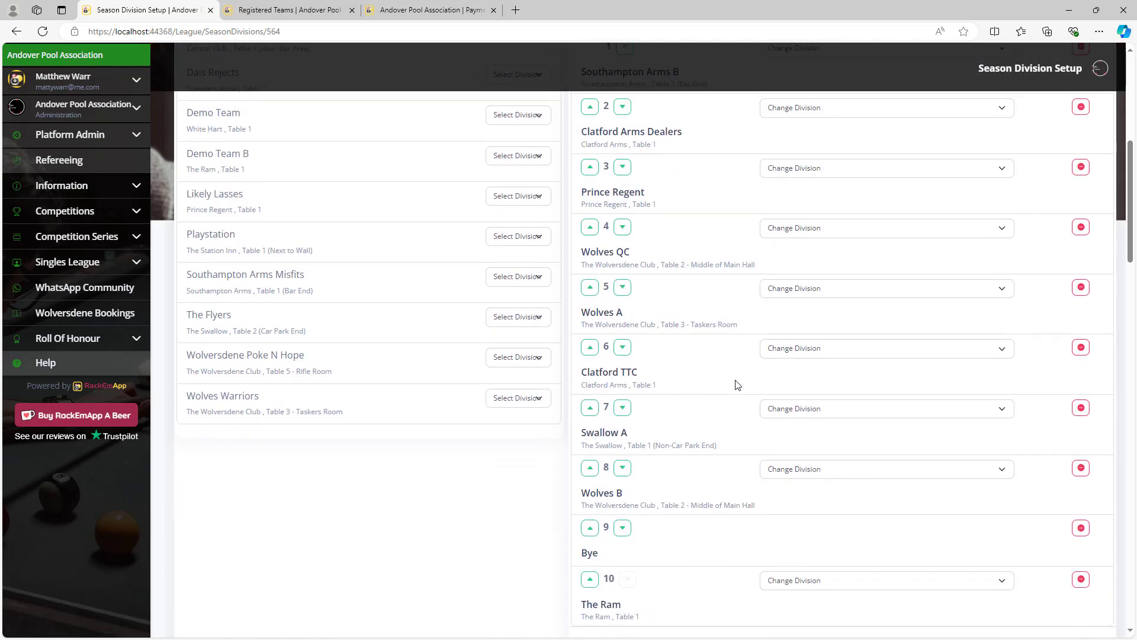
pyautogui.scroll(-2, 737, 385)
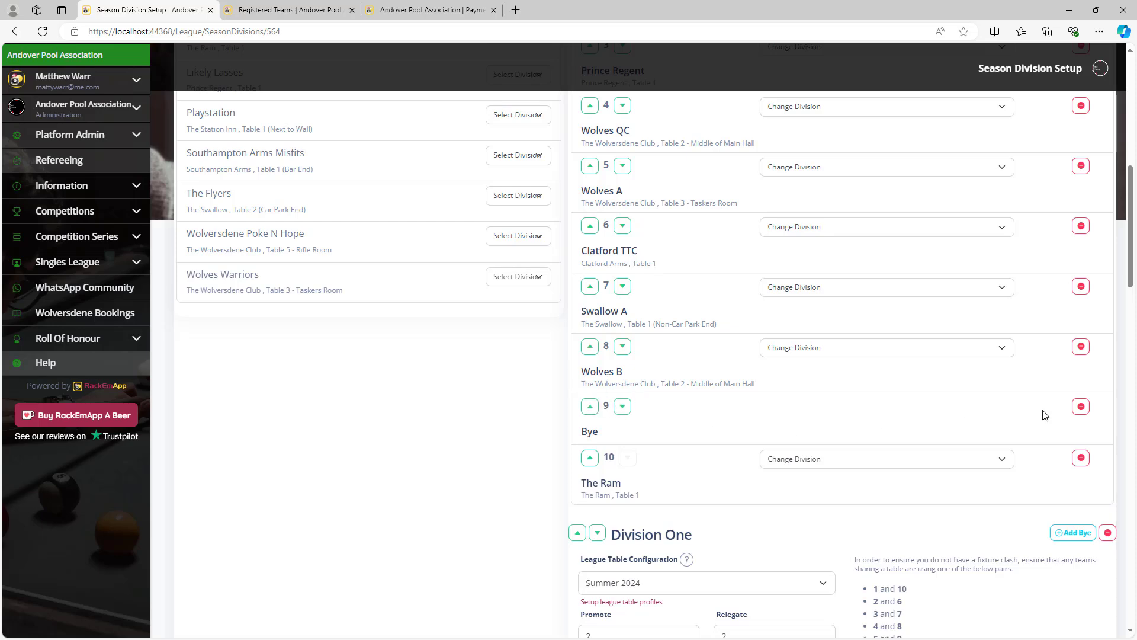
pyautogui.click(1080, 408)
pyautogui.scroll(9, 1019, 382)
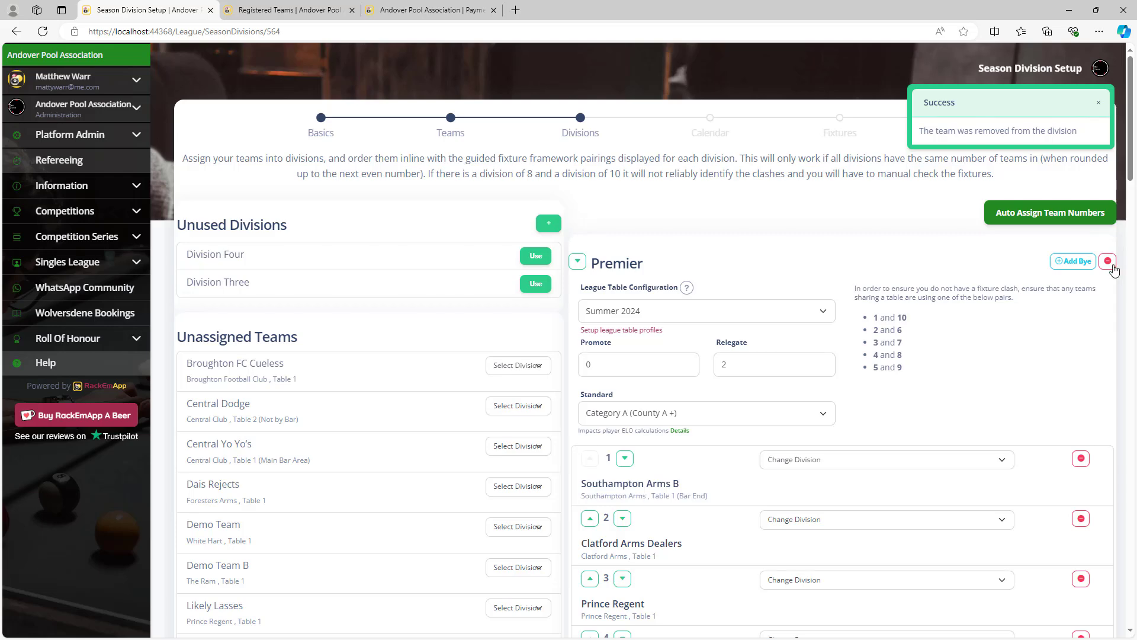
pyautogui.click(1073, 261)
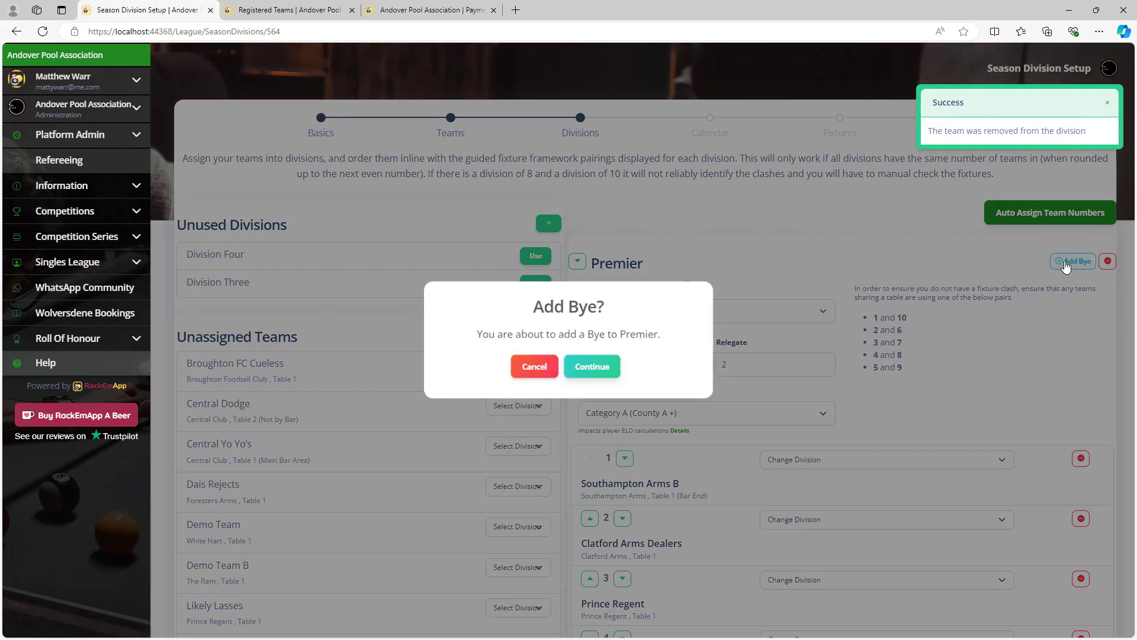
pyautogui.click(620, 381)
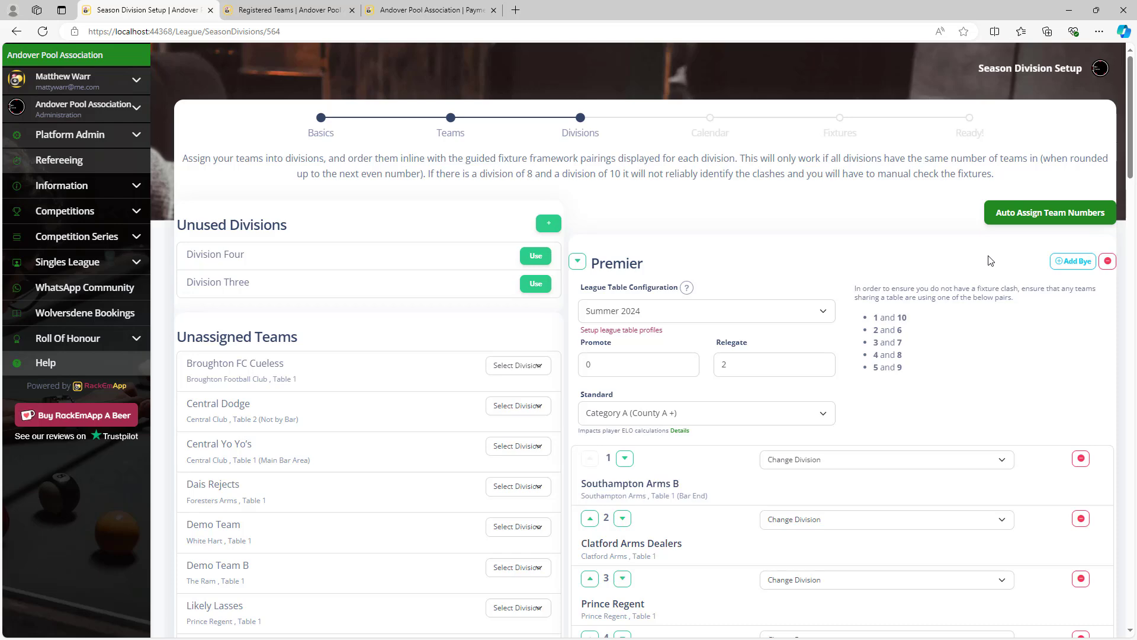
pyautogui.scroll(-3, 990, 260)
pyautogui.scroll(-4, 948, 273)
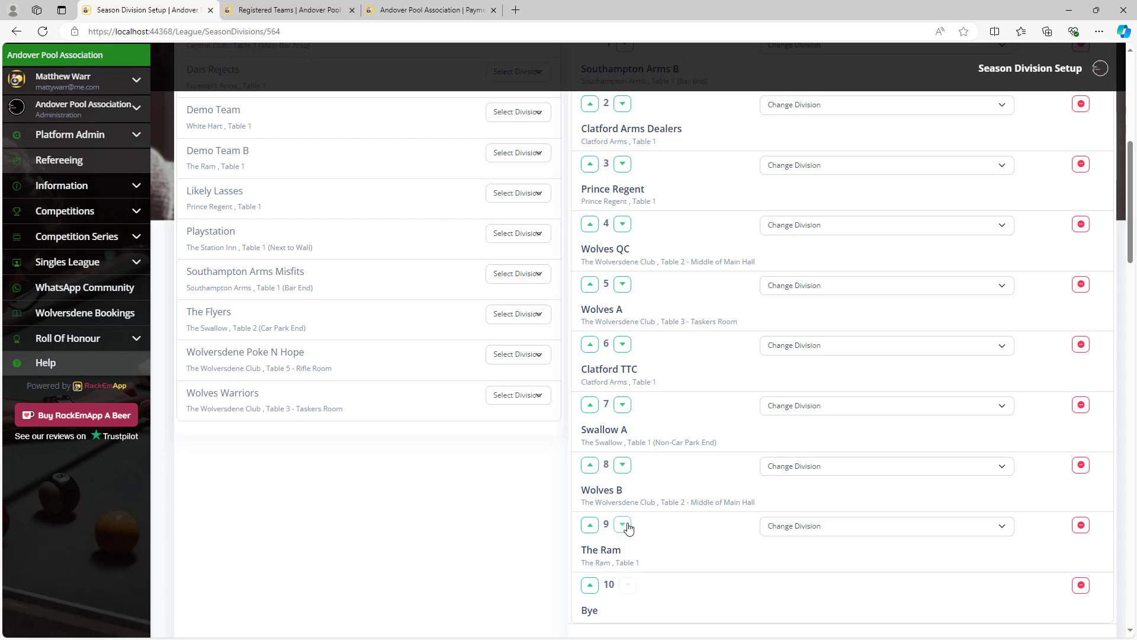
pyautogui.scroll(7, 711, 566)
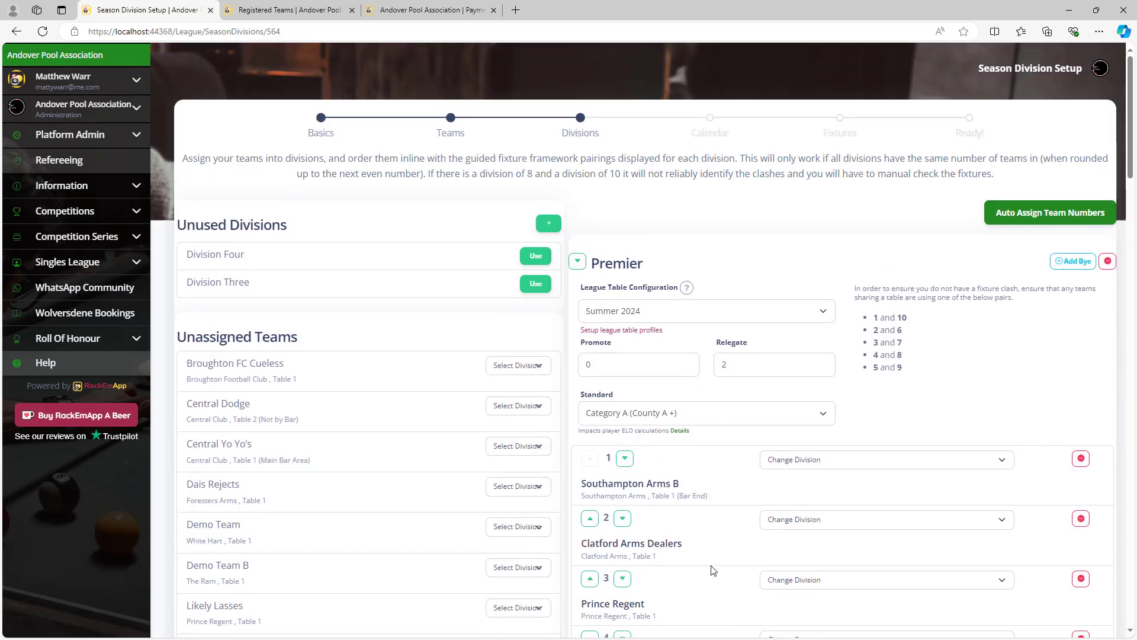
pyautogui.scroll(-2, 866, 386)
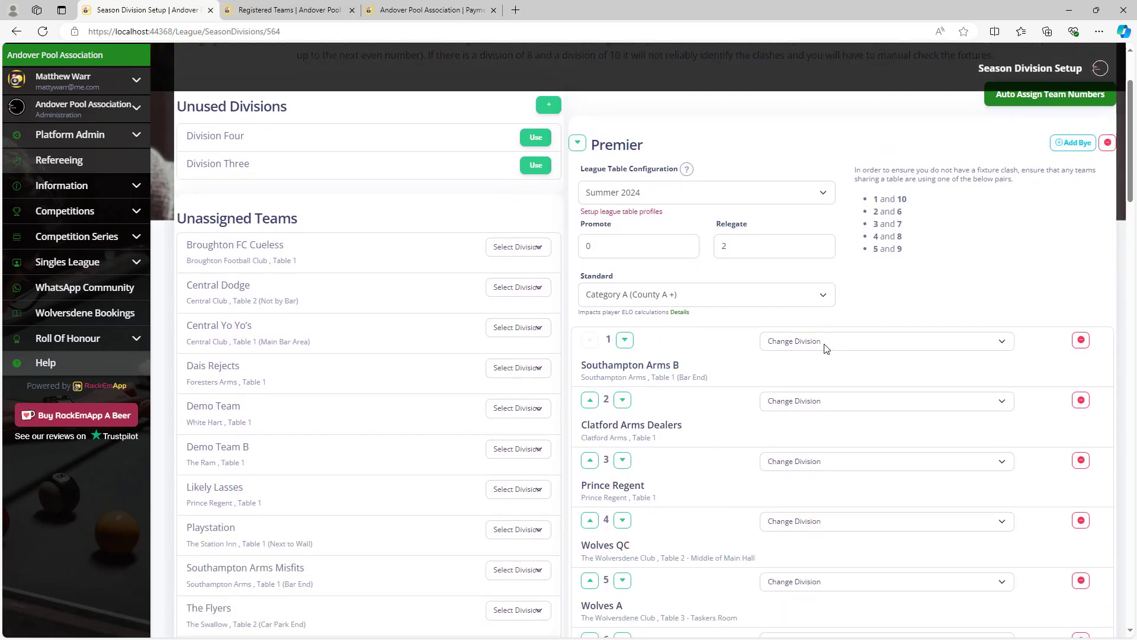
pyautogui.click(885, 341)
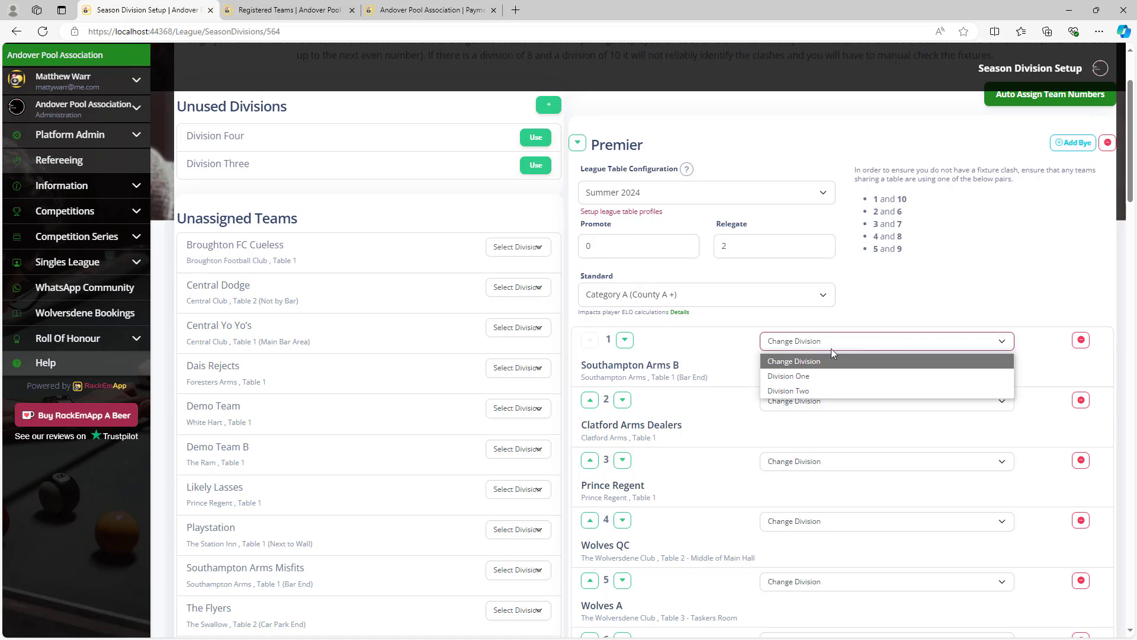
pyautogui.click(995, 303)
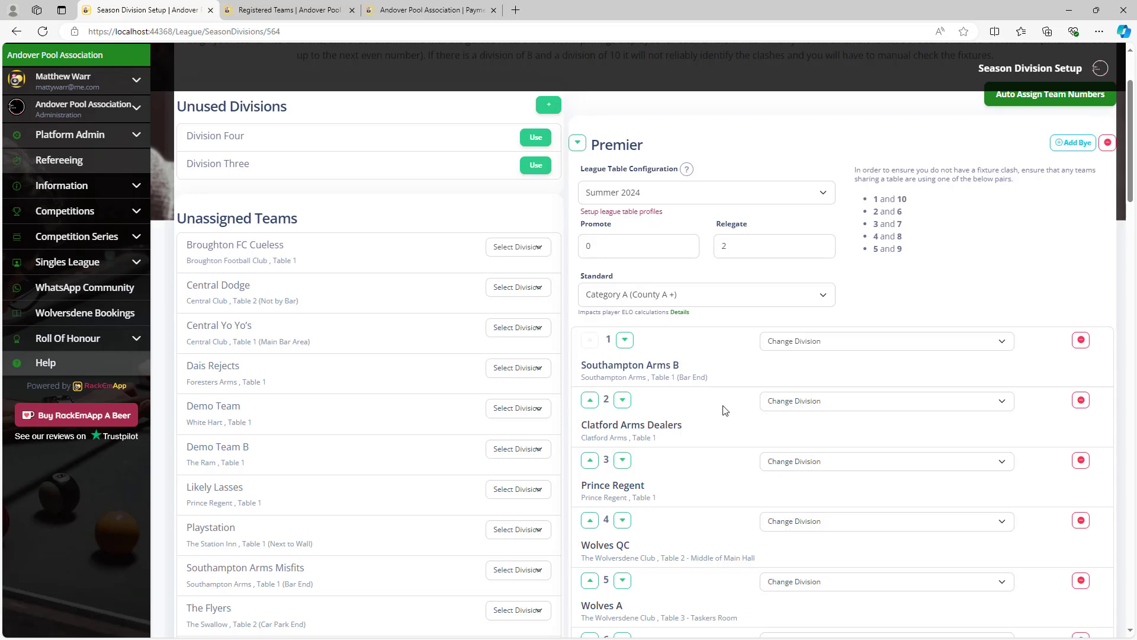
pyautogui.scroll(2, 713, 409)
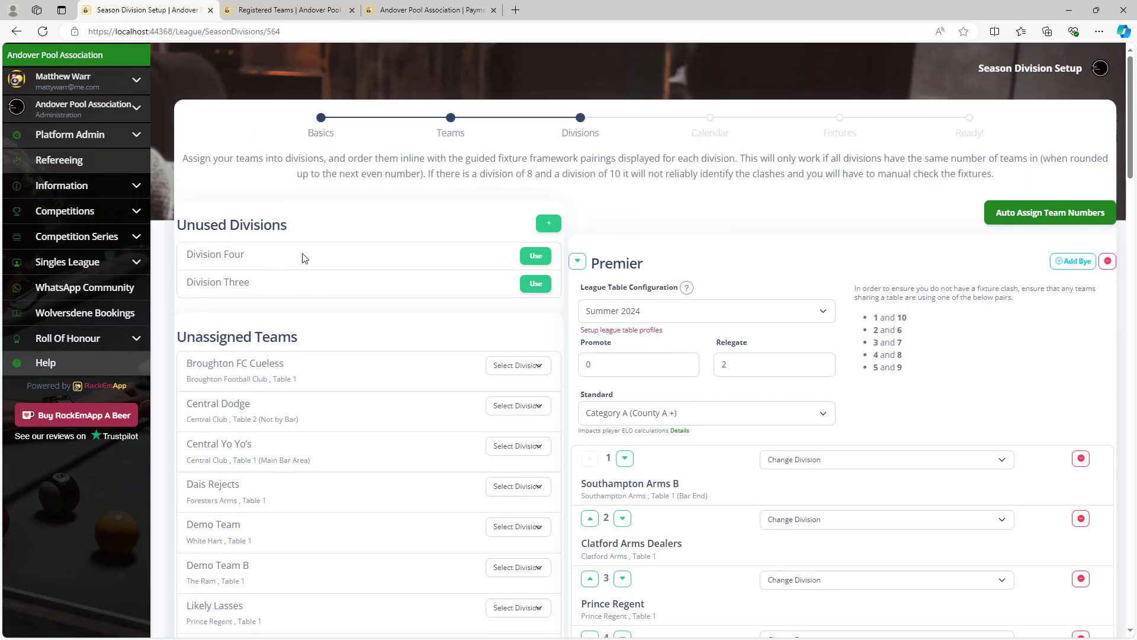
pyautogui.scroll(-9, 584, 415)
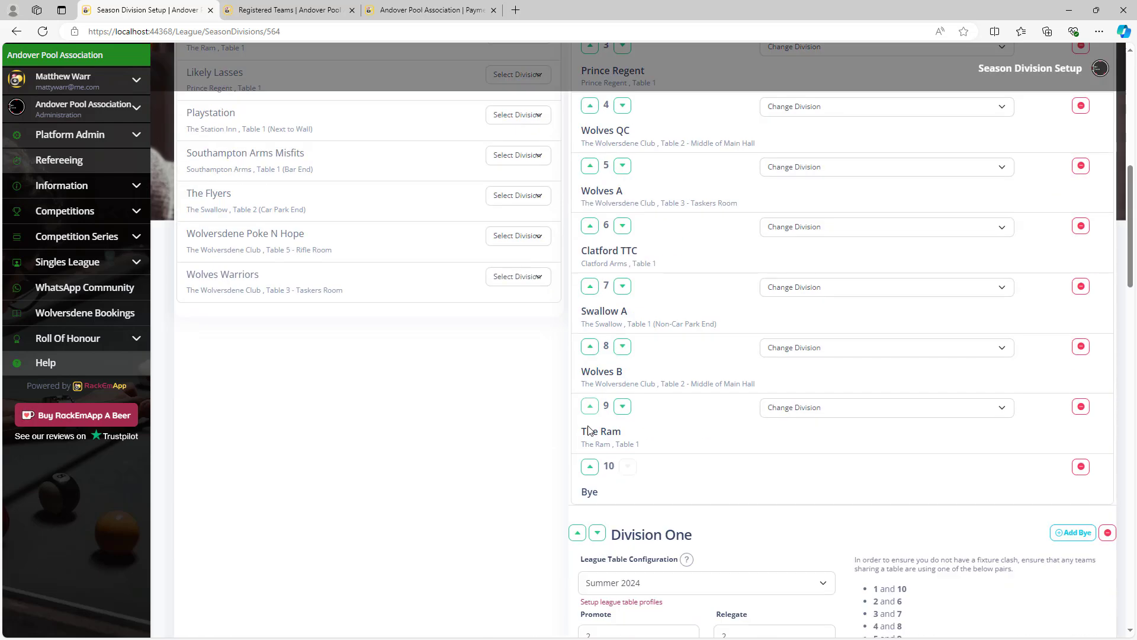
pyautogui.scroll(-20, 590, 430)
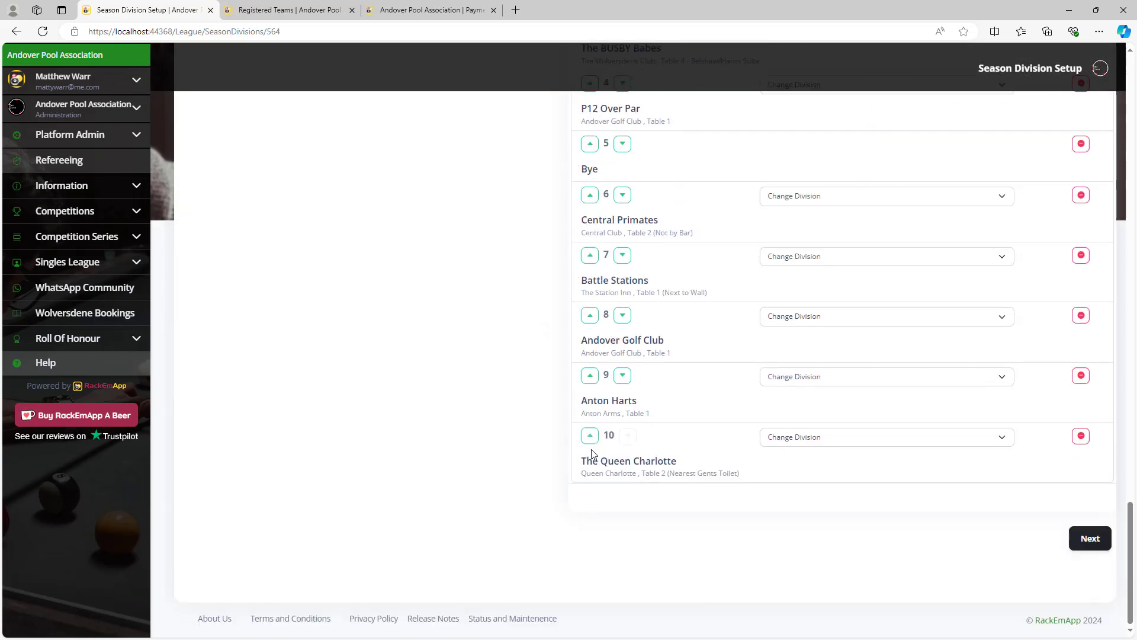
pyautogui.scroll(20, 592, 453)
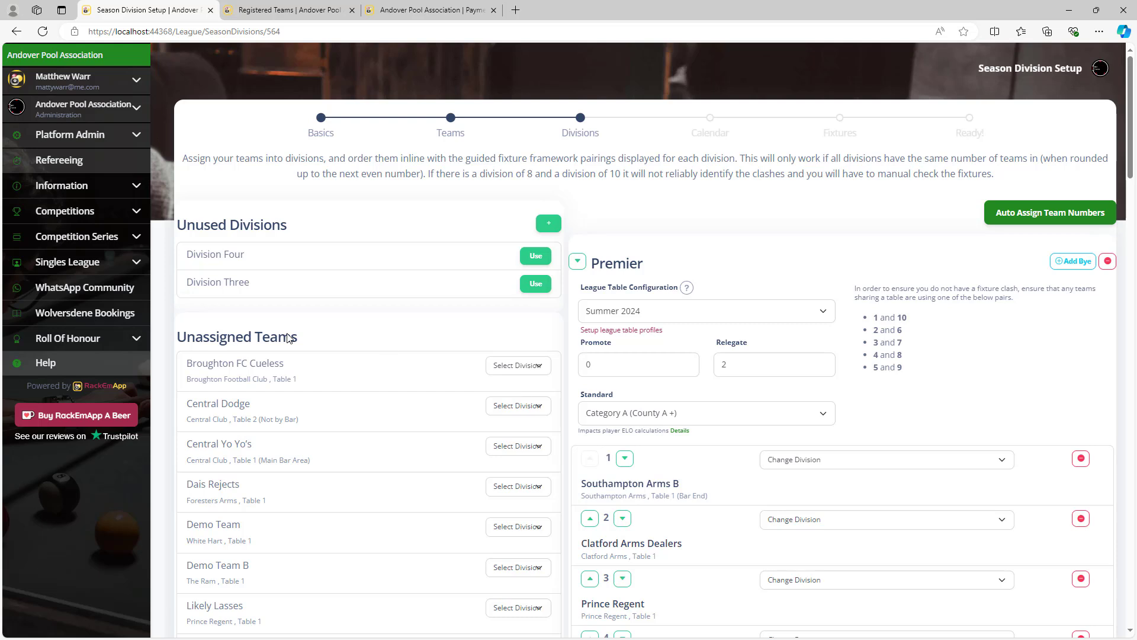
# Use Division Three for the season, dismissing the new division form unsaved.
pyautogui.click(536, 284)
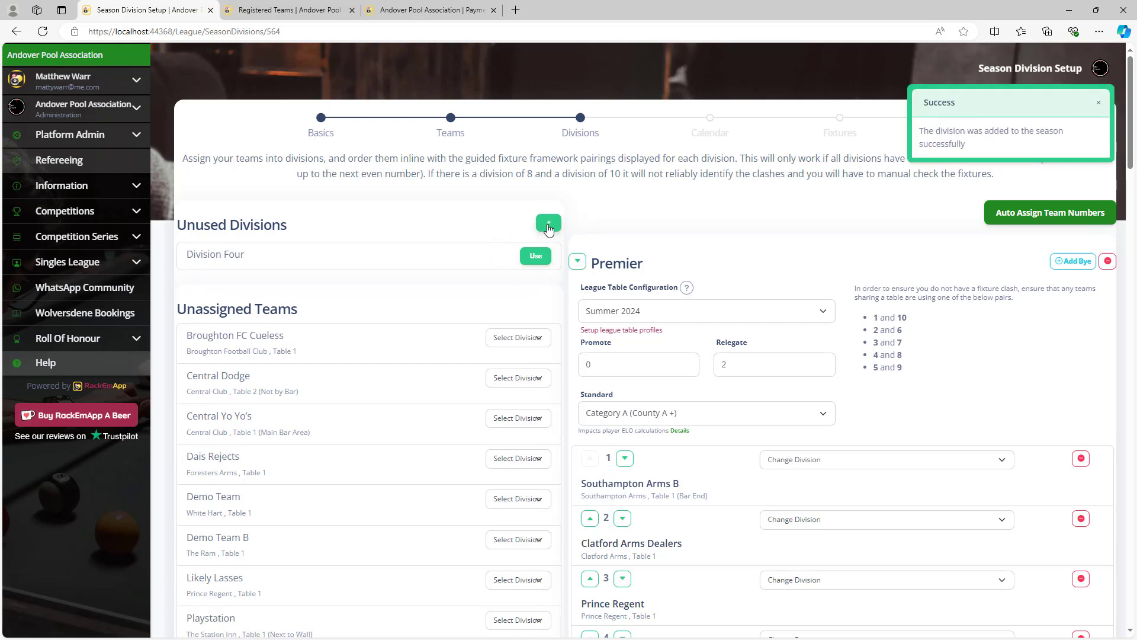
pyautogui.click(549, 225)
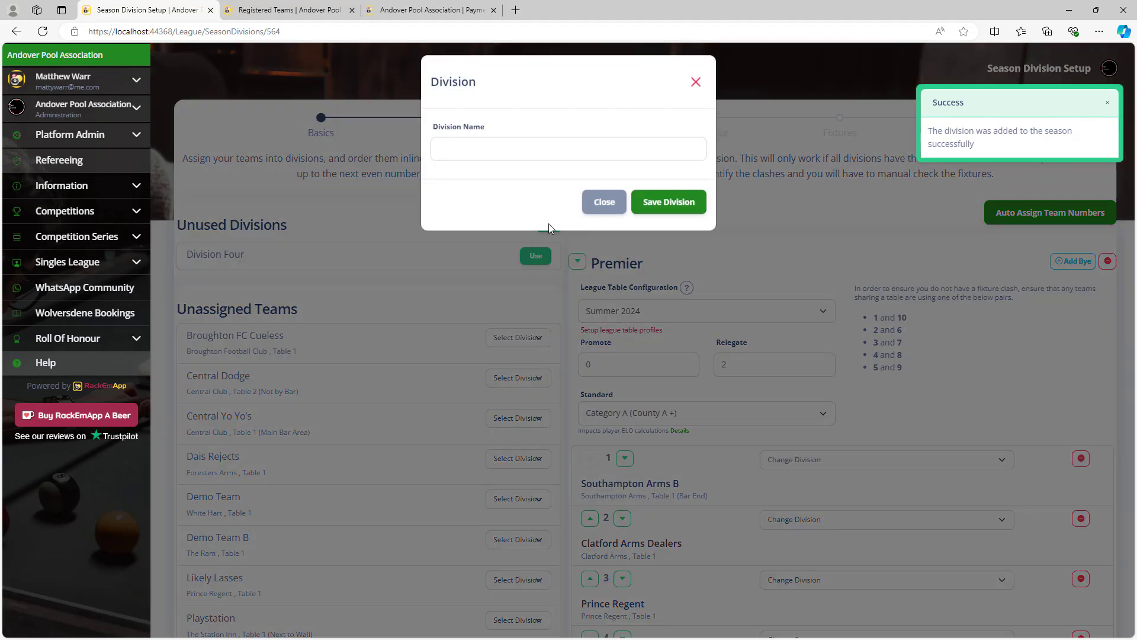
pyautogui.click(696, 89)
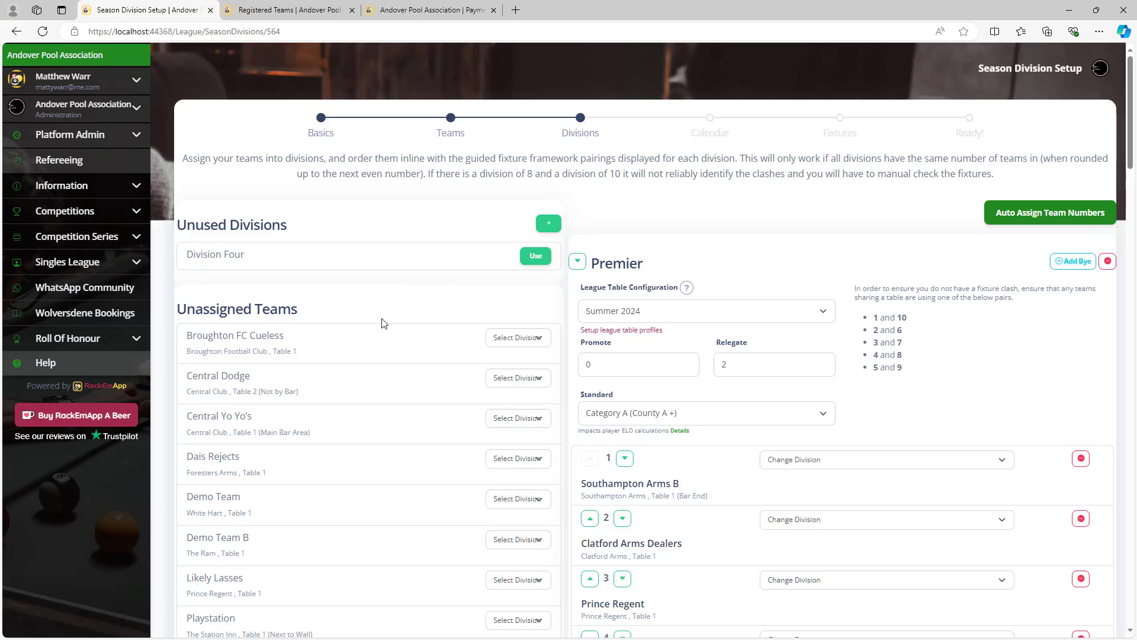
pyautogui.scroll(-4, 382, 323)
# Put Broughton FC Cueless, Central Dodge, Central Yo Yo's, Dais Rejects, Demo Team and Demo Team B into Division Three.
pyautogui.scroll(3, 382, 323)
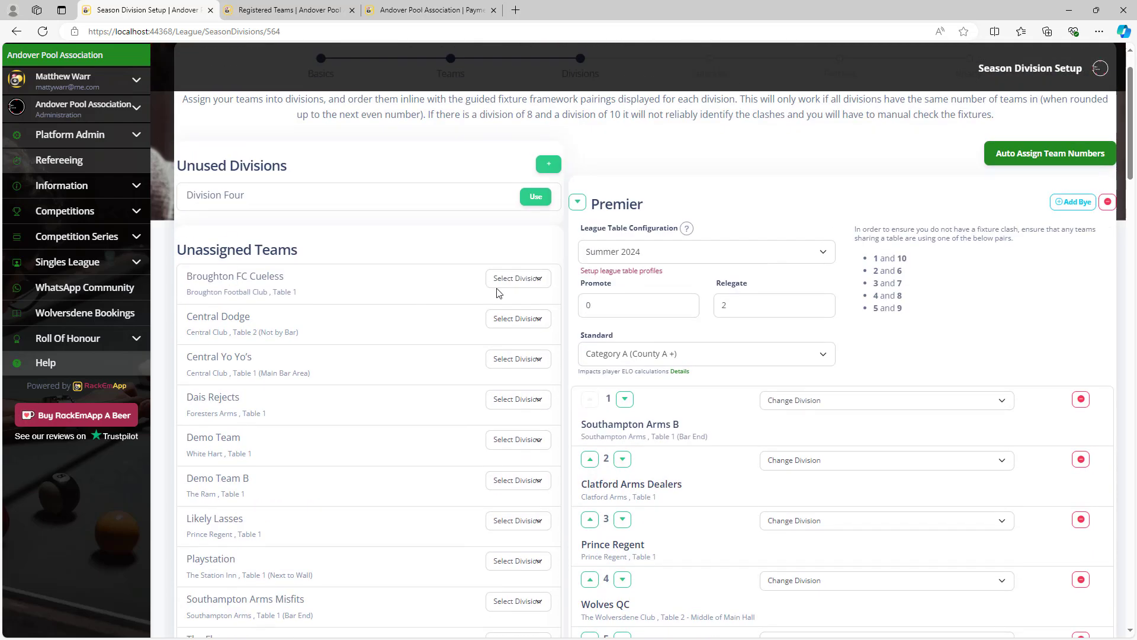
pyautogui.click(513, 286)
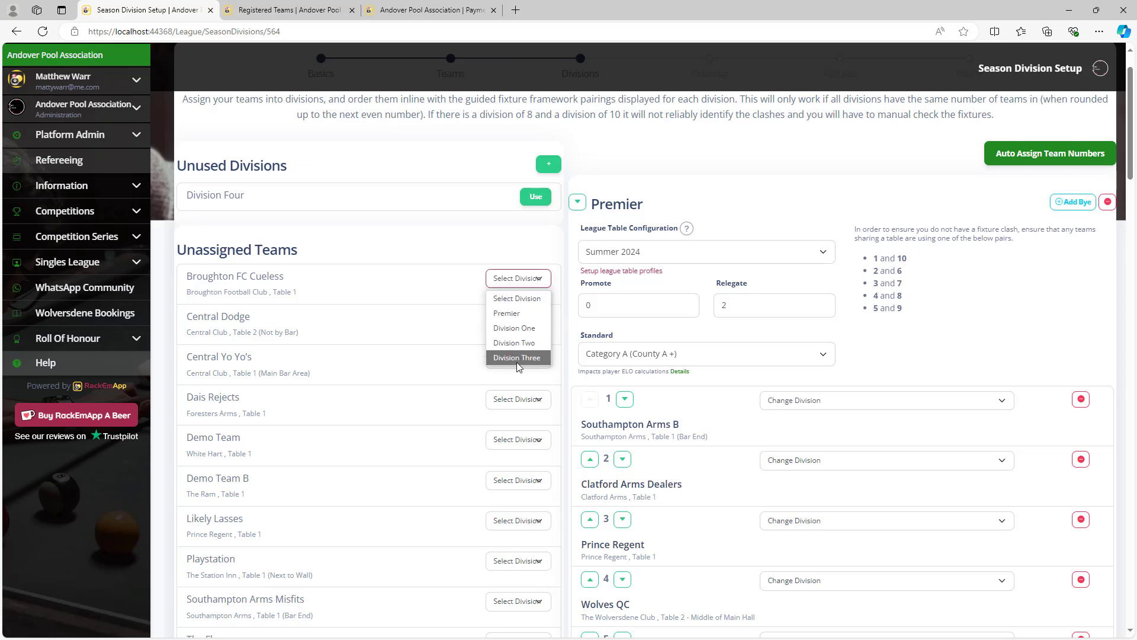
pyautogui.click(519, 358)
pyautogui.click(527, 282)
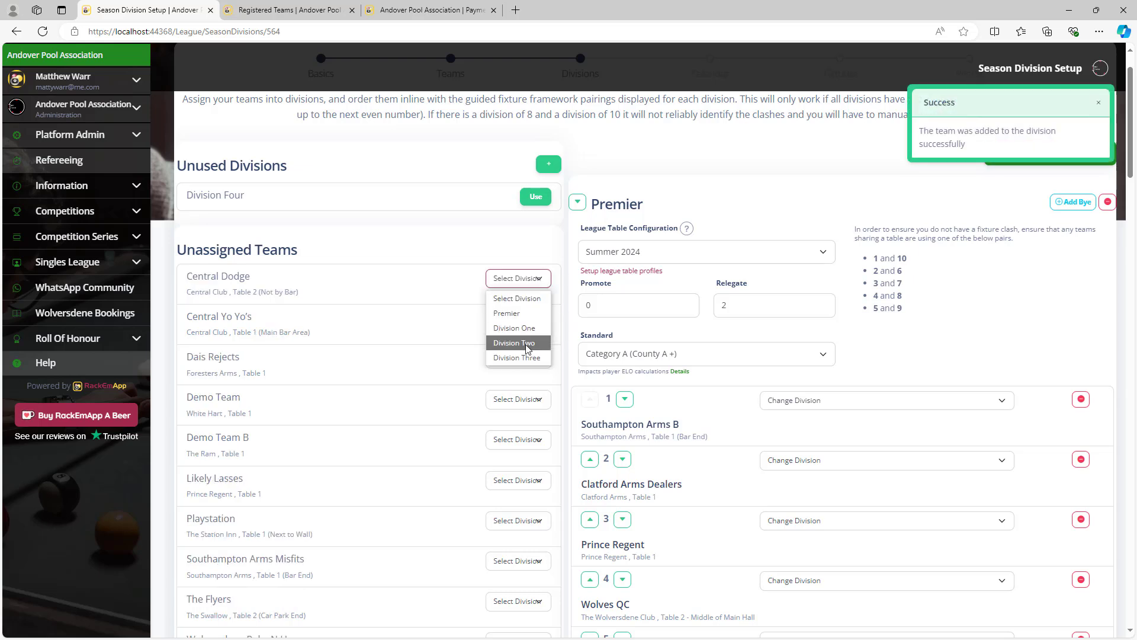
pyautogui.click(526, 356)
pyautogui.click(526, 278)
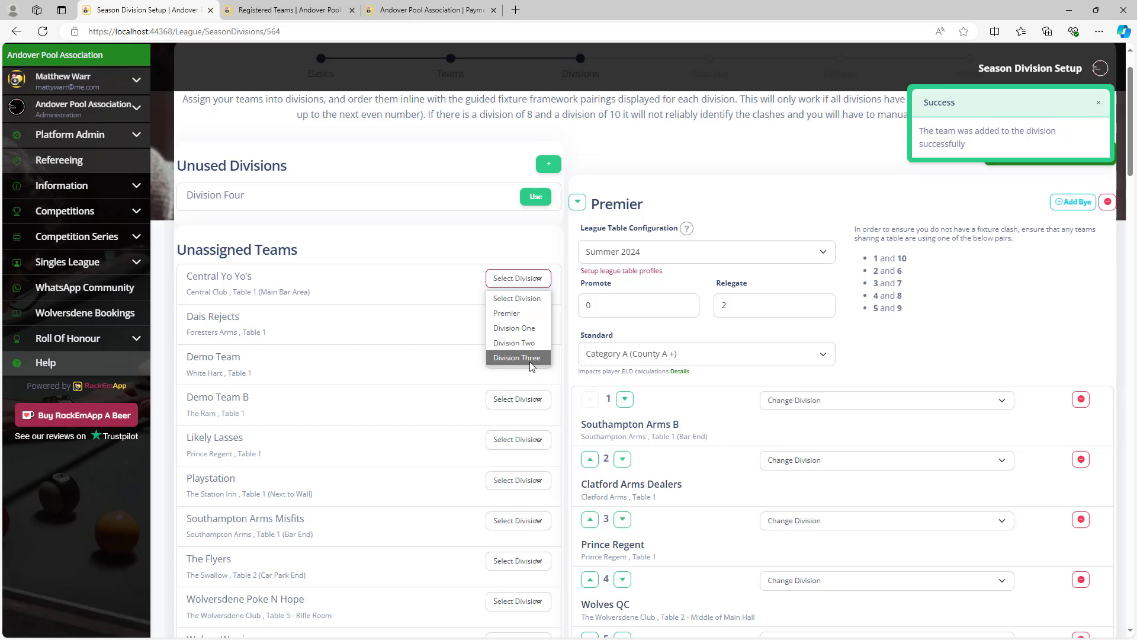
pyautogui.click(519, 357)
pyautogui.click(533, 282)
pyautogui.click(521, 358)
pyautogui.click(530, 278)
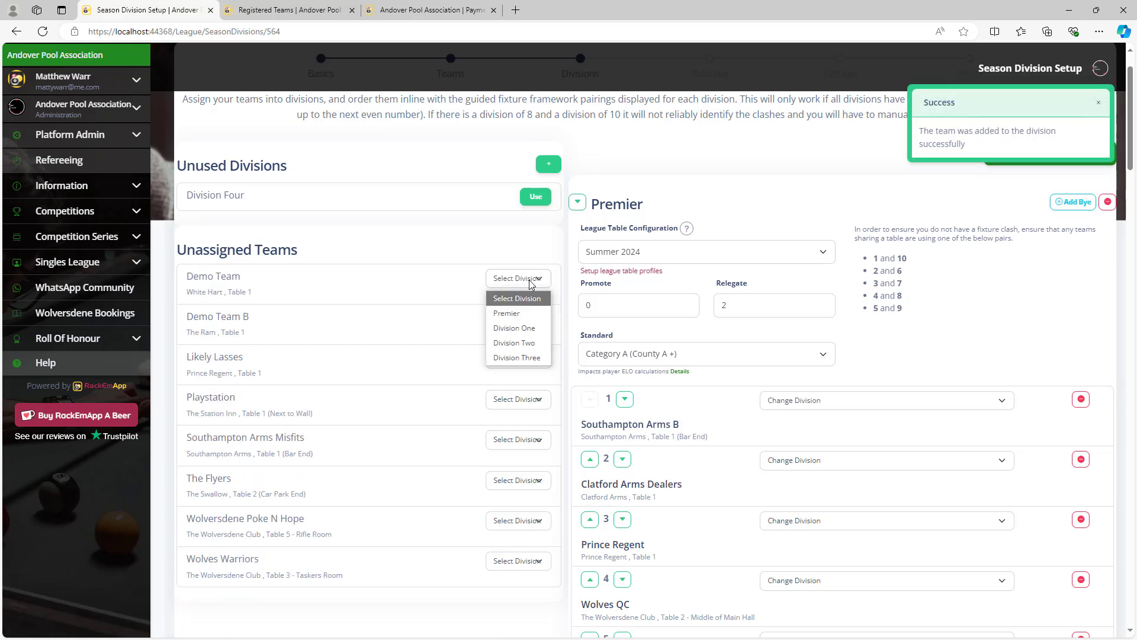
pyautogui.click(535, 357)
pyautogui.click(527, 280)
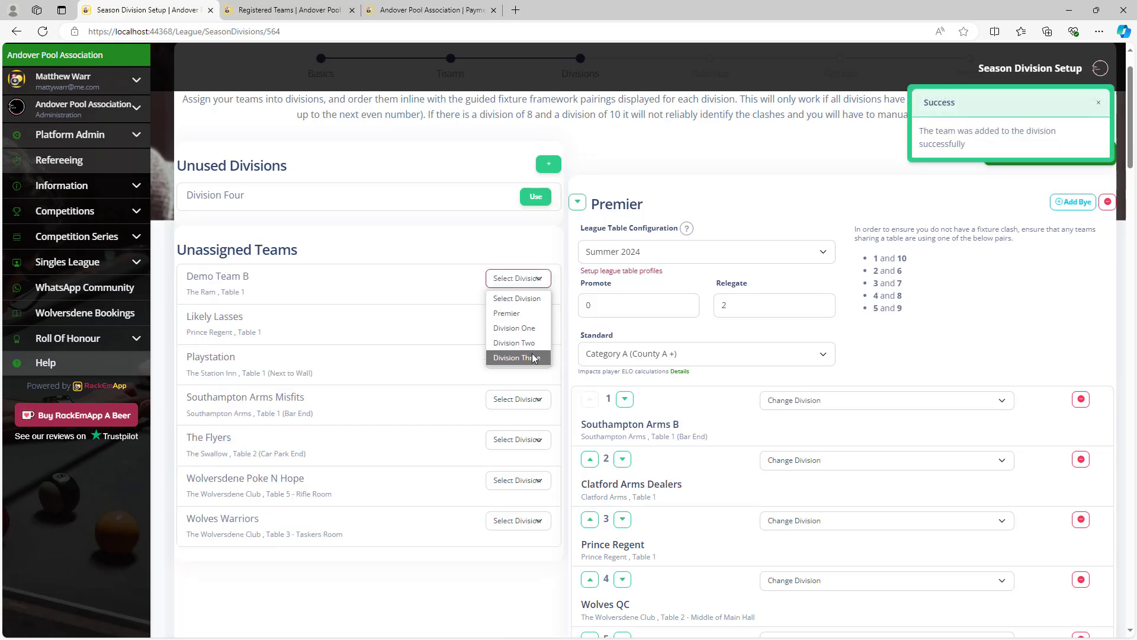
pyautogui.click(521, 358)
# Put Likely Lasses, Playstation, Southampton Arms Misfits, The Flyers, Wolversdene Poke N Hope and Wolves Warriors into Division Three.
pyautogui.click(530, 279)
pyautogui.click(521, 357)
pyautogui.click(528, 280)
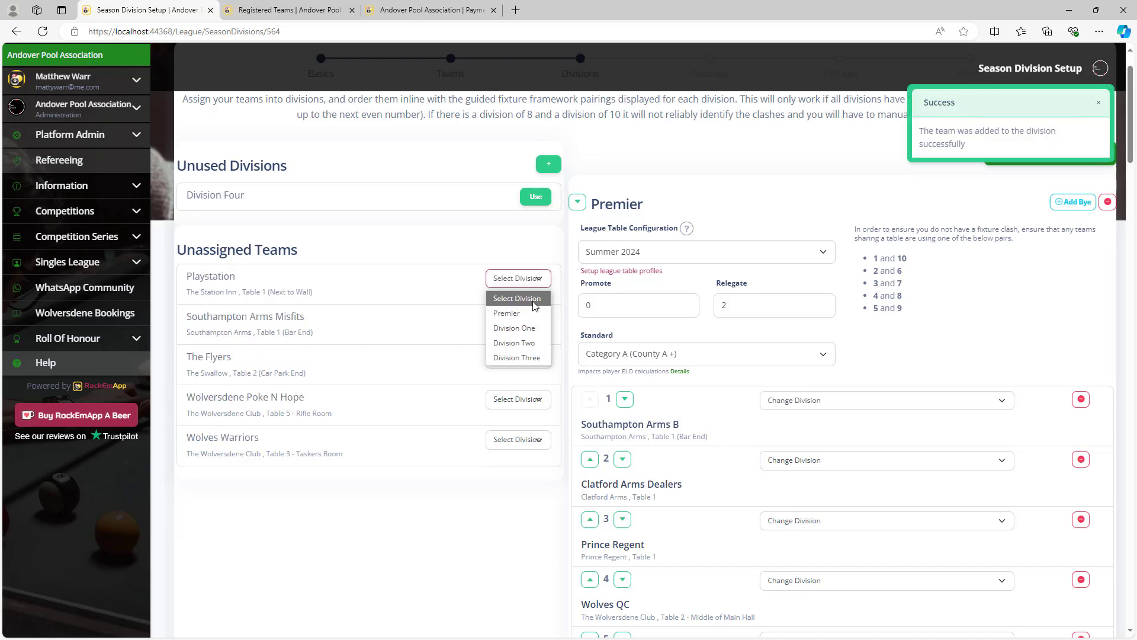
pyautogui.click(531, 357)
pyautogui.click(529, 280)
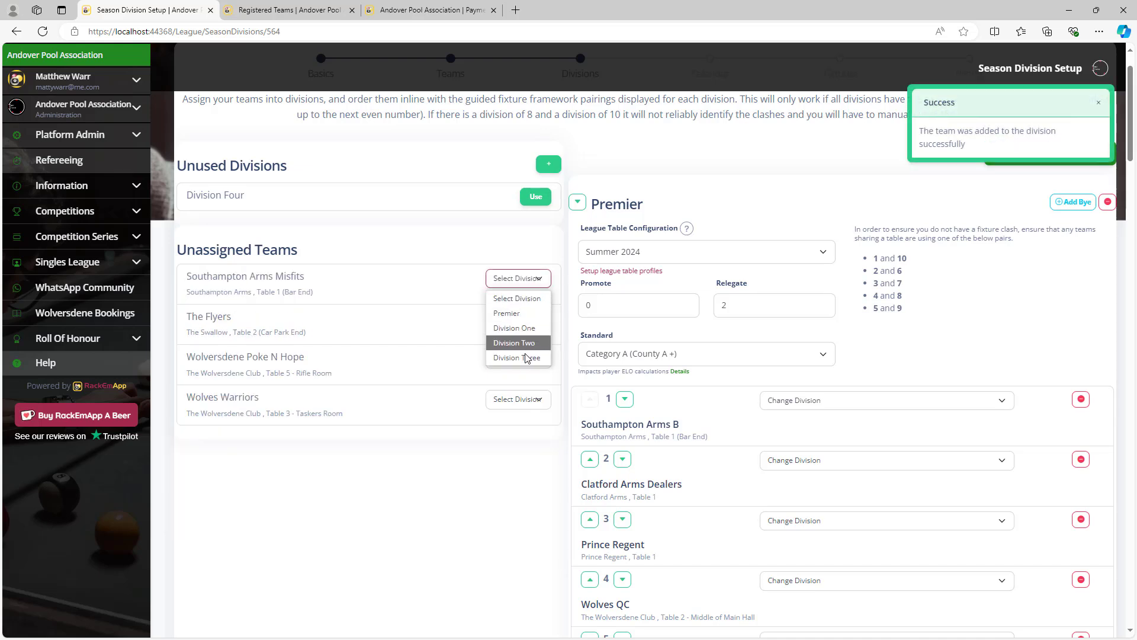
pyautogui.click(521, 358)
pyautogui.click(529, 280)
pyautogui.click(522, 358)
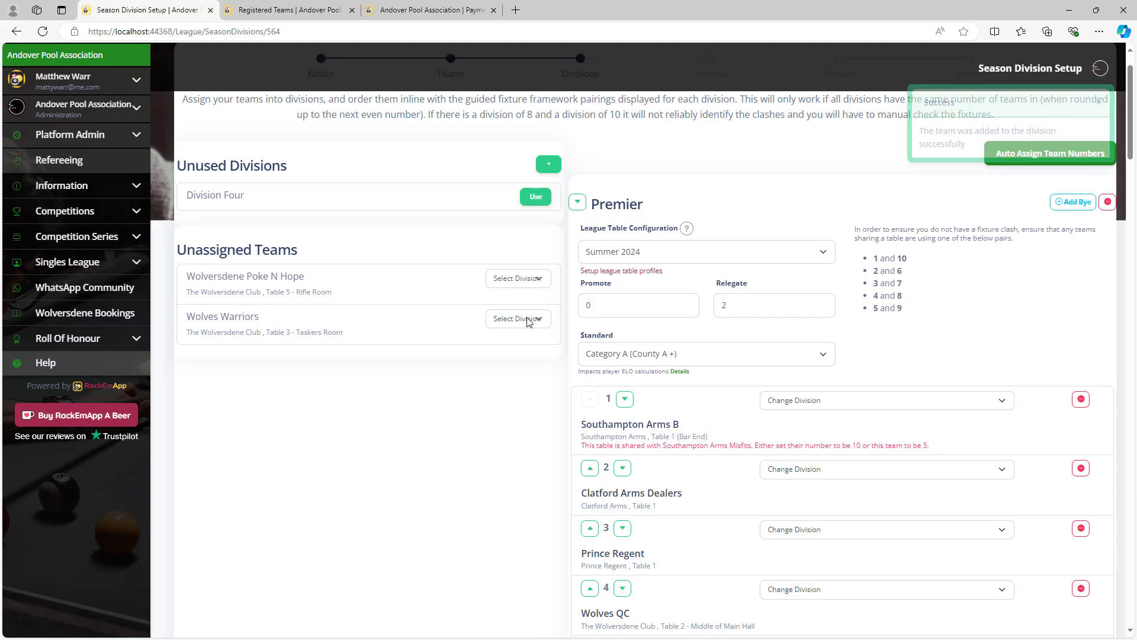
pyautogui.click(529, 280)
pyautogui.click(521, 358)
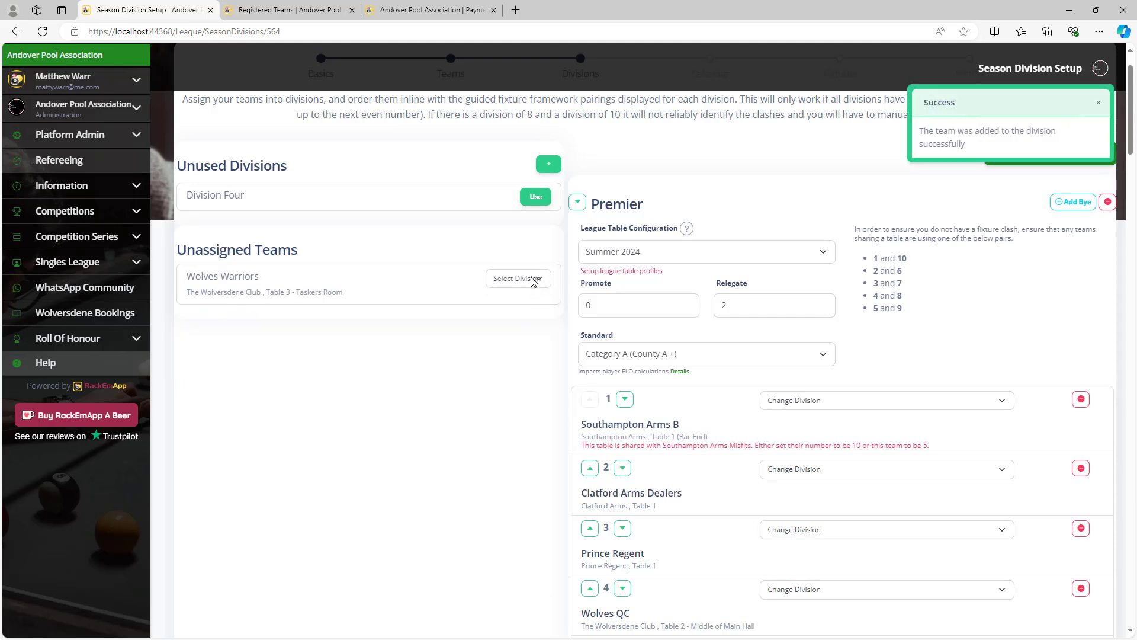
pyautogui.click(529, 279)
pyautogui.click(521, 358)
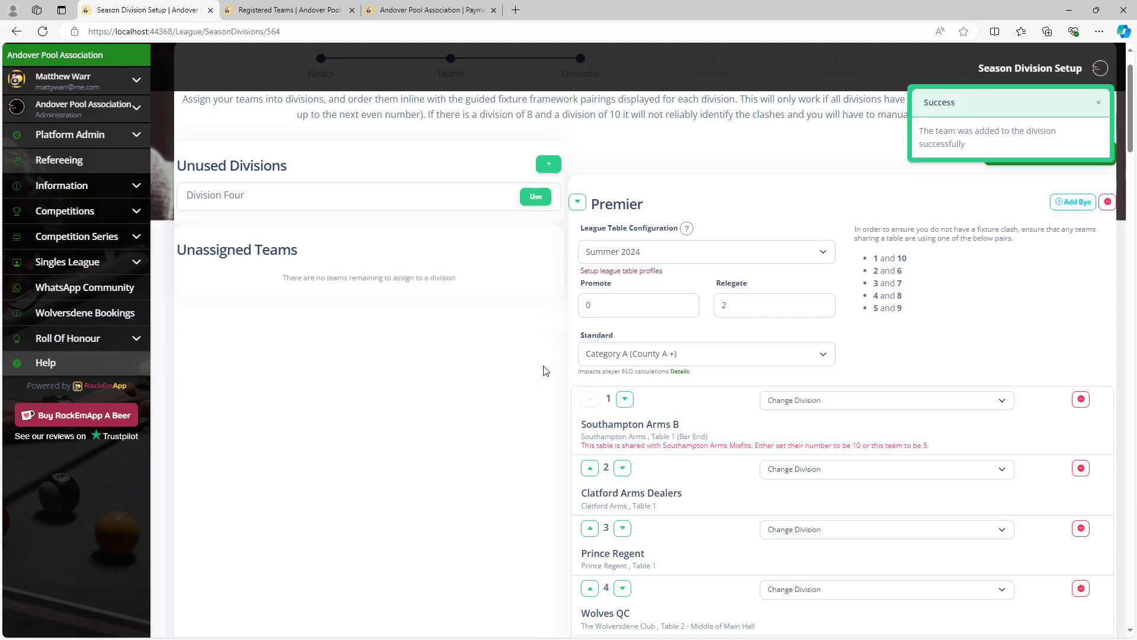
pyautogui.scroll(-8, 546, 373)
pyautogui.scroll(-20, 546, 373)
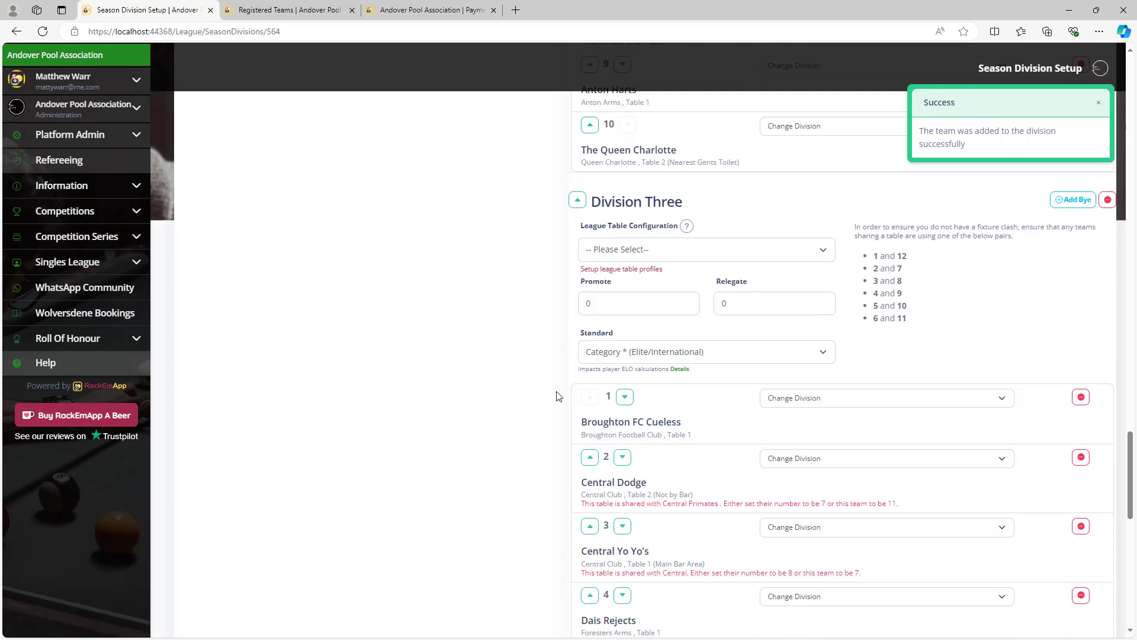
pyautogui.scroll(-4, 558, 395)
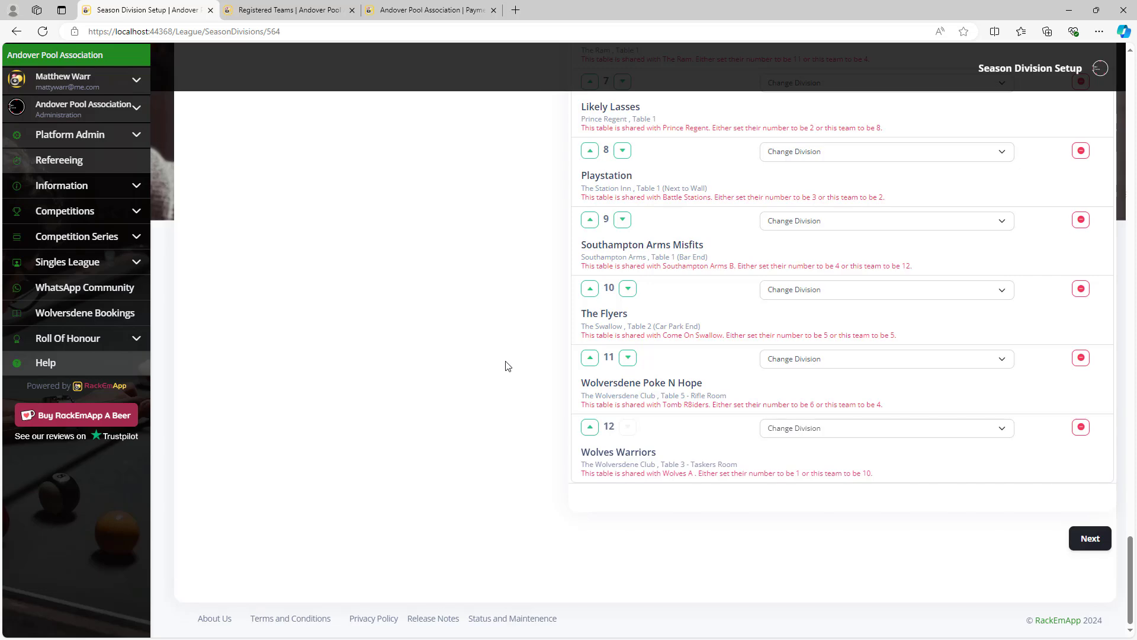
pyautogui.scroll(7, 506, 368)
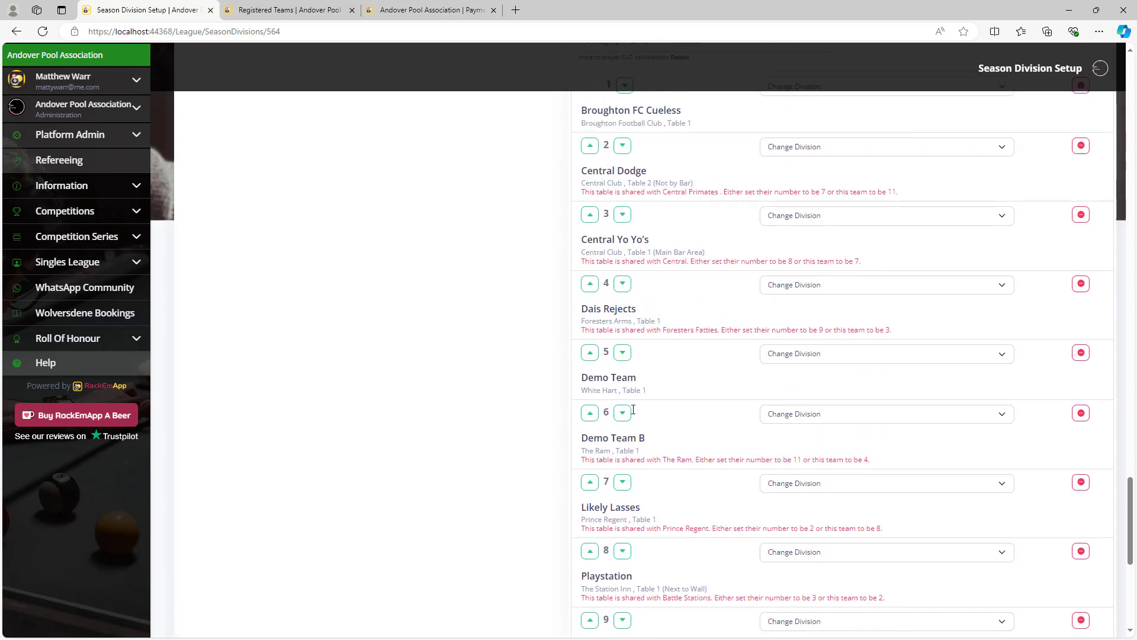
pyautogui.scroll(3, 633, 409)
pyautogui.scroll(-5, 696, 378)
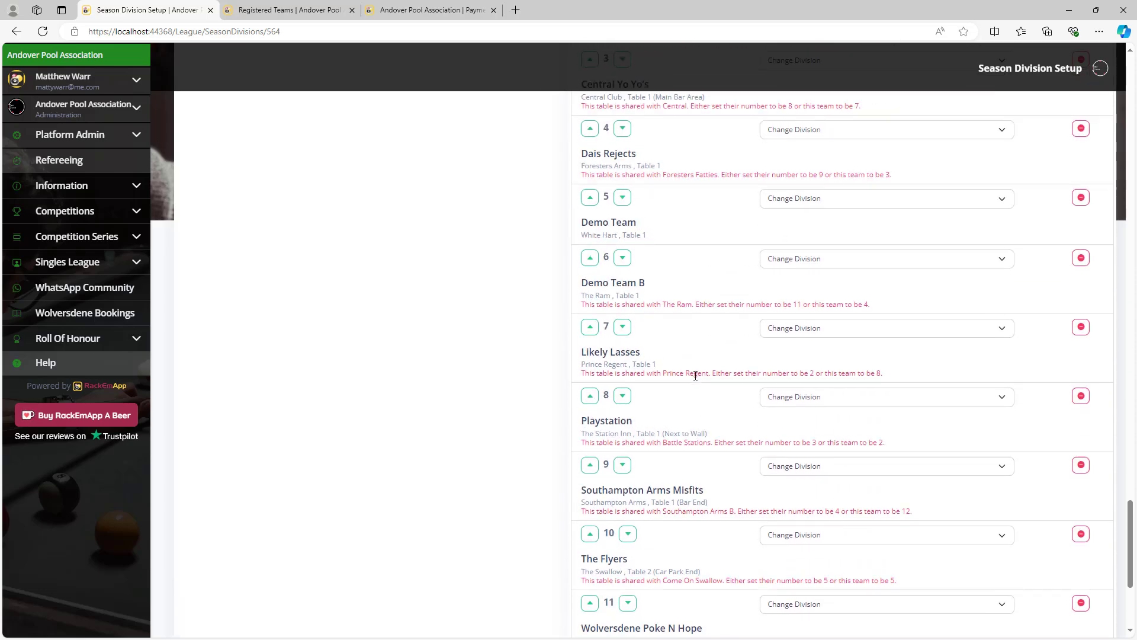
pyautogui.scroll(1, 694, 355)
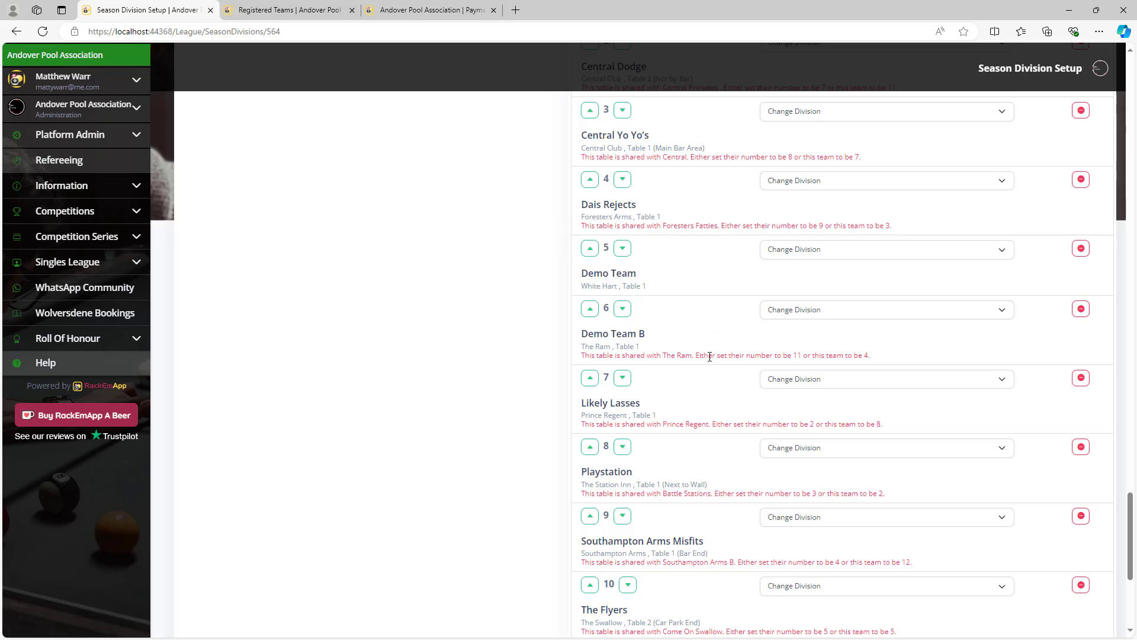
pyautogui.scroll(-5, 709, 357)
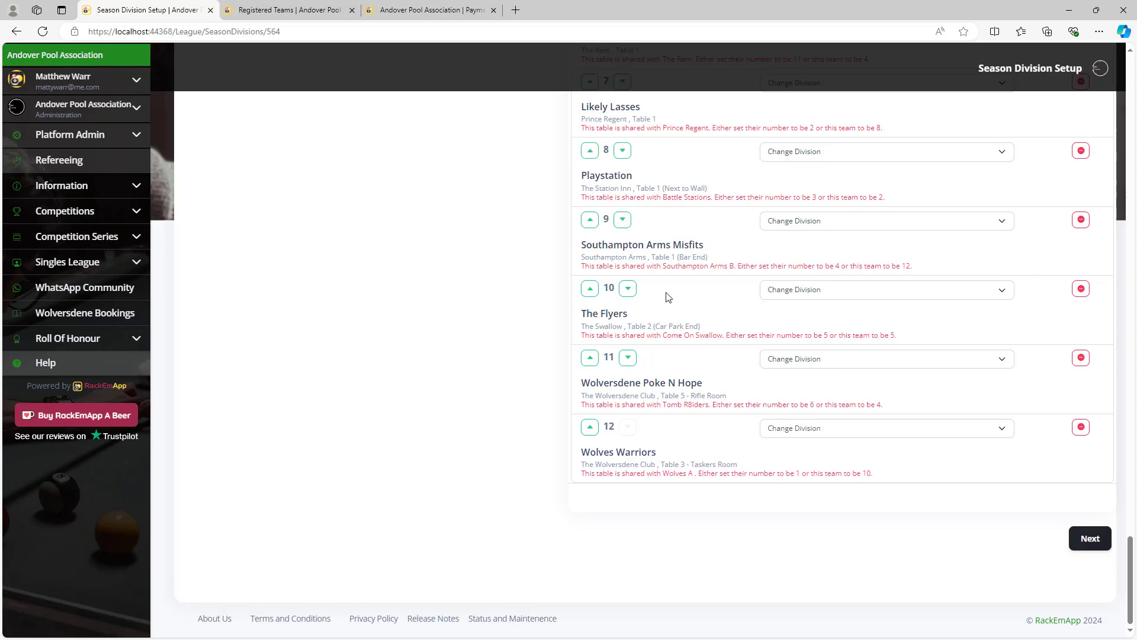
pyautogui.scroll(20, 679, 357)
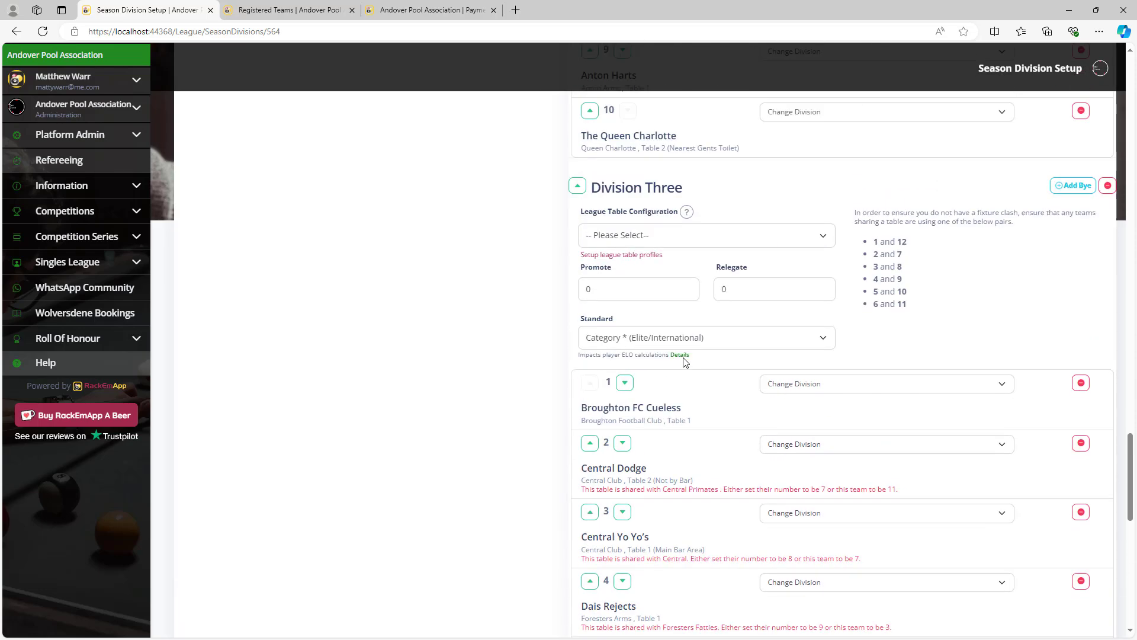
pyautogui.scroll(-14, 685, 362)
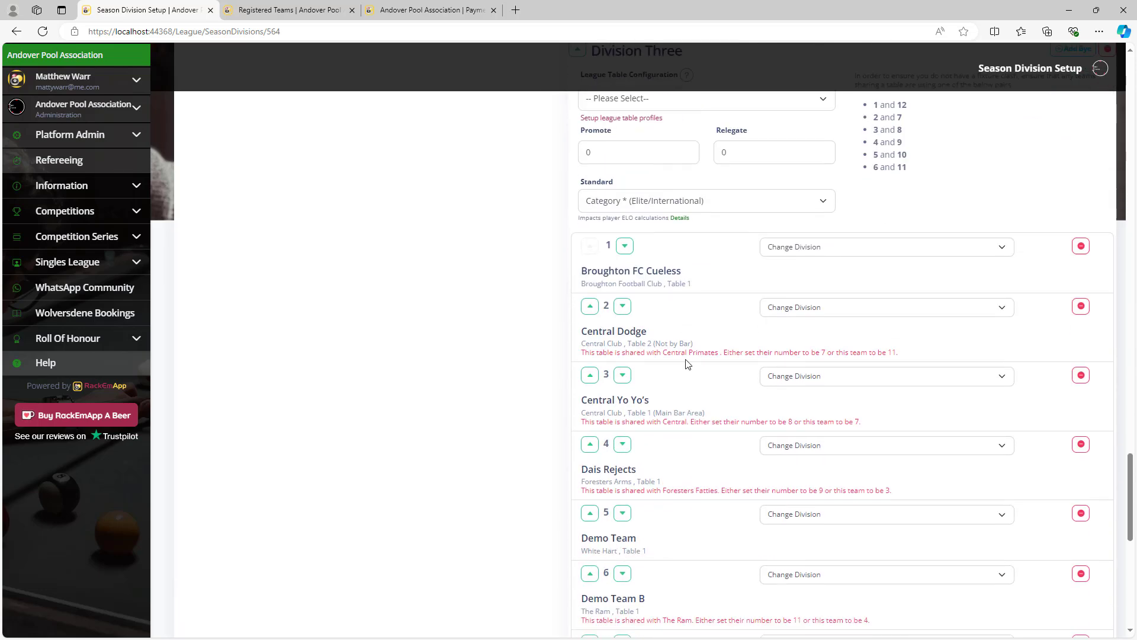
# Move Demo Team to Premier and Demo Team B to Division One.
pyautogui.click(867, 367)
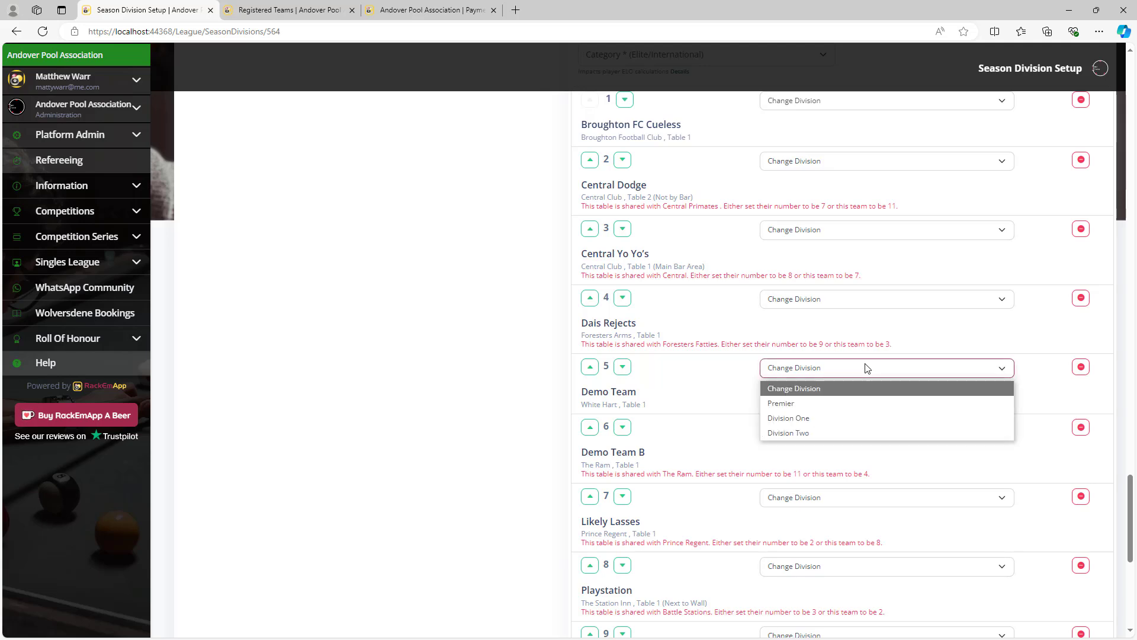
pyautogui.click(825, 403)
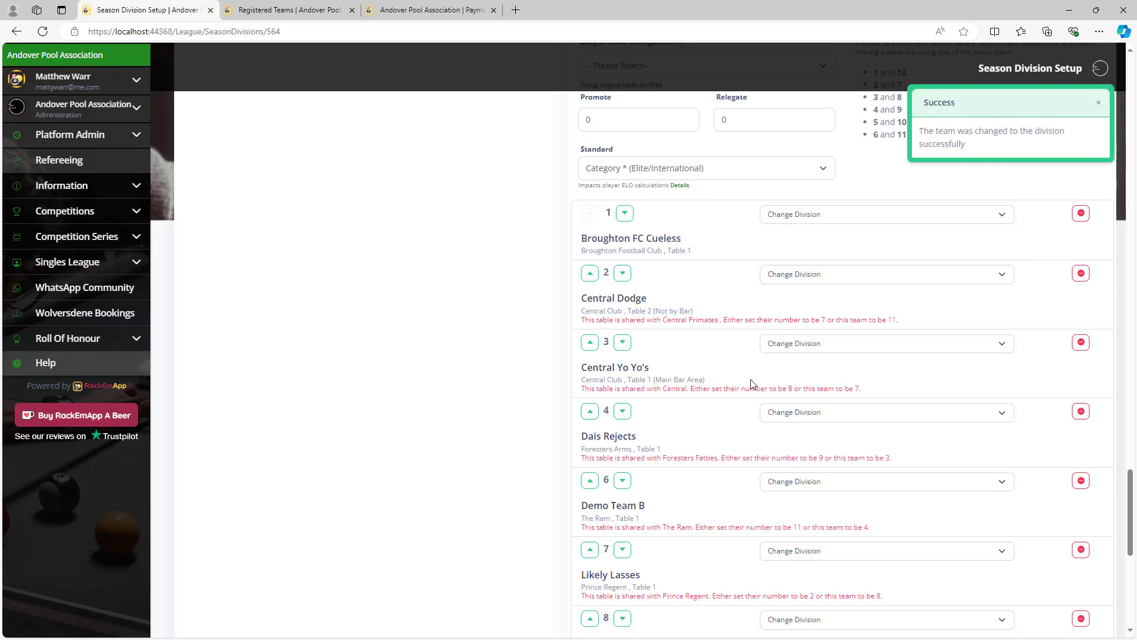
pyautogui.click(877, 483)
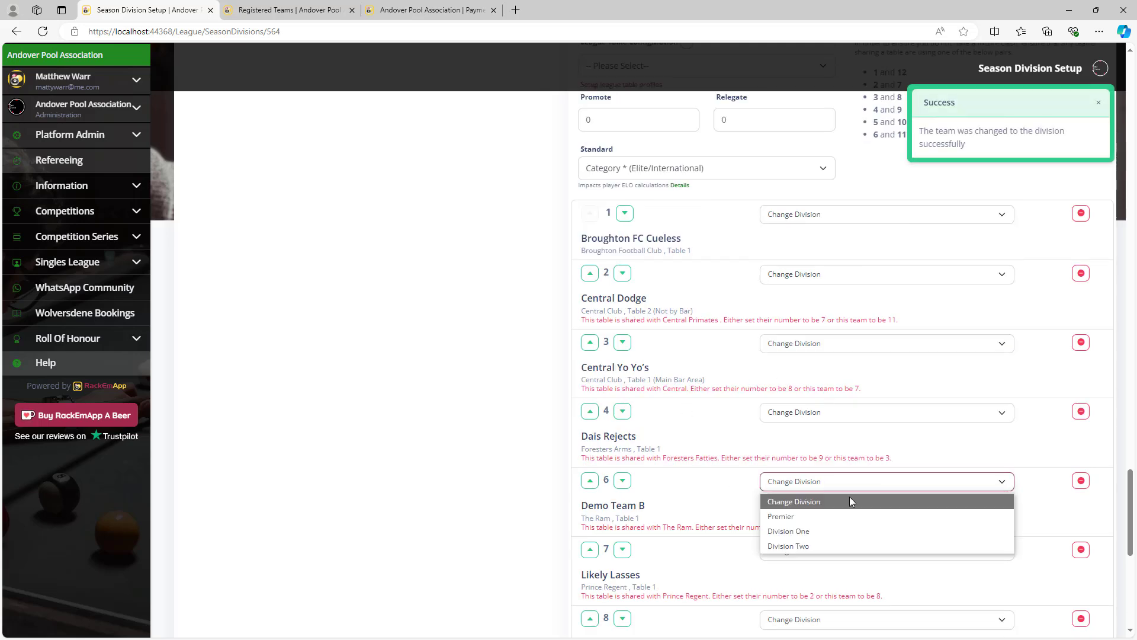
pyautogui.click(837, 533)
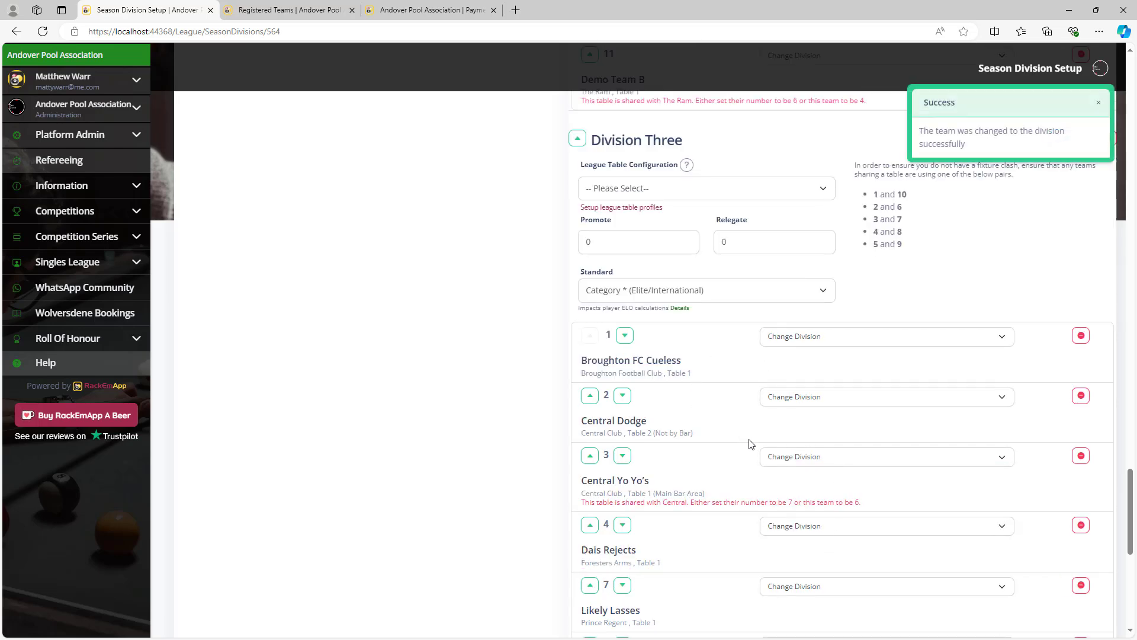
pyautogui.scroll(6, 751, 445)
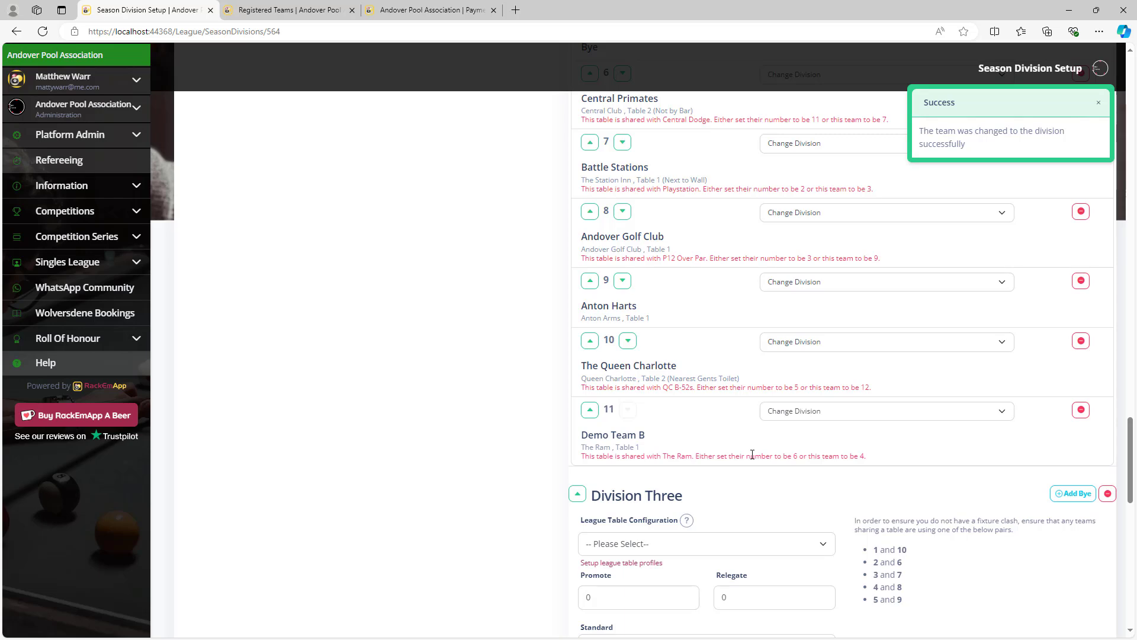
pyautogui.scroll(4, 681, 456)
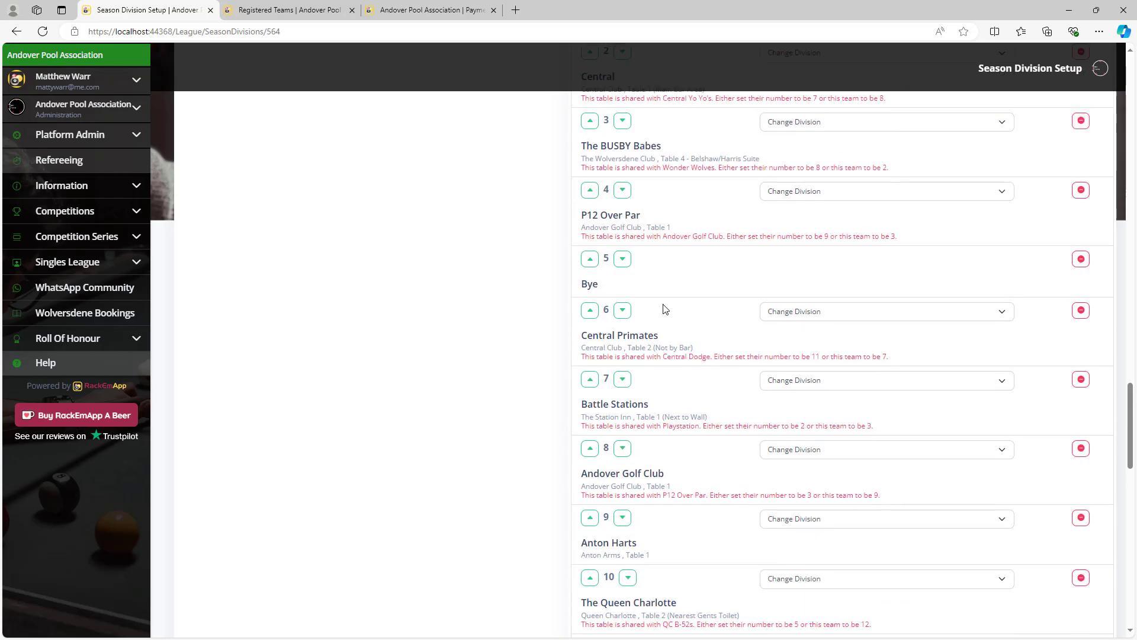
# Remove the Bye entry from the Premier division.
pyautogui.click(1080, 259)
pyautogui.scroll(15, 923, 276)
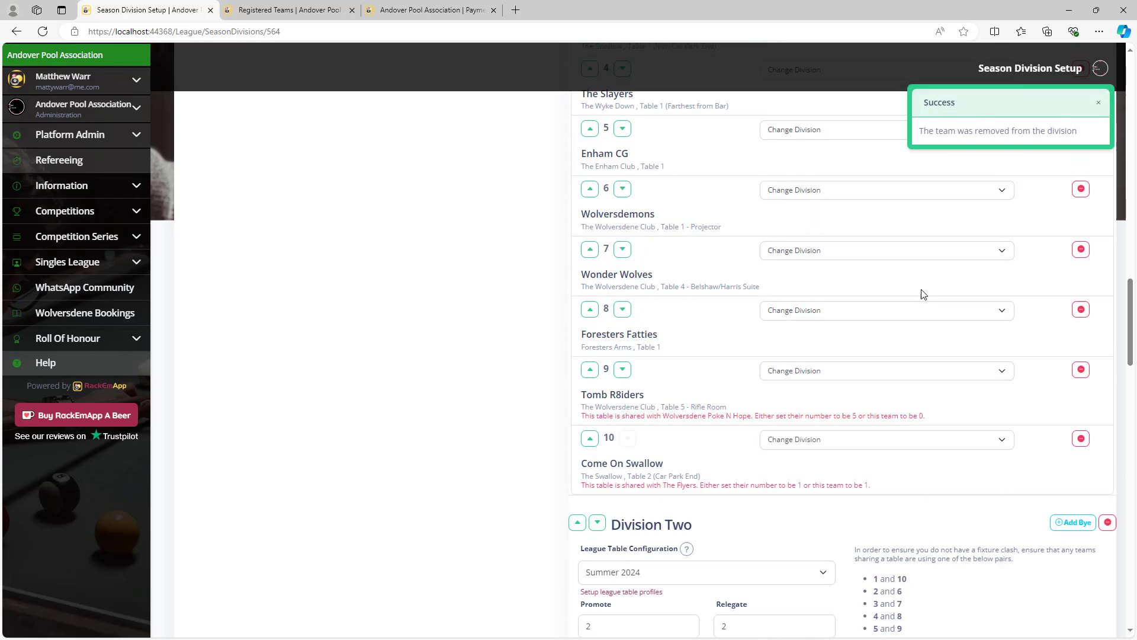
pyautogui.scroll(10, 920, 303)
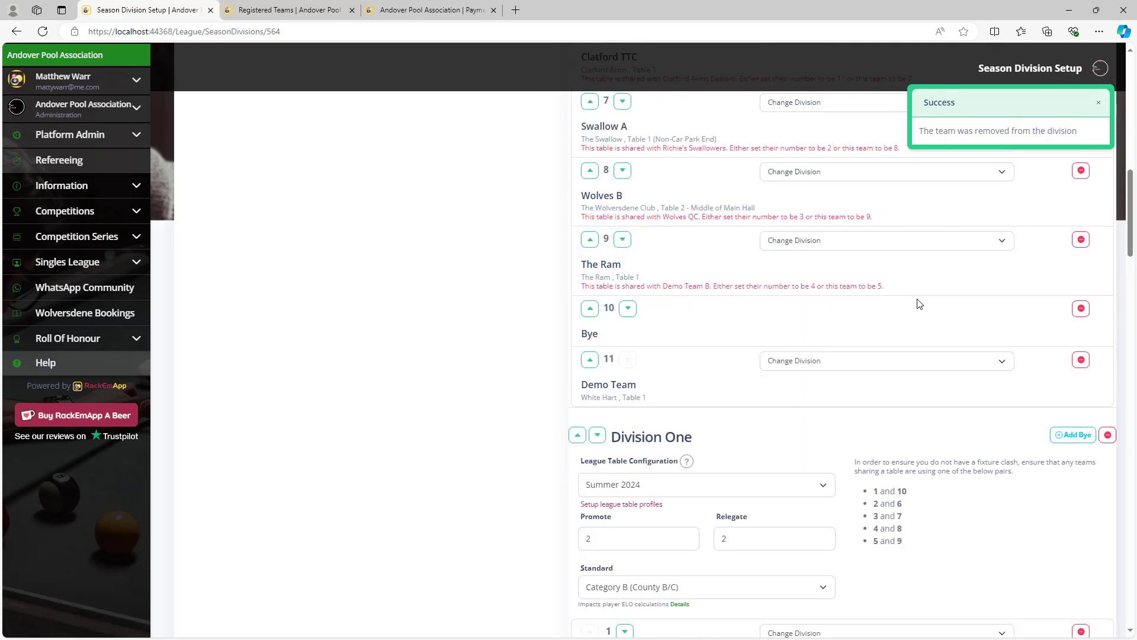
pyautogui.click(1080, 426)
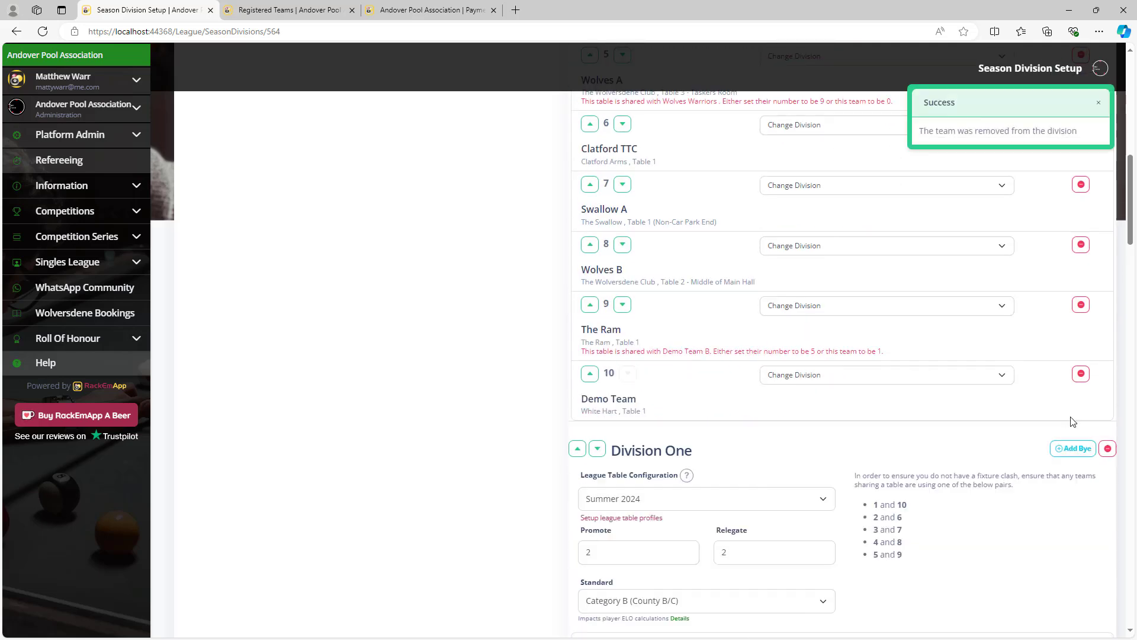
# Move The Ram down to position 10, below Demo Team.
pyautogui.click(623, 305)
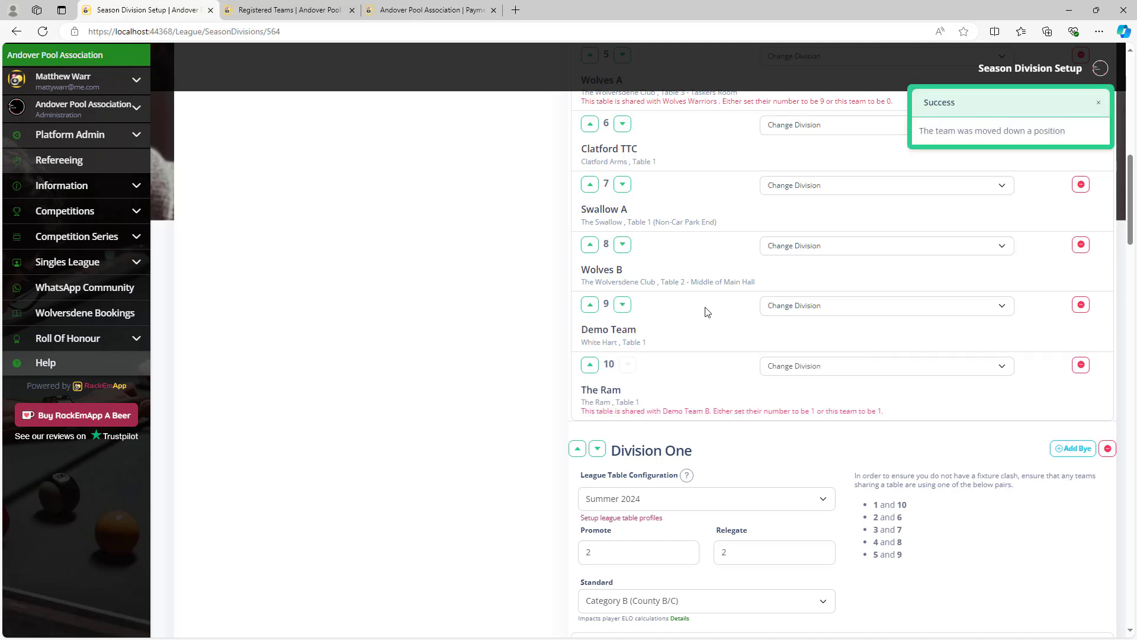
pyautogui.scroll(-6, 706, 312)
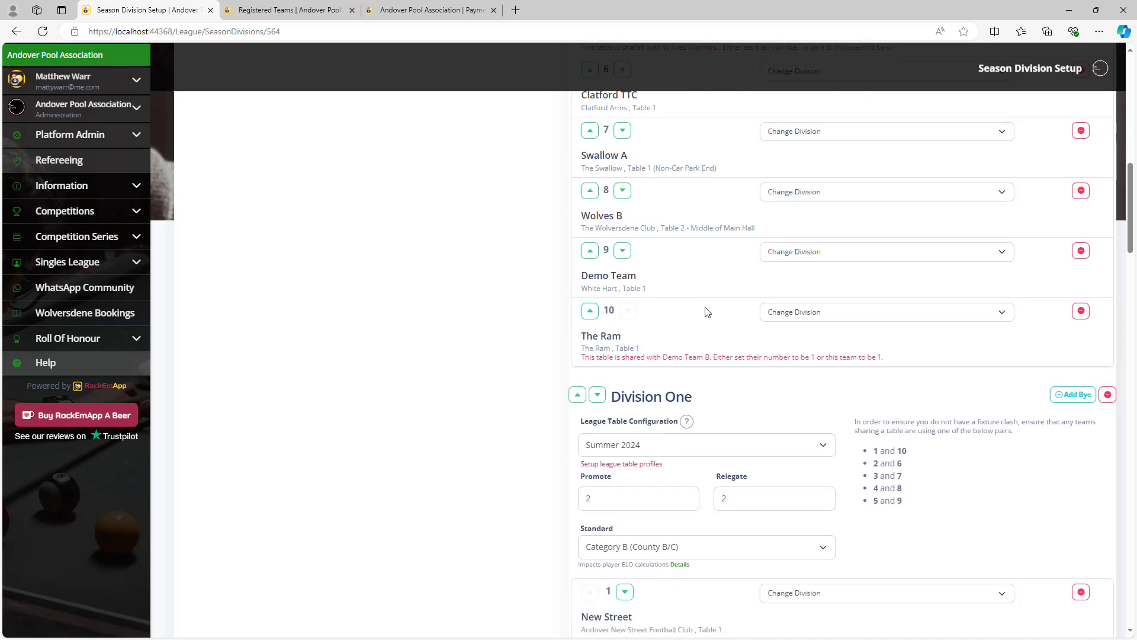
pyautogui.scroll(15, 706, 312)
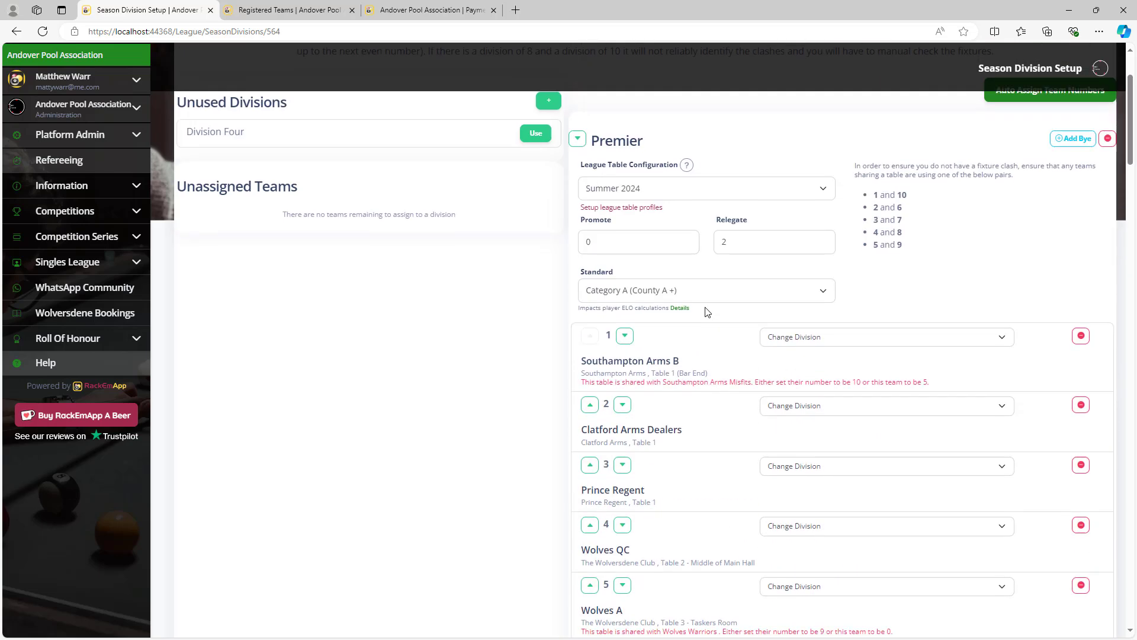
pyautogui.scroll(-3, 706, 312)
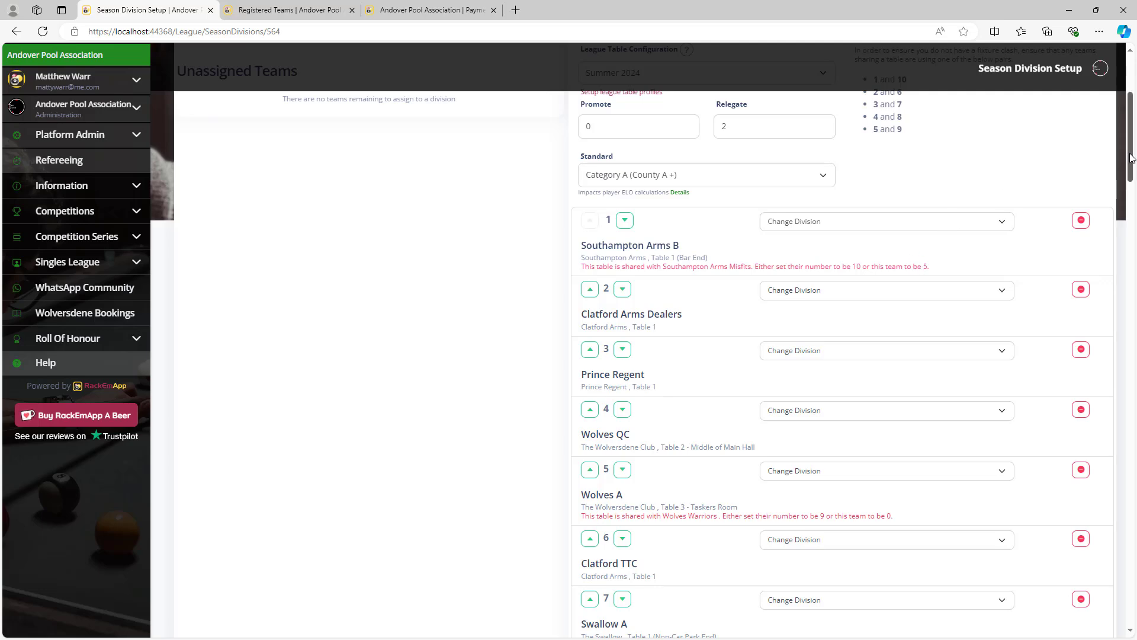
pyautogui.moveTo(1131, 159); pyautogui.dragTo(1132, 593)
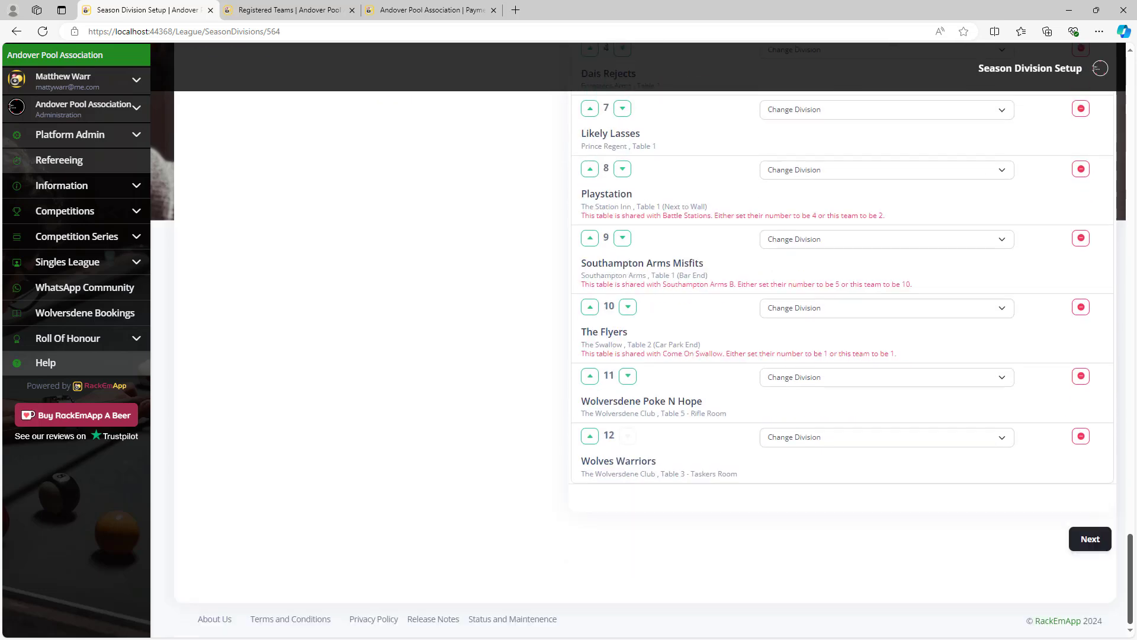
# Move Southampton Arms Misfits down below The Flyers in Division Three.
pyautogui.click(619, 238)
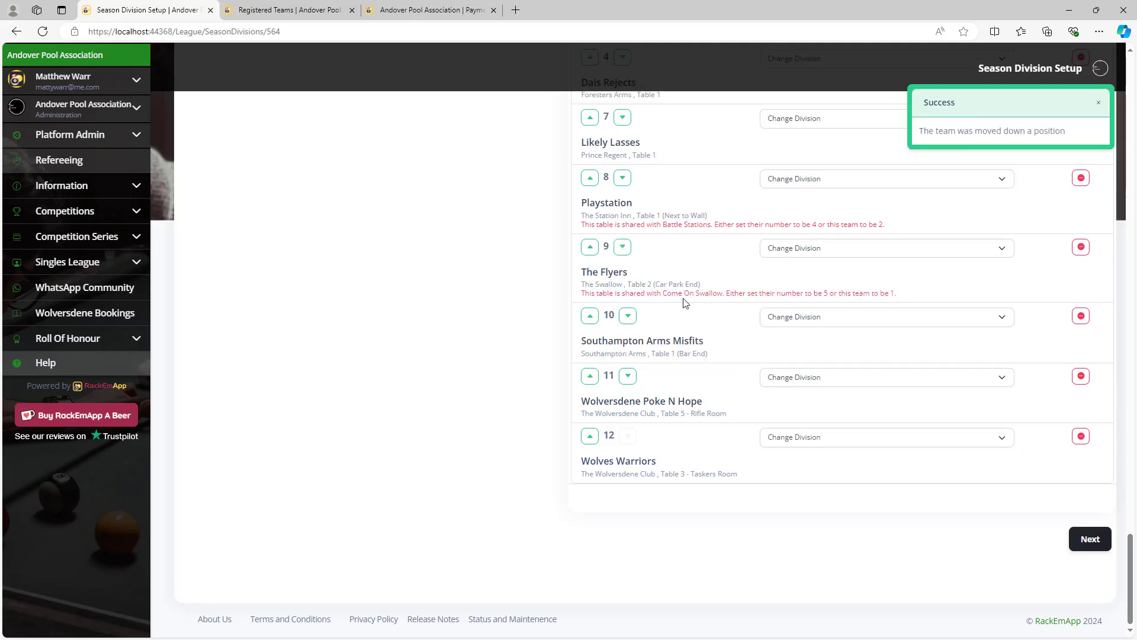
pyautogui.scroll(5, 720, 360)
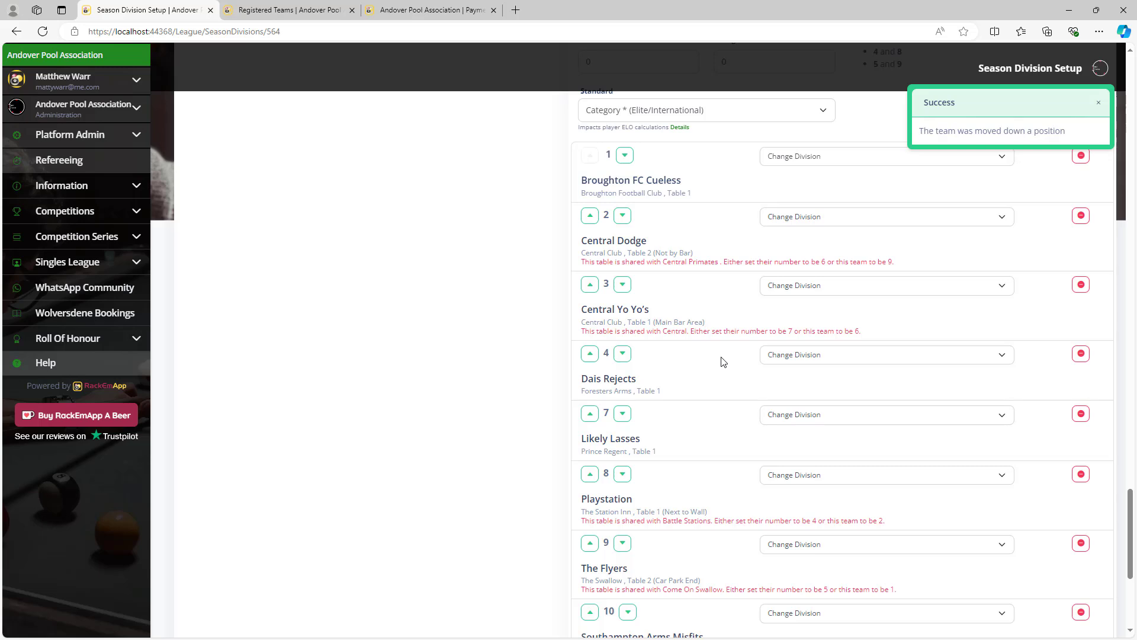
pyautogui.scroll(-5, 723, 361)
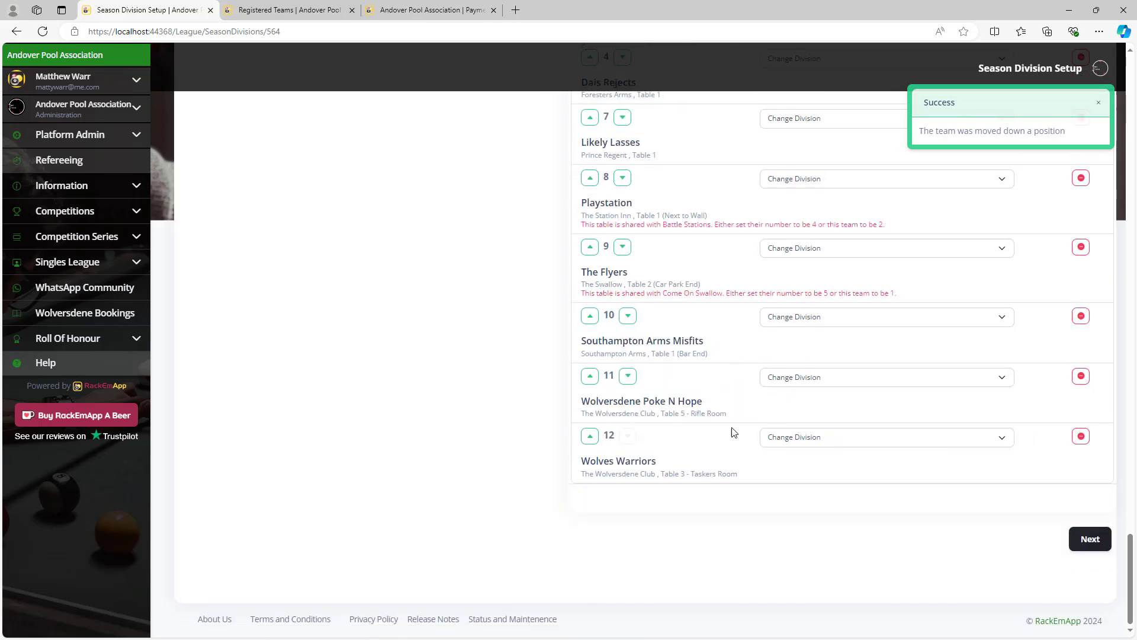
# Remove Wolves Warriors from Division Three, then reassign it to Division Three from the unassigned teams.
pyautogui.click(883, 437)
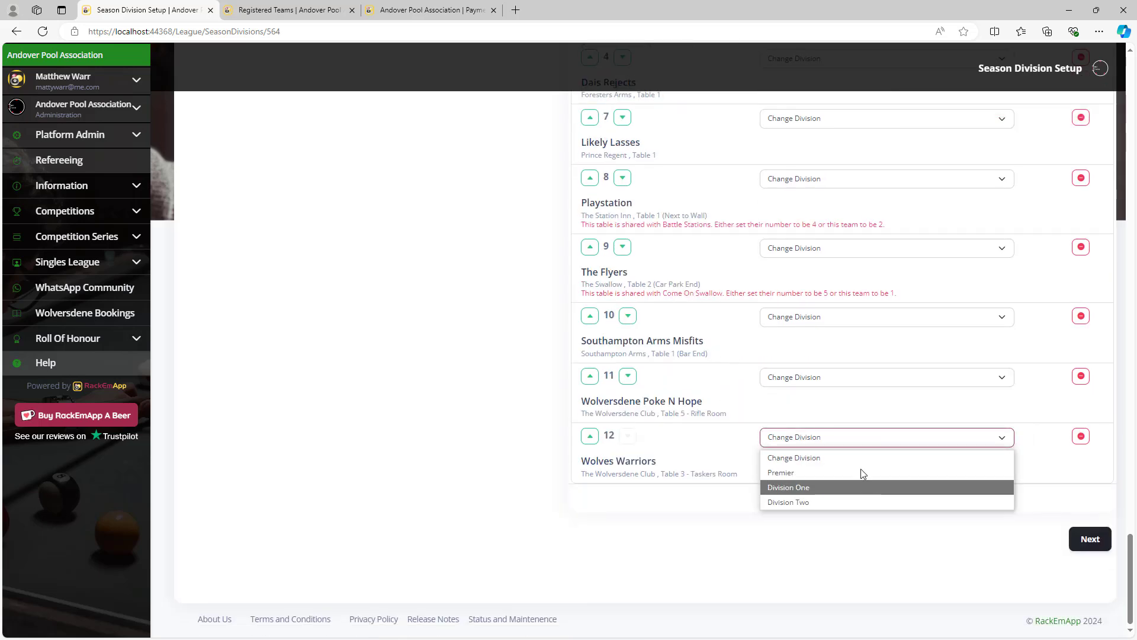
pyautogui.click(858, 460)
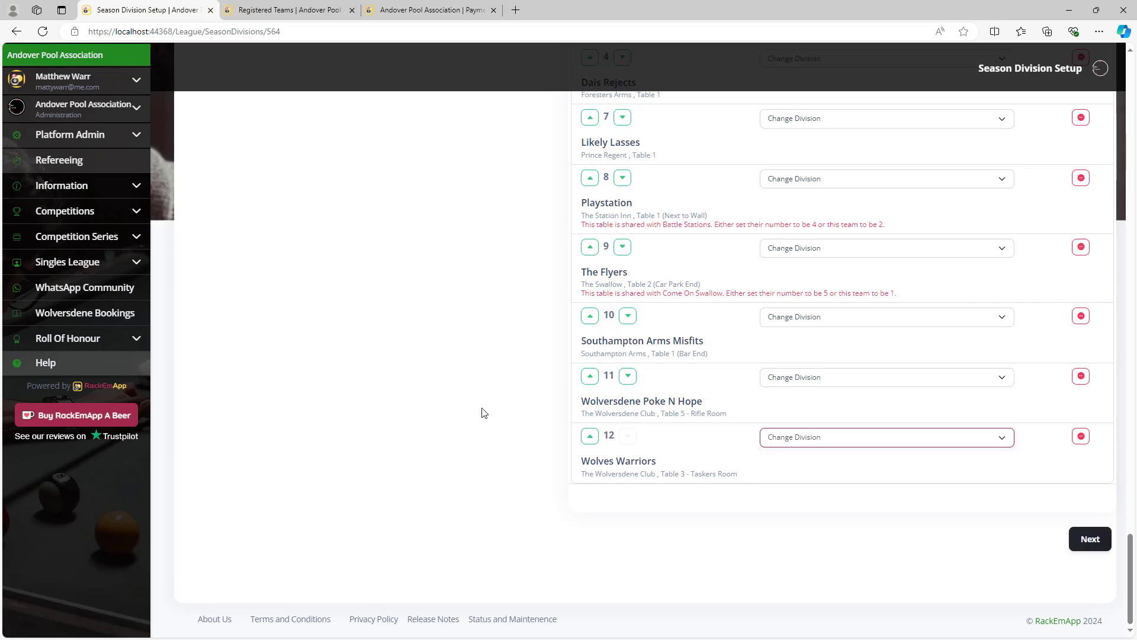
pyautogui.click(1081, 437)
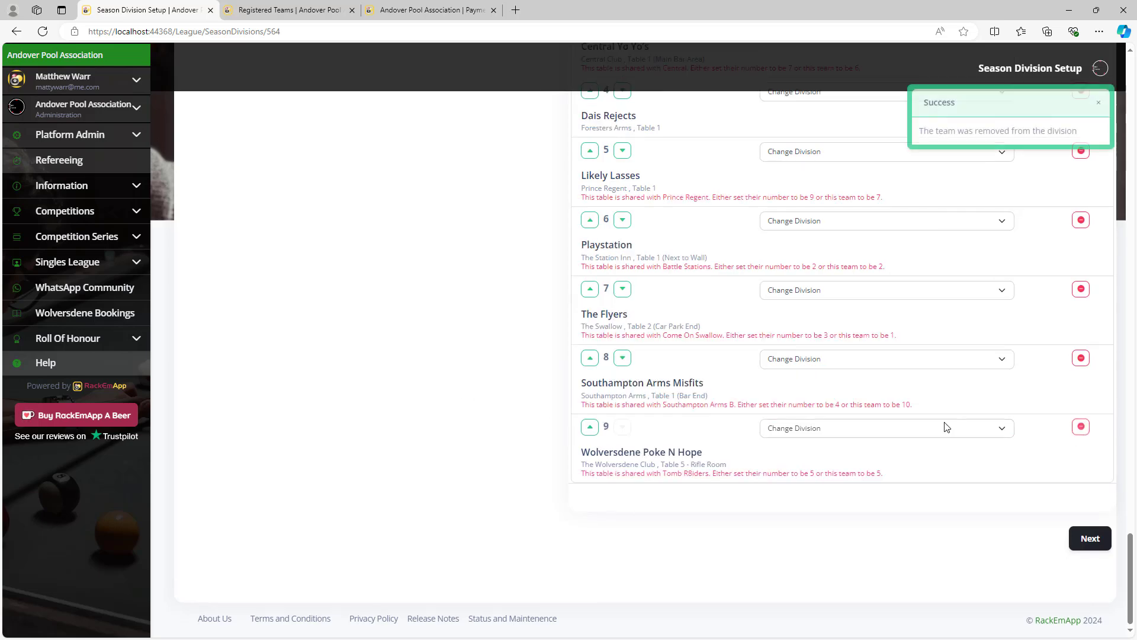
pyautogui.scroll(20, 504, 400)
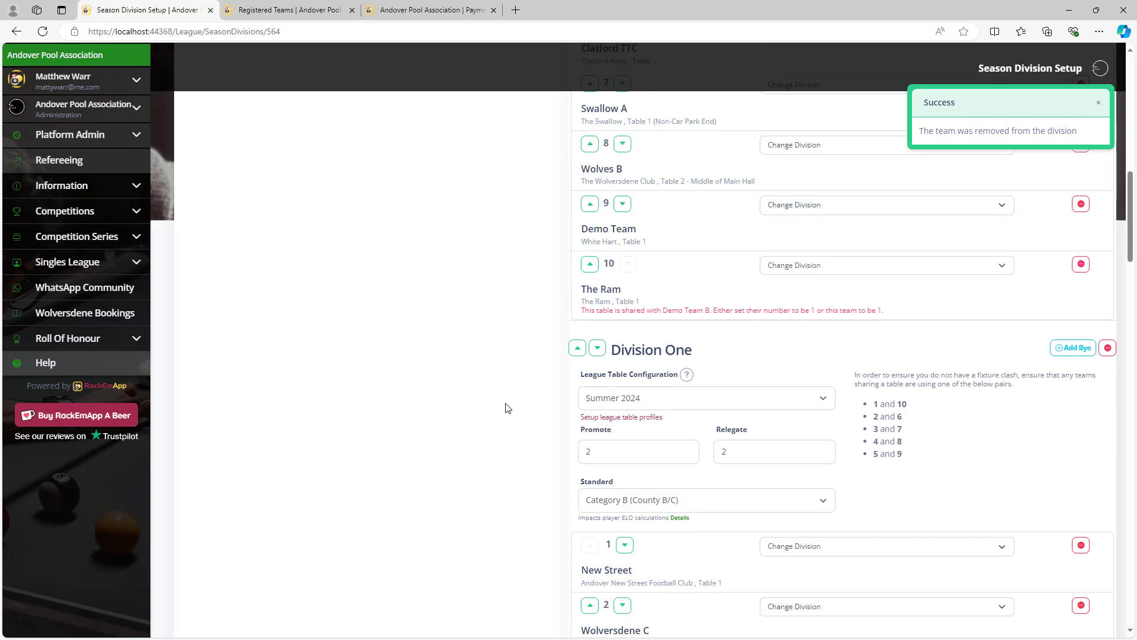
pyautogui.scroll(15, 508, 408)
pyautogui.click(515, 339)
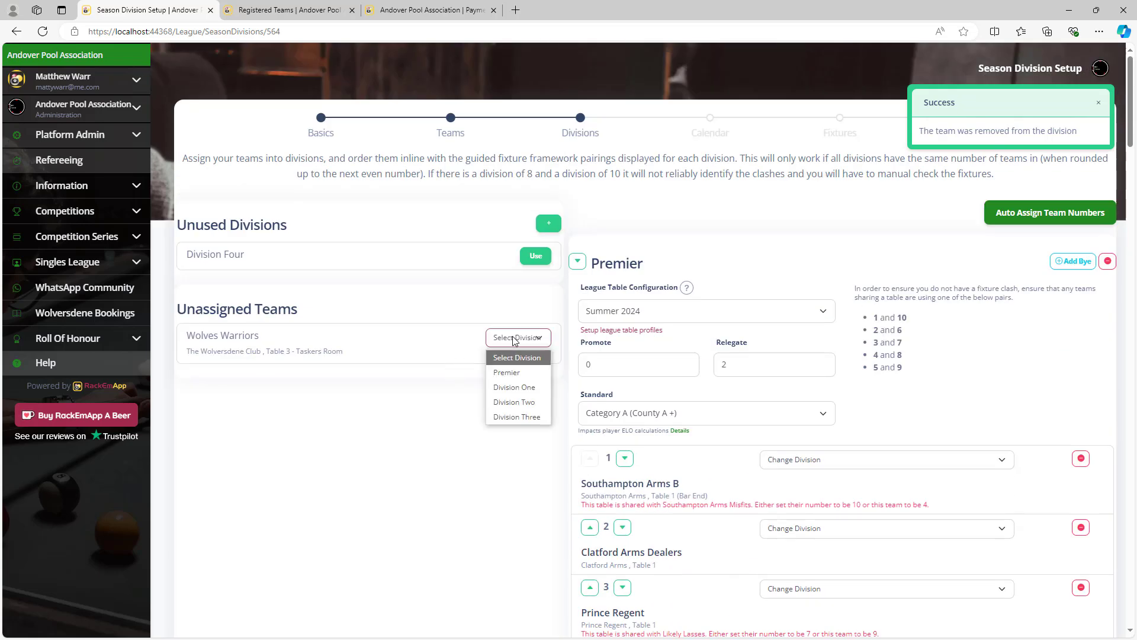
pyautogui.click(527, 418)
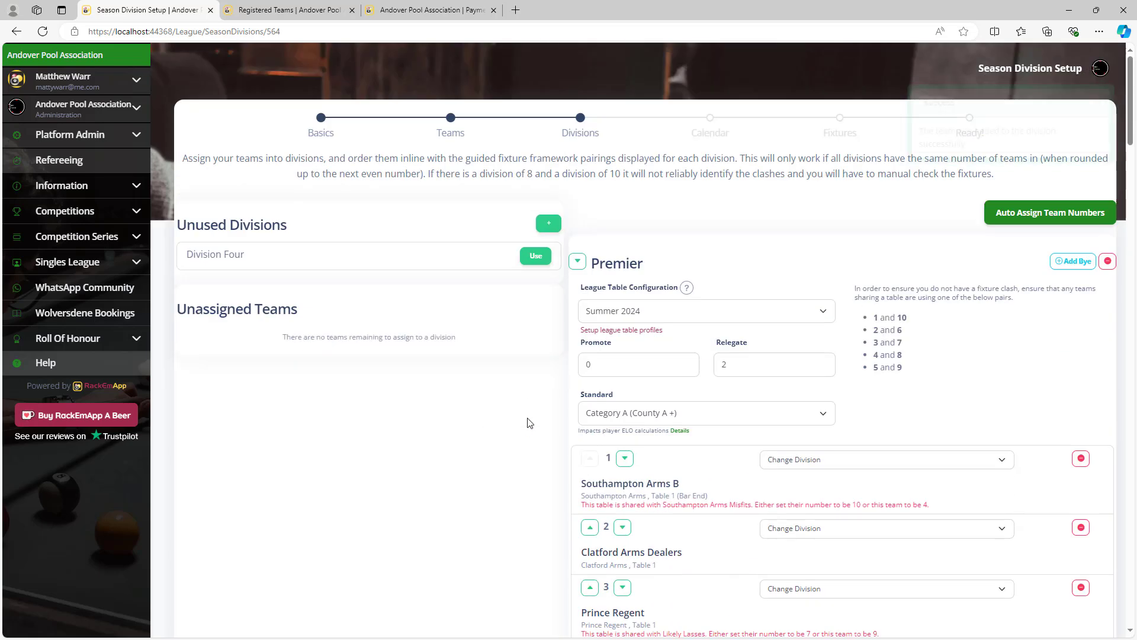
pyautogui.scroll(-1, 529, 423)
pyautogui.scroll(-20, 530, 424)
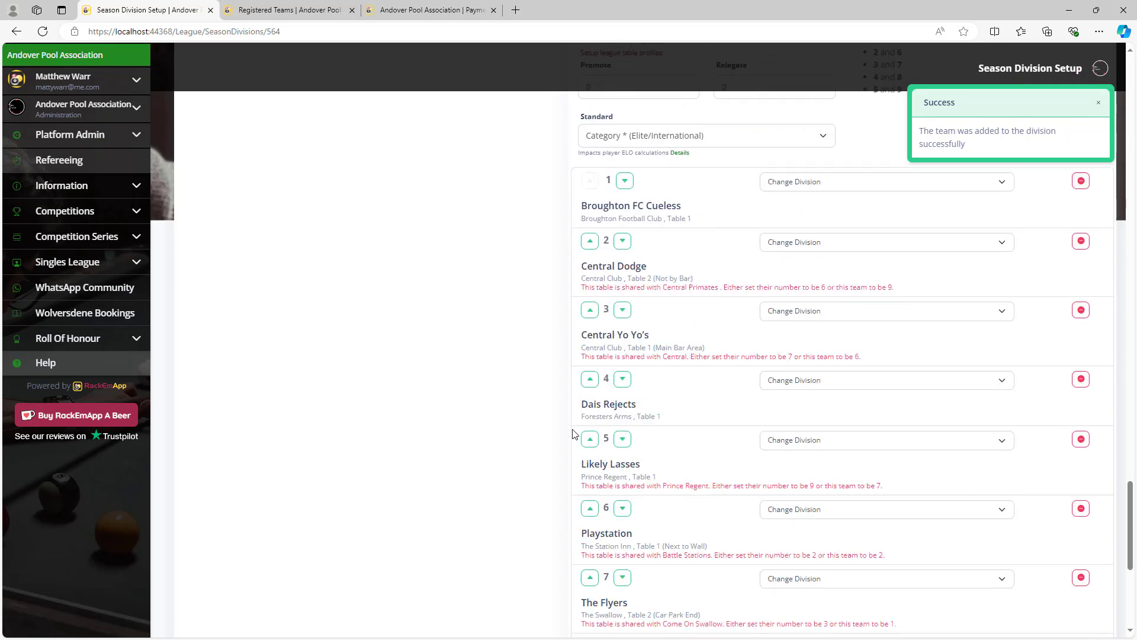
pyautogui.scroll(3, 1046, 517)
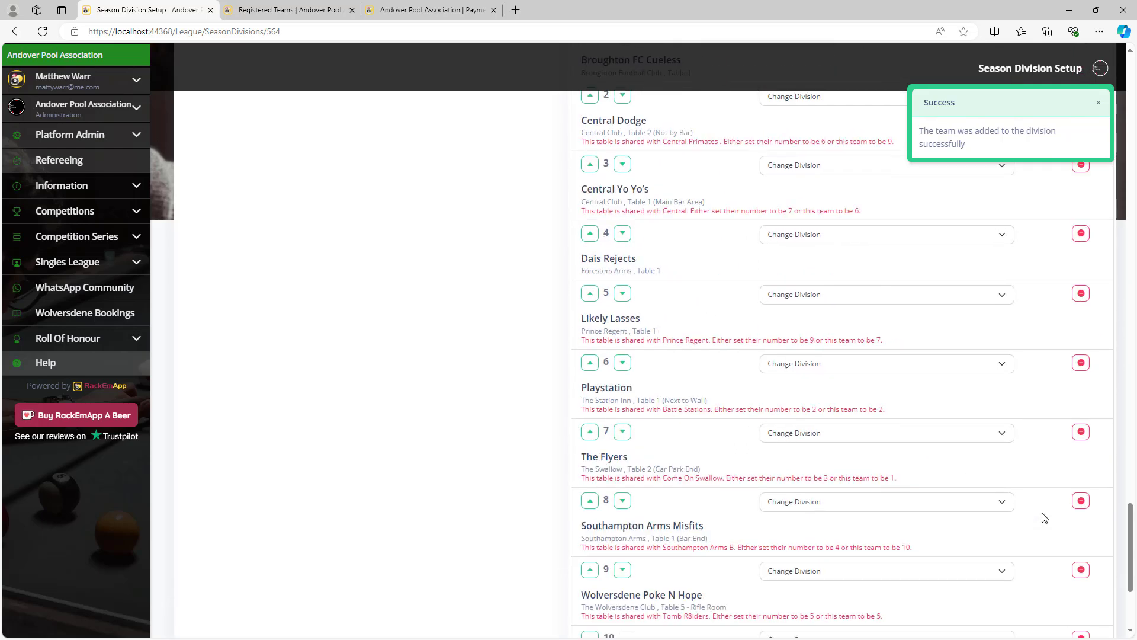
pyautogui.scroll(-3, 1045, 517)
# Move Southampton Arms Misfits down to position 10 in Division Three.
pyautogui.click(625, 291)
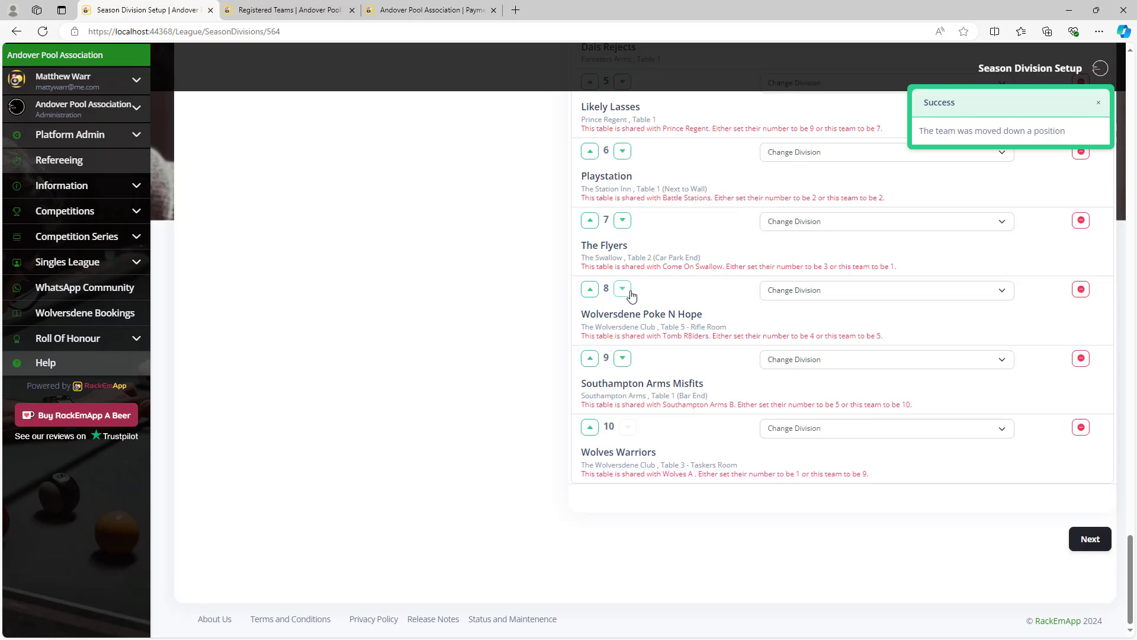
pyautogui.click(628, 360)
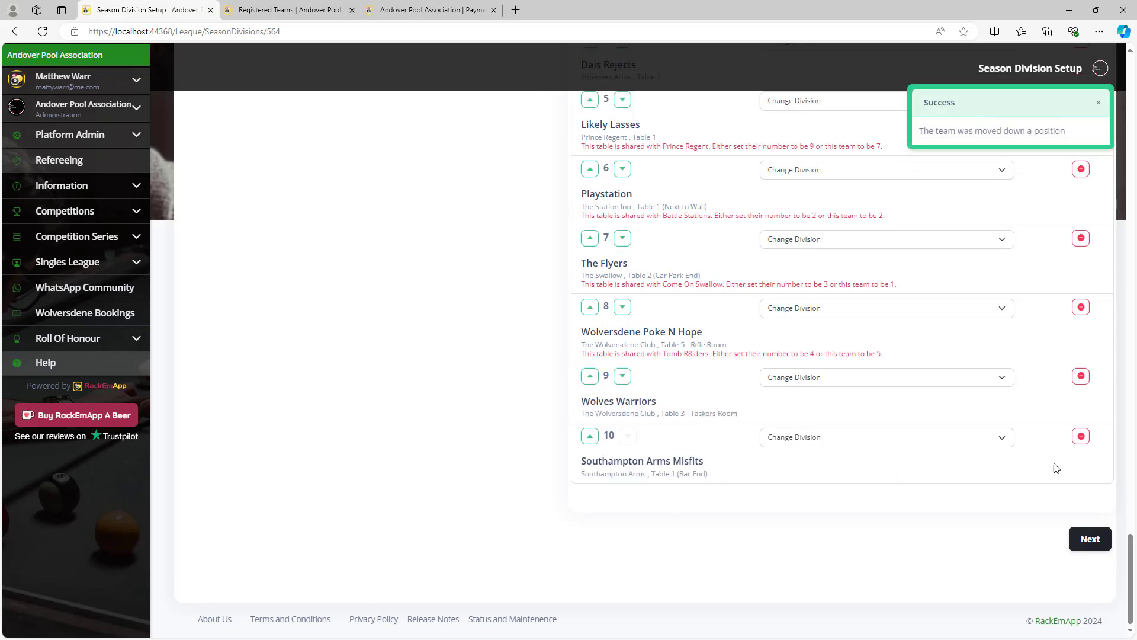
pyautogui.moveTo(1130, 566); pyautogui.dragTo(1131, 69)
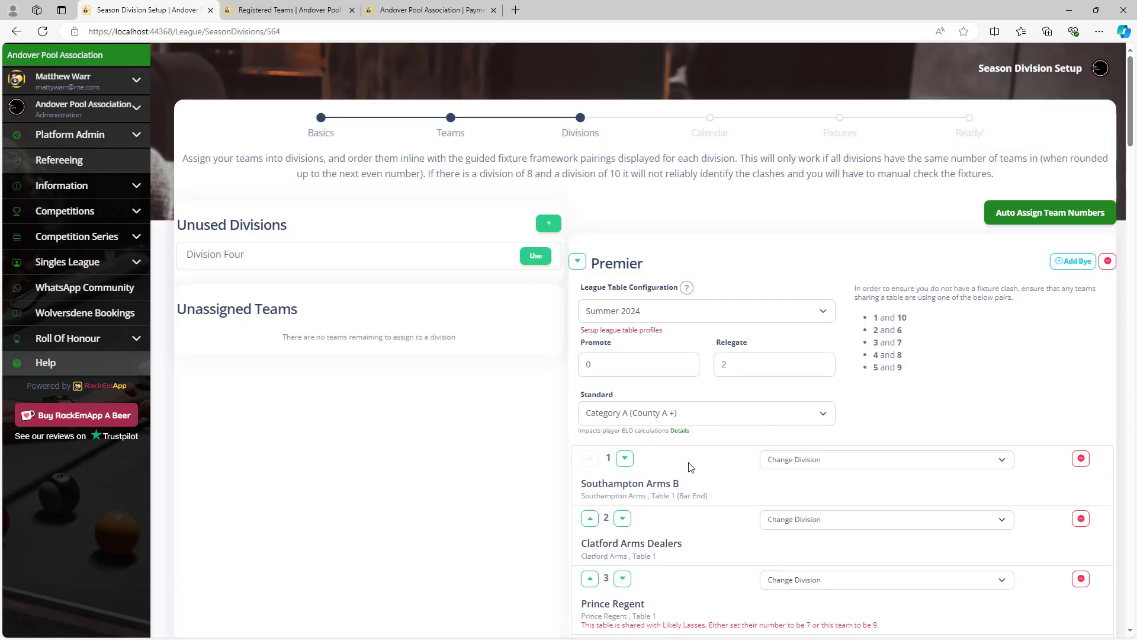
pyautogui.scroll(-3, 748, 424)
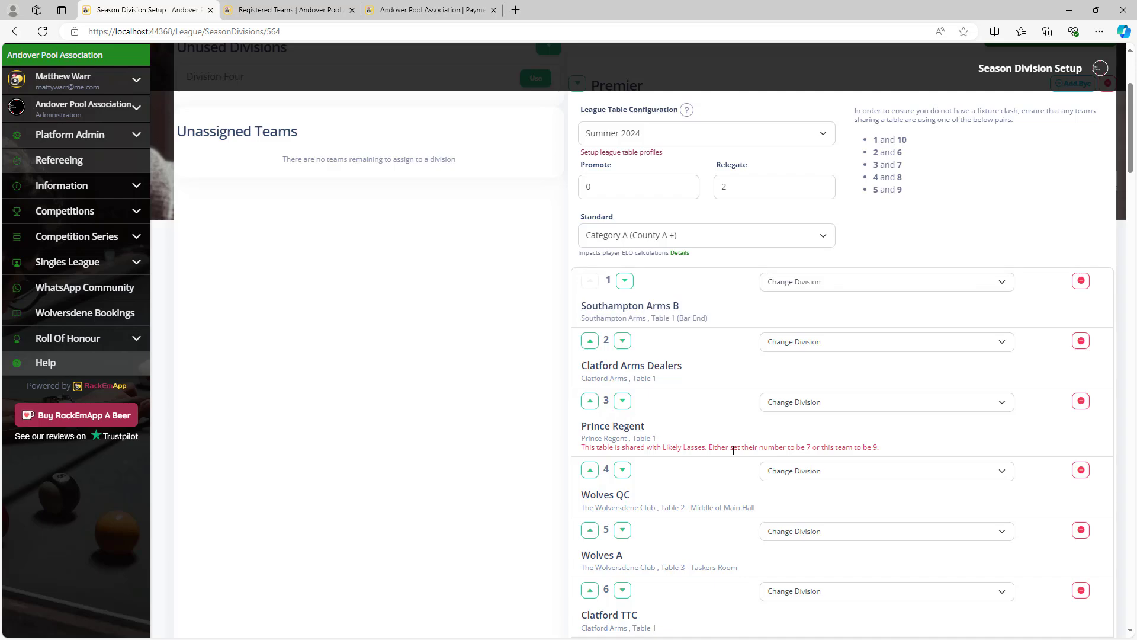
pyautogui.moveTo(1131, 164); pyautogui.dragTo(1105, 192)
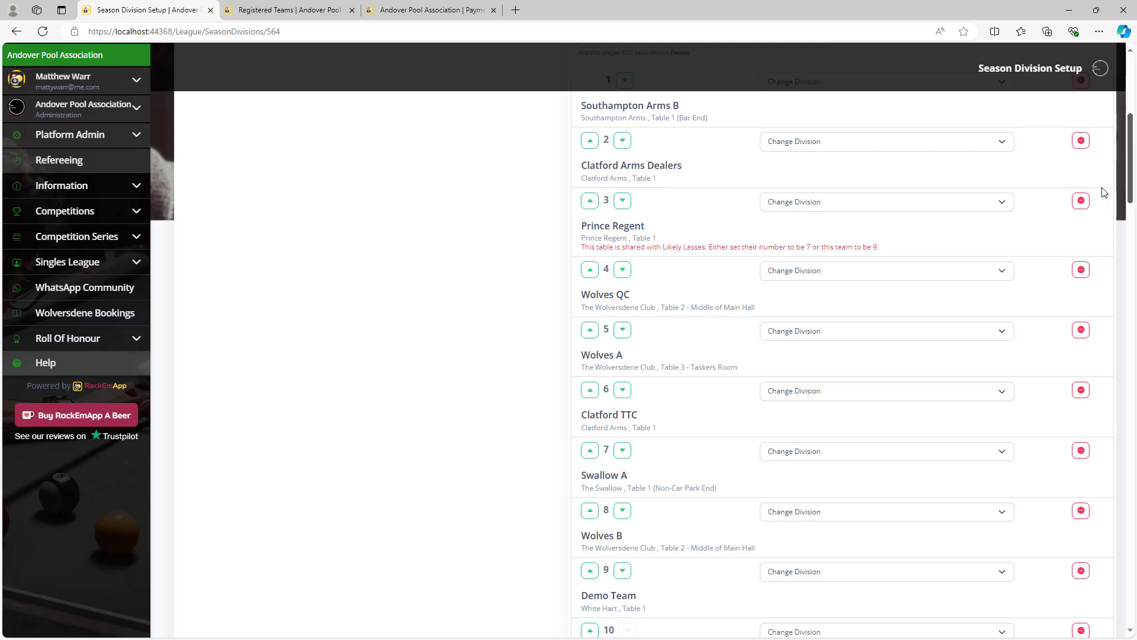
pyautogui.moveTo(1131, 192); pyautogui.dragTo(1031, 500)
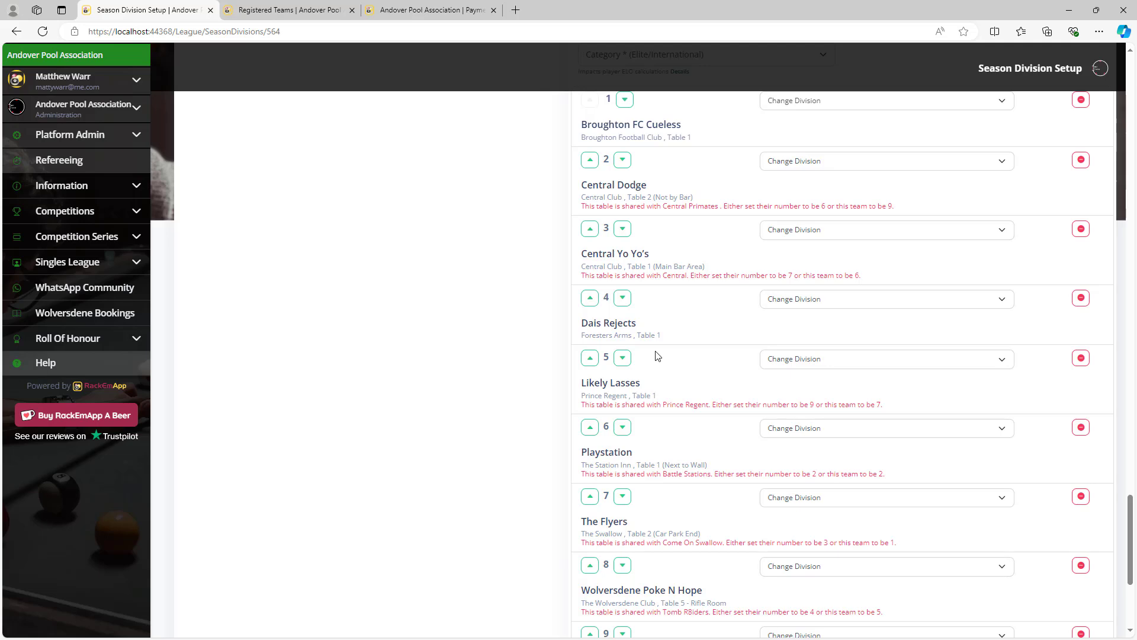
# Move Likely Lasses below The Flyers and lift Wolversdene Poke N Hope to position 5.
pyautogui.click(622, 358)
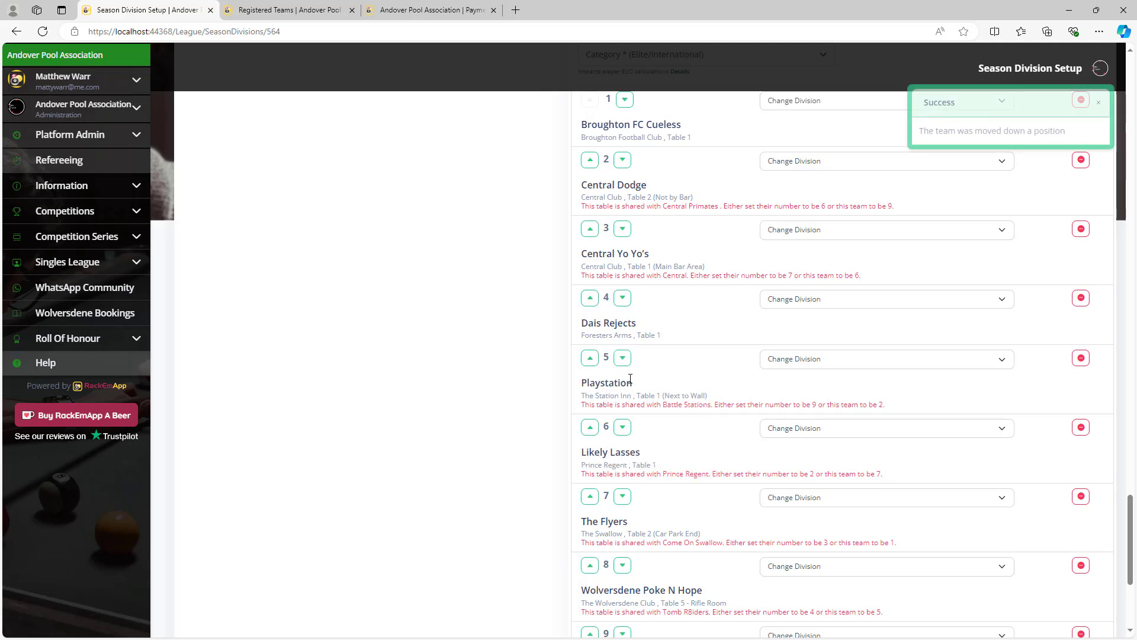
pyautogui.click(625, 429)
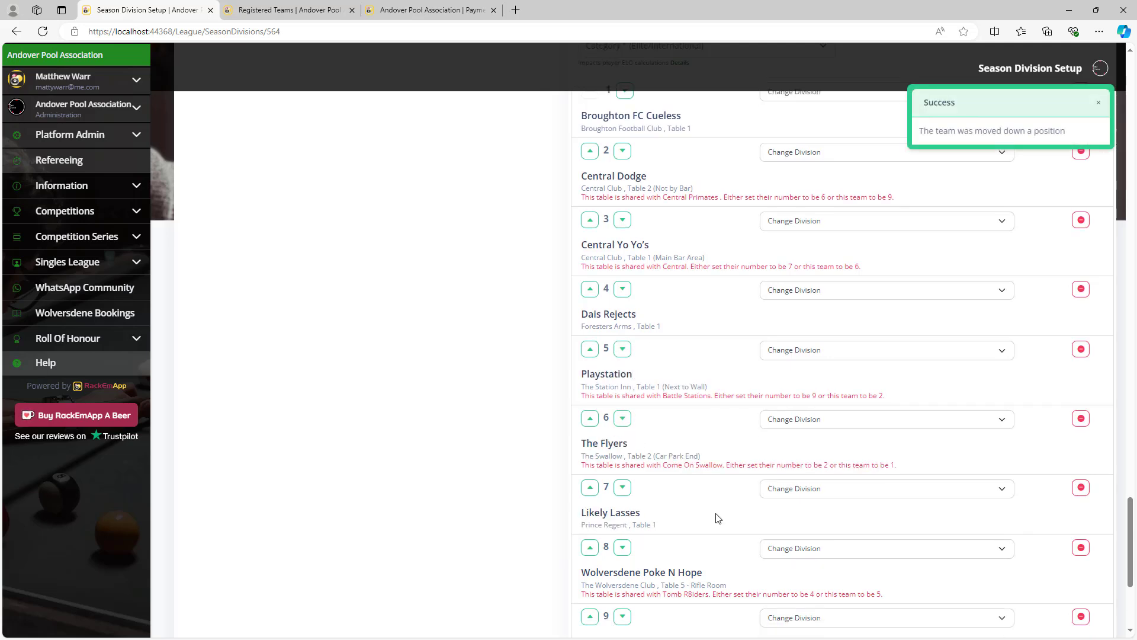
pyautogui.scroll(-3, 728, 569)
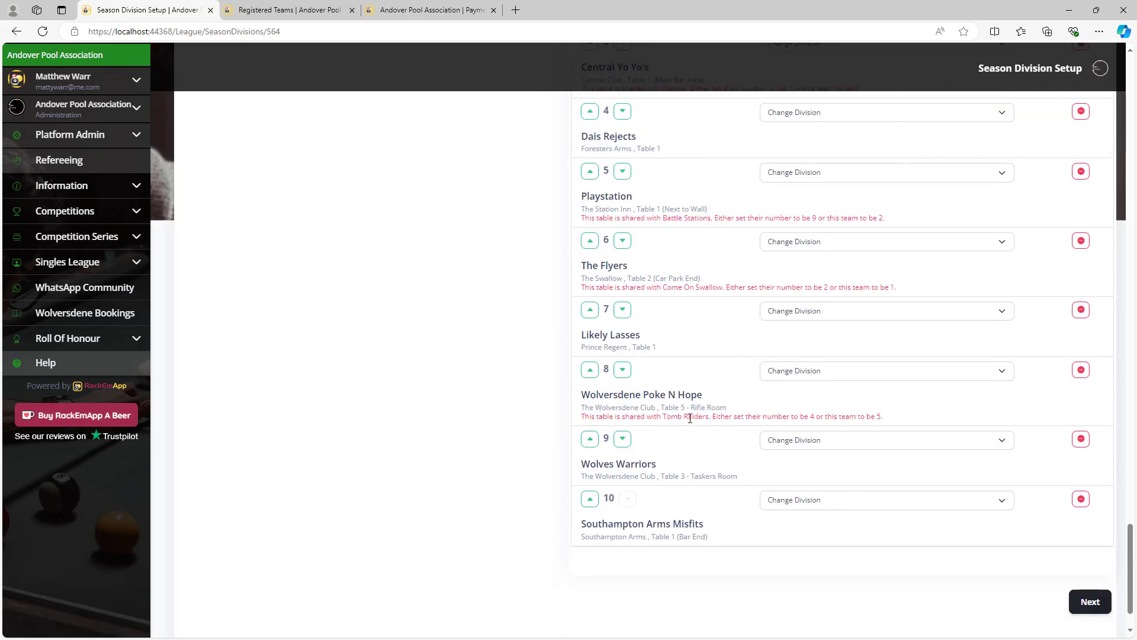
pyautogui.click(591, 372)
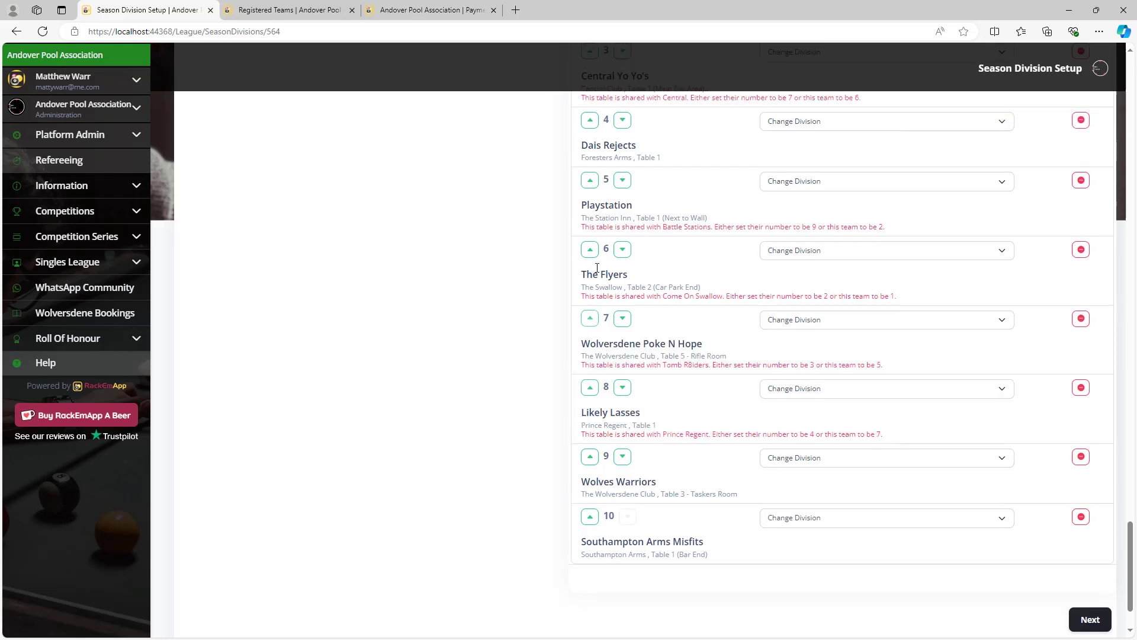
pyautogui.click(592, 320)
pyautogui.click(590, 250)
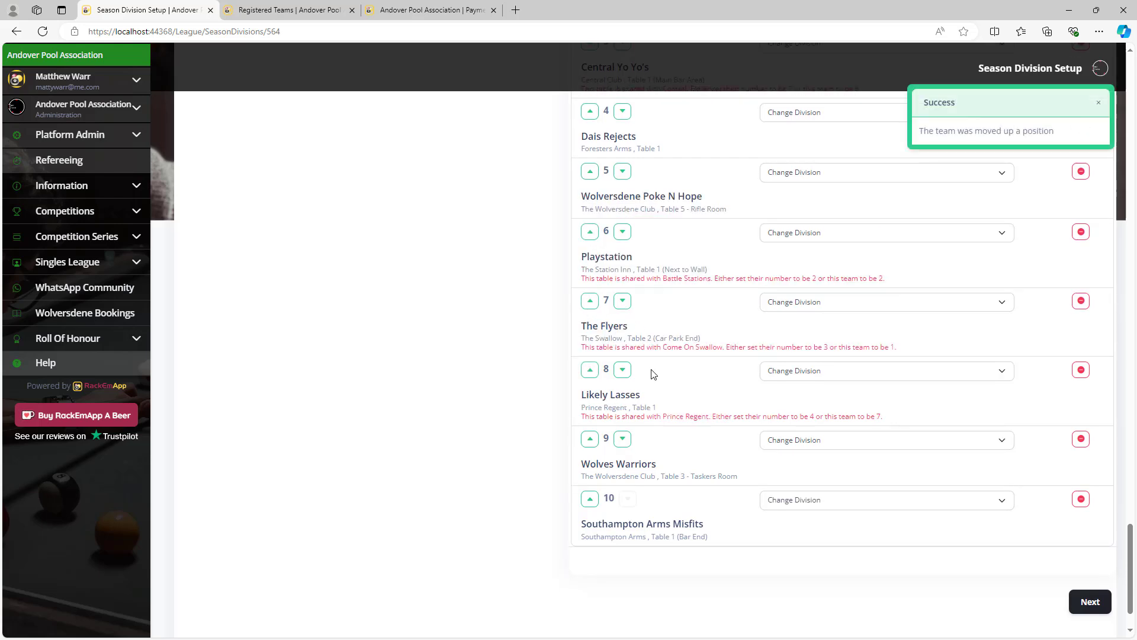
# Raise Likely Lasses, then move The Flyers up step by step to position 1.
pyautogui.click(592, 371)
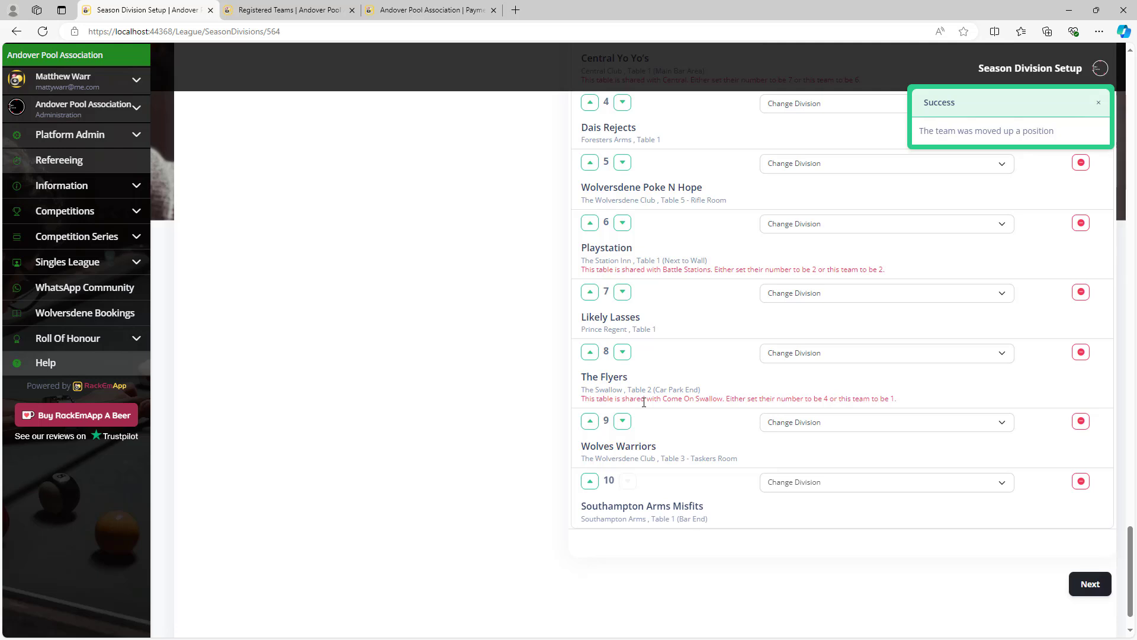
pyautogui.click(591, 351)
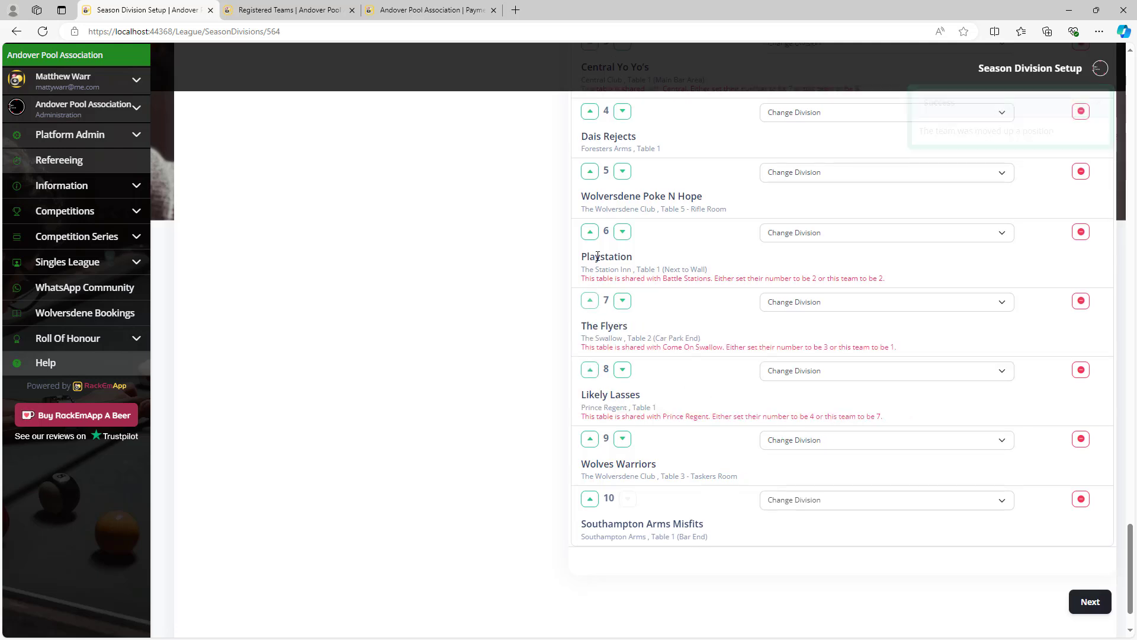
pyautogui.click(590, 299)
pyautogui.click(591, 230)
pyautogui.click(591, 179)
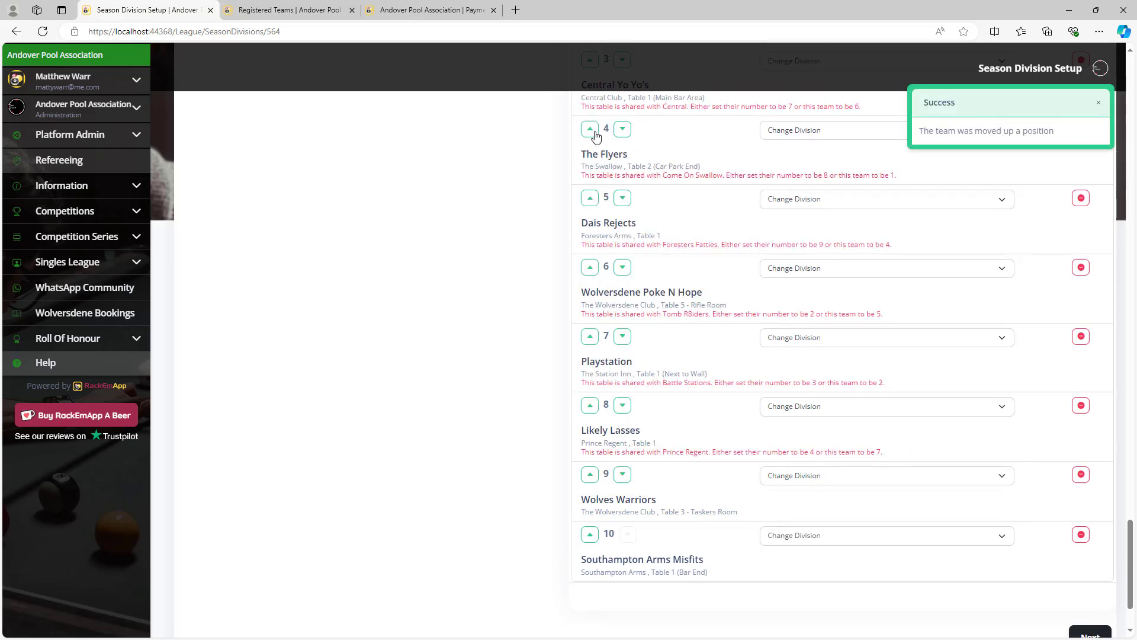
pyautogui.click(591, 120)
pyautogui.click(590, 120)
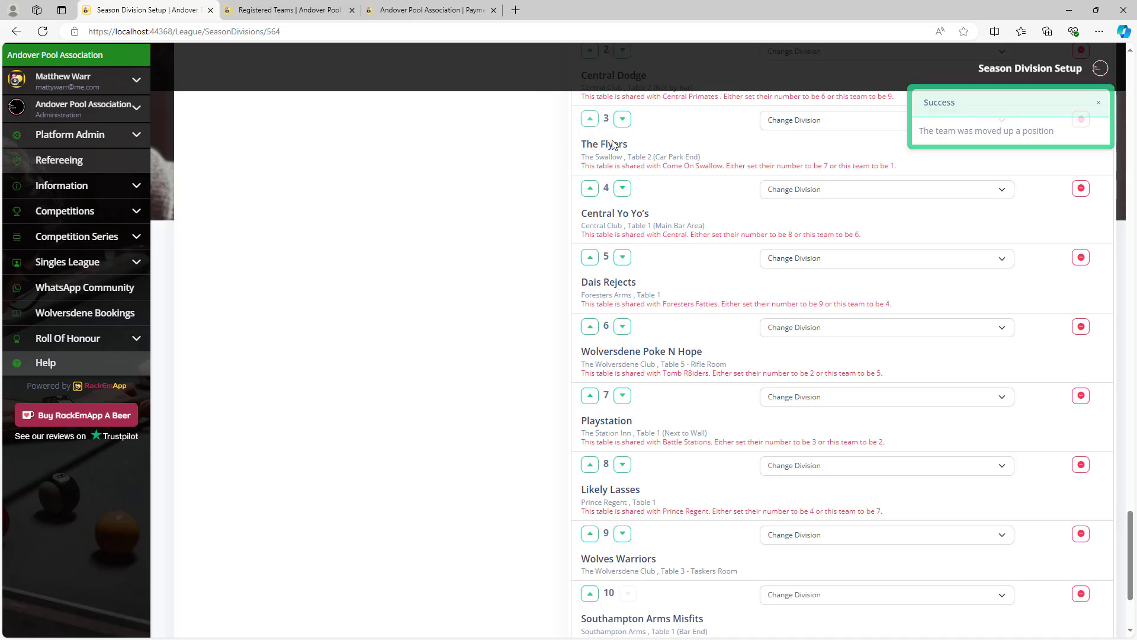
pyautogui.click(589, 169)
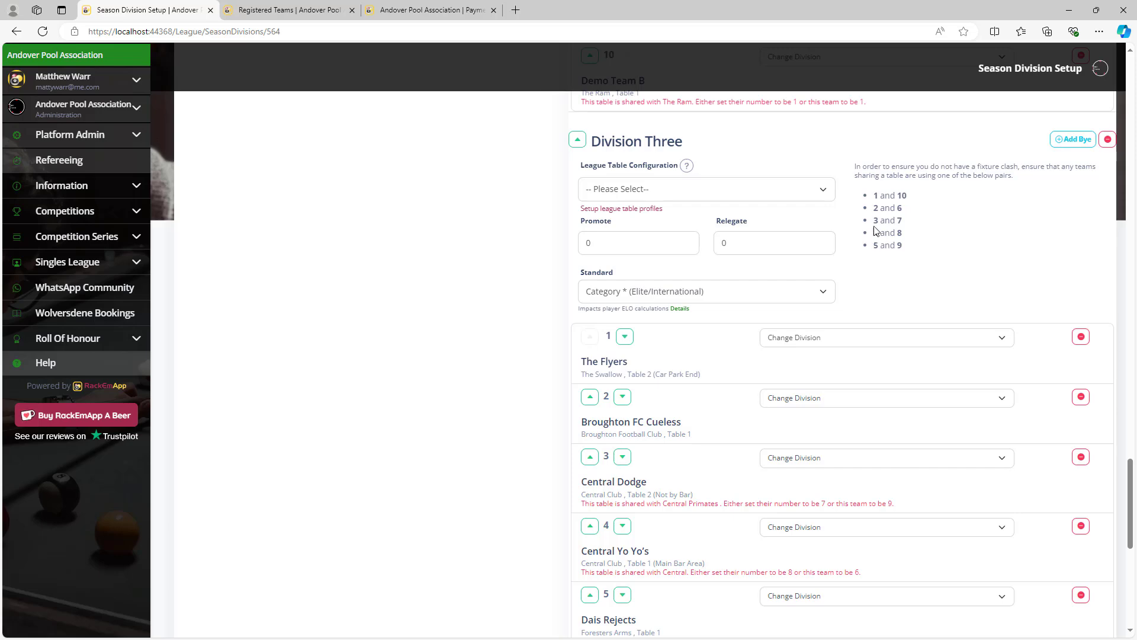
# Move Central Dodge down three places in Division Three, below Wolversdene Poke N Hope.
pyautogui.scroll(-2, 763, 357)
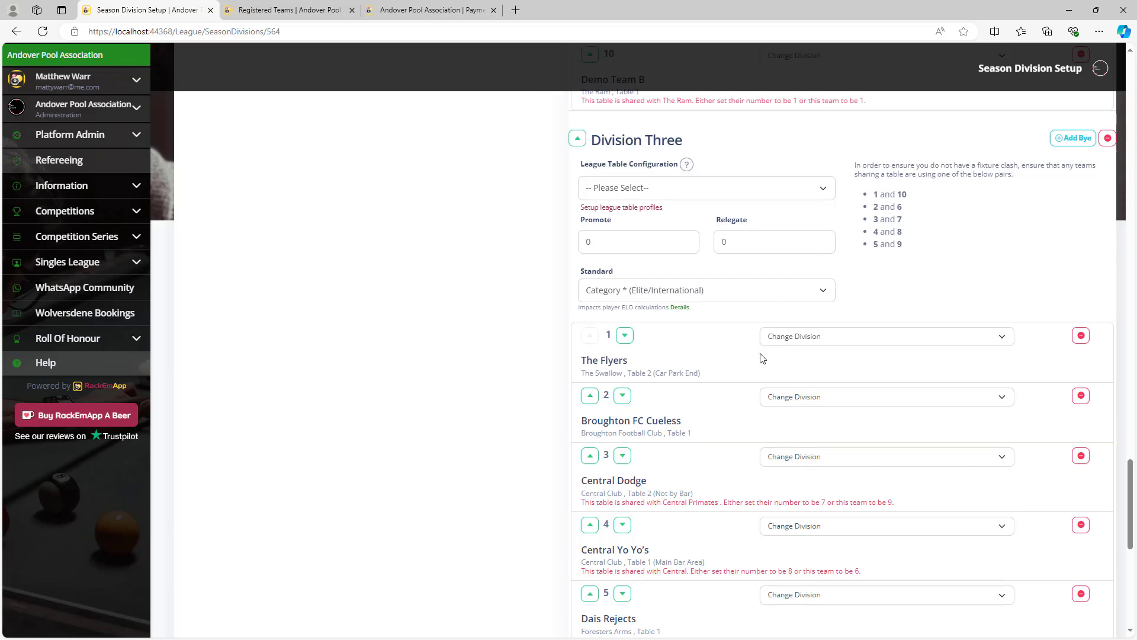
pyautogui.scroll(13, 765, 360)
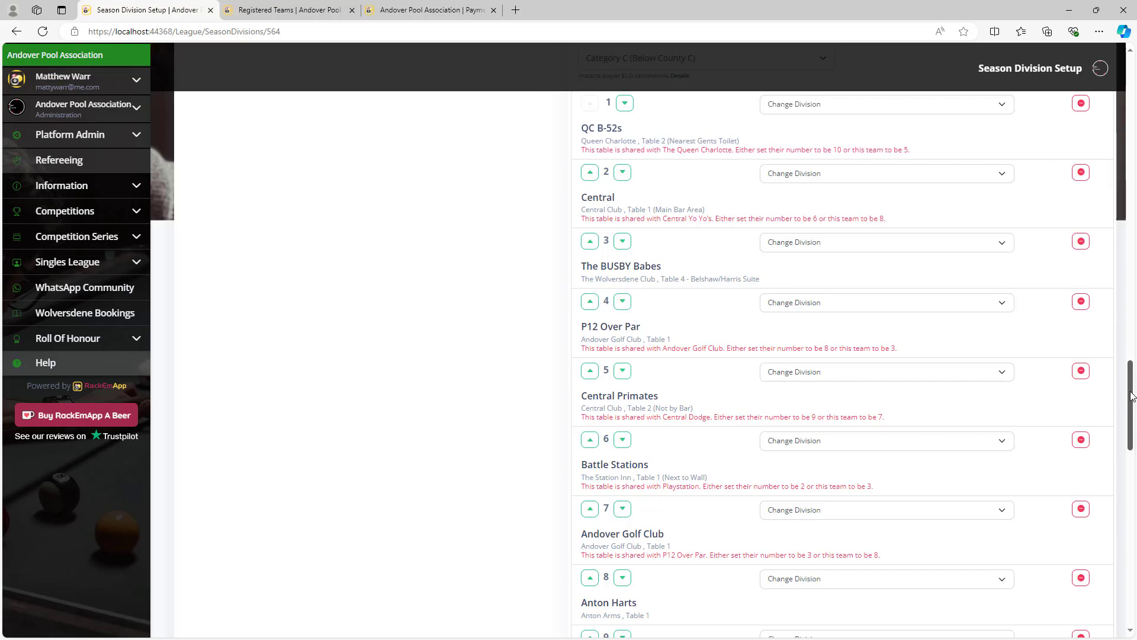
pyautogui.moveTo(1131, 399); pyautogui.dragTo(1132, 520)
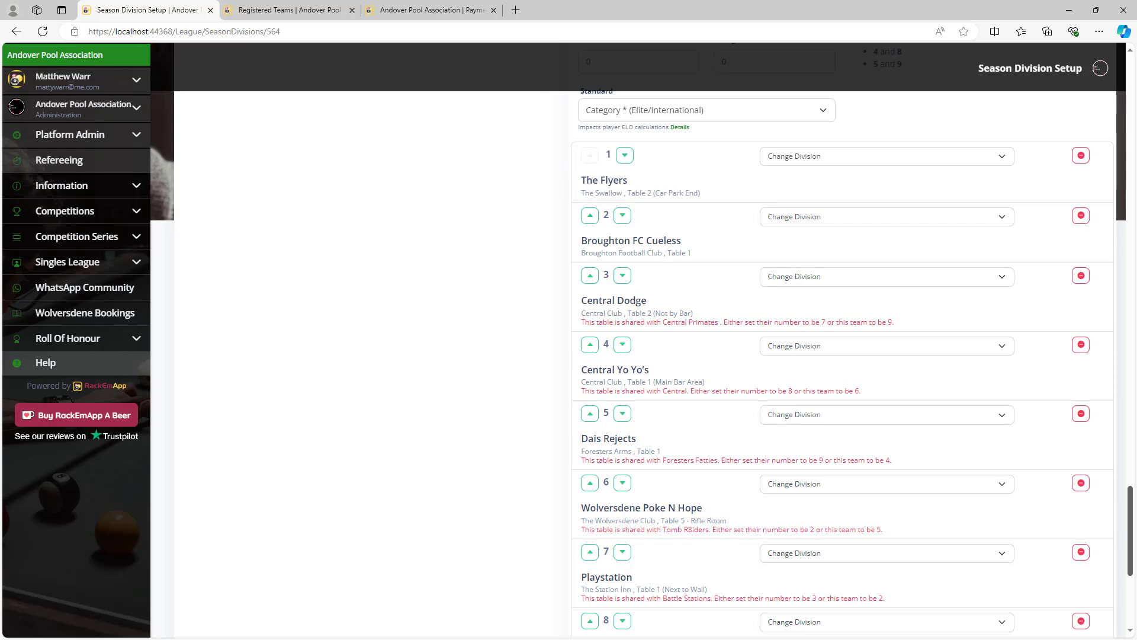
pyautogui.scroll(13, 842, 364)
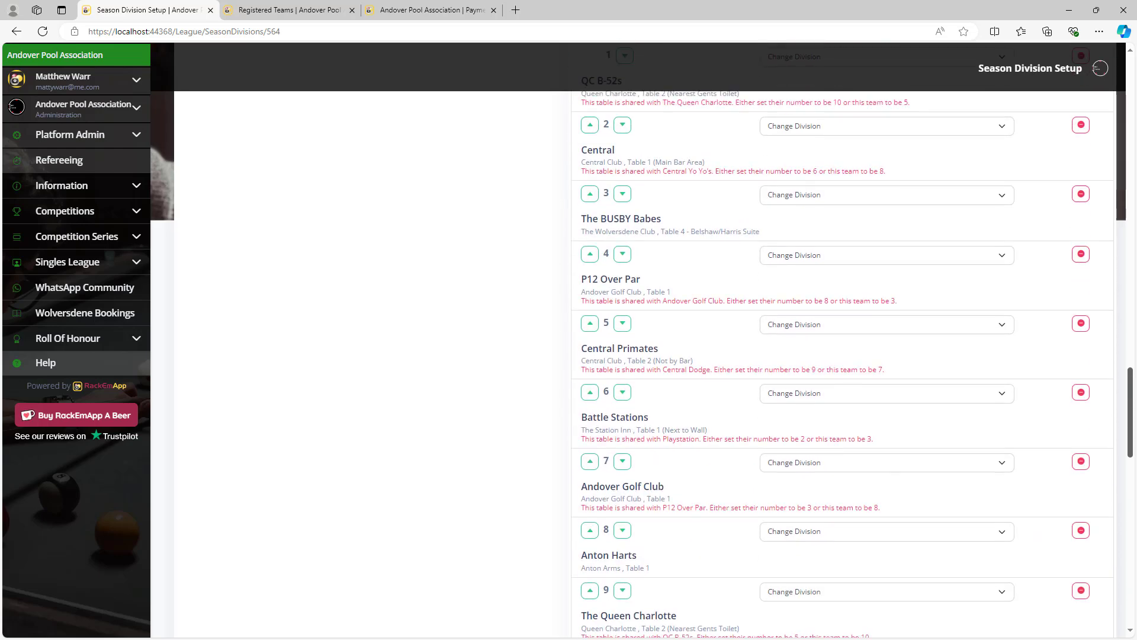
pyautogui.scroll(-10, 843, 364)
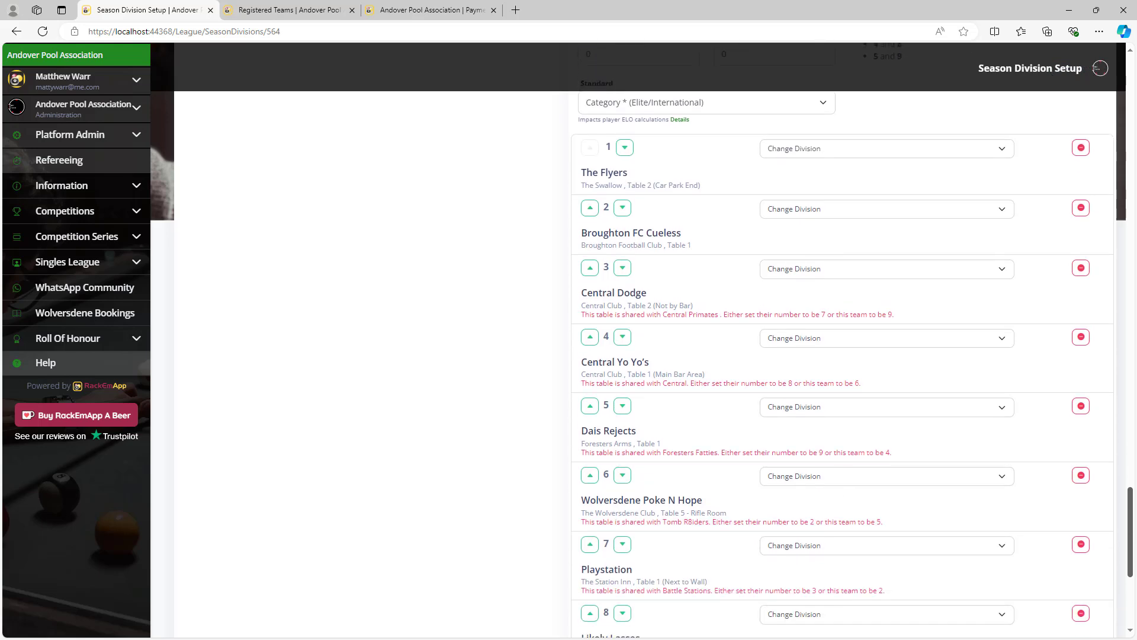
pyautogui.scroll(-1, 842, 364)
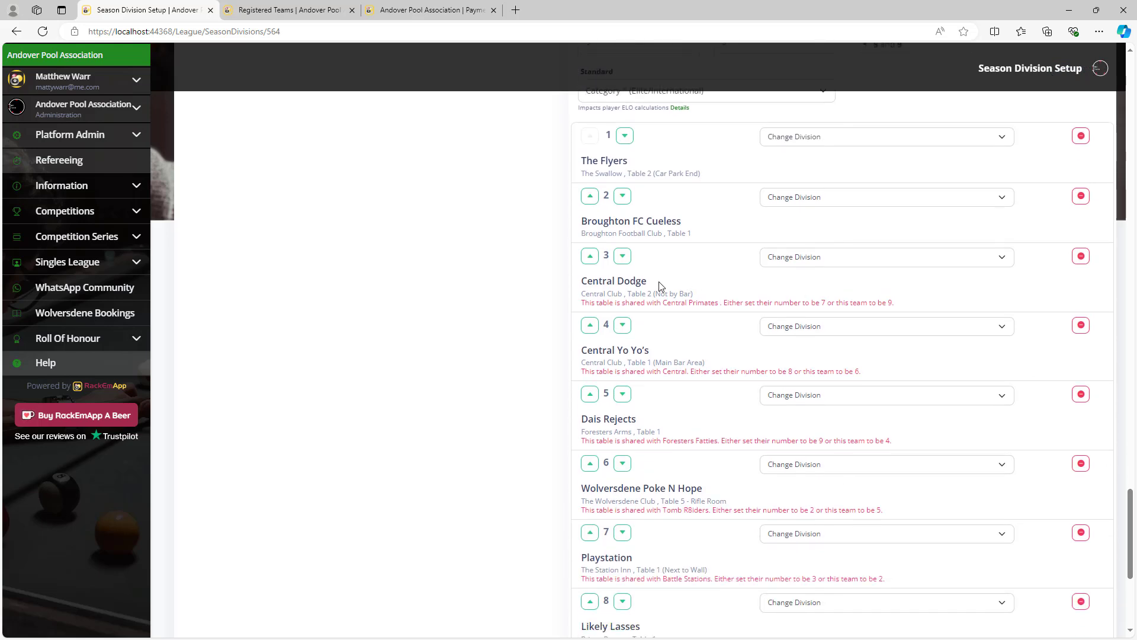
pyautogui.click(623, 258)
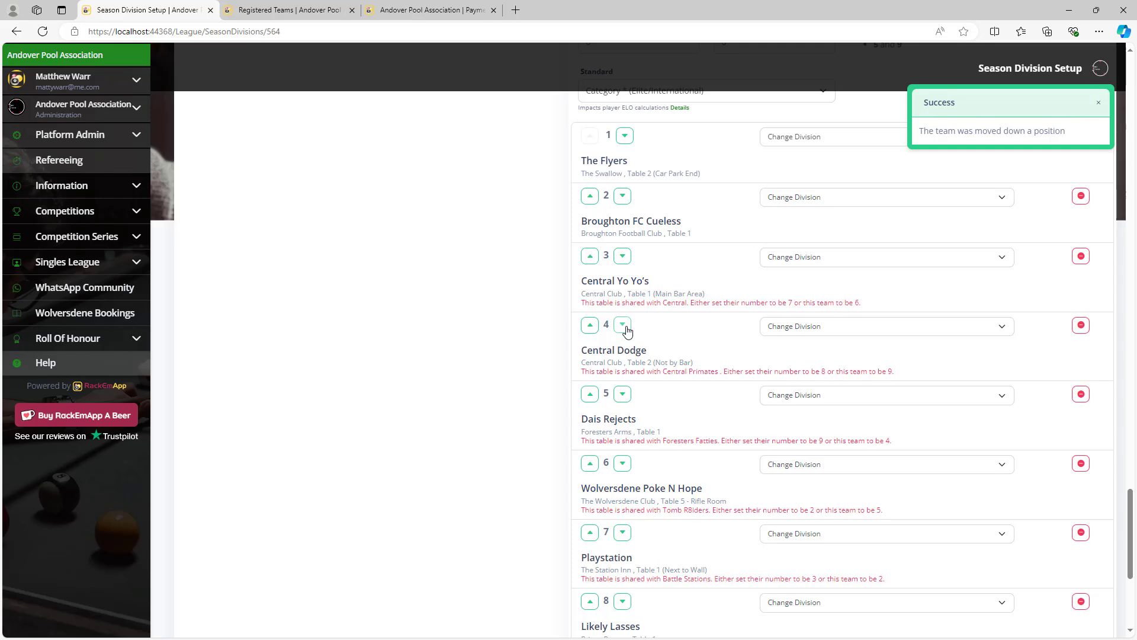
pyautogui.click(622, 325)
pyautogui.click(623, 379)
# Settle Central Dodge at 8th and Wolves Warriors at 9th in Division Three.
pyautogui.scroll(-1, 633, 451)
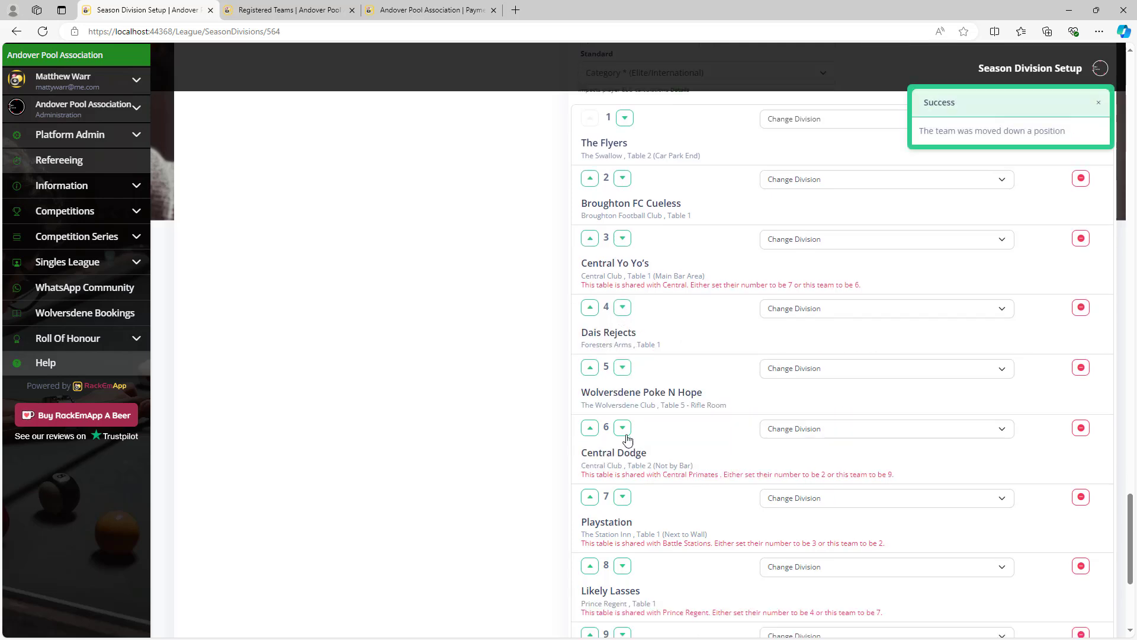
pyautogui.click(622, 427)
pyautogui.click(623, 497)
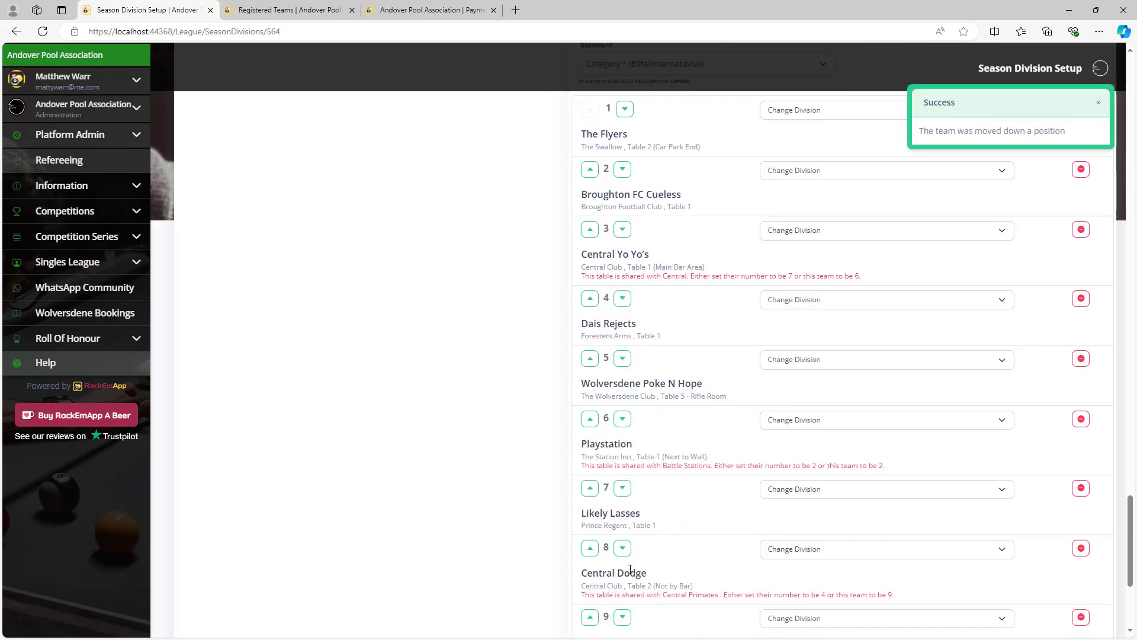
pyautogui.click(623, 548)
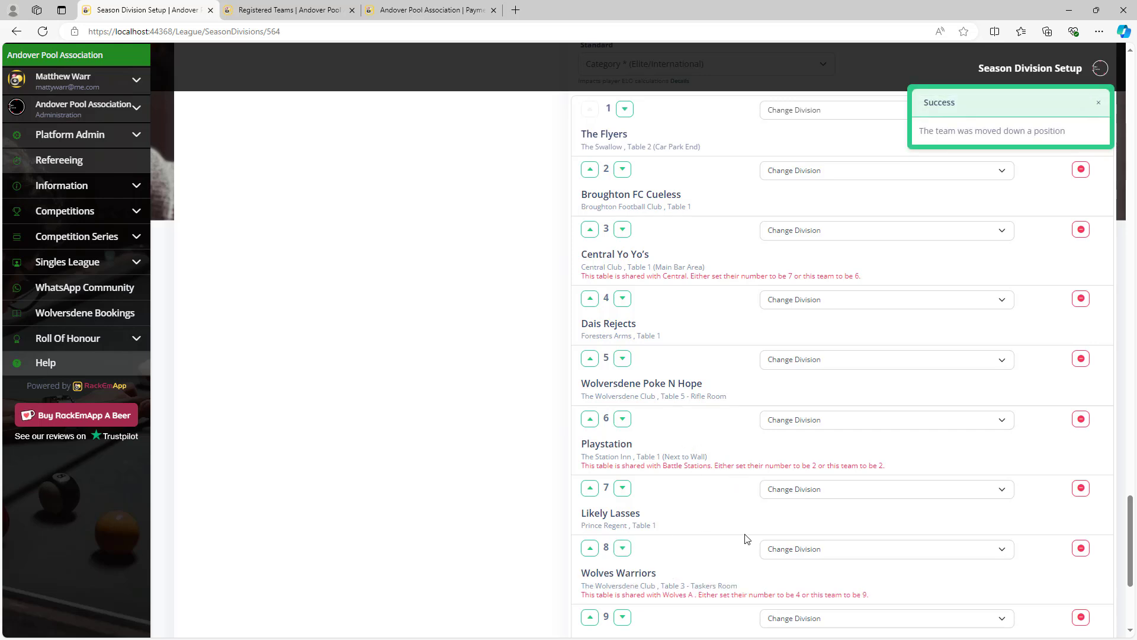
pyautogui.scroll(-3, 739, 526)
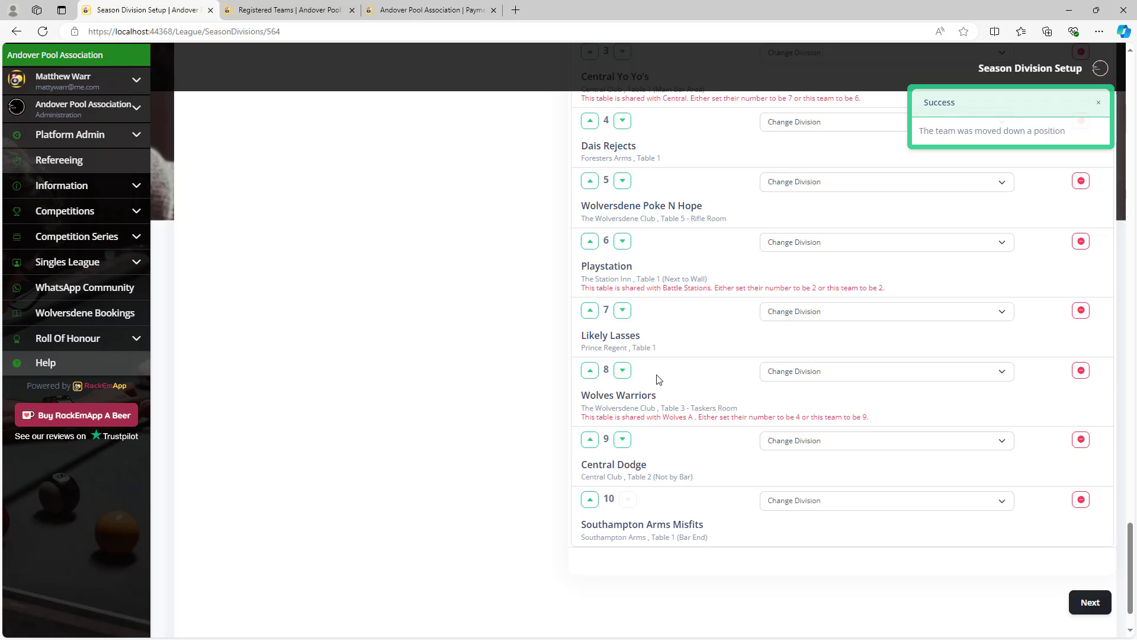
pyautogui.click(622, 370)
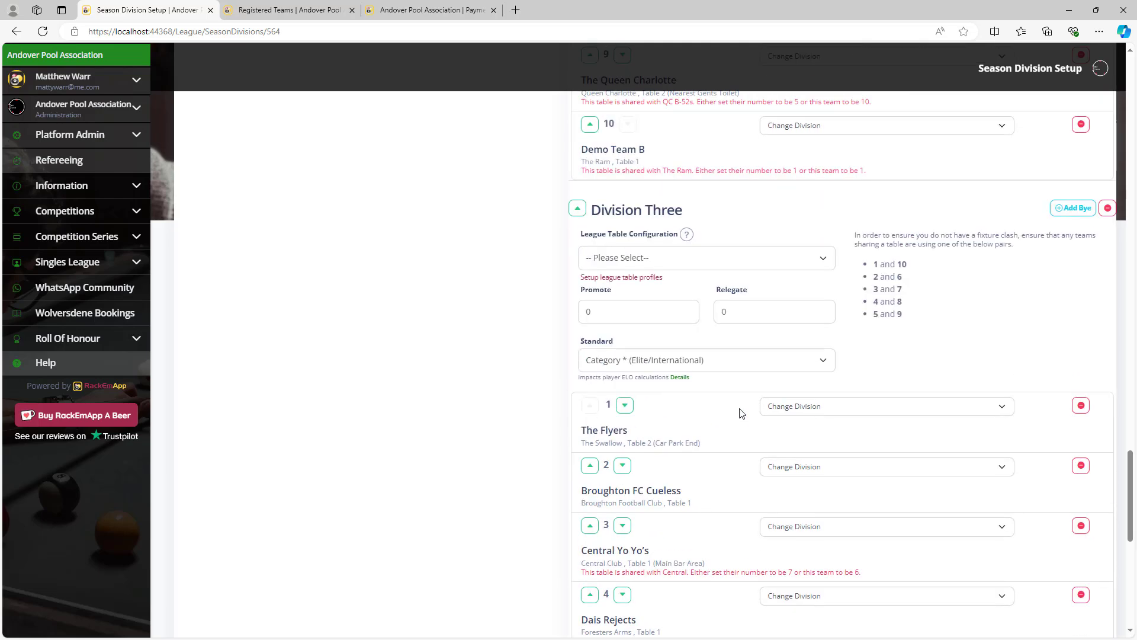
# Move Central Primates up to 4th place in Division Two.
pyautogui.scroll(20, 739, 414)
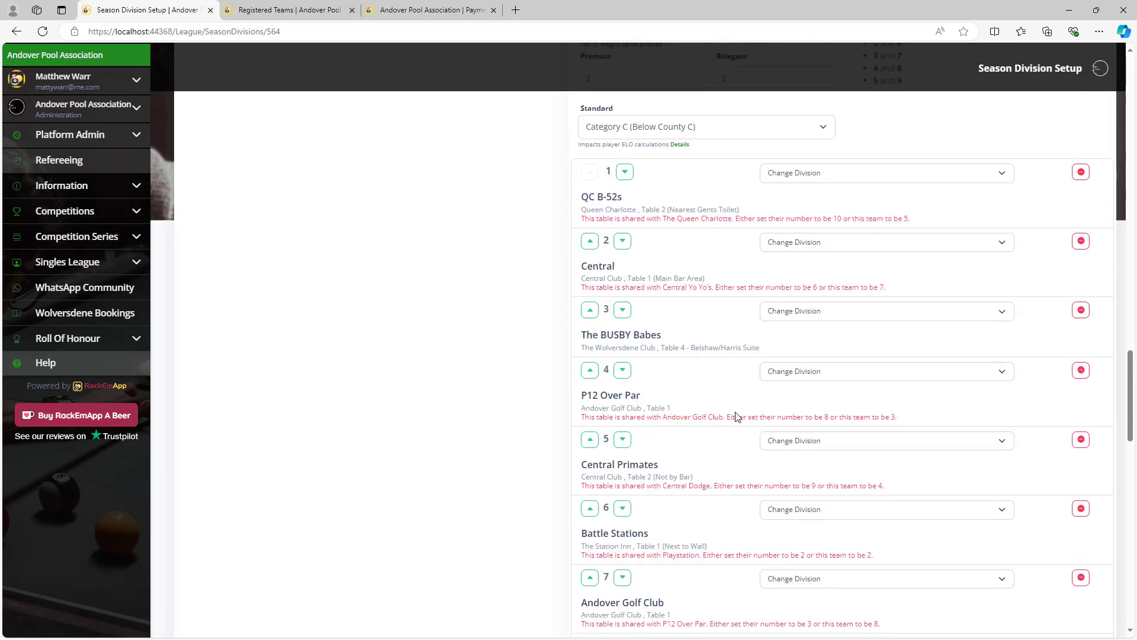
pyautogui.click(590, 439)
pyautogui.scroll(-10, 747, 373)
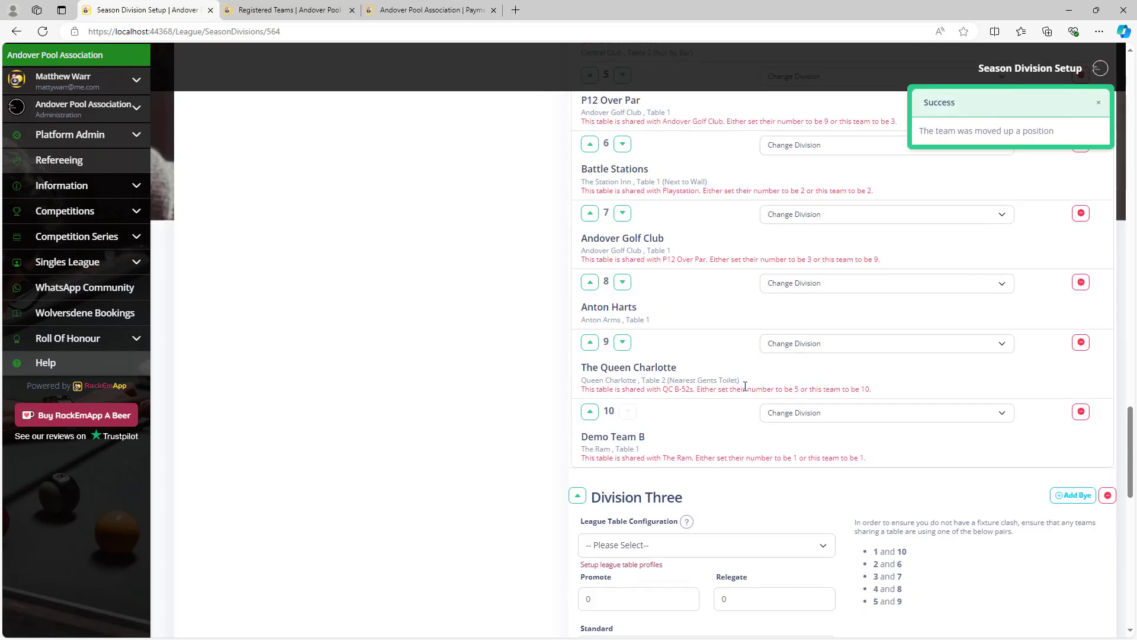
pyautogui.scroll(-7, 760, 405)
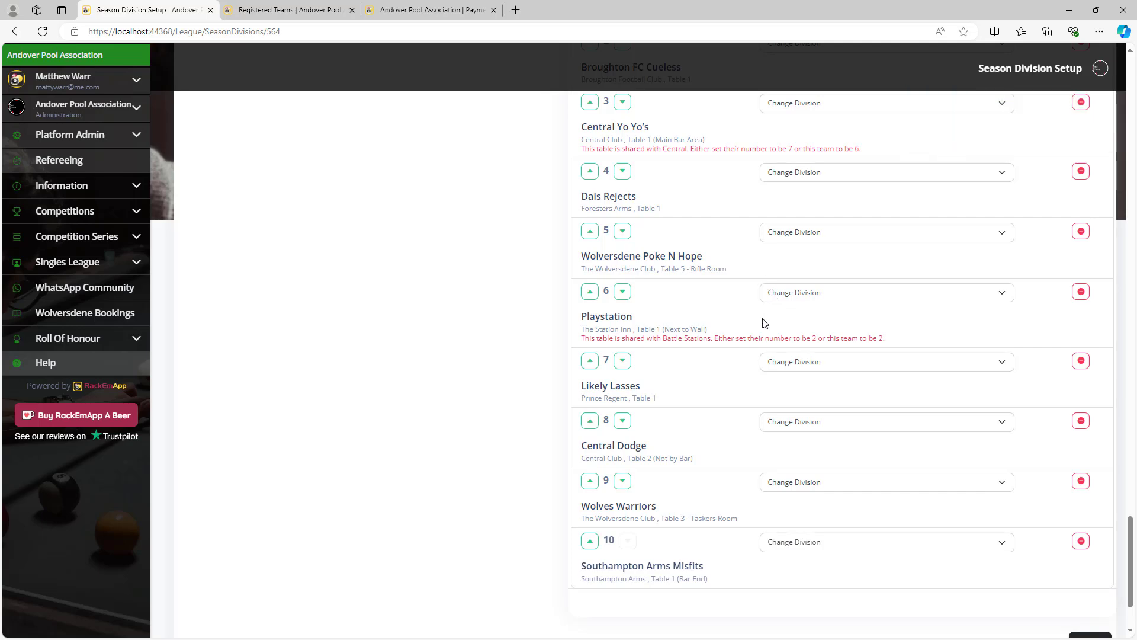
pyautogui.scroll(-2, 763, 322)
pyautogui.scroll(9, 726, 299)
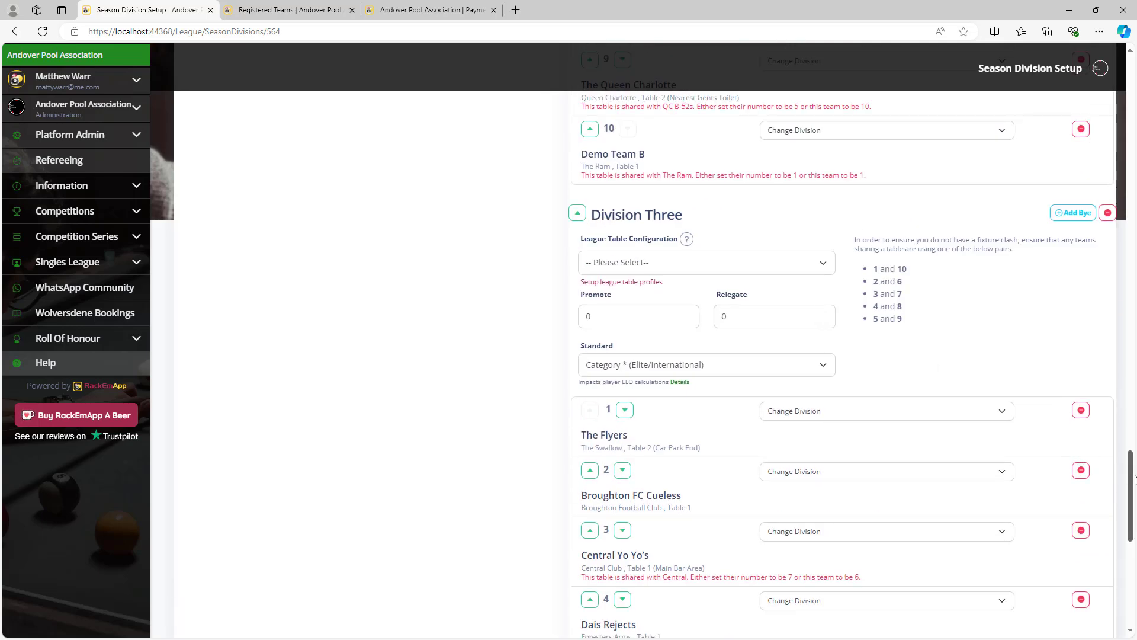
pyautogui.moveTo(1133, 479); pyautogui.dragTo(1129, 85)
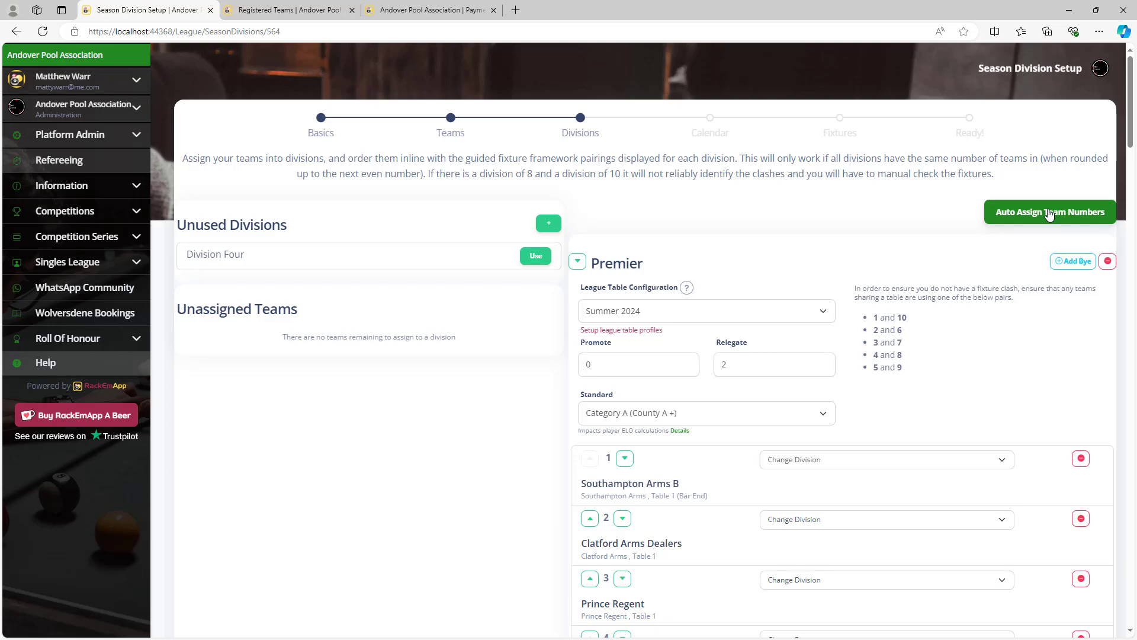
# Run Auto Assign Team Numbers, confirm with Continue, and review the renumbered divisions.
pyautogui.click(1049, 215)
pyautogui.click(610, 389)
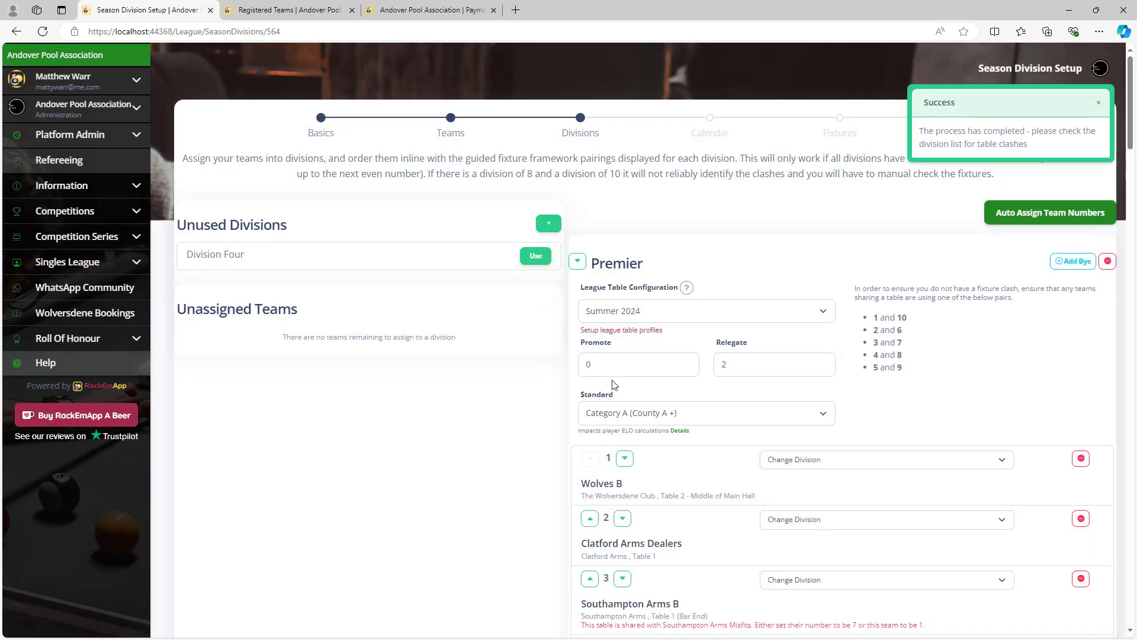
pyautogui.scroll(-5, 562, 388)
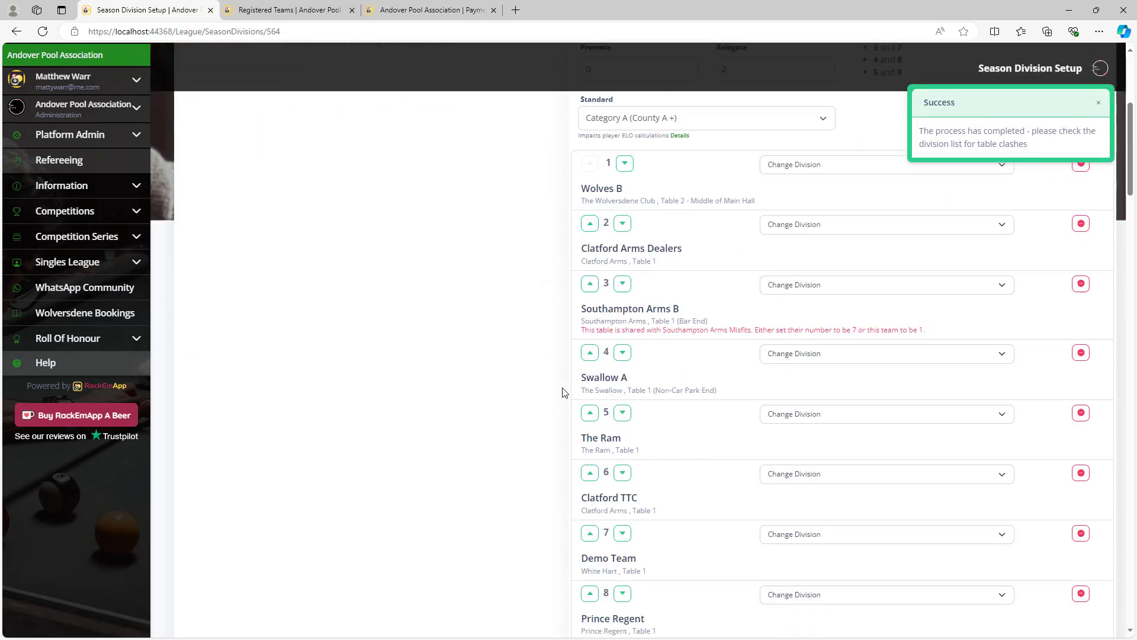
pyautogui.scroll(-20, 564, 392)
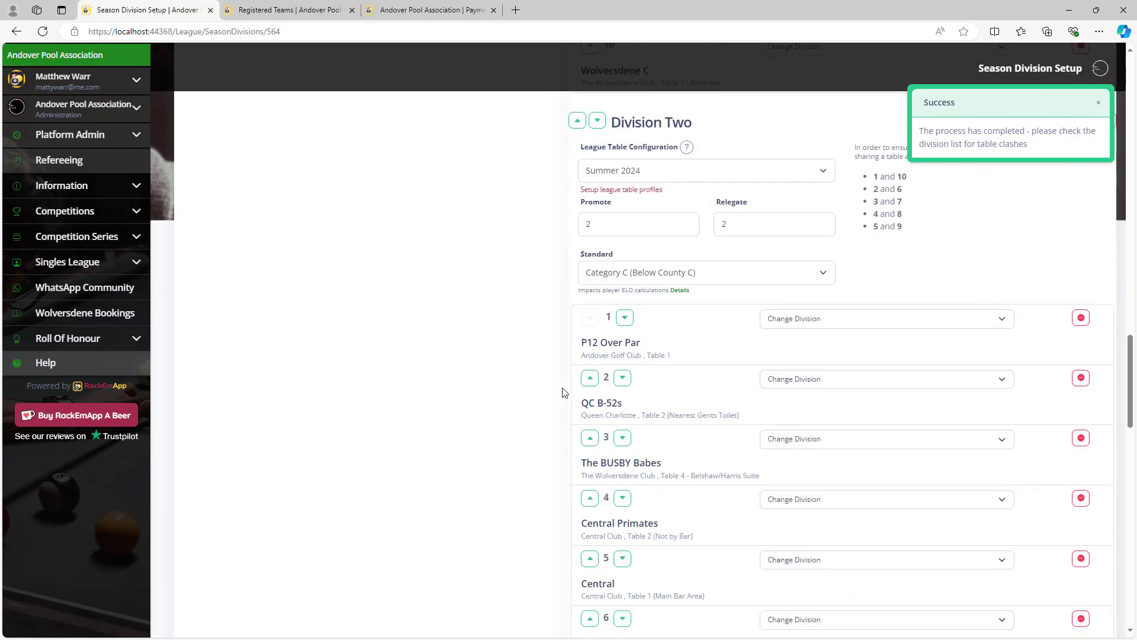
pyautogui.scroll(-20, 564, 393)
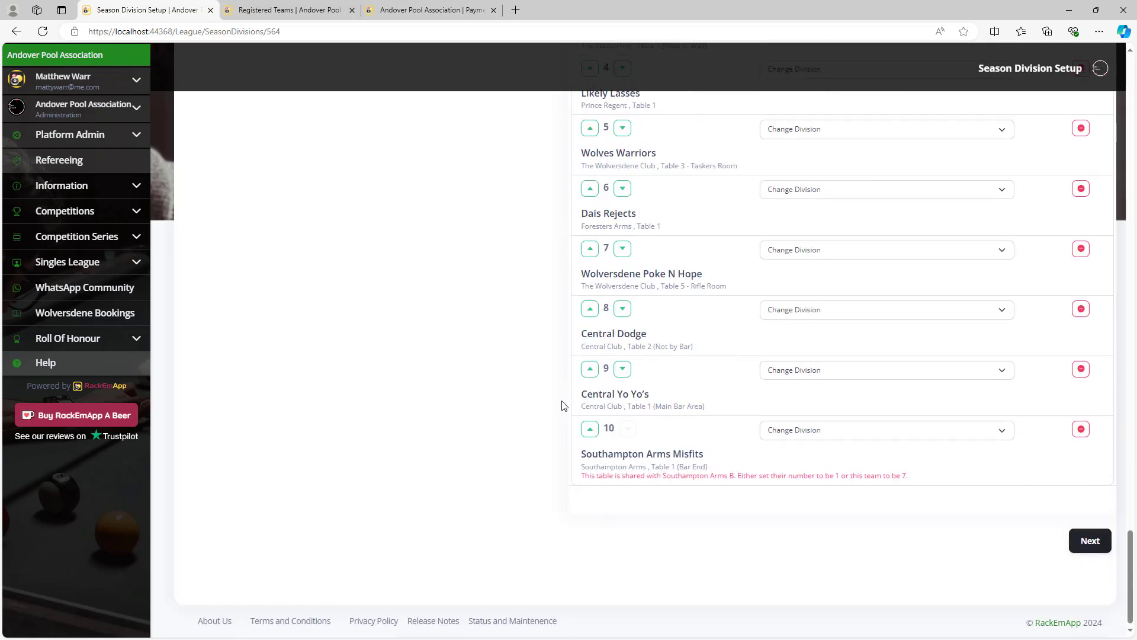
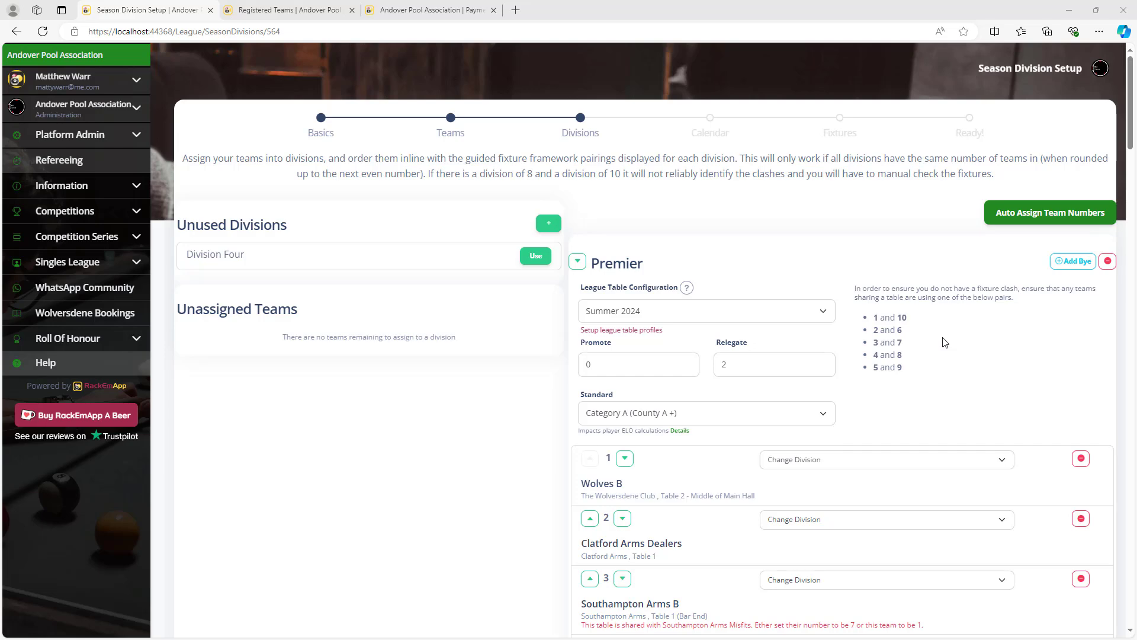
# Confirm the division assignments and proceed to the Season Calendar Setup step.
pyautogui.scroll(-20, 1007, 405)
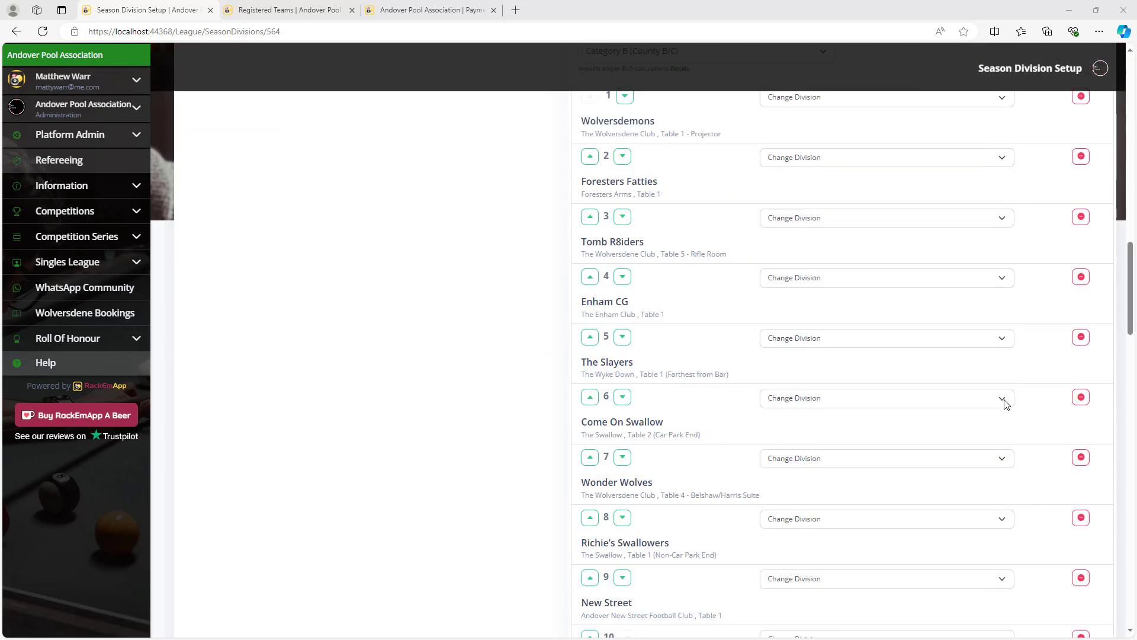
pyautogui.scroll(-10, 1007, 438)
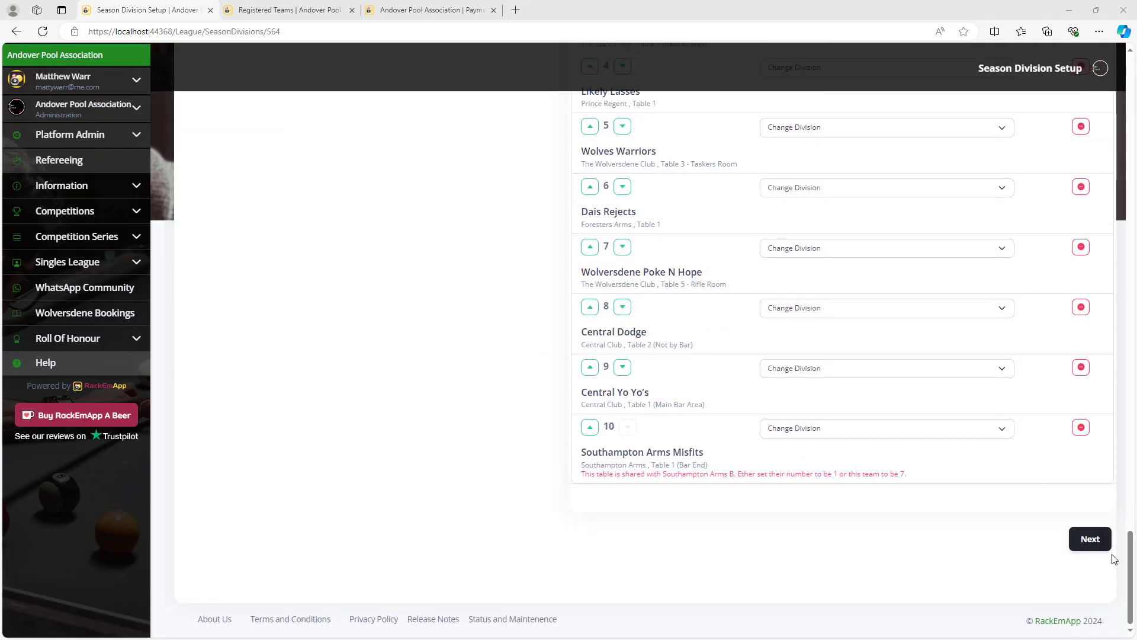
pyautogui.click(1092, 539)
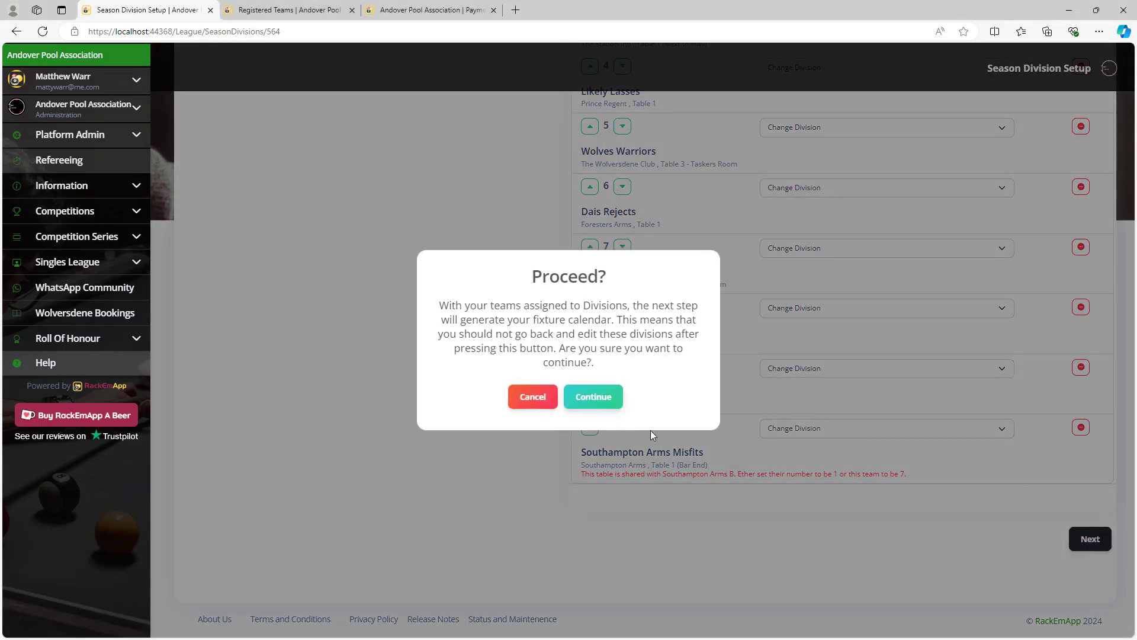
pyautogui.click(589, 403)
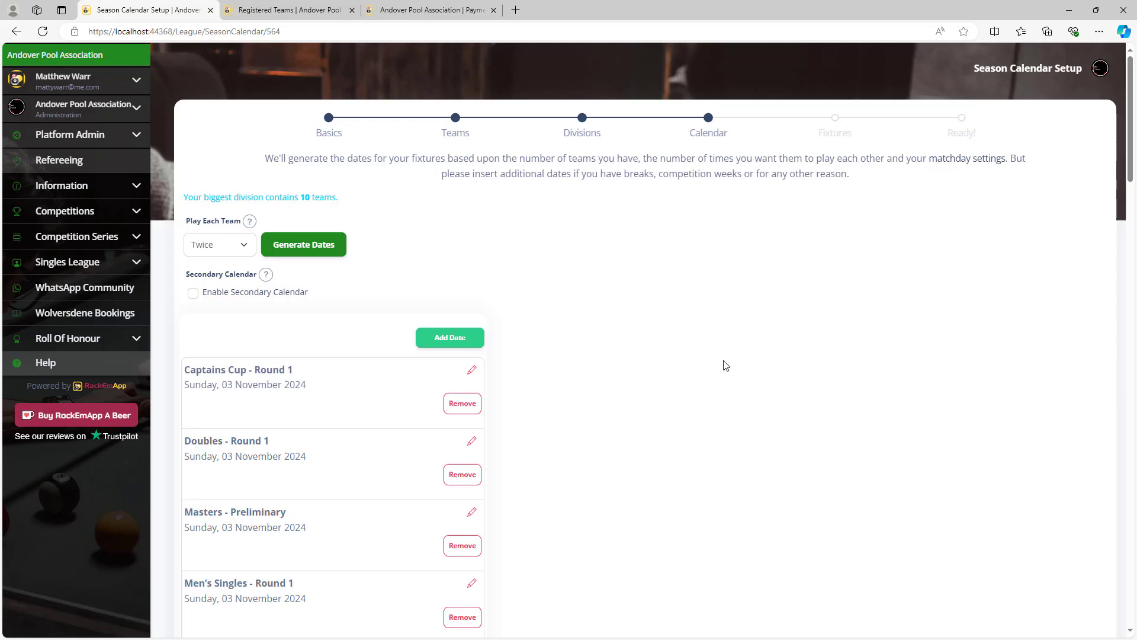
# Keep the Play Each Team setting on Twice.
pyautogui.scroll(-14, 704, 358)
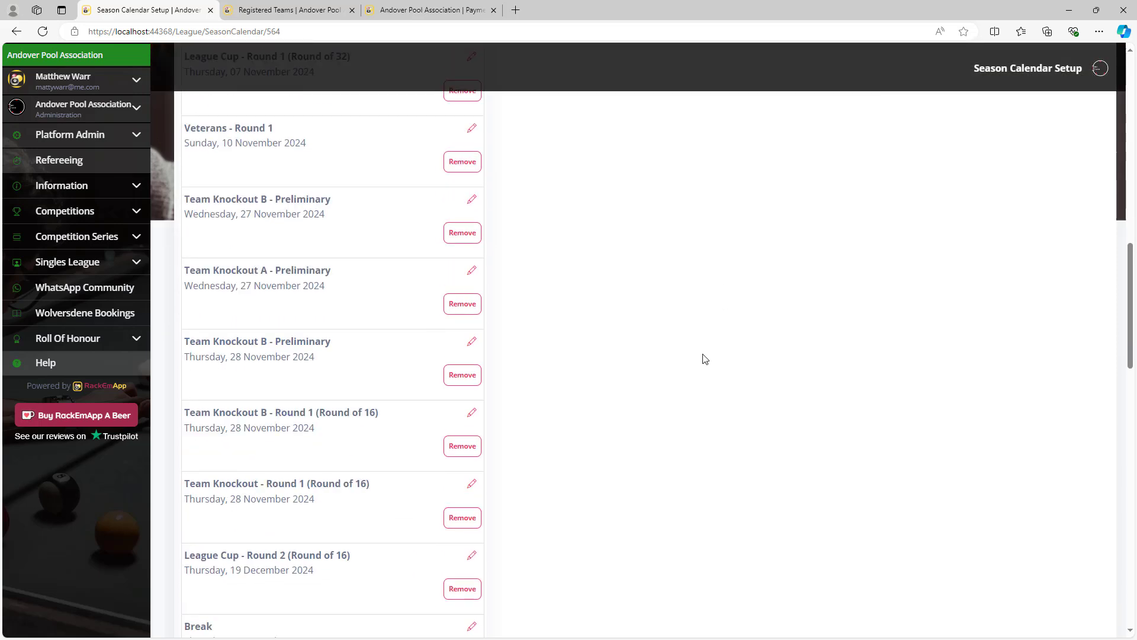
pyautogui.scroll(15, 705, 359)
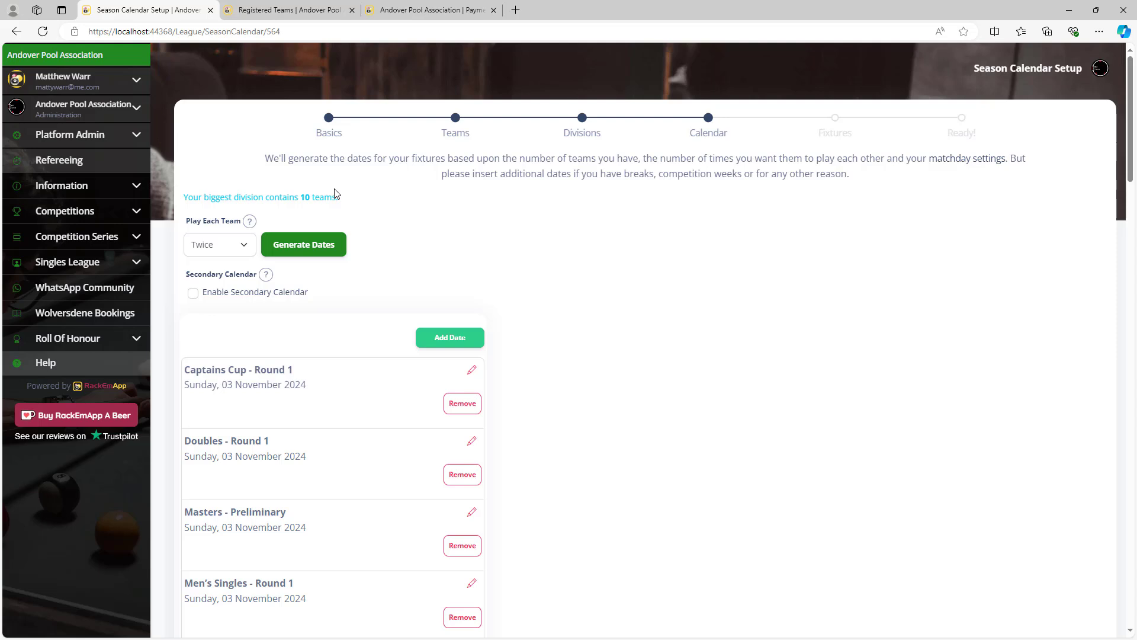
pyautogui.click(220, 250)
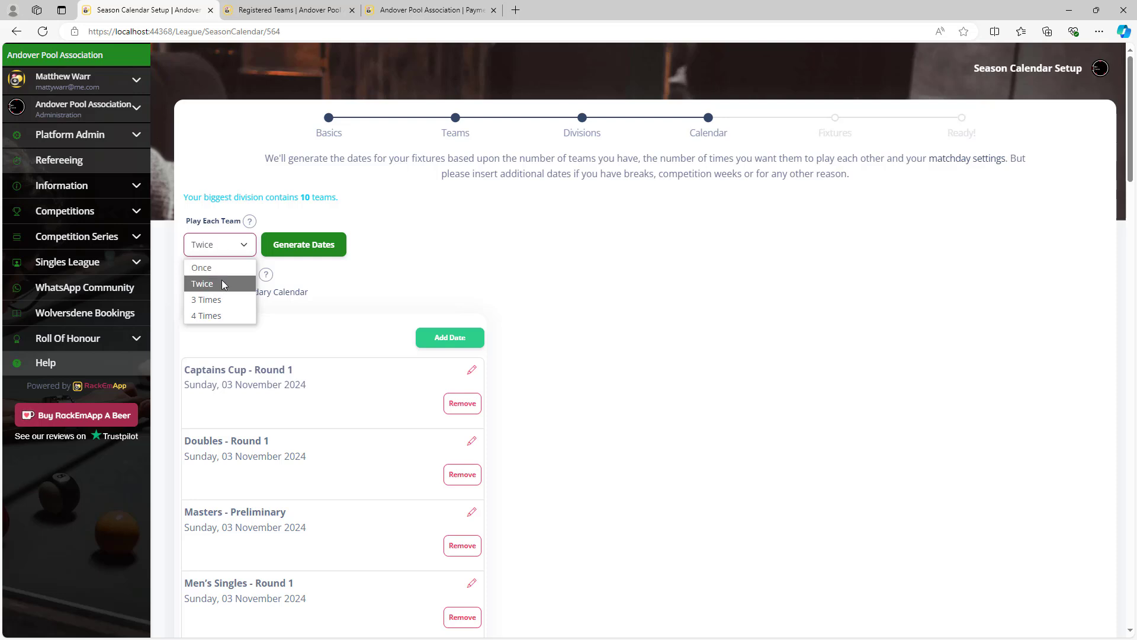
pyautogui.click(354, 193)
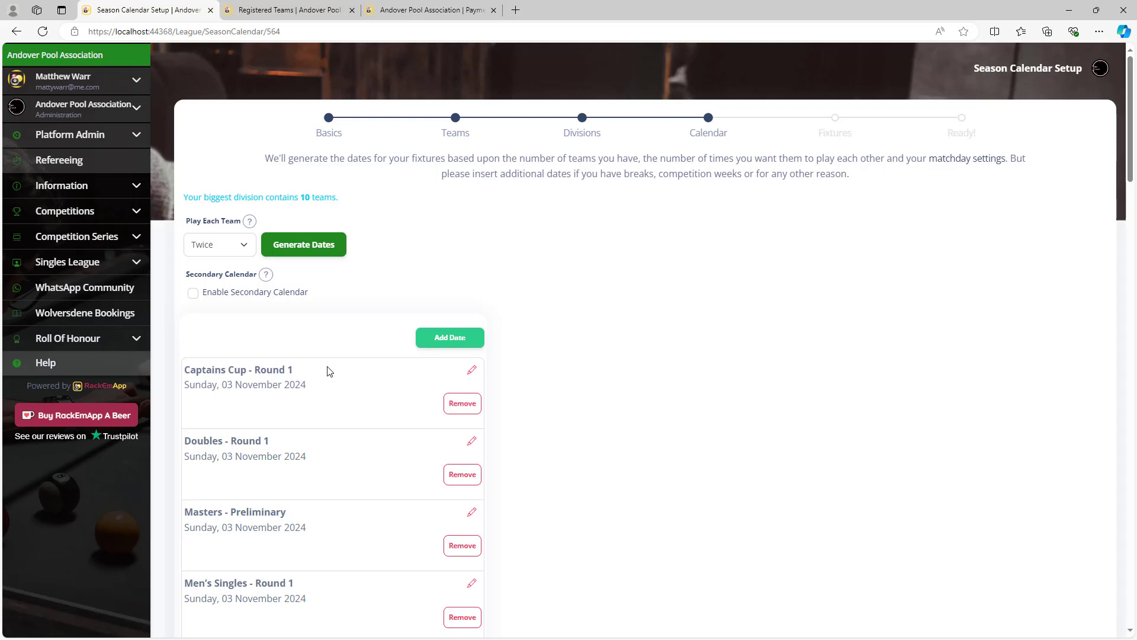
# Review the competition date list and request Generate Dates.
pyautogui.scroll(-9, 363, 375)
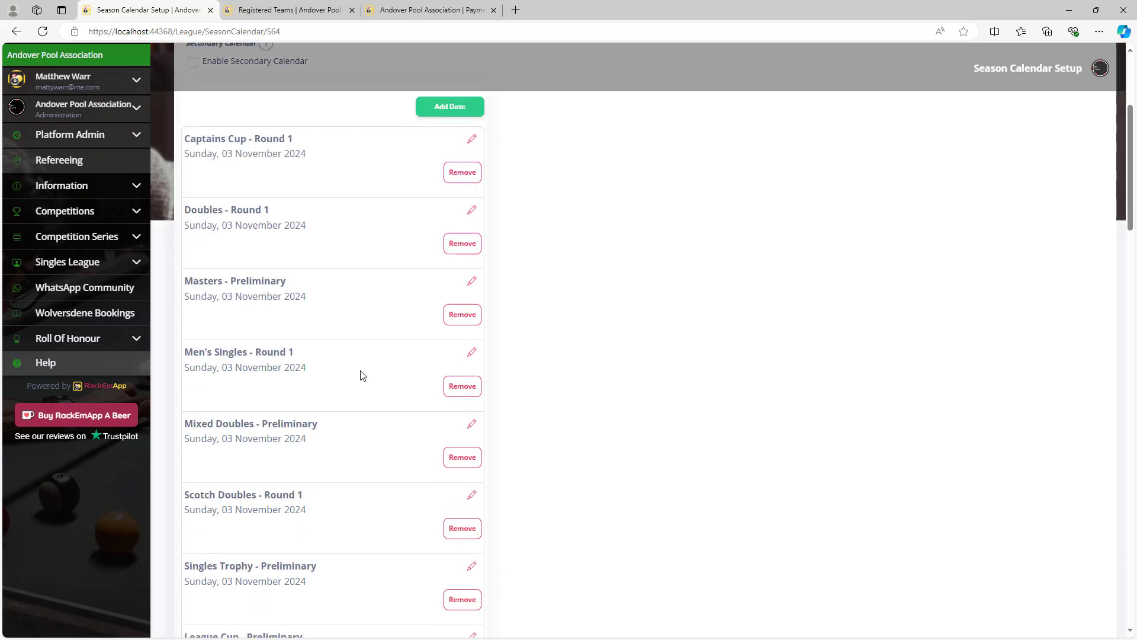
pyautogui.scroll(-13, 363, 375)
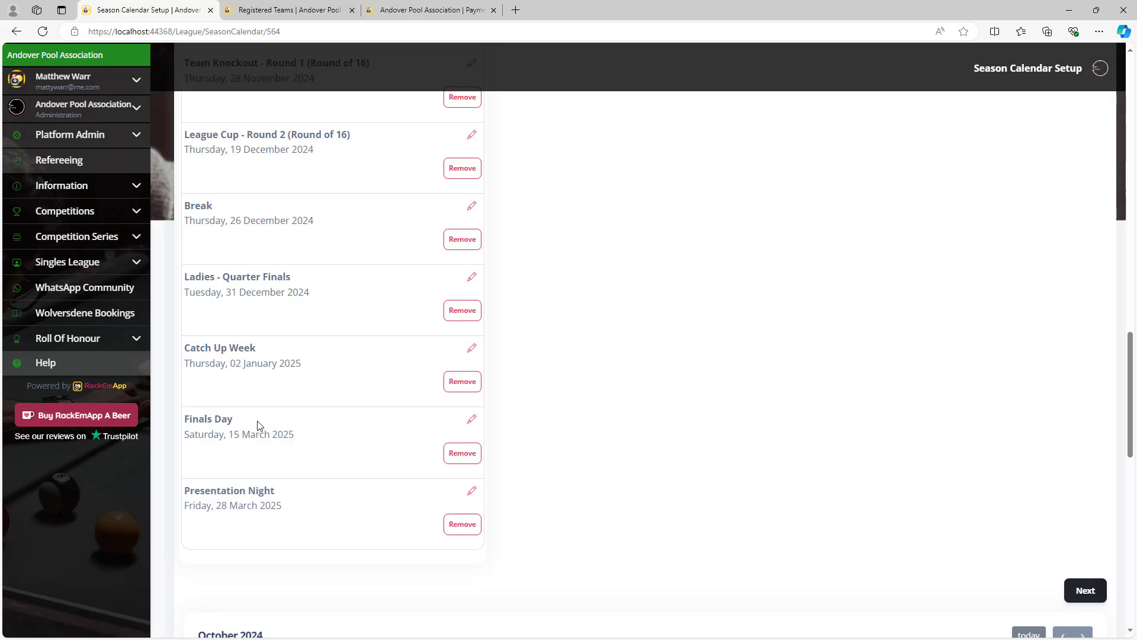
pyautogui.scroll(20, 350, 465)
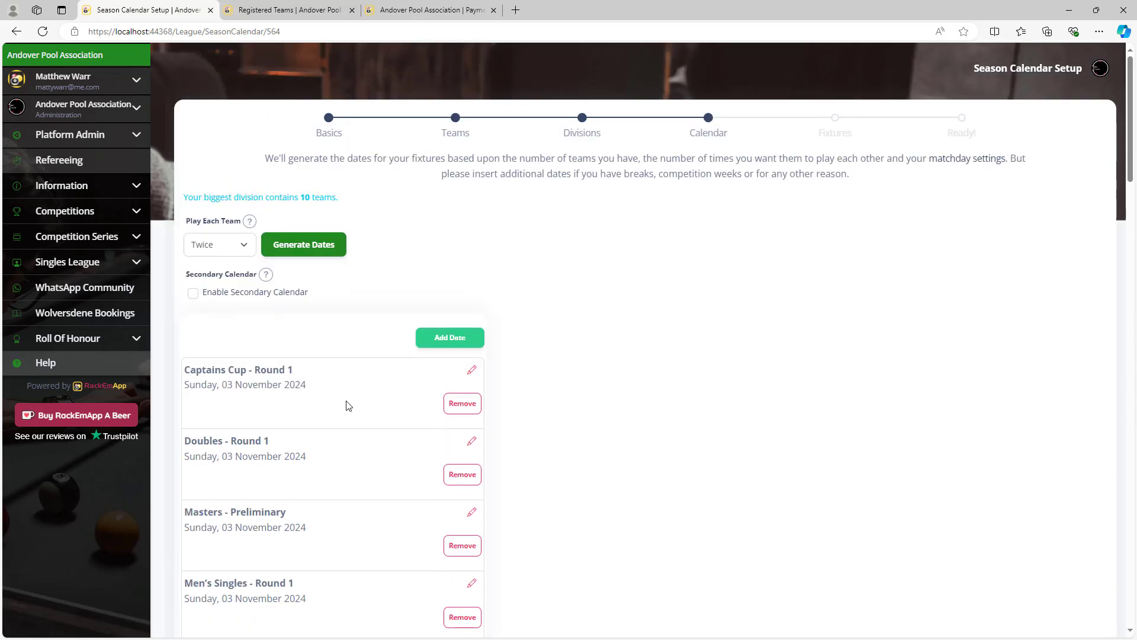
pyautogui.click(321, 246)
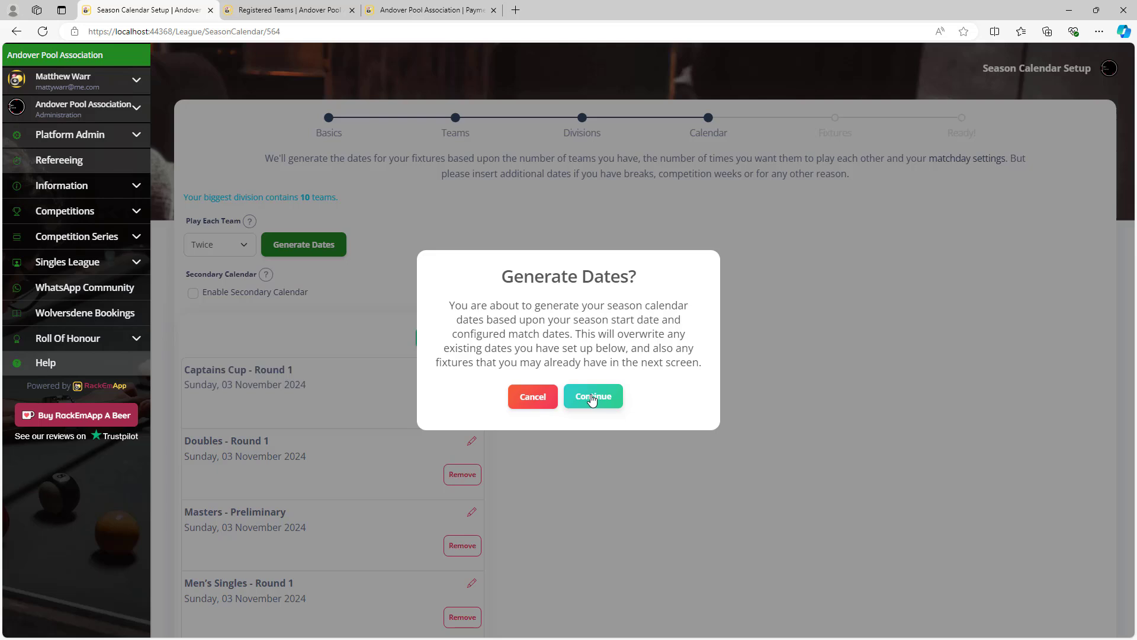
# Generate the calendar, confirming the overwrite, and review weekly Matchdays from Thursday 10 October 2024.
pyautogui.click(592, 399)
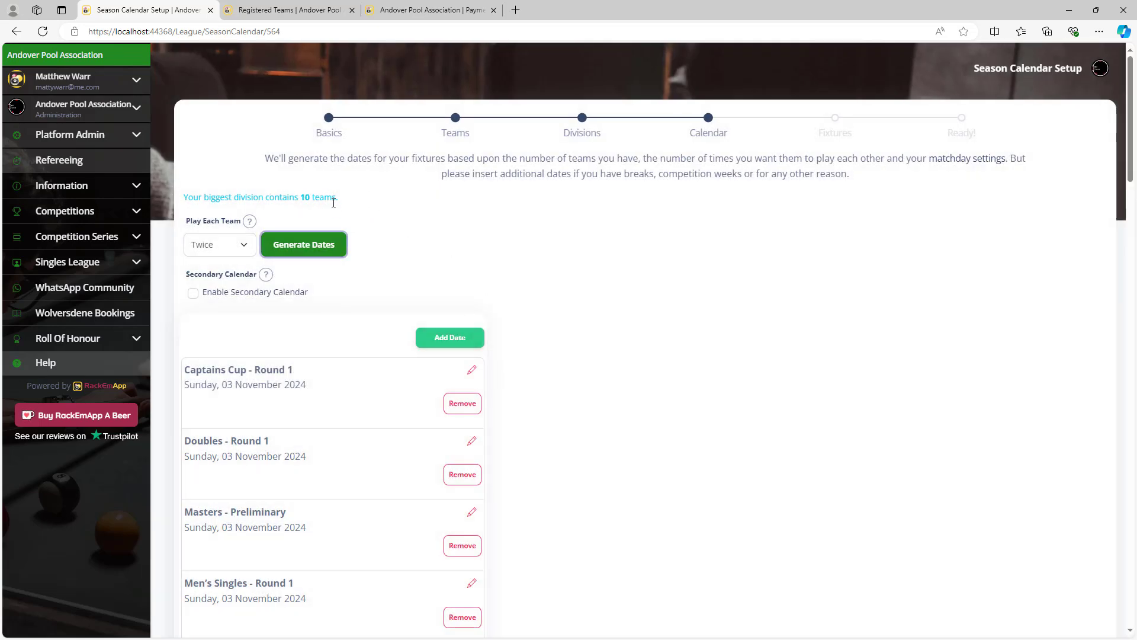
pyautogui.click(320, 246)
pyautogui.click(612, 396)
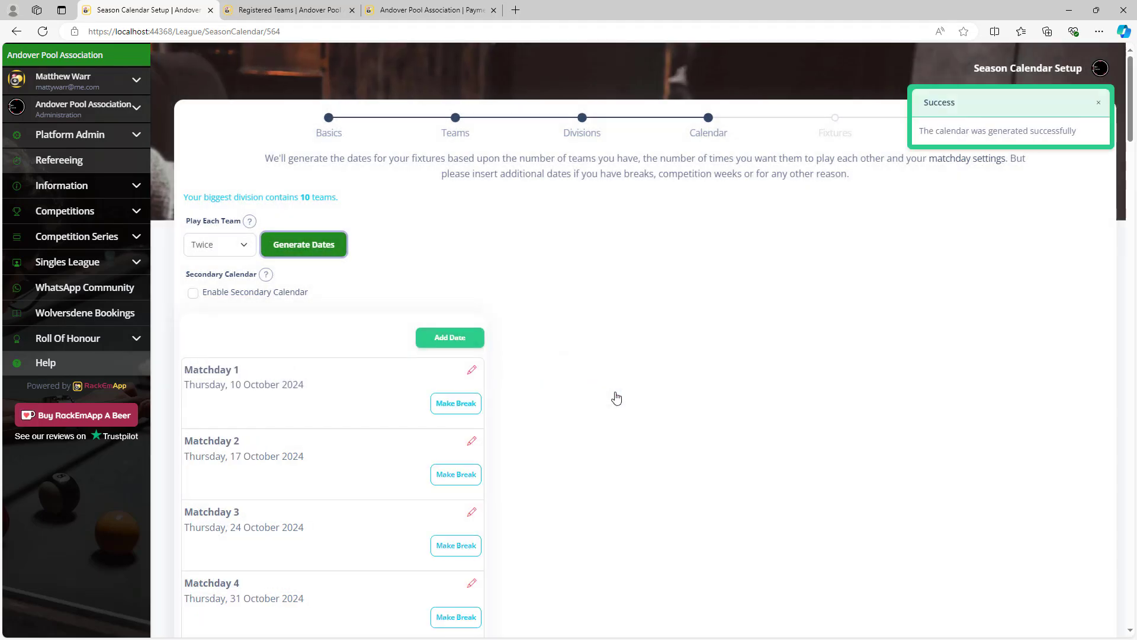
pyautogui.scroll(-5, 376, 375)
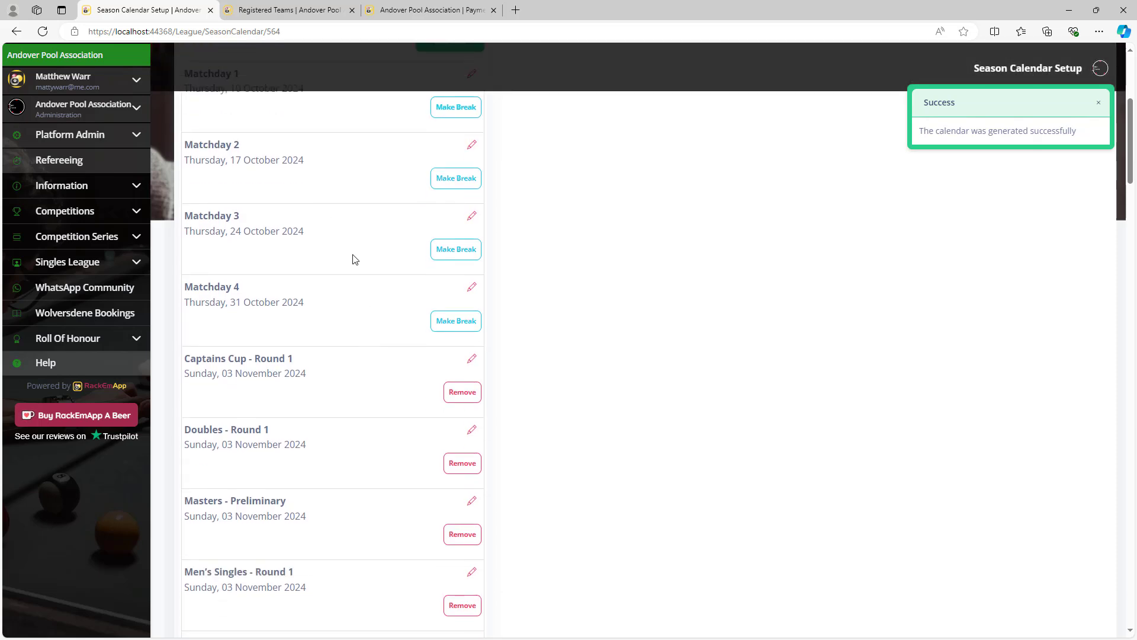
pyautogui.scroll(-14, 273, 357)
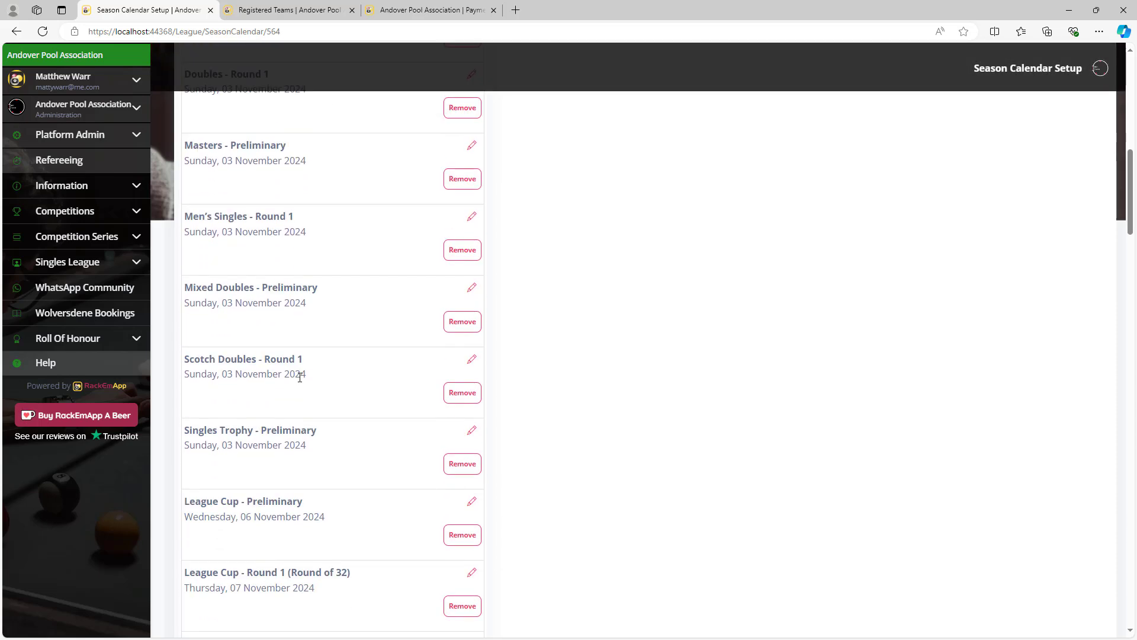
pyautogui.scroll(20, 300, 379)
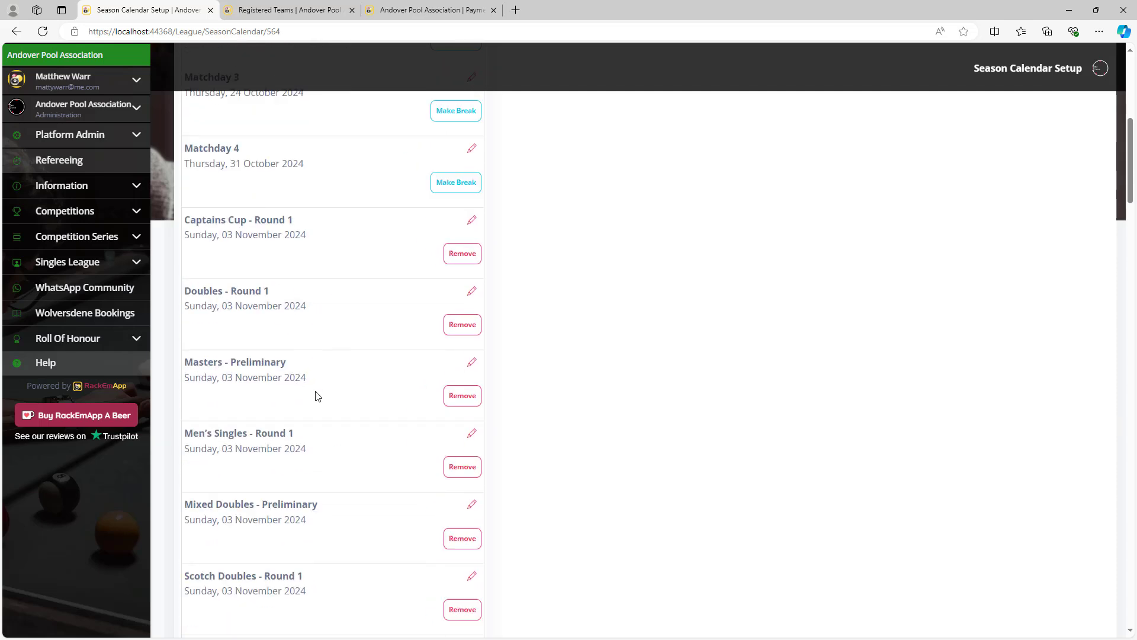
pyautogui.scroll(-1, 442, 477)
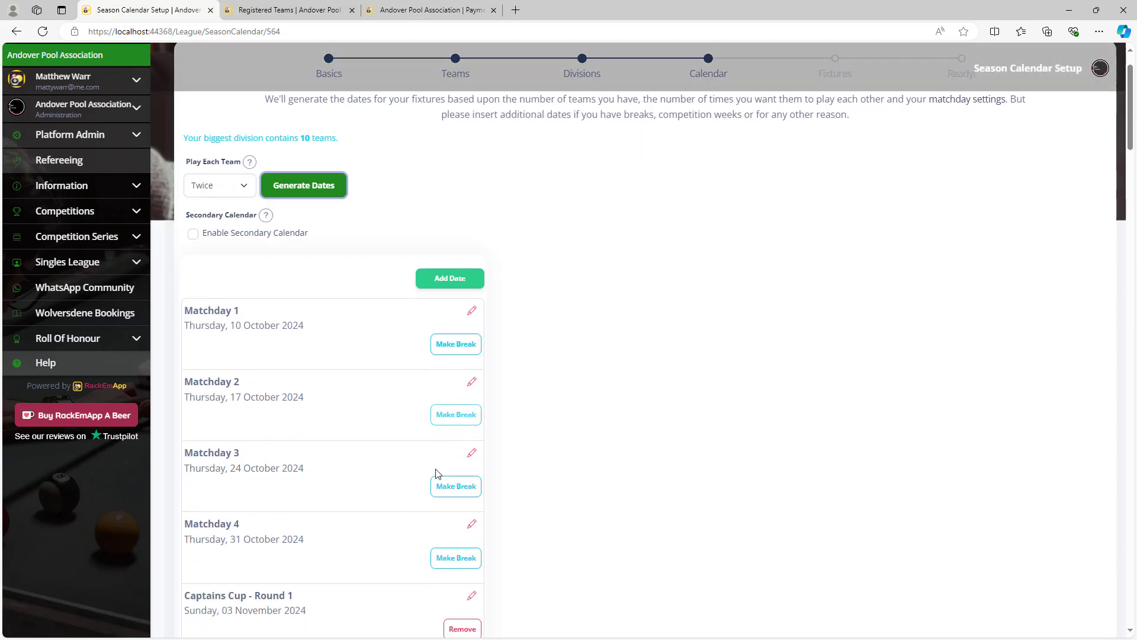
pyautogui.scroll(-3, 438, 445)
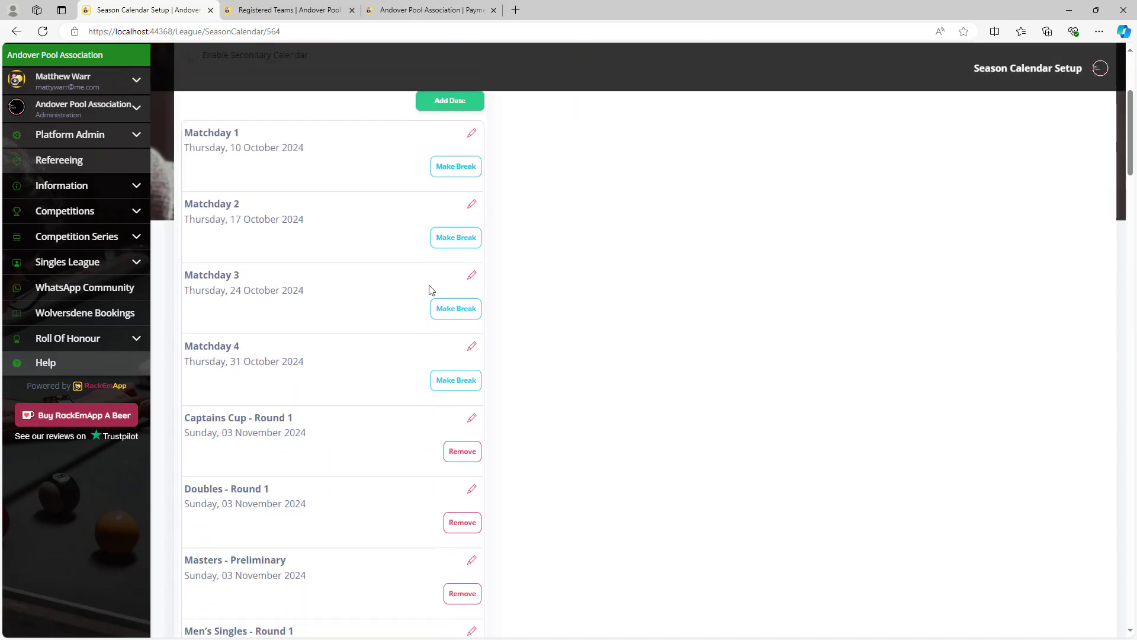
# Make Thursday 24 October 2024 a break, moving Matchday 3 to 31 October.
pyautogui.click(461, 312)
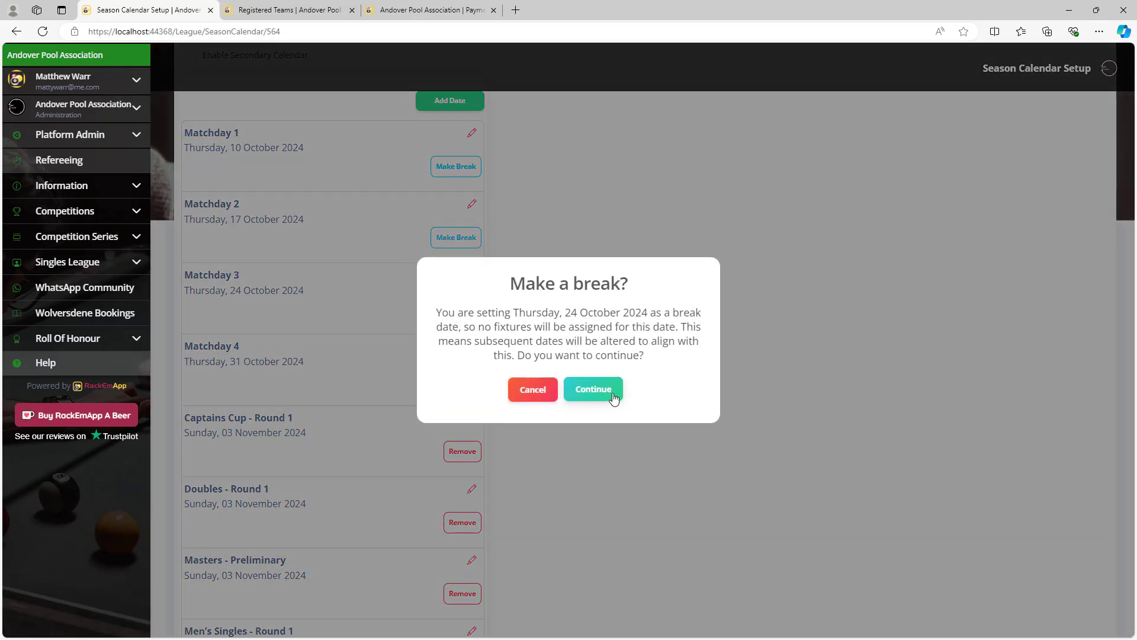
pyautogui.click(612, 395)
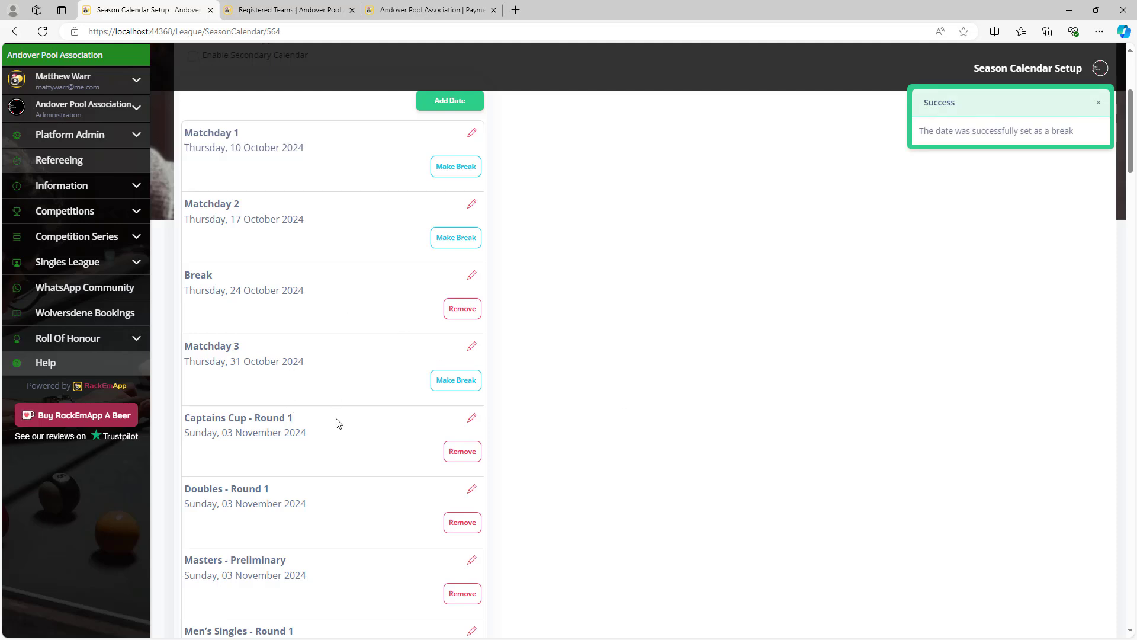
pyautogui.scroll(-7, 584, 436)
pyautogui.scroll(-15, 589, 447)
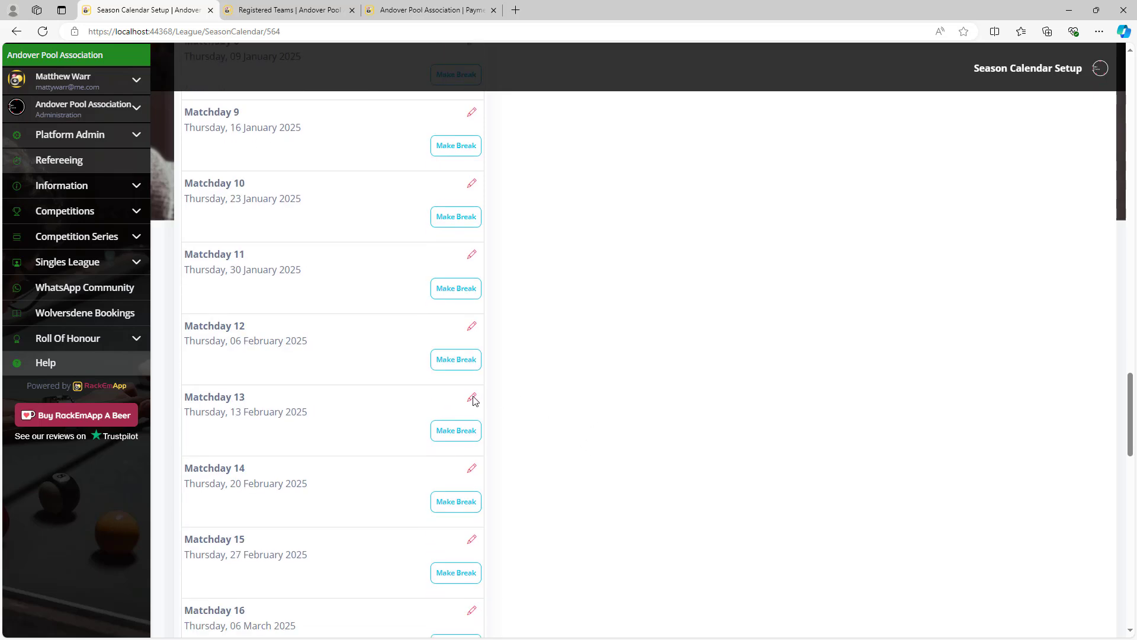
pyautogui.scroll(-1, 475, 404)
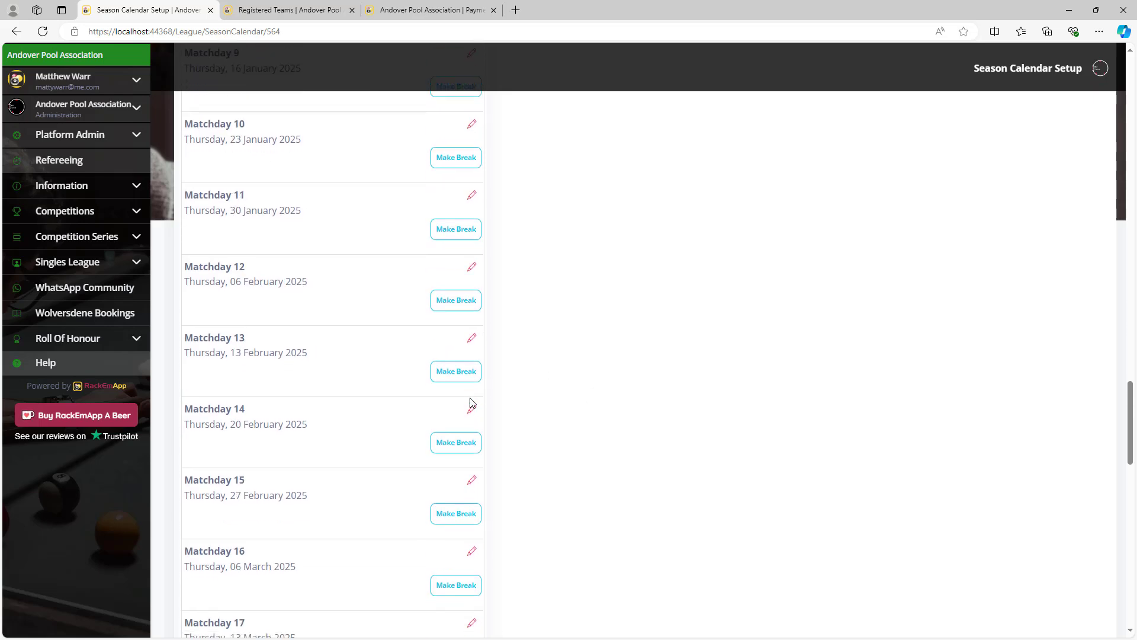
# Change the 13 February 2025 Matchday 13 into an Event named 'Special Event'.
pyautogui.click(472, 339)
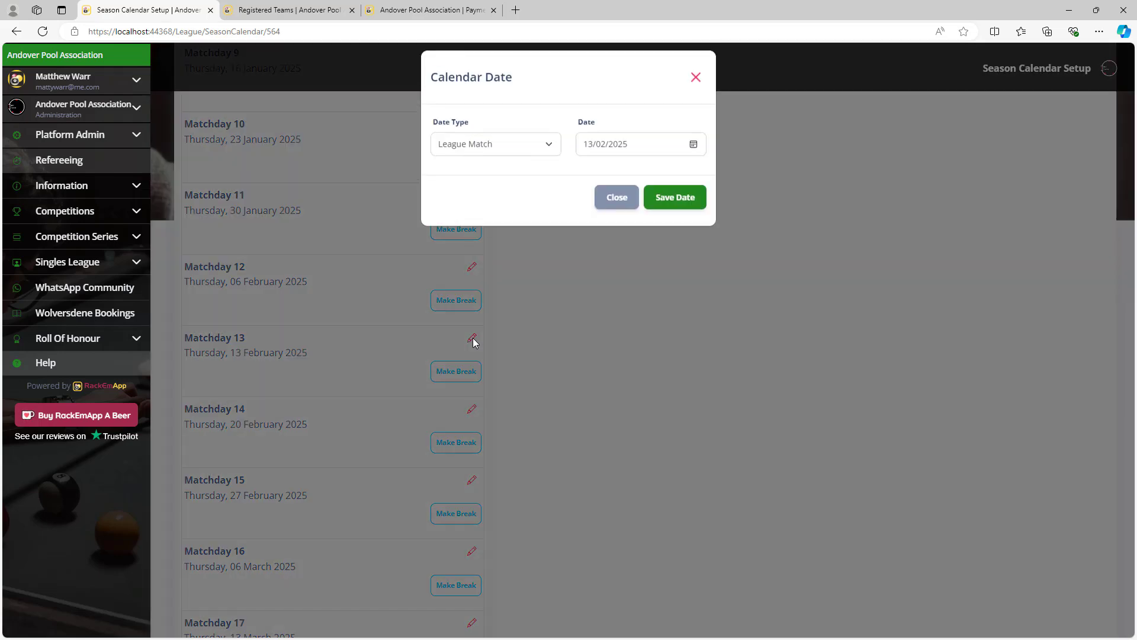
pyautogui.click(524, 158)
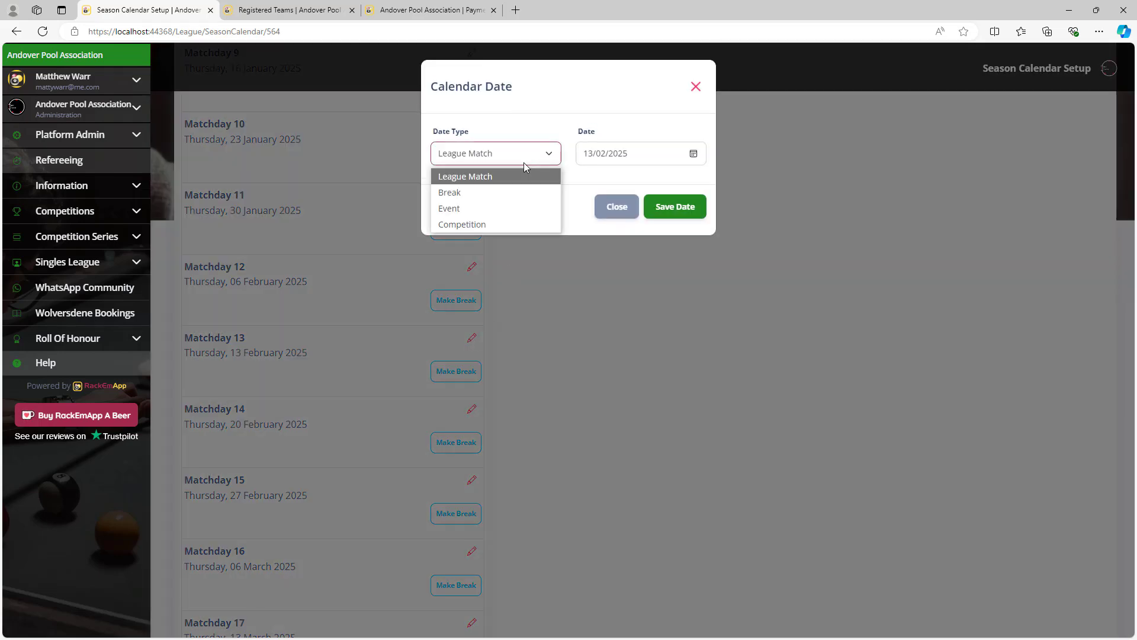
pyautogui.click(513, 207)
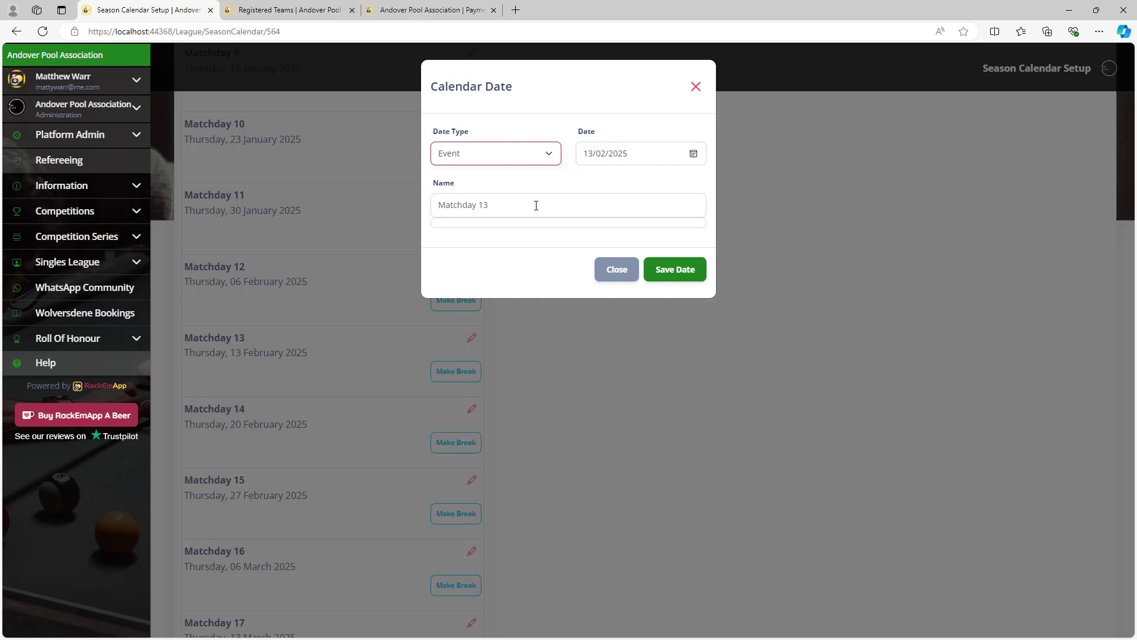
pyautogui.moveTo(494, 205); pyautogui.dragTo(405, 192)
pyautogui.write('Special Event')
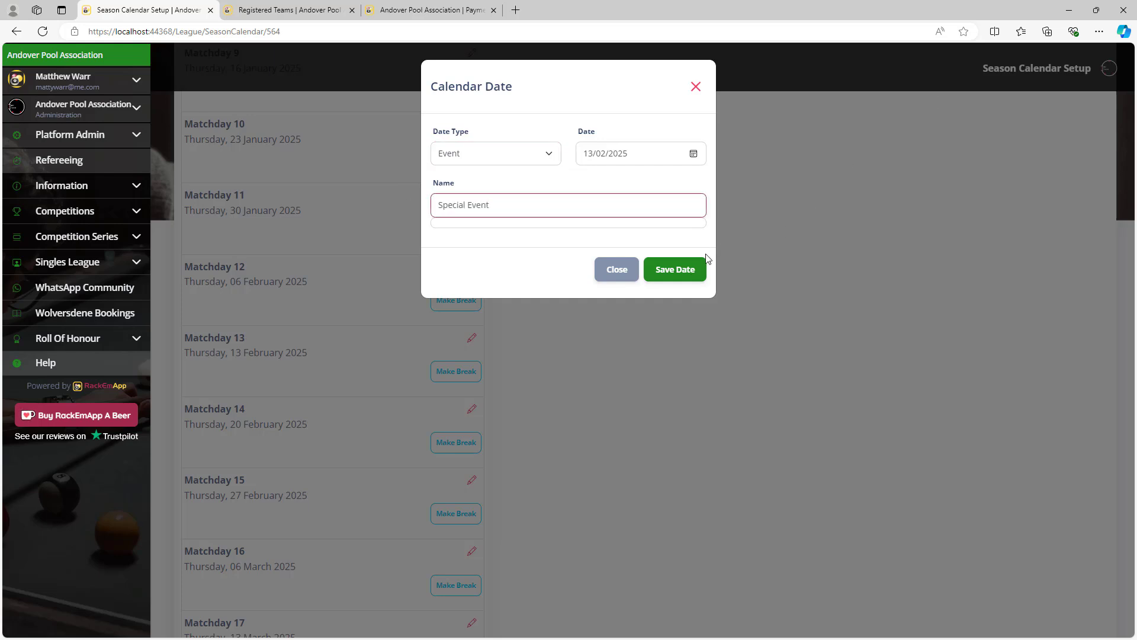
pyautogui.click(675, 270)
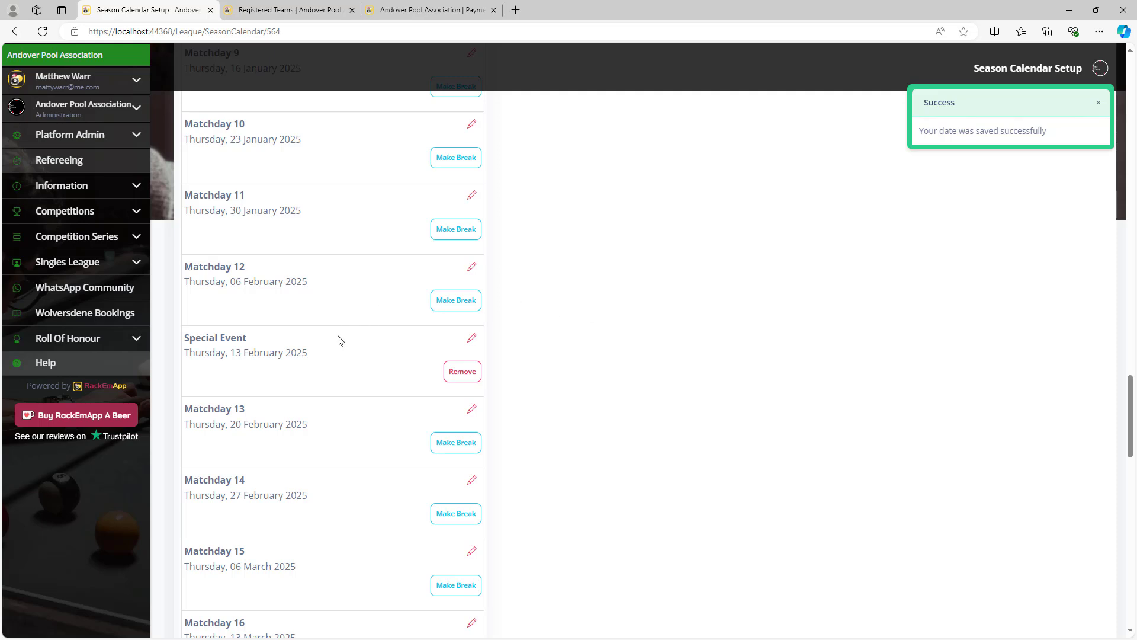
pyautogui.scroll(-11, 336, 385)
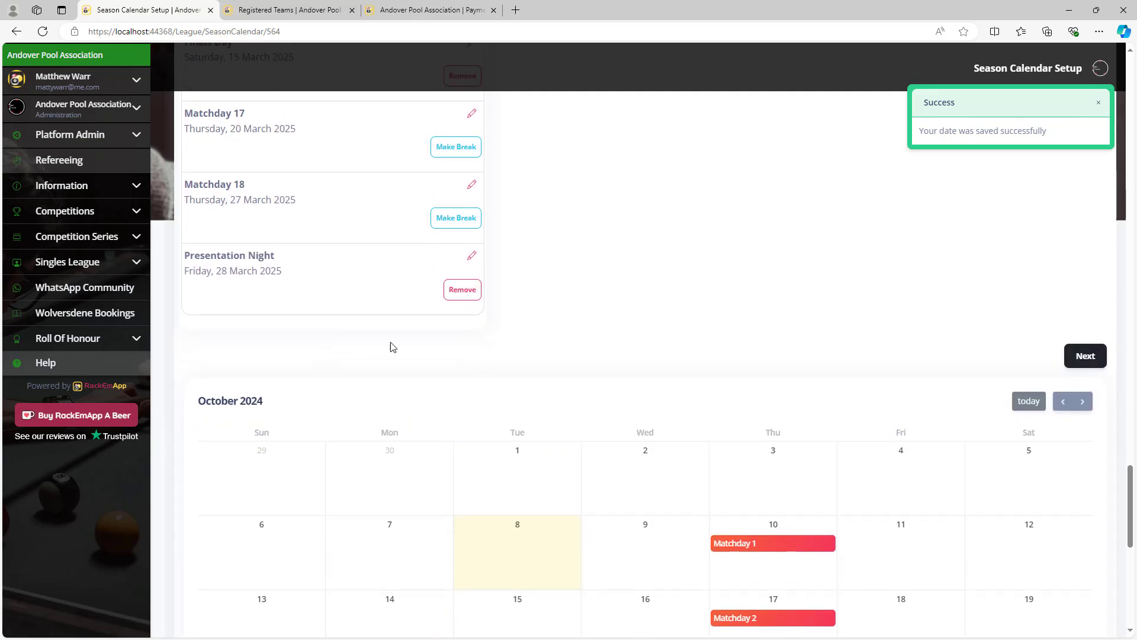
pyautogui.scroll(20, 592, 230)
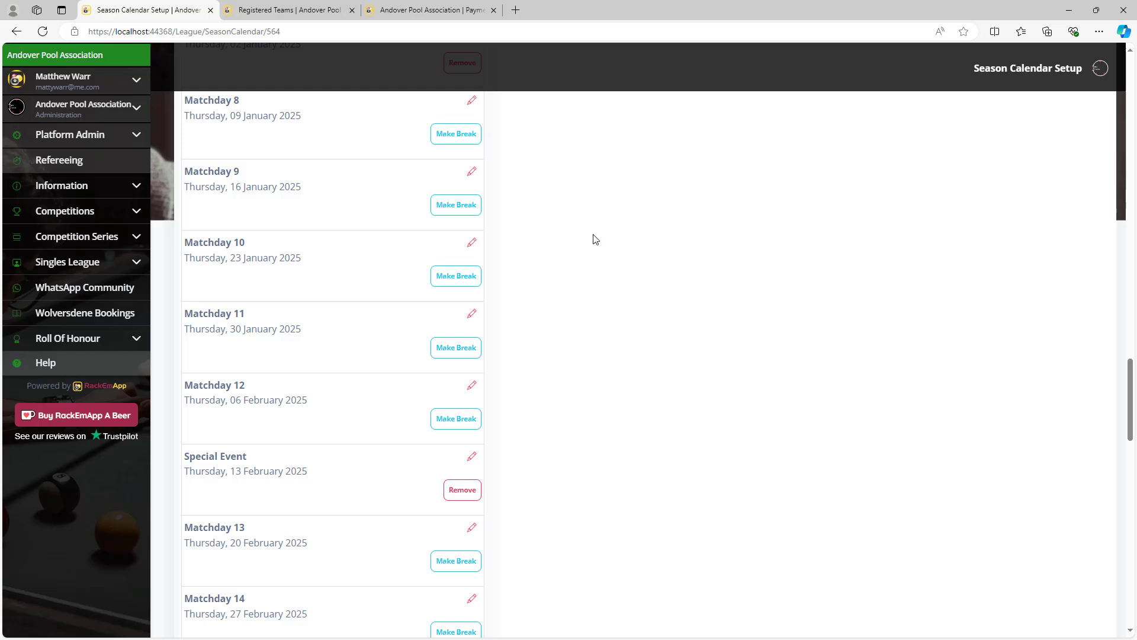
pyautogui.scroll(15, 595, 243)
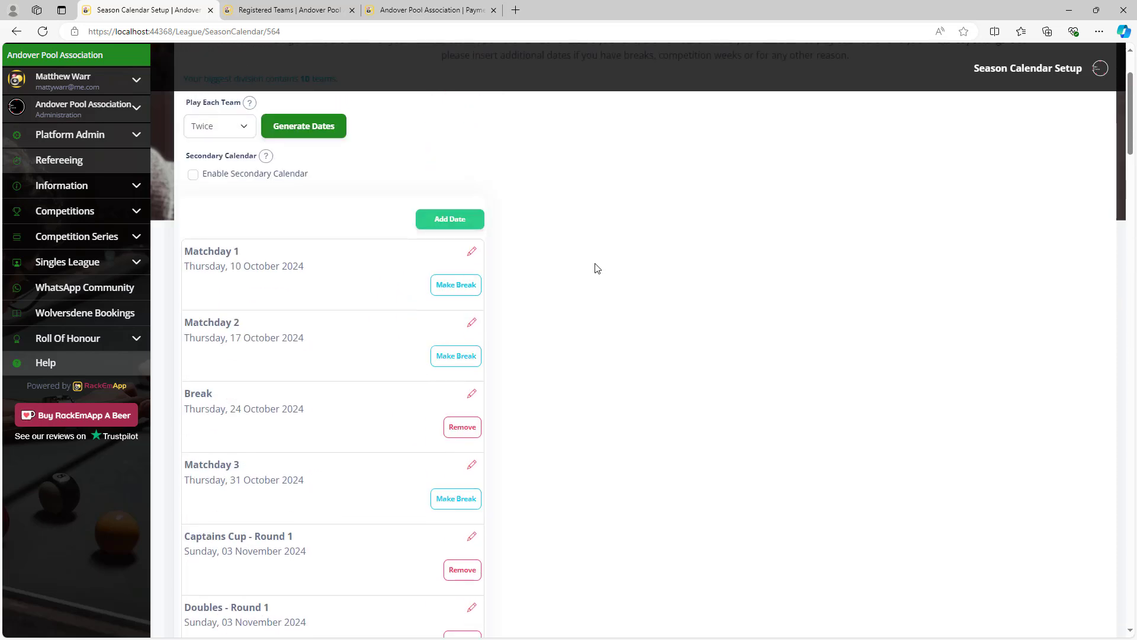
# Look at the Date Type options for a new date, then cancel without adding.
pyautogui.click(462, 225)
pyautogui.click(499, 155)
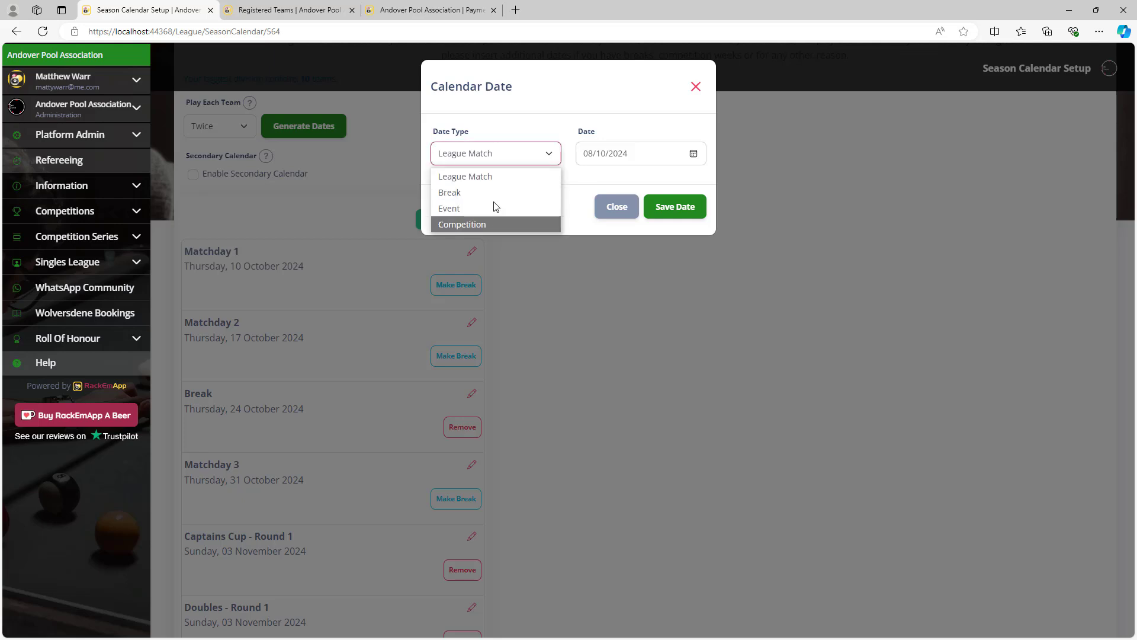
pyautogui.click(602, 180)
pyautogui.click(613, 205)
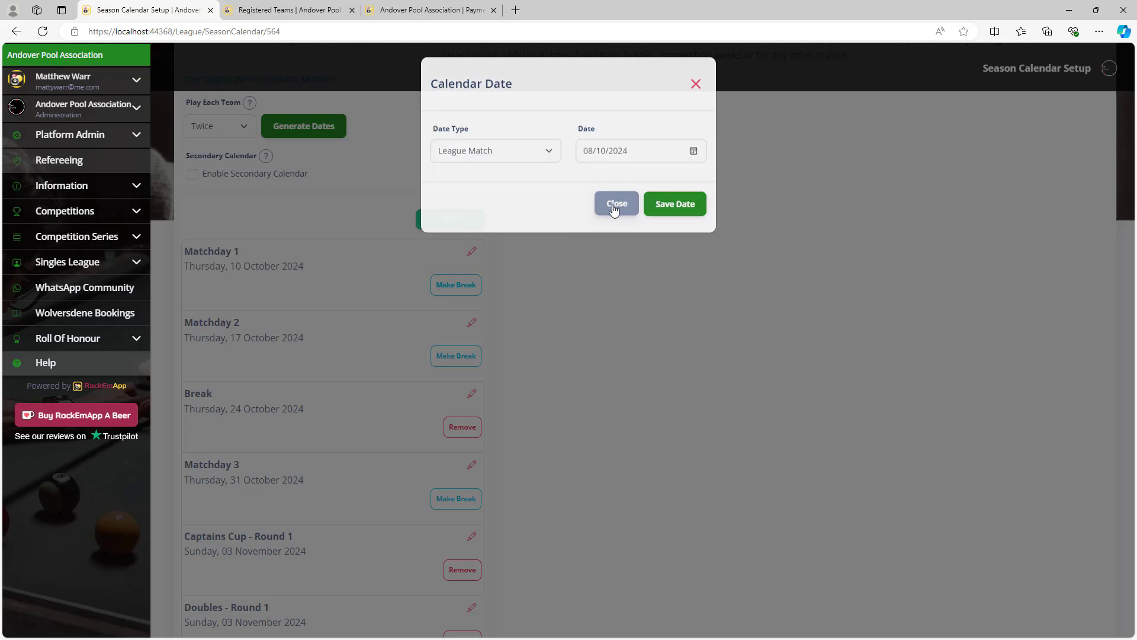
# Continue from the calendar to the Season Fixtures step.
pyautogui.scroll(-1, 777, 327)
pyautogui.scroll(-20, 778, 327)
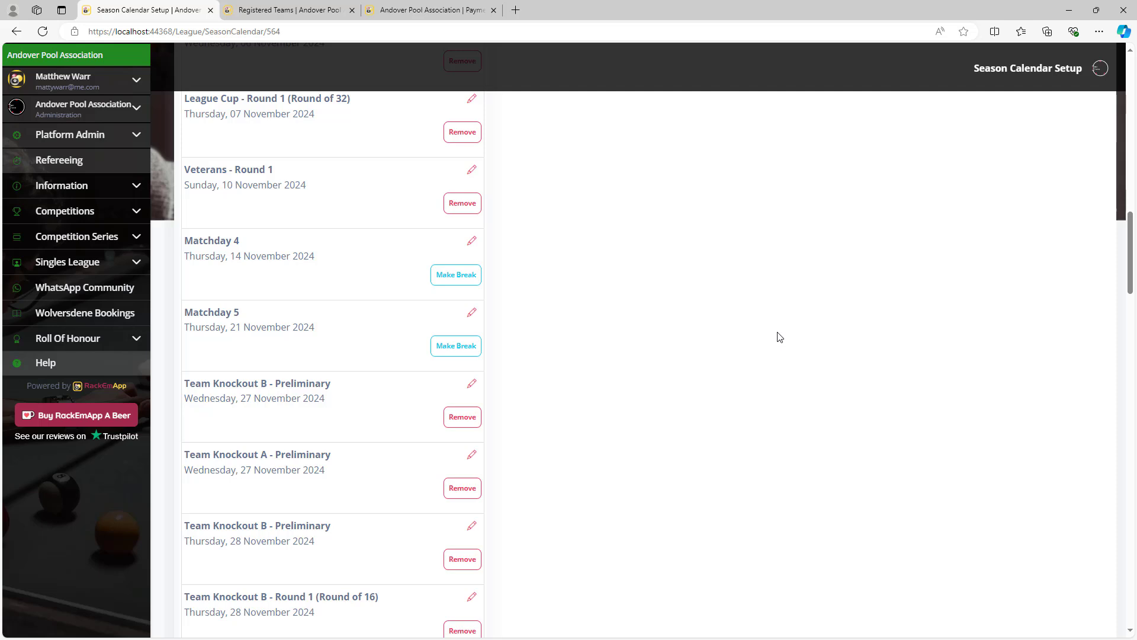
pyautogui.scroll(-10, 859, 352)
pyautogui.scroll(6, 1069, 353)
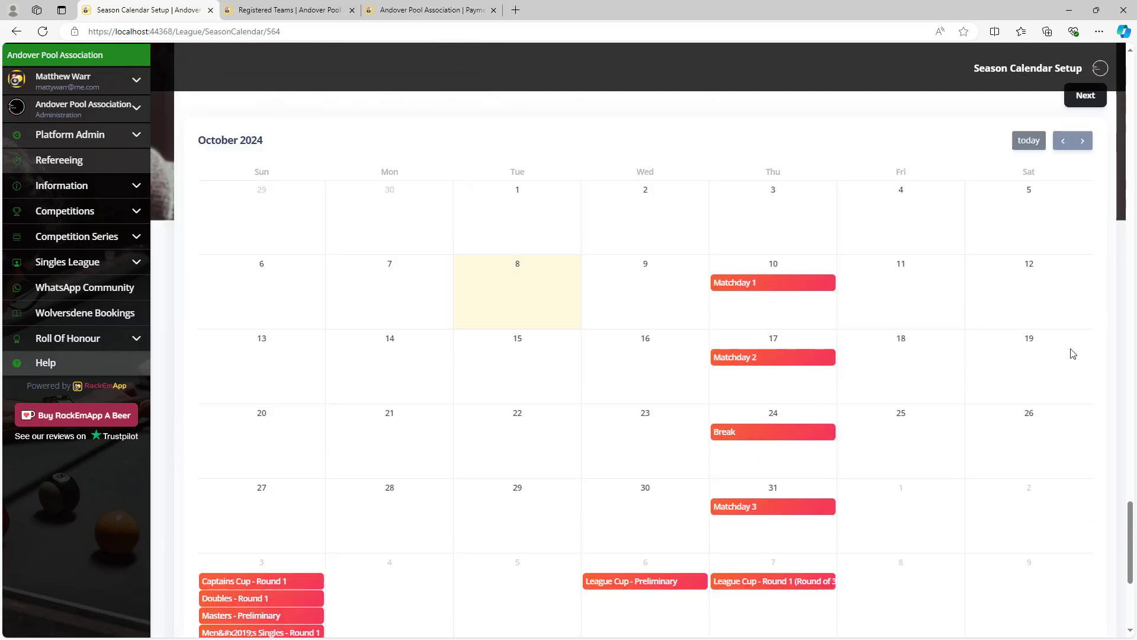
pyautogui.click(1090, 354)
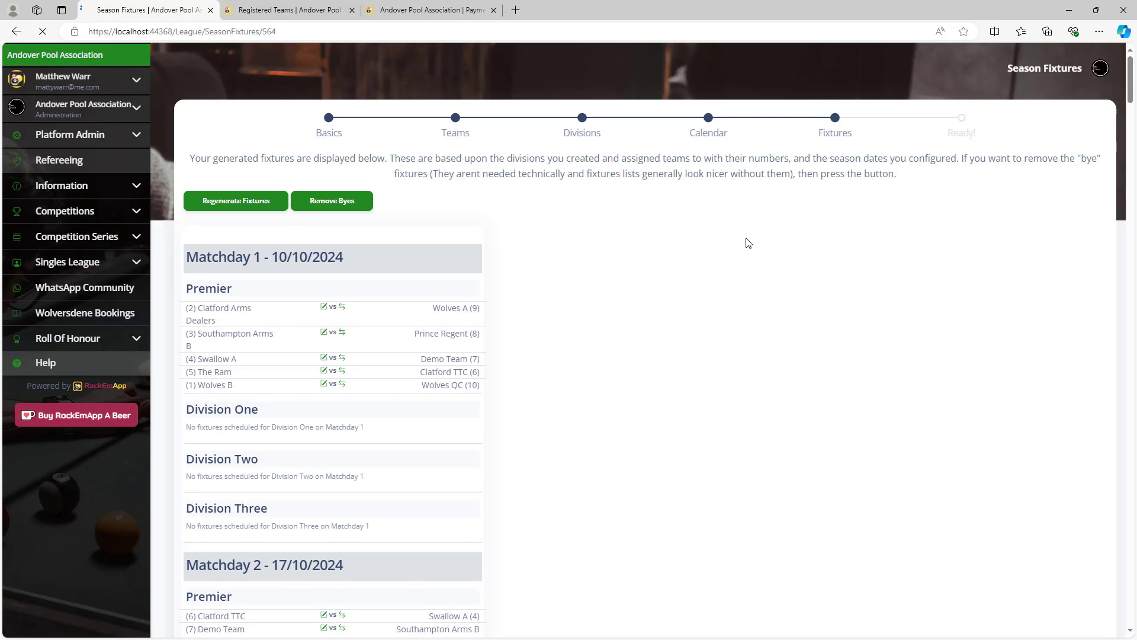
# Go back to the season calendar and return to the fixtures list.
pyautogui.scroll(-6, 745, 285)
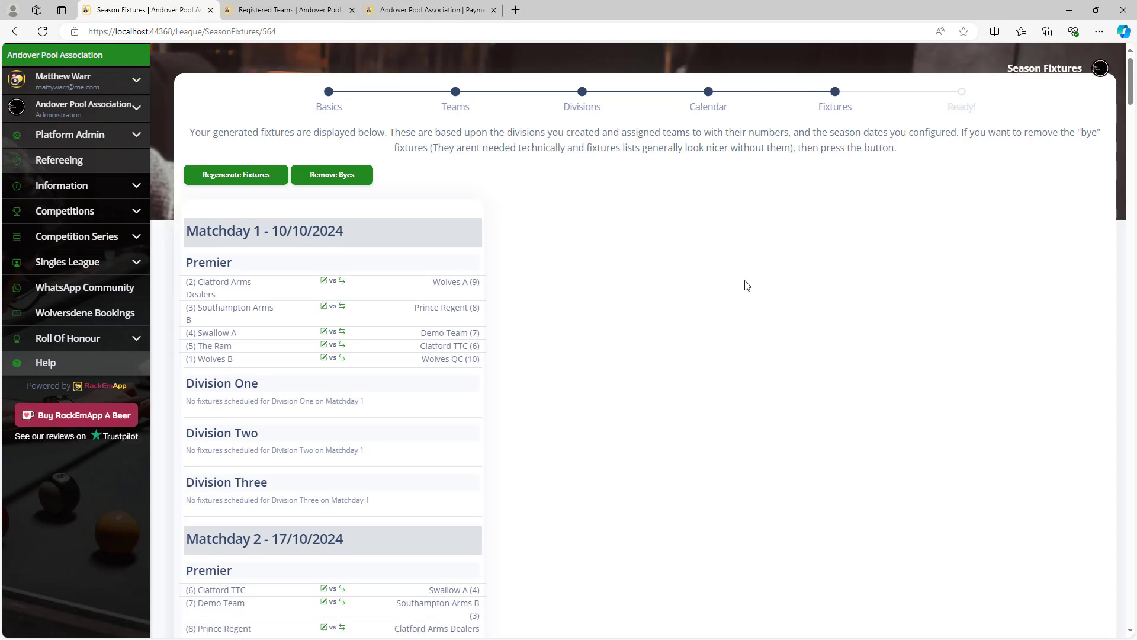
pyautogui.scroll(3, 745, 285)
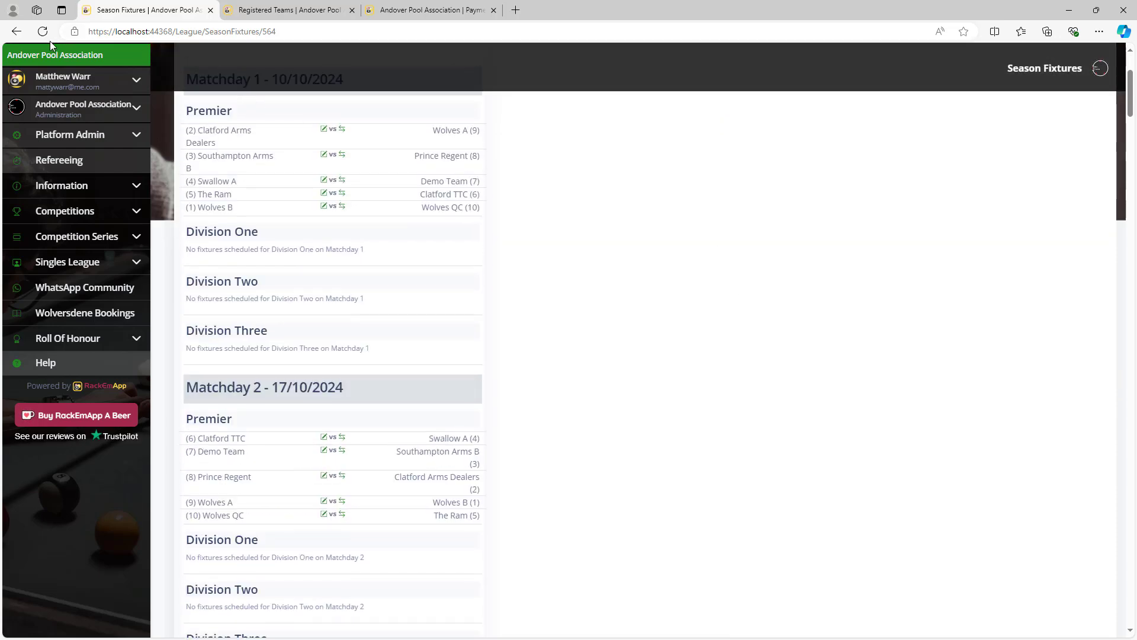
pyautogui.click(15, 33)
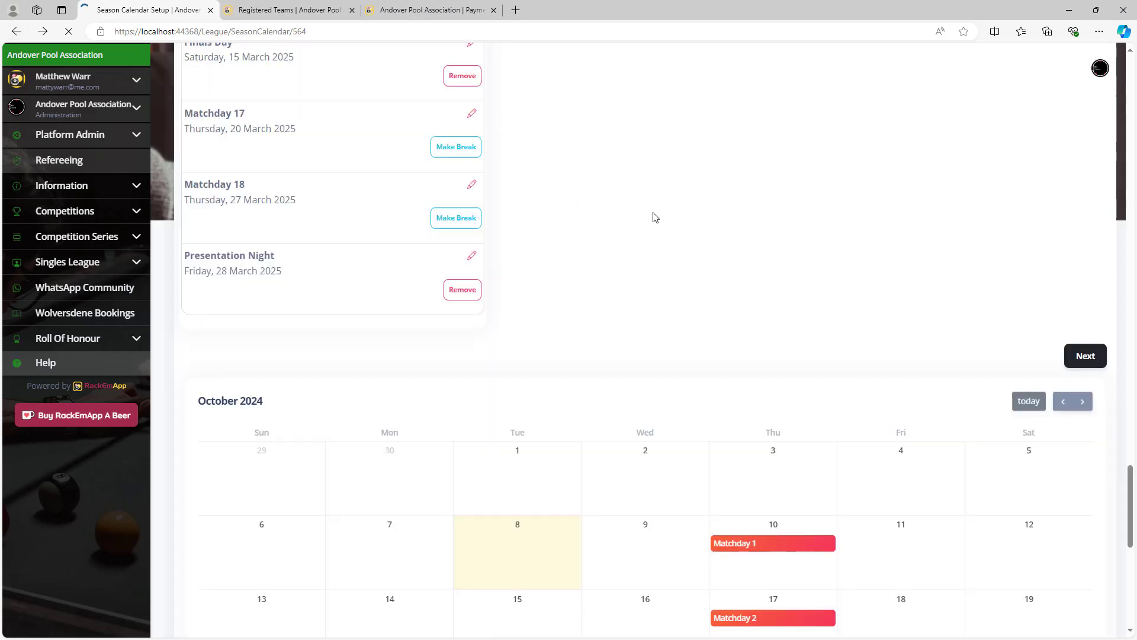
pyautogui.click(1085, 358)
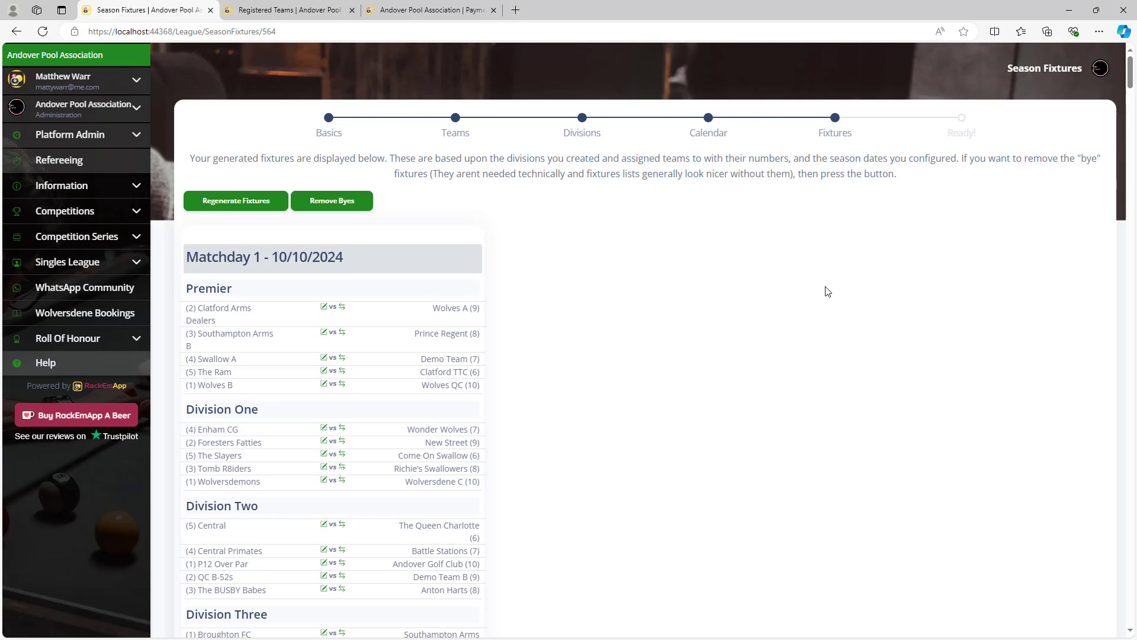
# Reverse the Matchday 8 Premier fixture so Wolves B host Southampton Arms B.
pyautogui.scroll(-3, 827, 291)
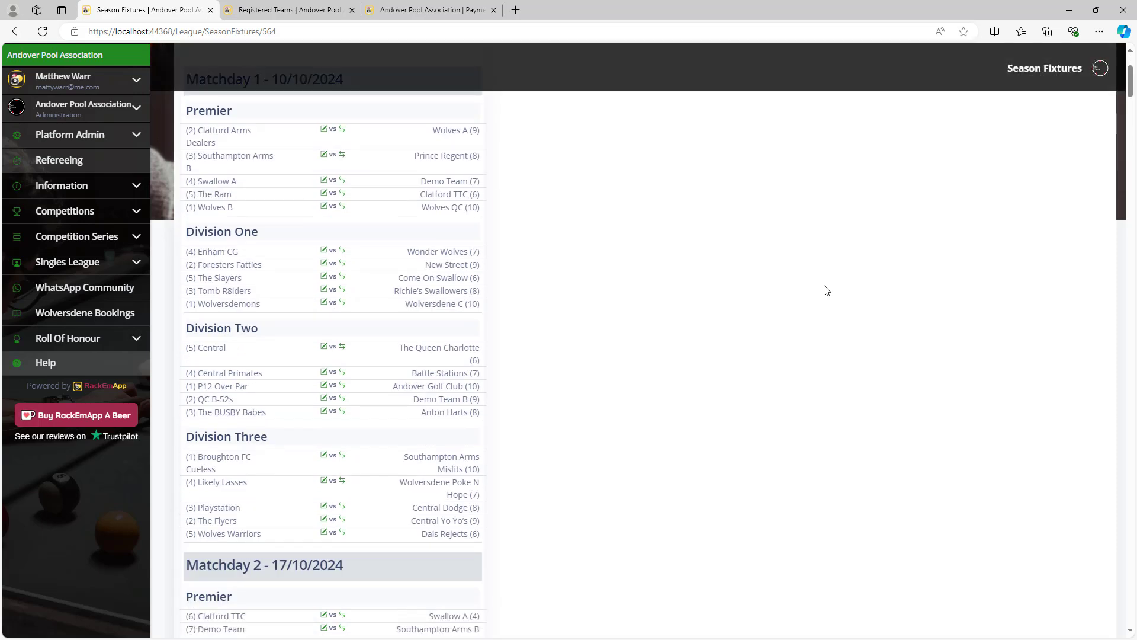
pyautogui.scroll(2, 827, 290)
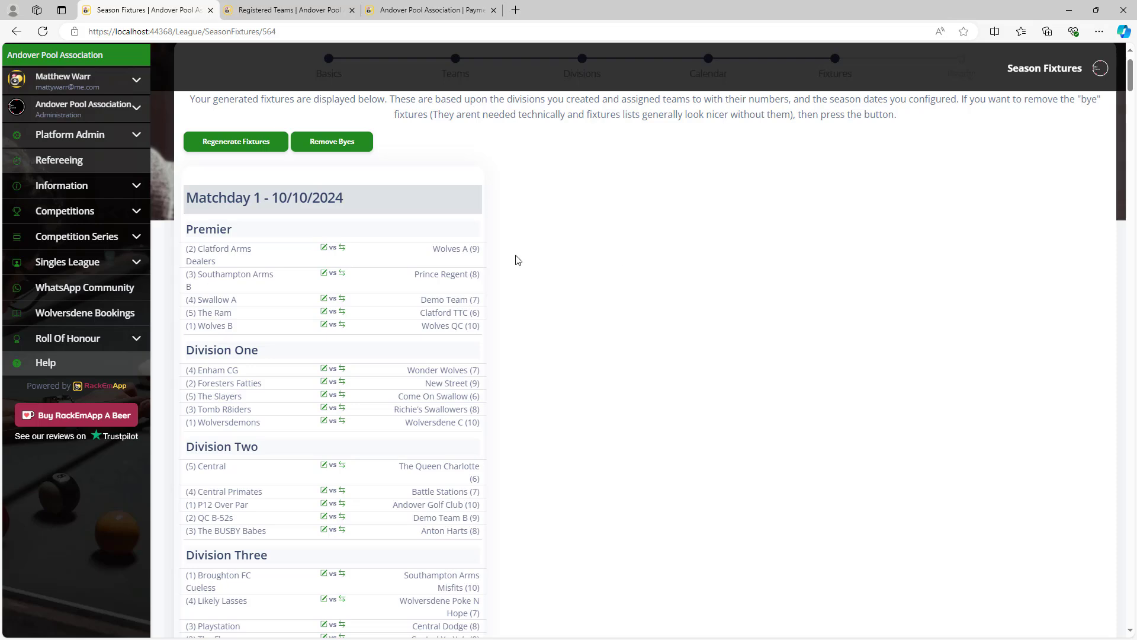
pyautogui.scroll(-10, 533, 406)
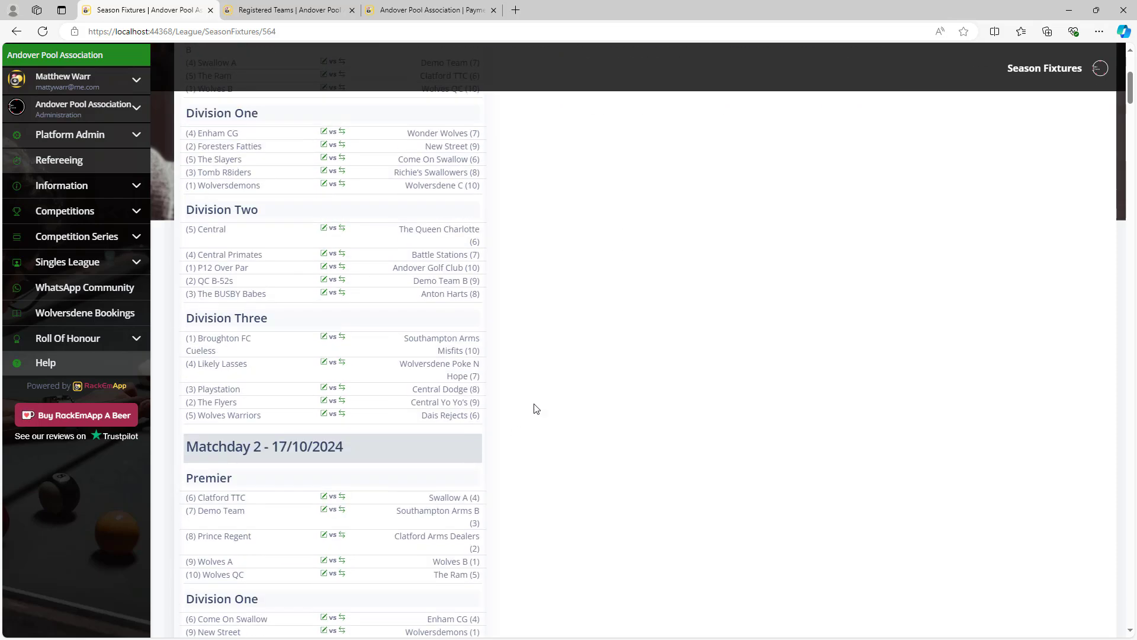
pyautogui.scroll(-20, 616, 365)
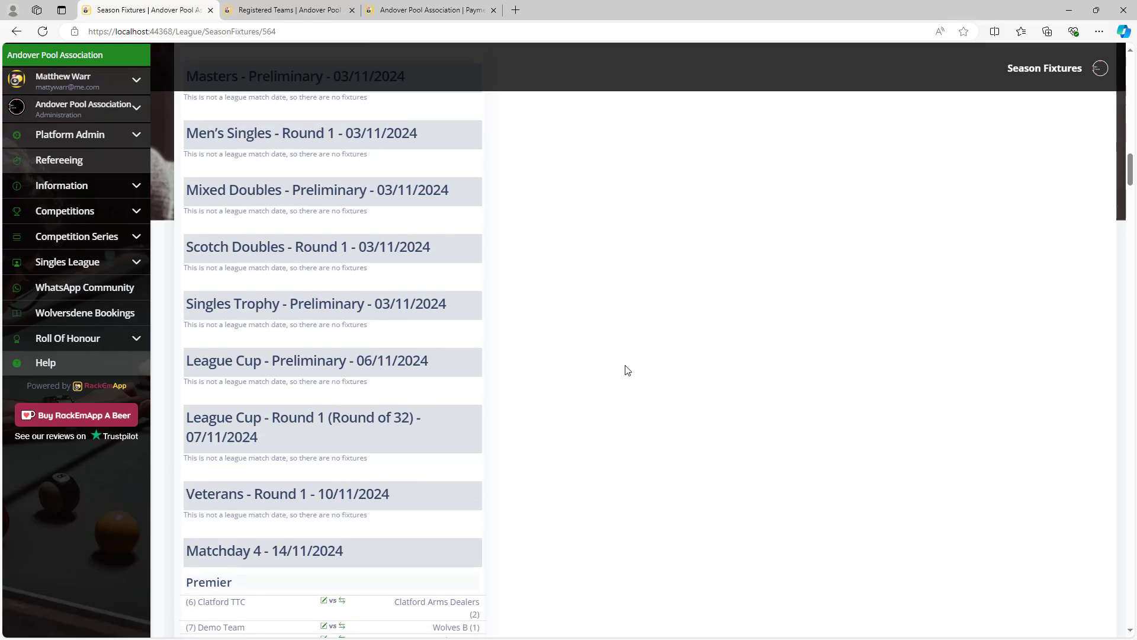
pyautogui.scroll(-20, 628, 376)
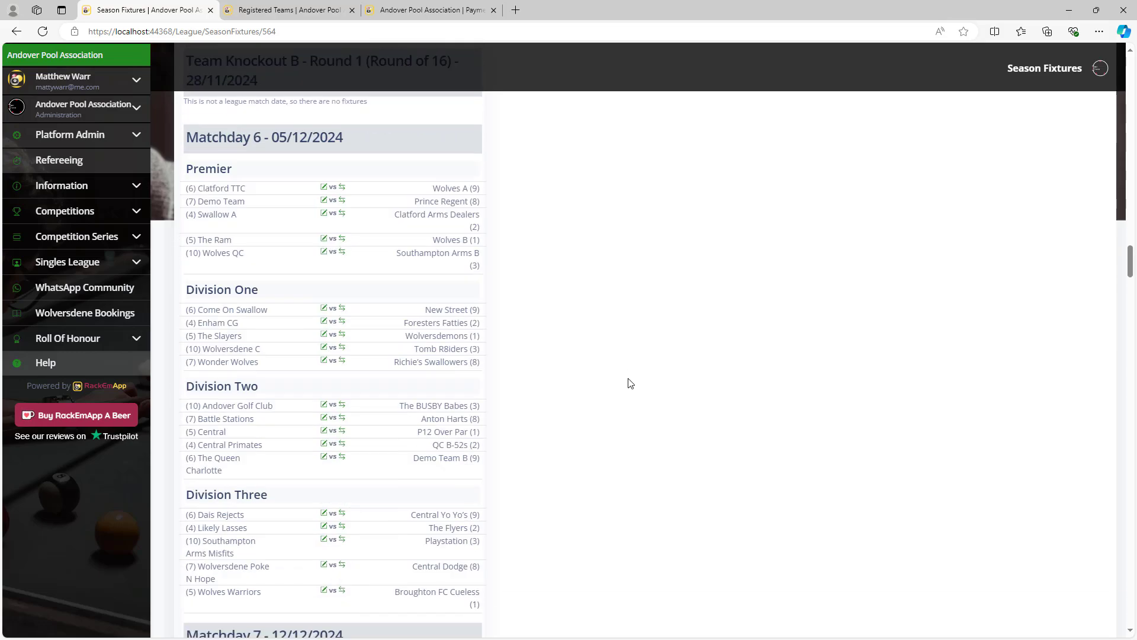
pyautogui.scroll(-12, 631, 383)
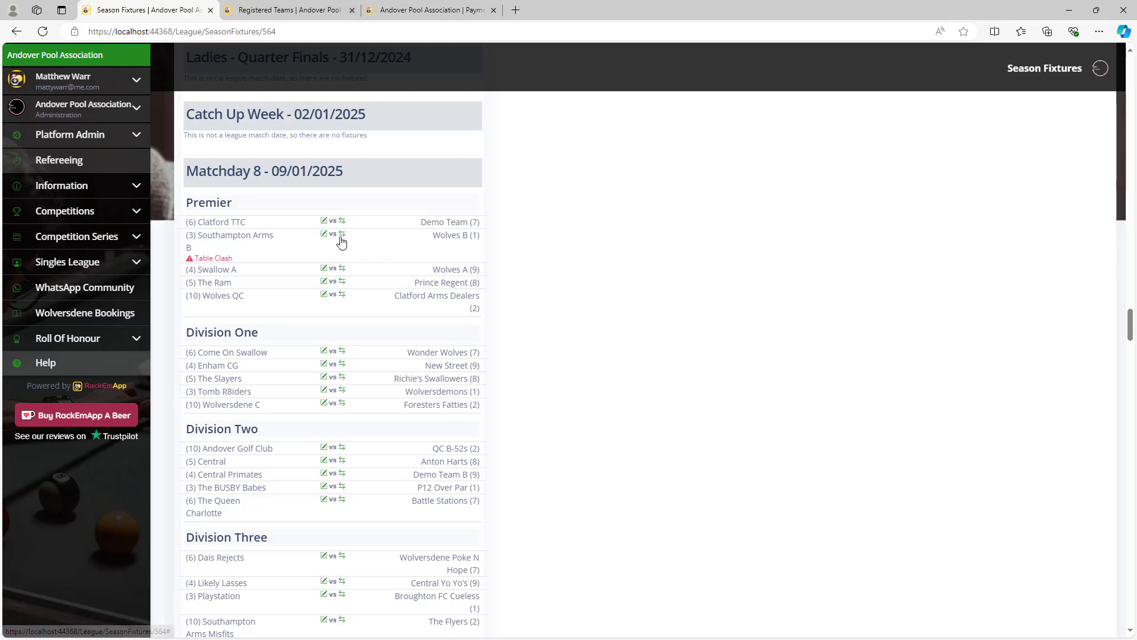
pyautogui.click(341, 235)
pyautogui.click(603, 393)
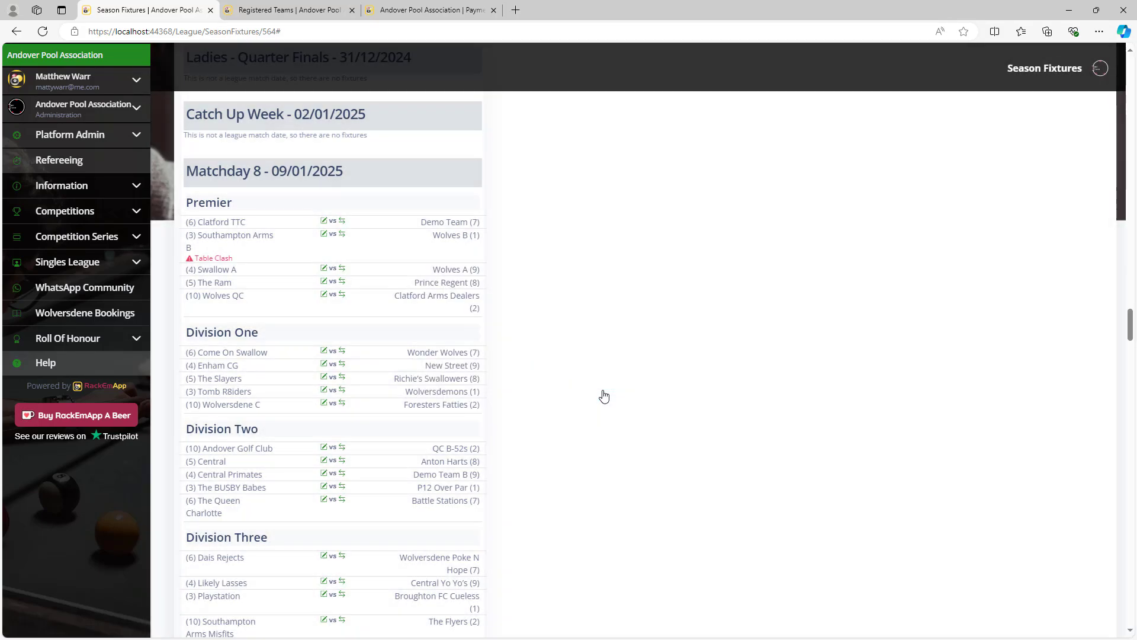
pyautogui.click(324, 234)
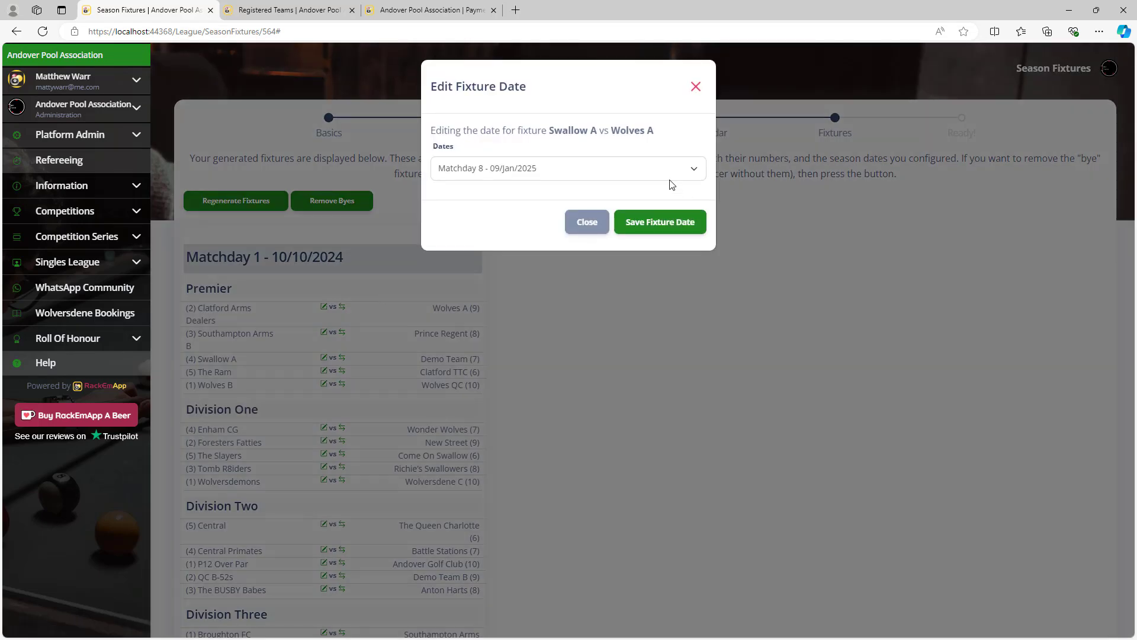
pyautogui.click(596, 223)
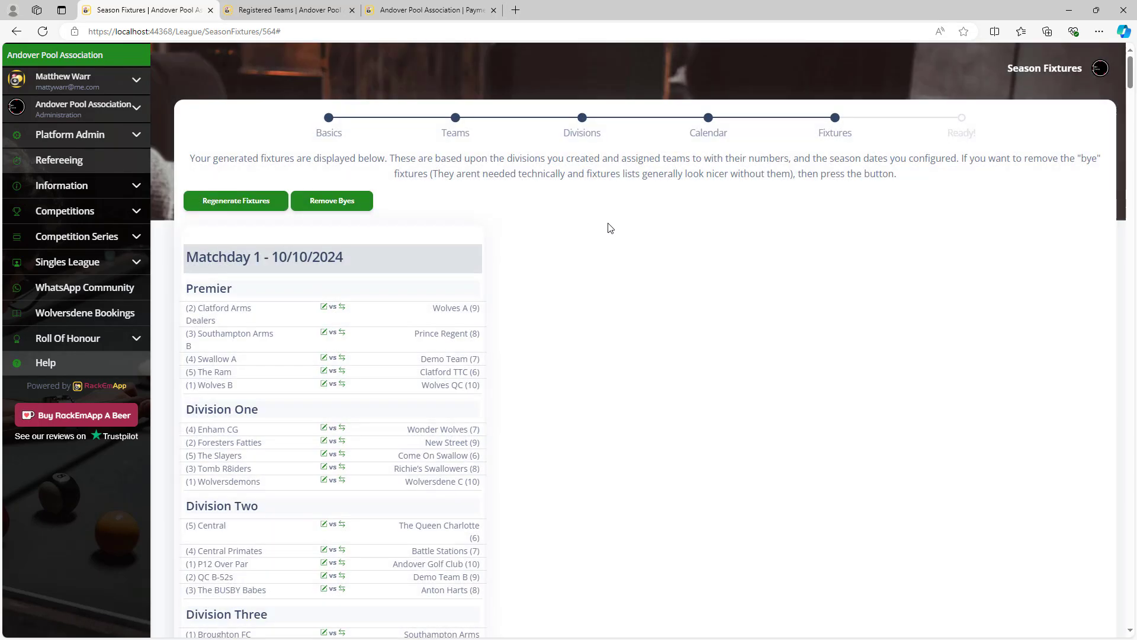
pyautogui.click(354, 206)
pyautogui.click(236, 207)
pyautogui.scroll(-5, 860, 274)
pyautogui.moveTo(1130, 95); pyautogui.dragTo(1100, 41)
# Regenerate all fixtures, then advance to the Season Ready! step.
pyautogui.click(236, 200)
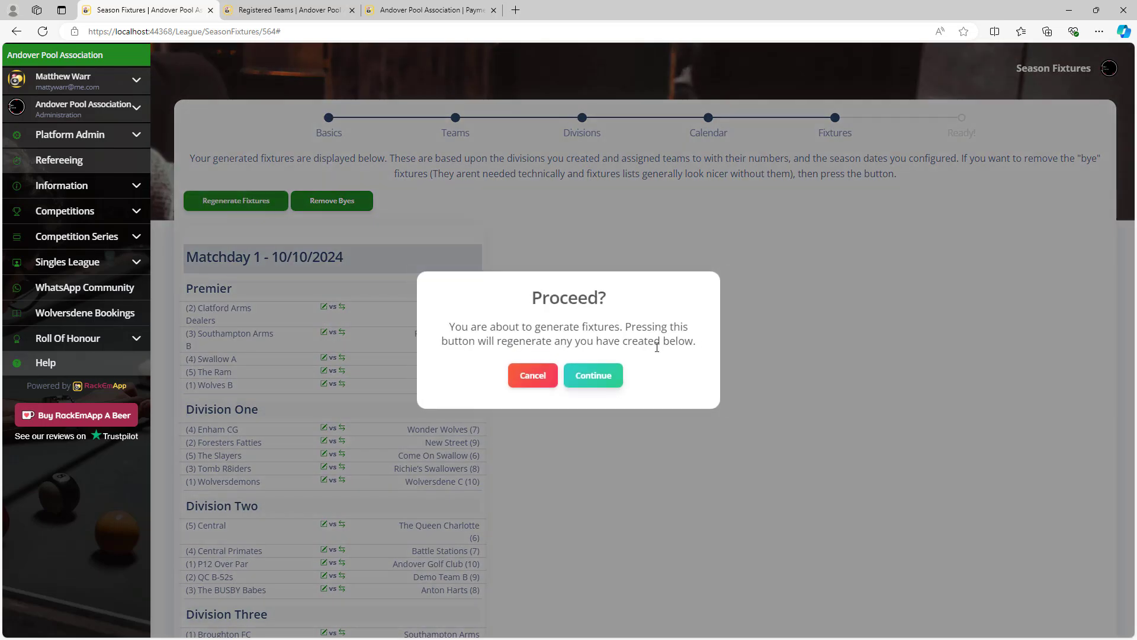
pyautogui.click(606, 376)
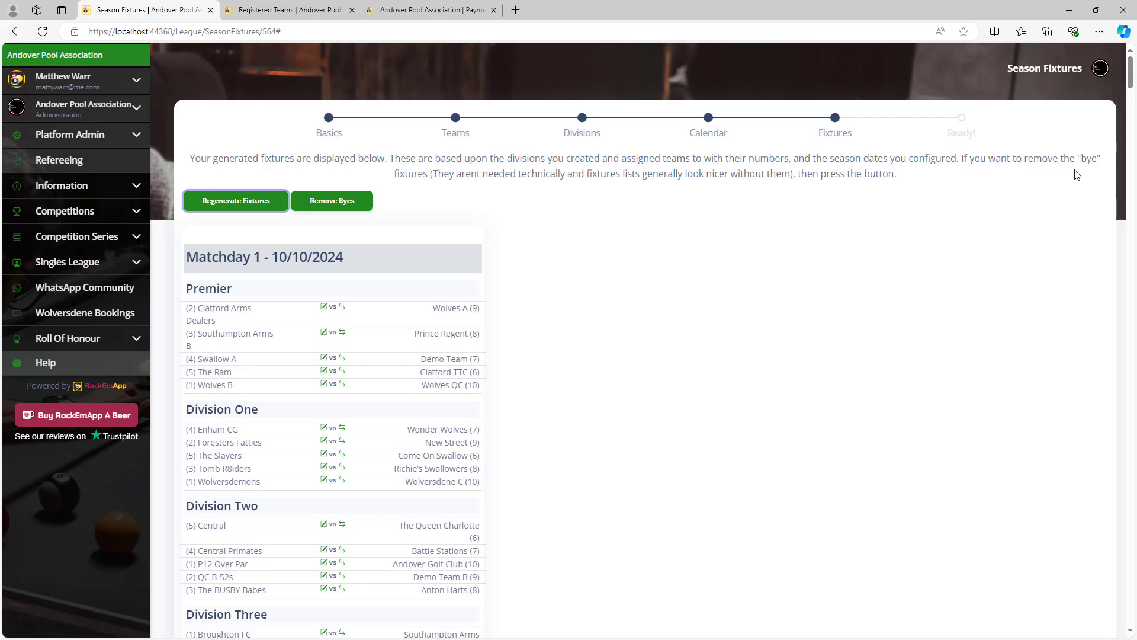
pyautogui.moveTo(1132, 80); pyautogui.dragTo(1131, 613)
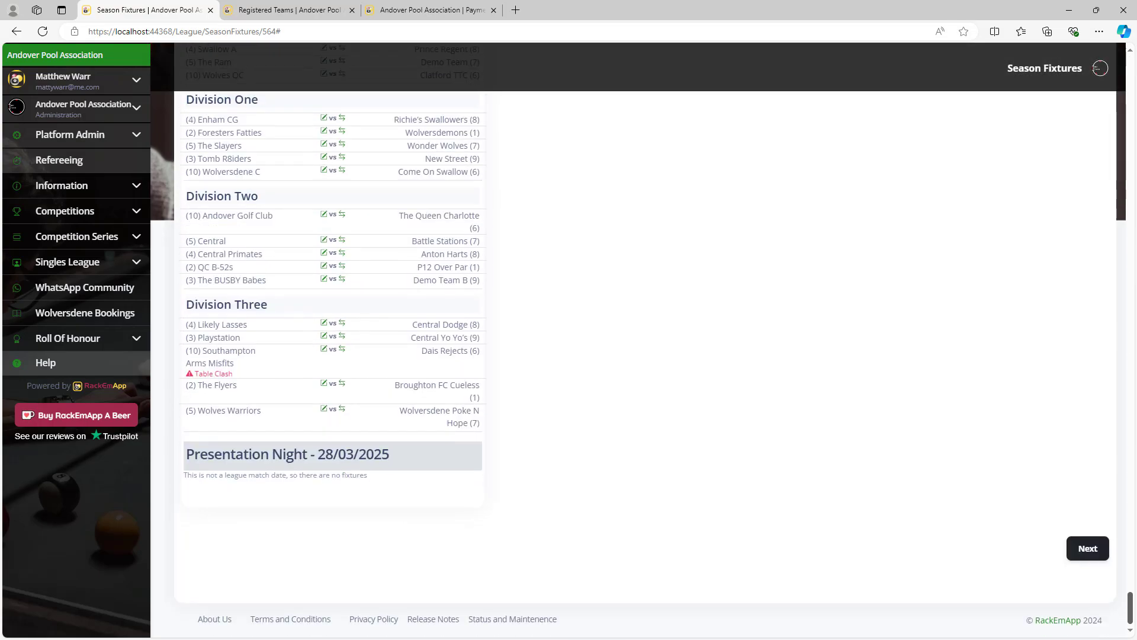
pyautogui.click(1086, 552)
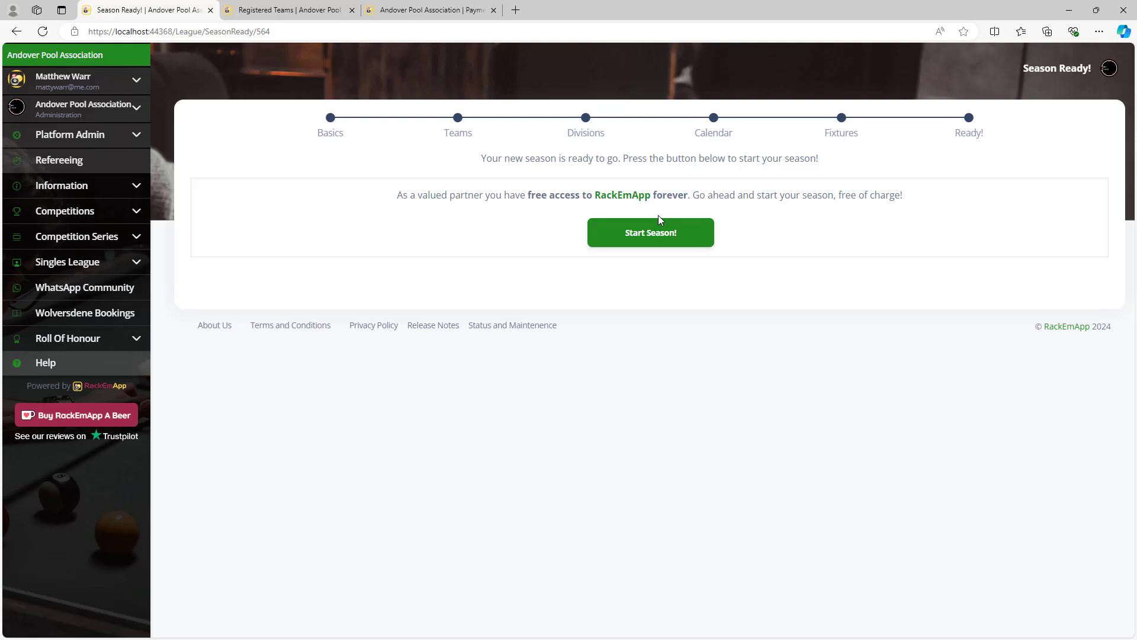
# Start Winter 2024-2025 and expand Fixtures, Results and League Tables in the sidebar.
pyautogui.click(668, 240)
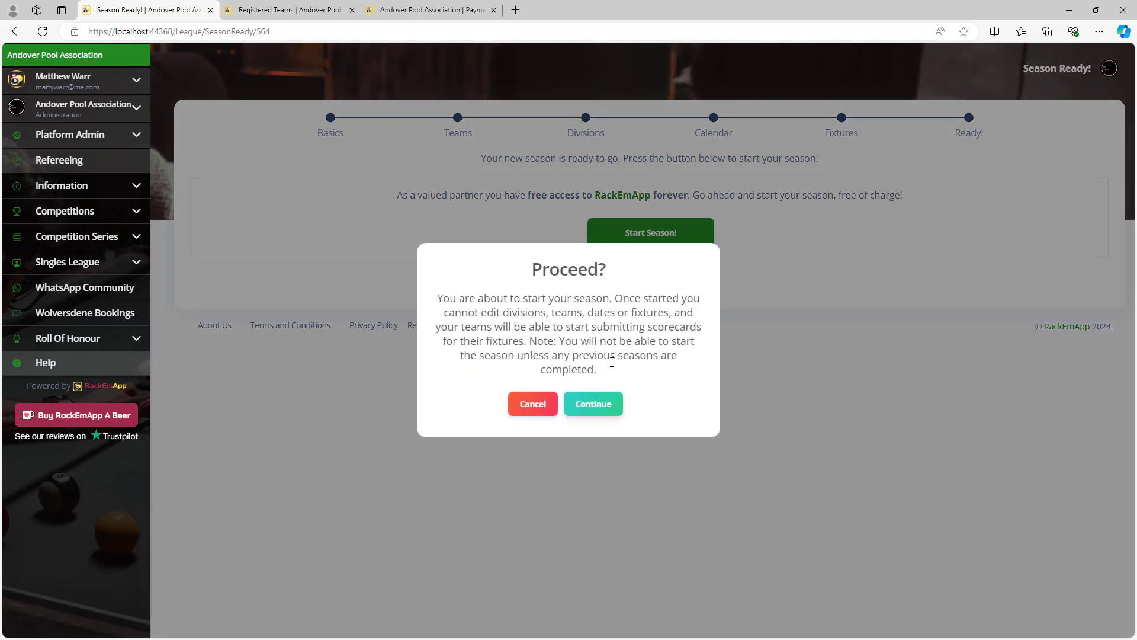
pyautogui.click(603, 409)
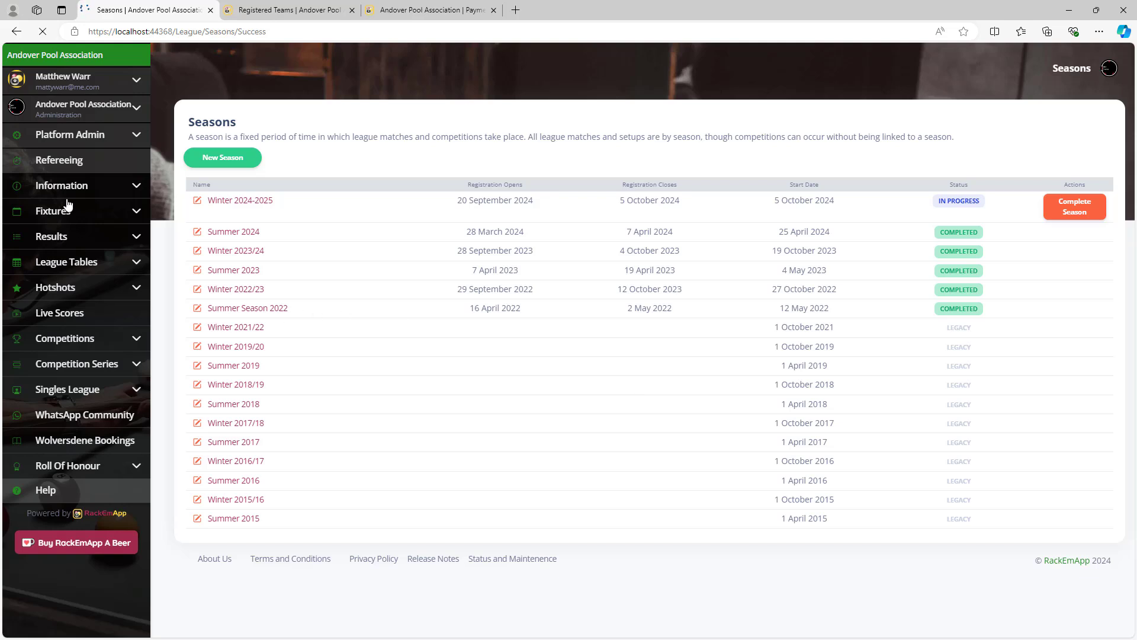
pyautogui.click(112, 220)
pyautogui.click(85, 369)
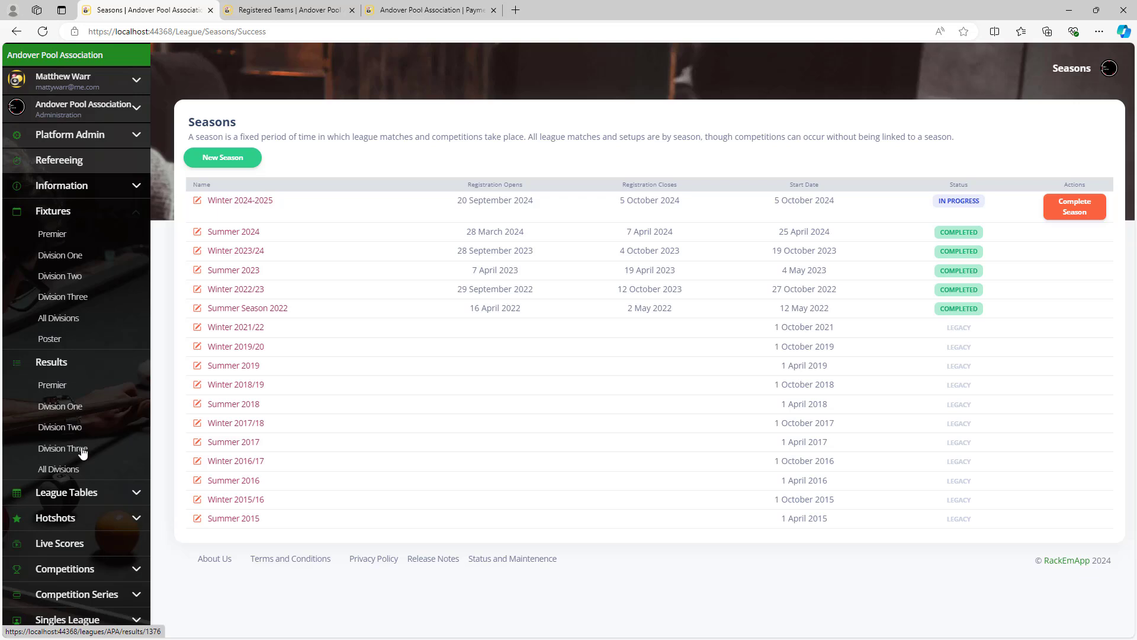
pyautogui.click(79, 493)
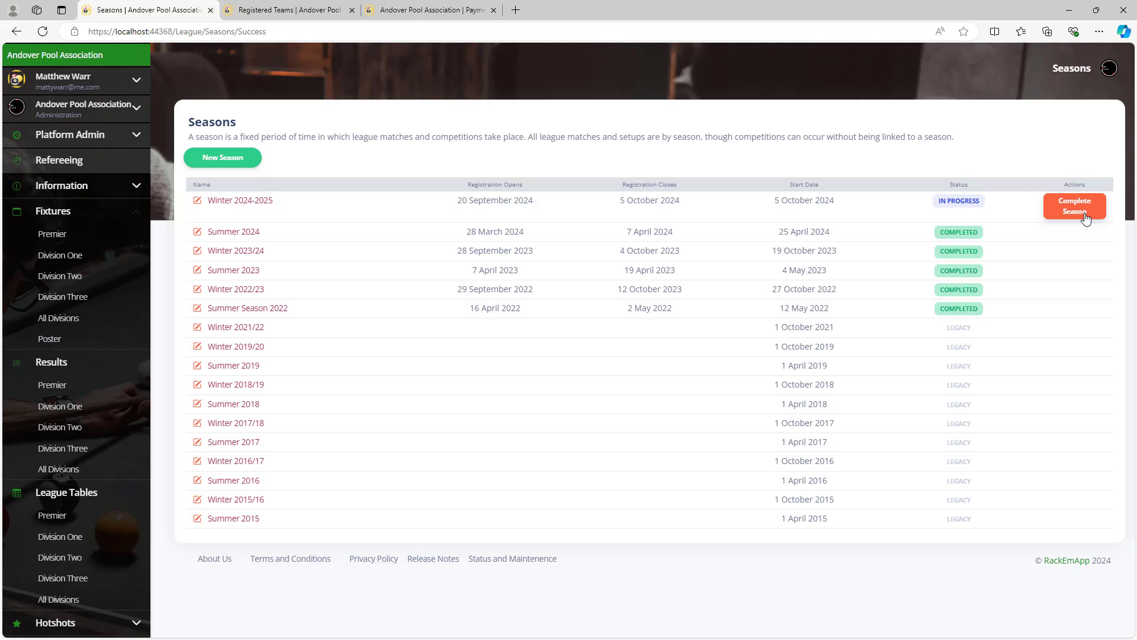
# Open Winter 2024-2025 and review its Teams, Divisions and Basics stages.
pyautogui.click(249, 206)
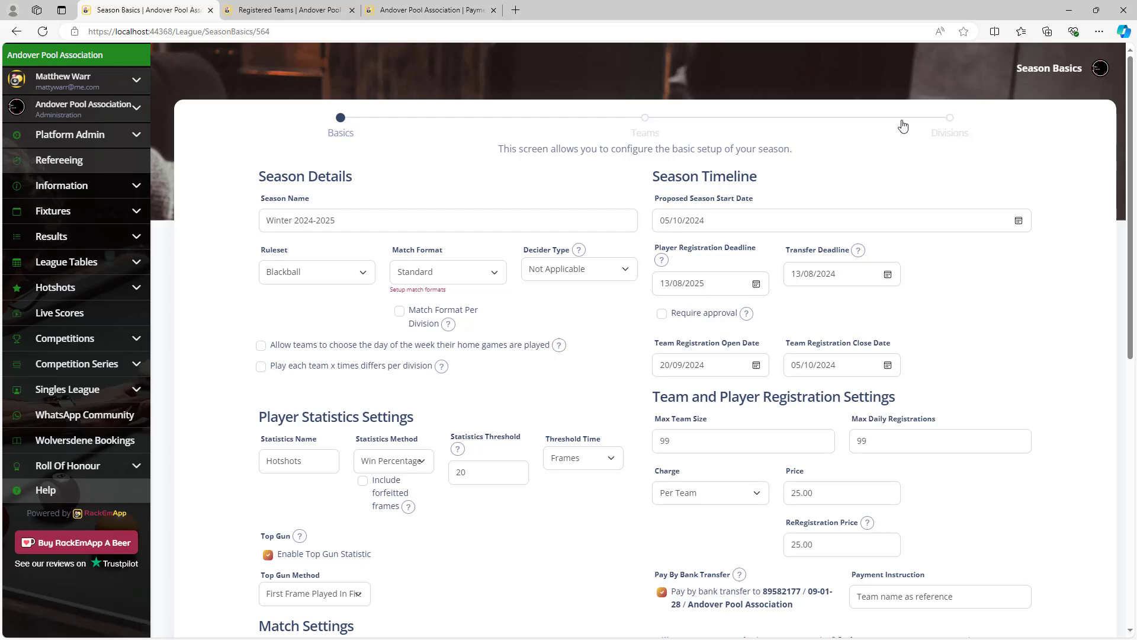
pyautogui.scroll(-1, 540, 379)
pyautogui.scroll(-2, 540, 379)
pyautogui.scroll(3, 540, 379)
pyautogui.click(644, 124)
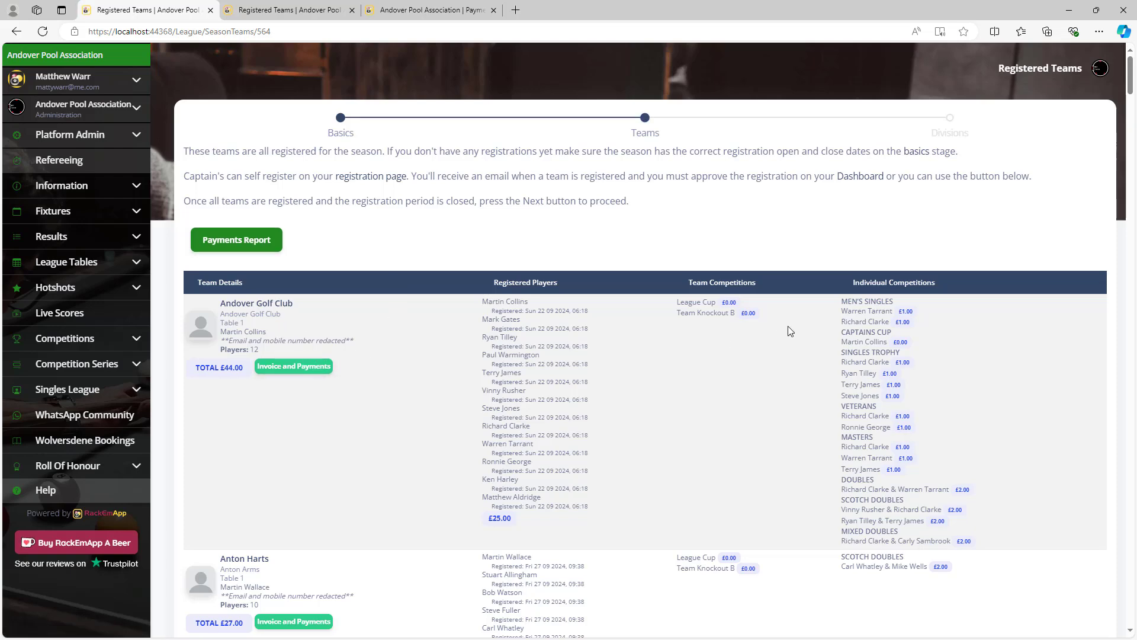
pyautogui.click(955, 135)
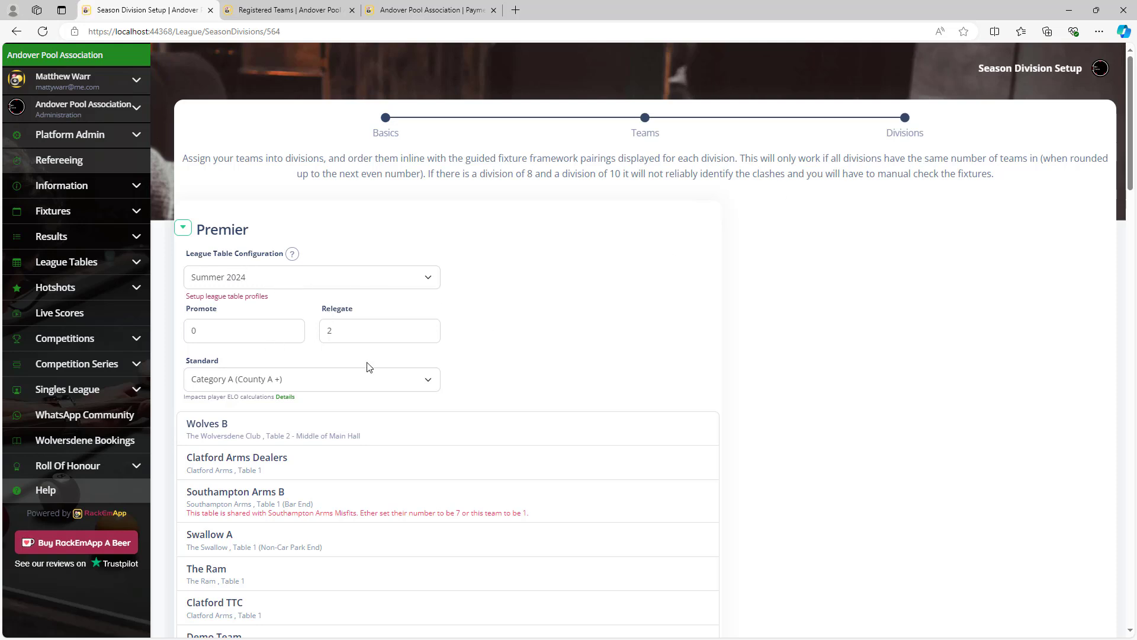
pyautogui.scroll(-8, 616, 424)
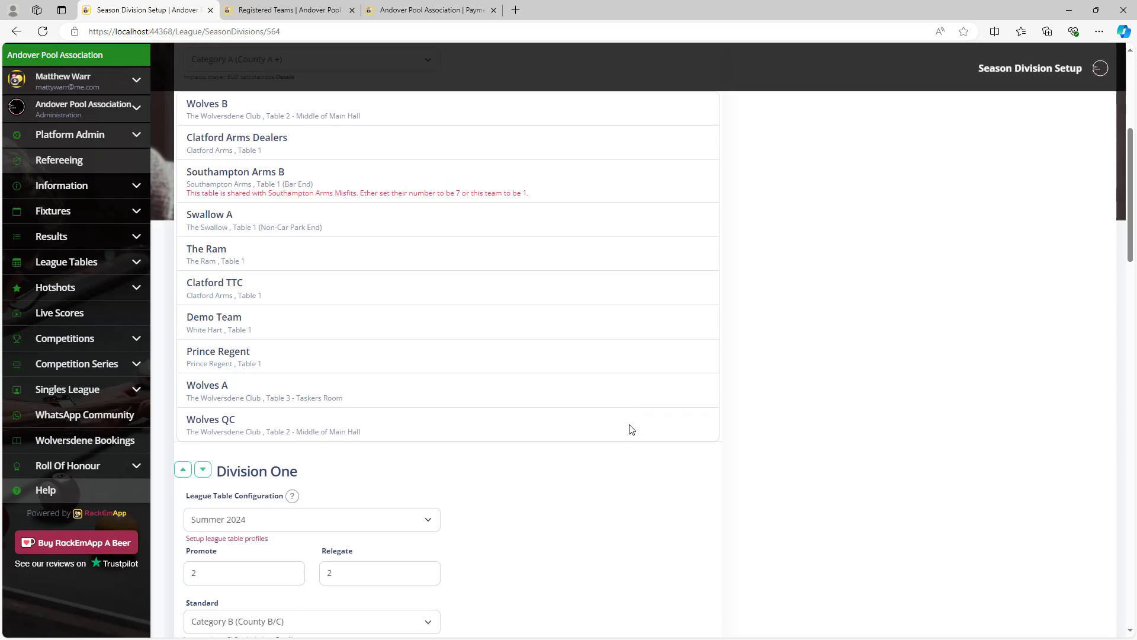
pyautogui.scroll(12, 767, 456)
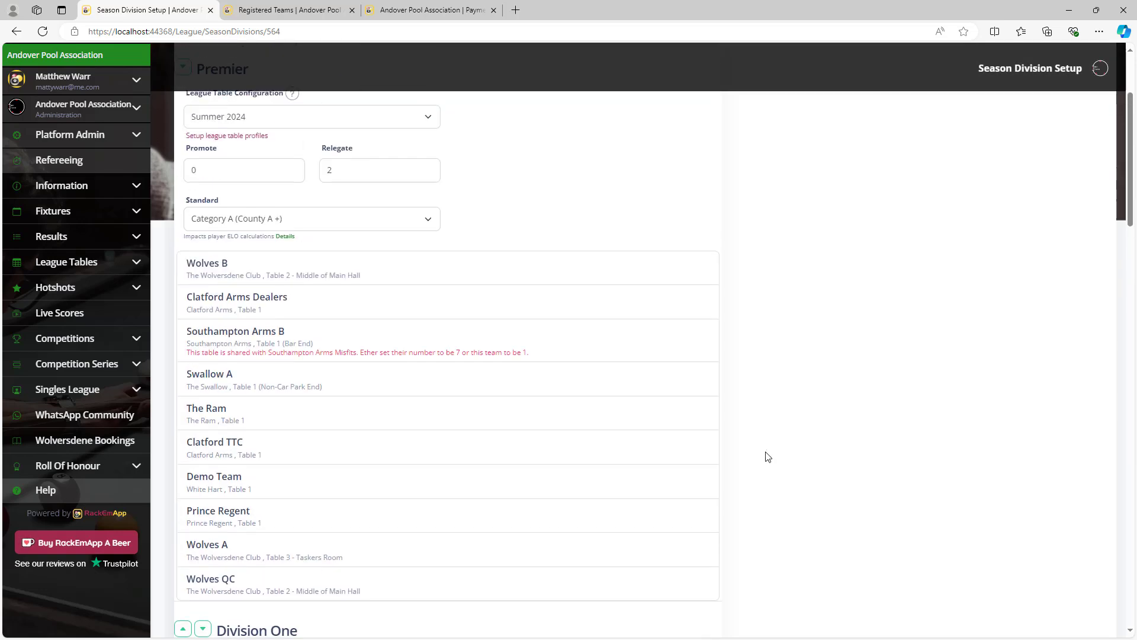
pyautogui.click(382, 130)
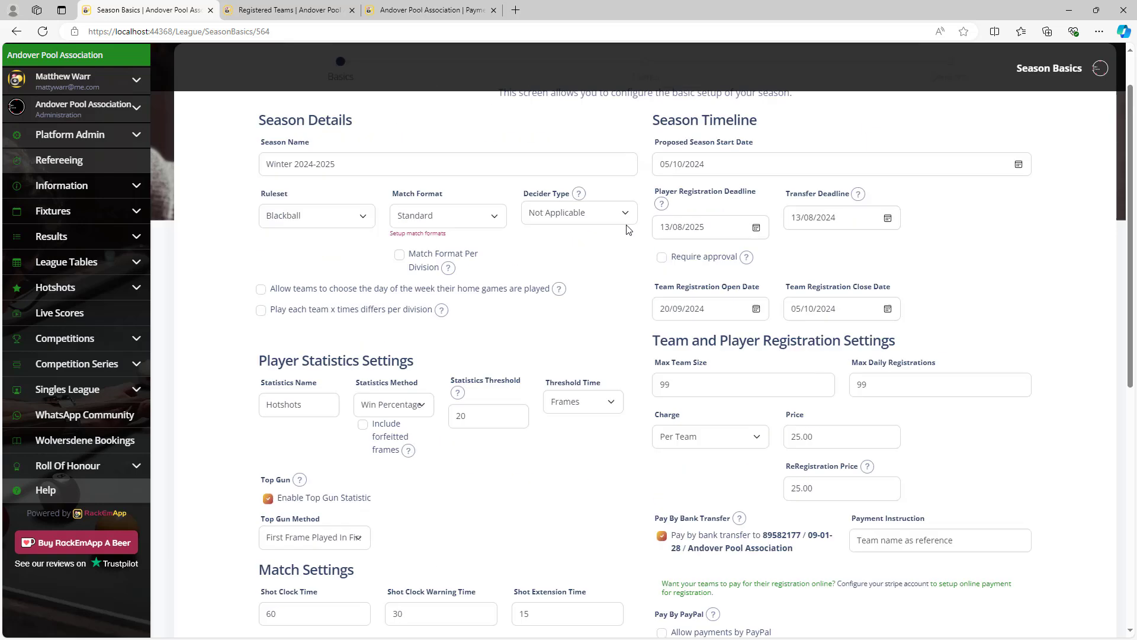
# Cancel the UnStart Season prompt, keeping Winter 2024-2025 running, and expand League Management in the sidebar.
pyautogui.scroll(-9, 628, 225)
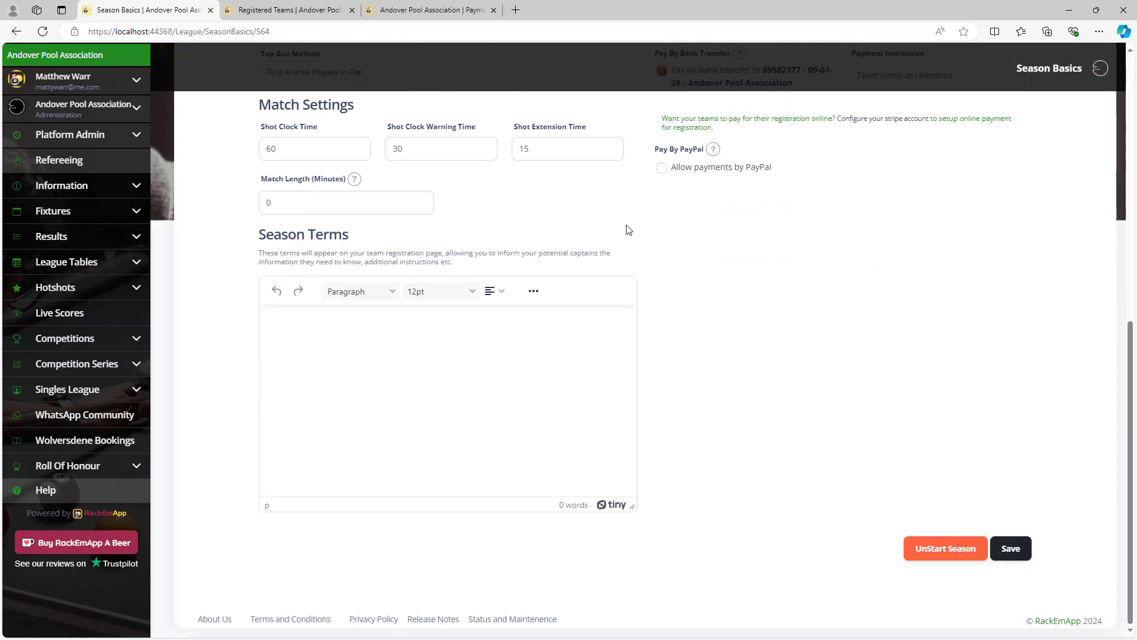
pyautogui.click(950, 553)
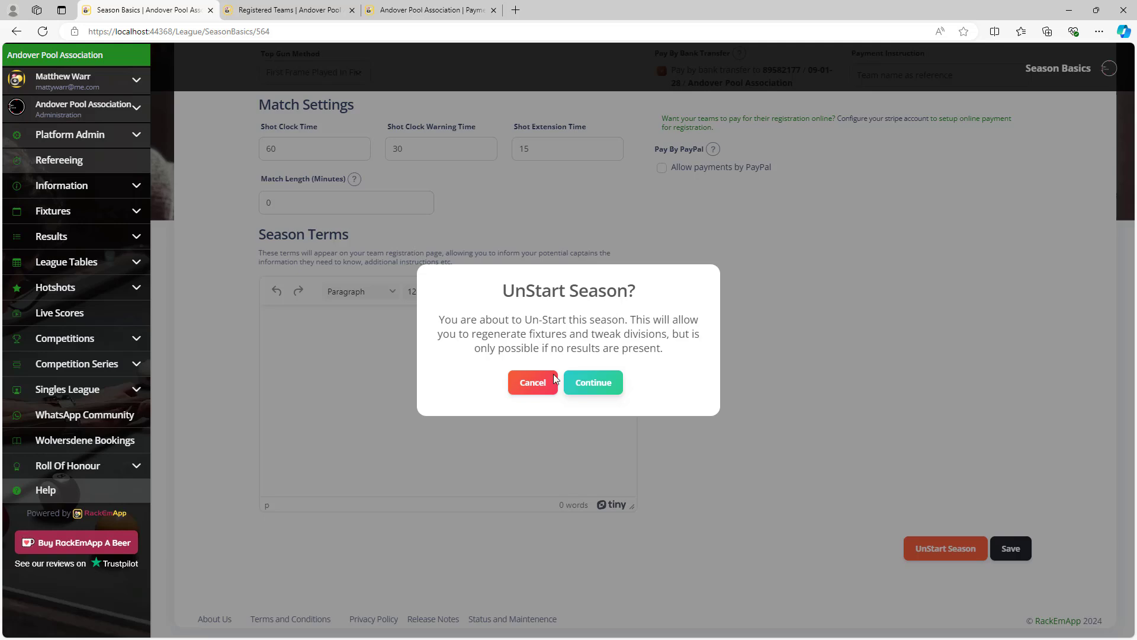
pyautogui.click(524, 386)
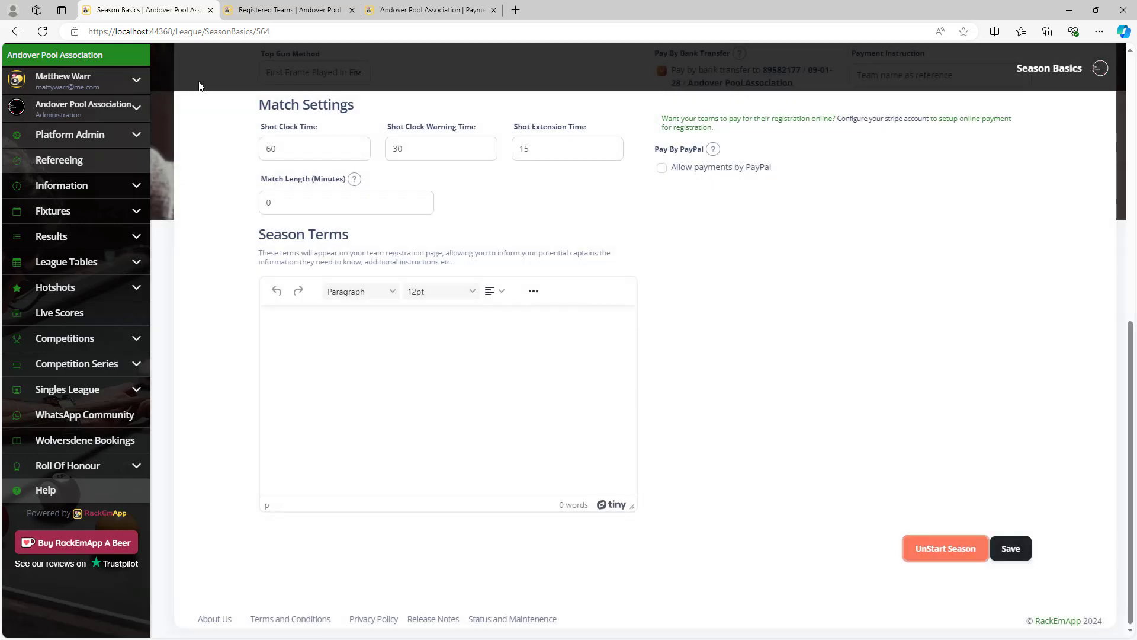
pyautogui.click(65, 117)
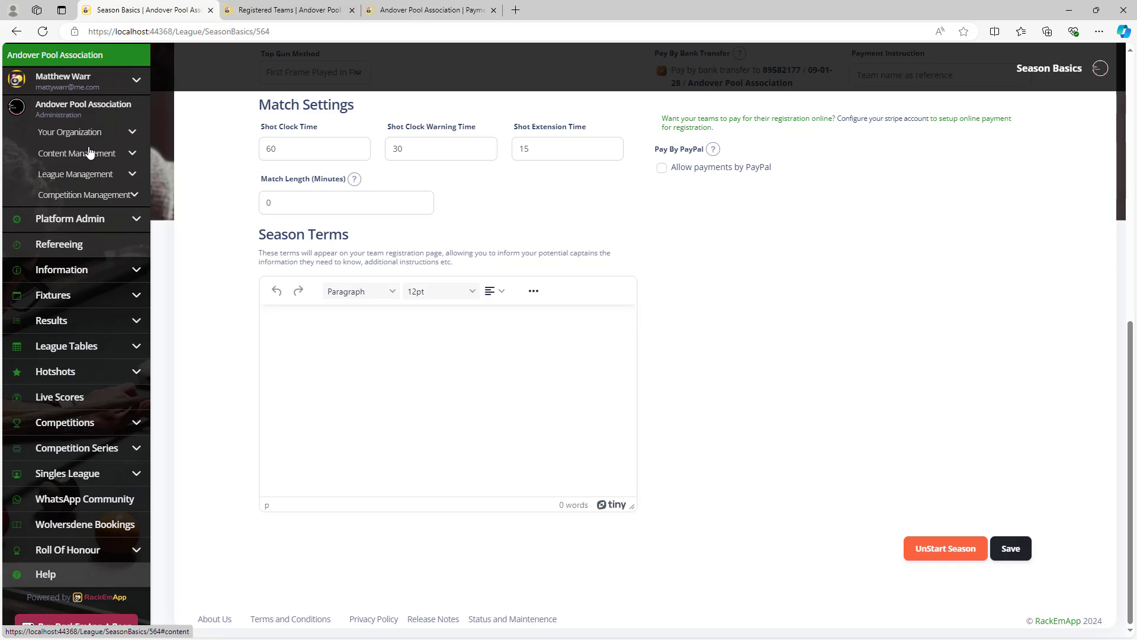
pyautogui.click(115, 179)
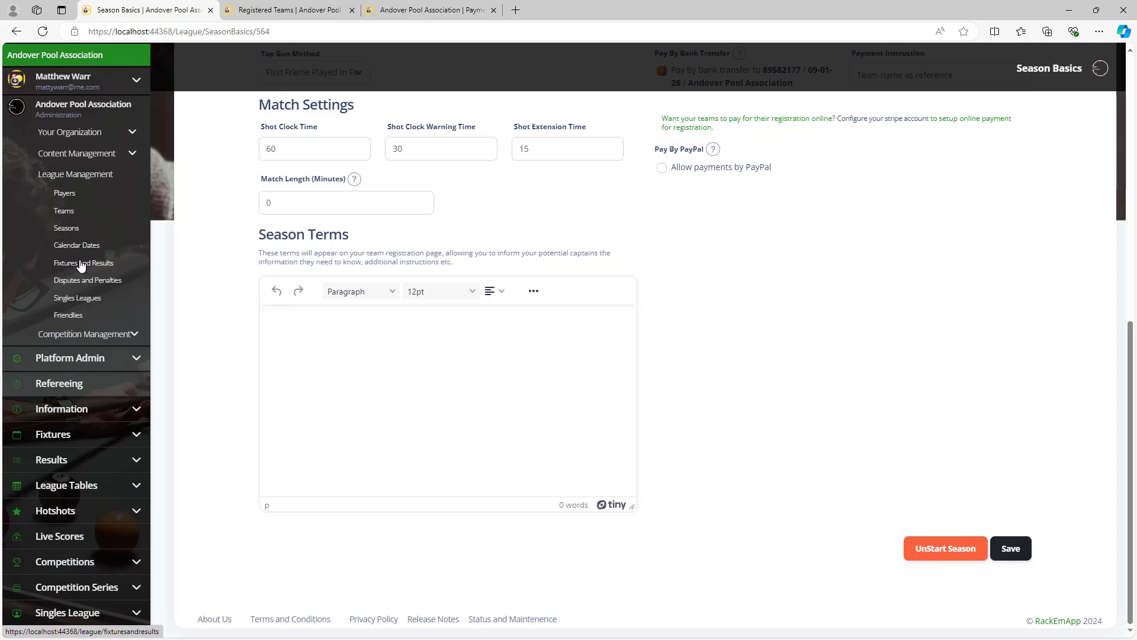
# Delete the 0|0 Wolves B v Wolves QC result on Matchday 1 and reload Fixtures and Results.
pyautogui.click(81, 266)
pyautogui.click(661, 223)
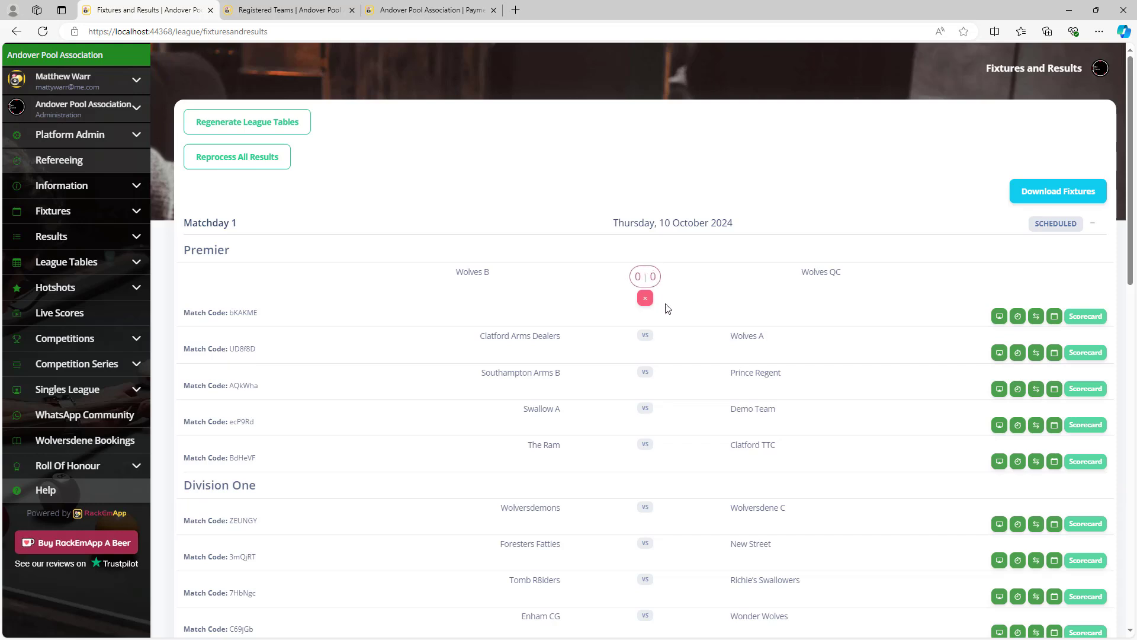
pyautogui.click(645, 298)
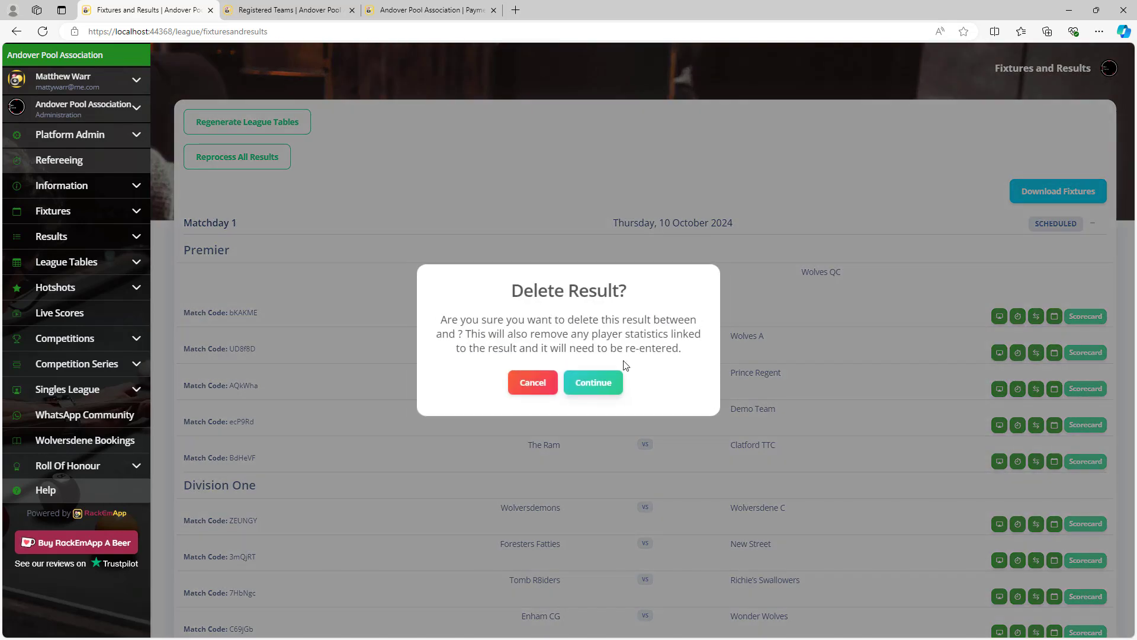
pyautogui.click(599, 382)
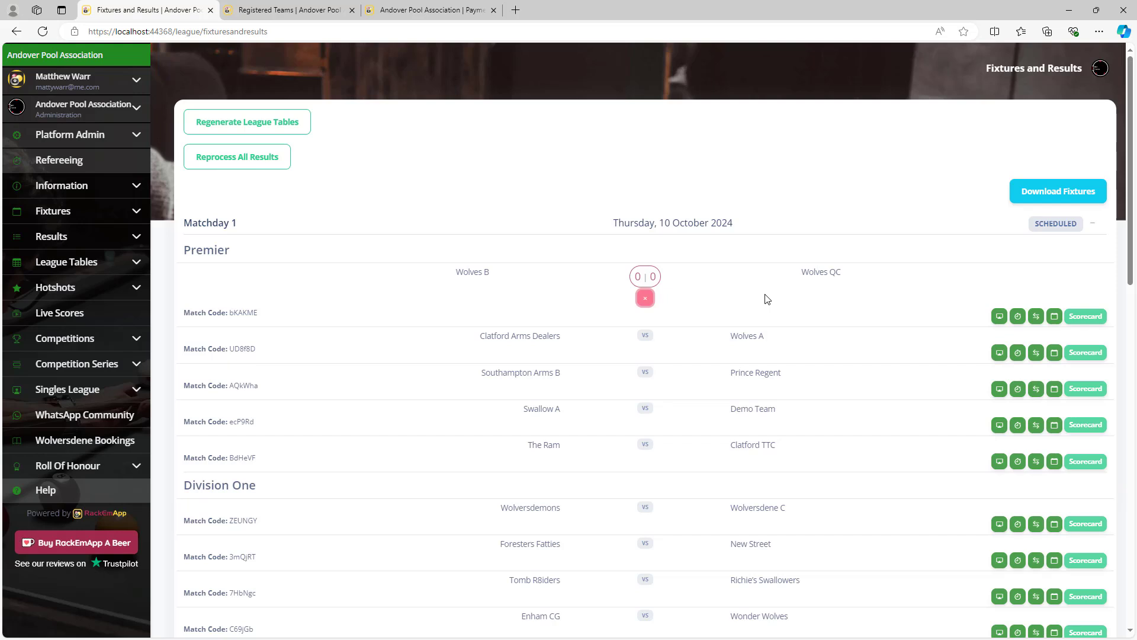
pyautogui.press('F5')
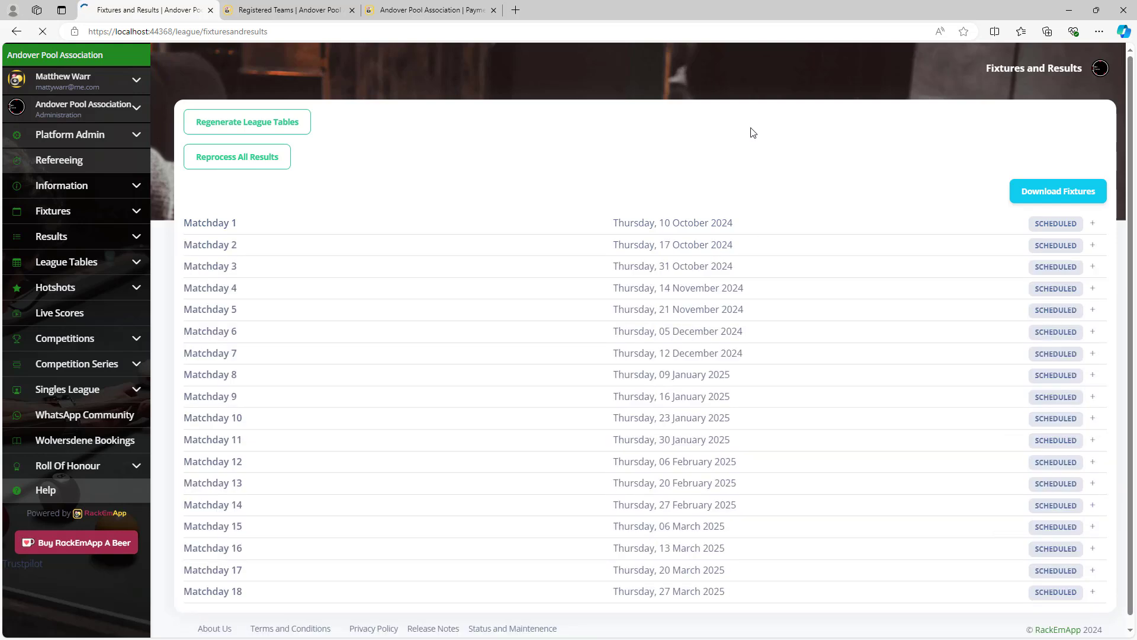
pyautogui.click(141, 110)
pyautogui.click(91, 171)
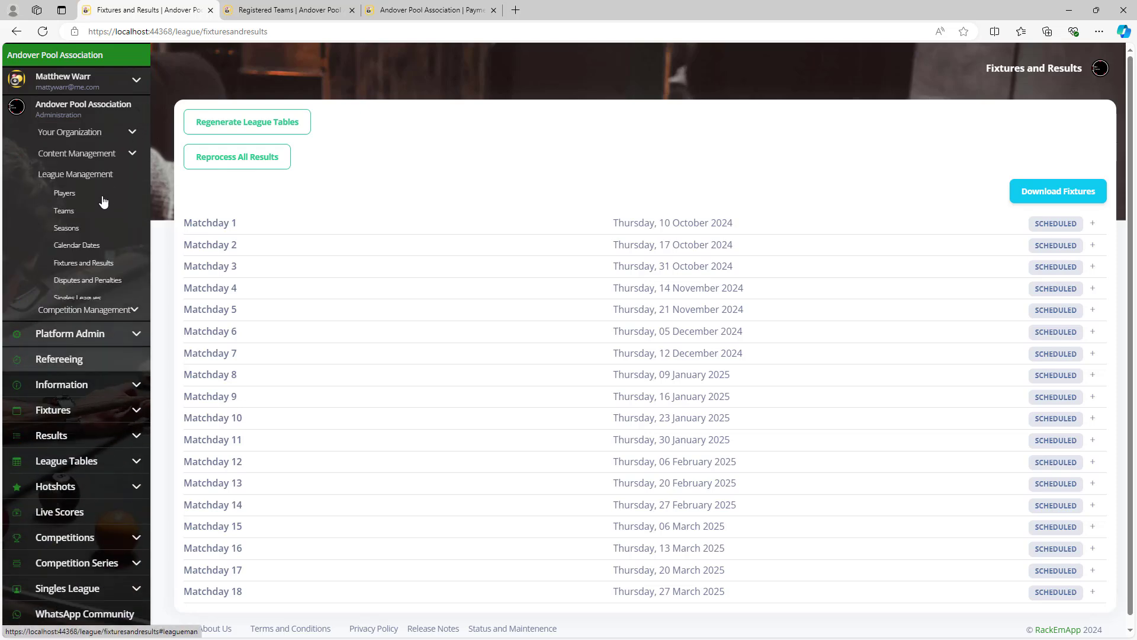
# Open Winter 2024-2025 from the Seasons list and confirm UnStart Season.
pyautogui.click(76, 229)
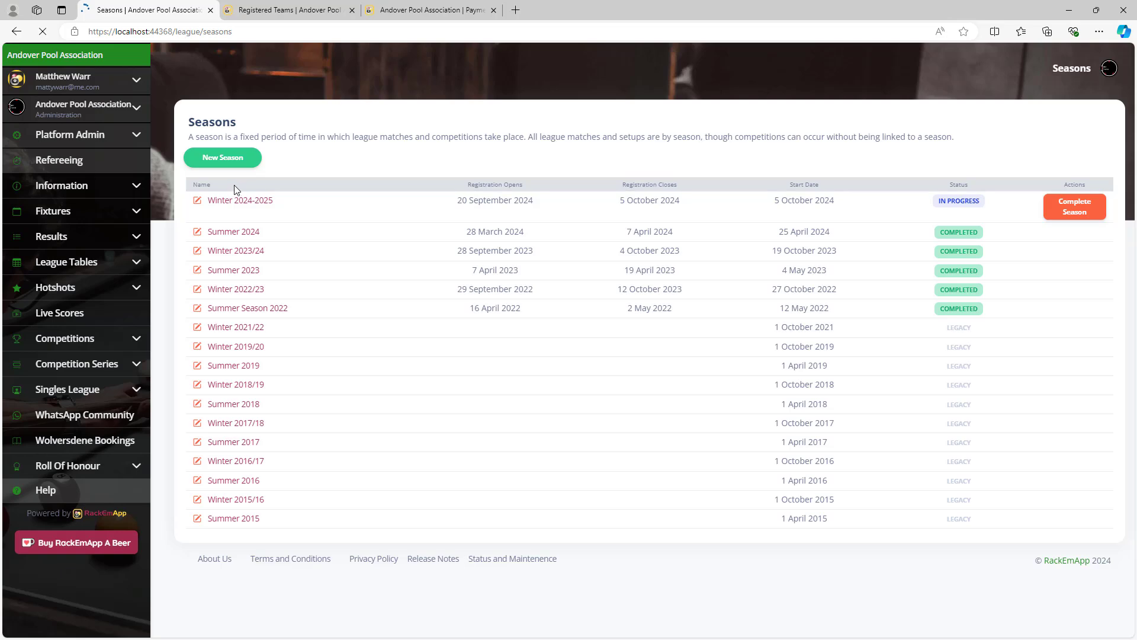
pyautogui.click(239, 206)
pyautogui.scroll(-8, 764, 414)
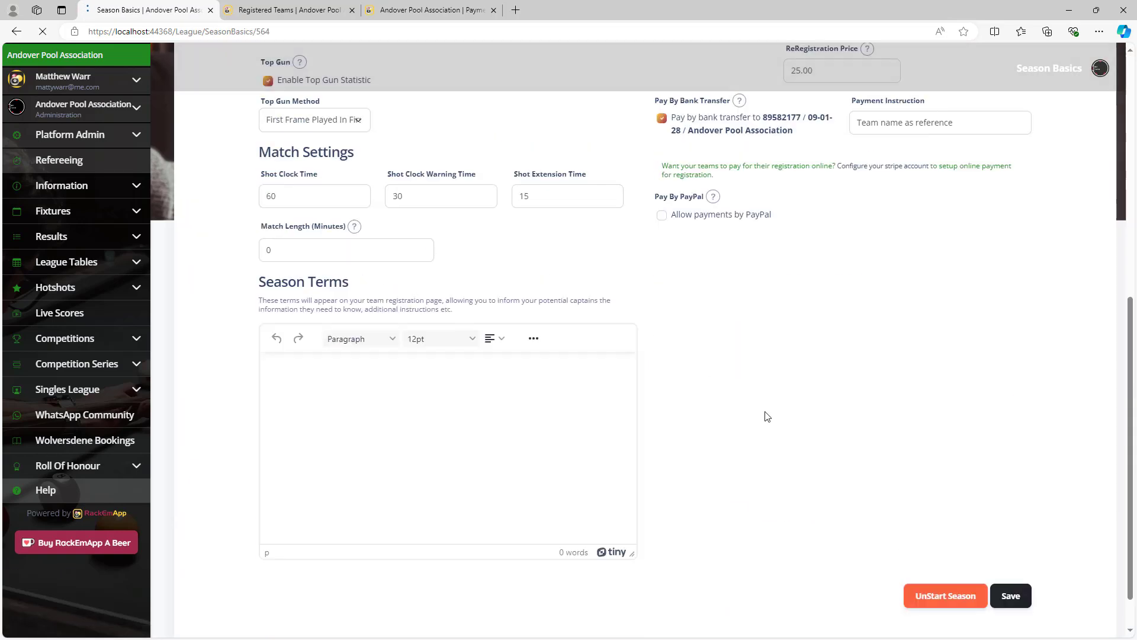
pyautogui.click(924, 548)
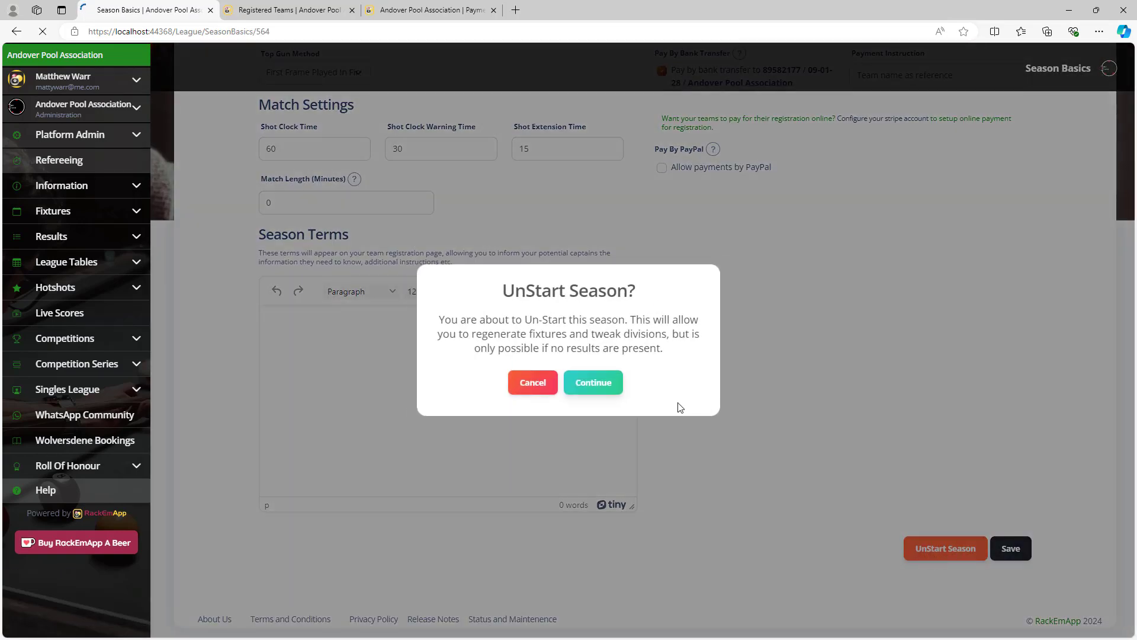
pyautogui.click(596, 382)
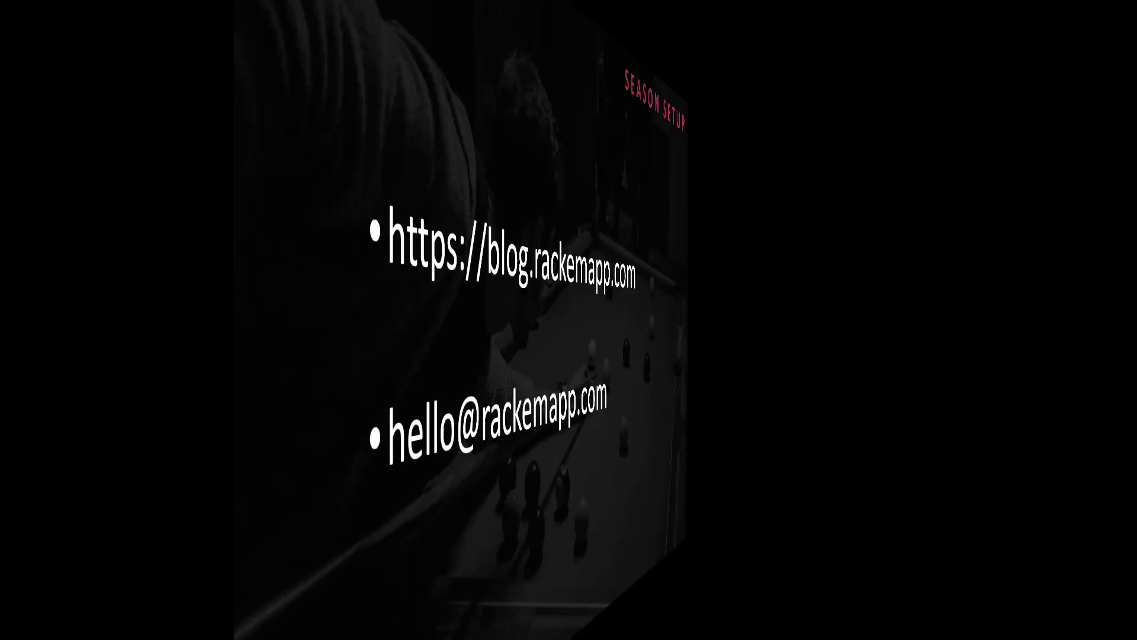